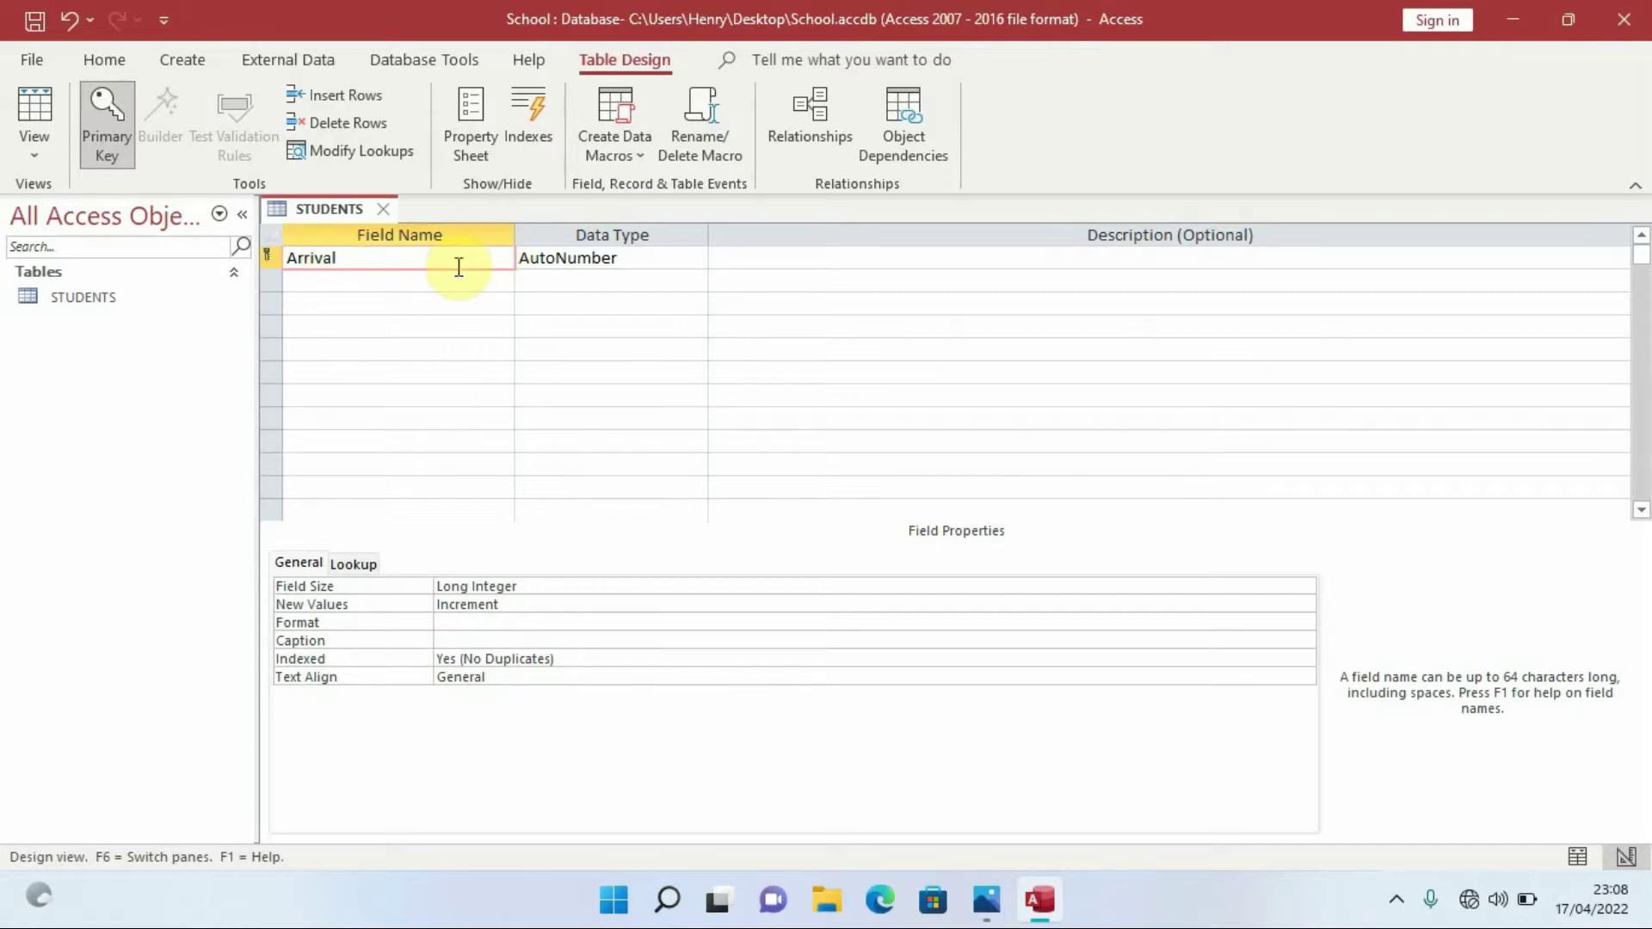
# Rename the first field ArrivalNo and keep its AutoNumber data type
pyautogui.write('No')
pyautogui.click(652, 258)
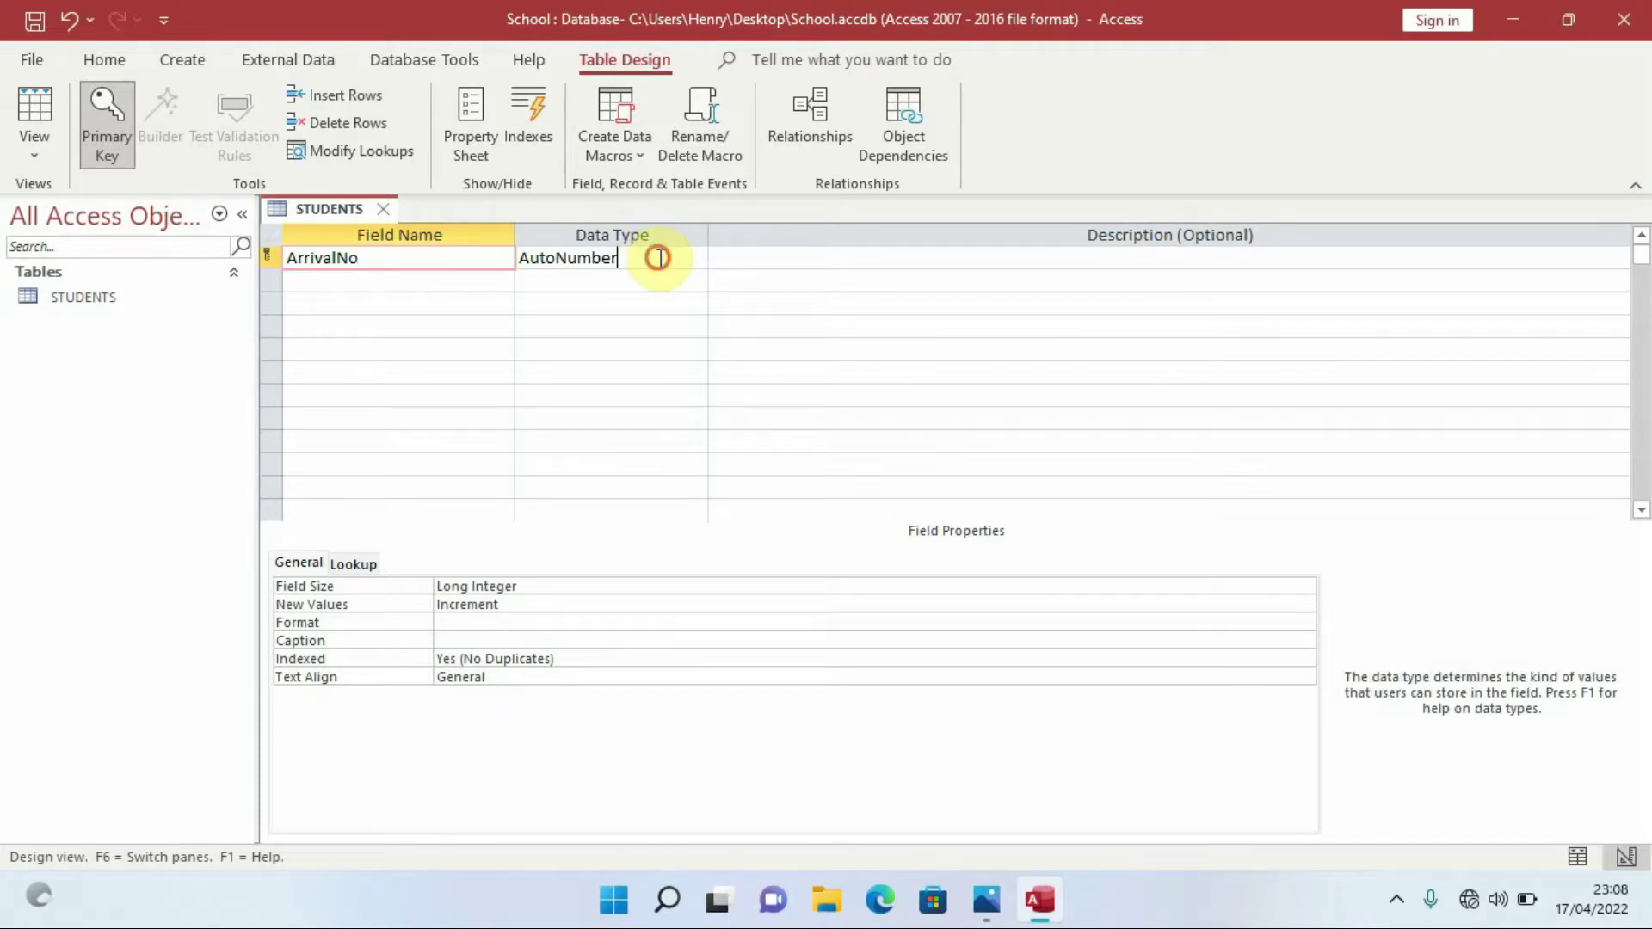
pyautogui.click(697, 256)
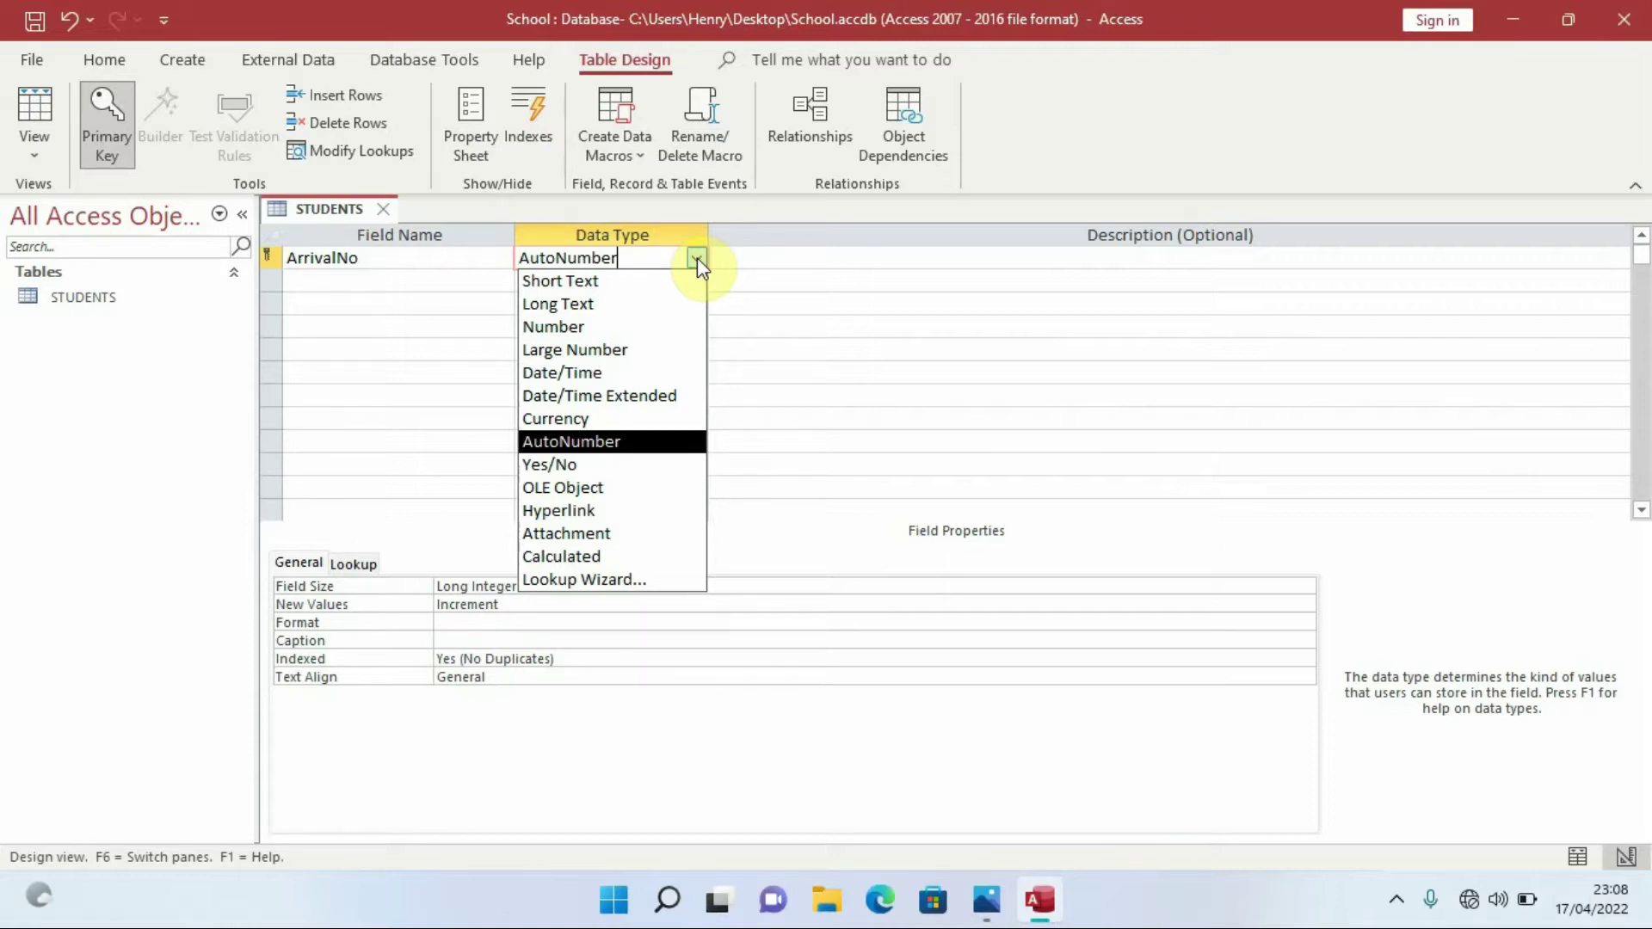
pyautogui.click(697, 257)
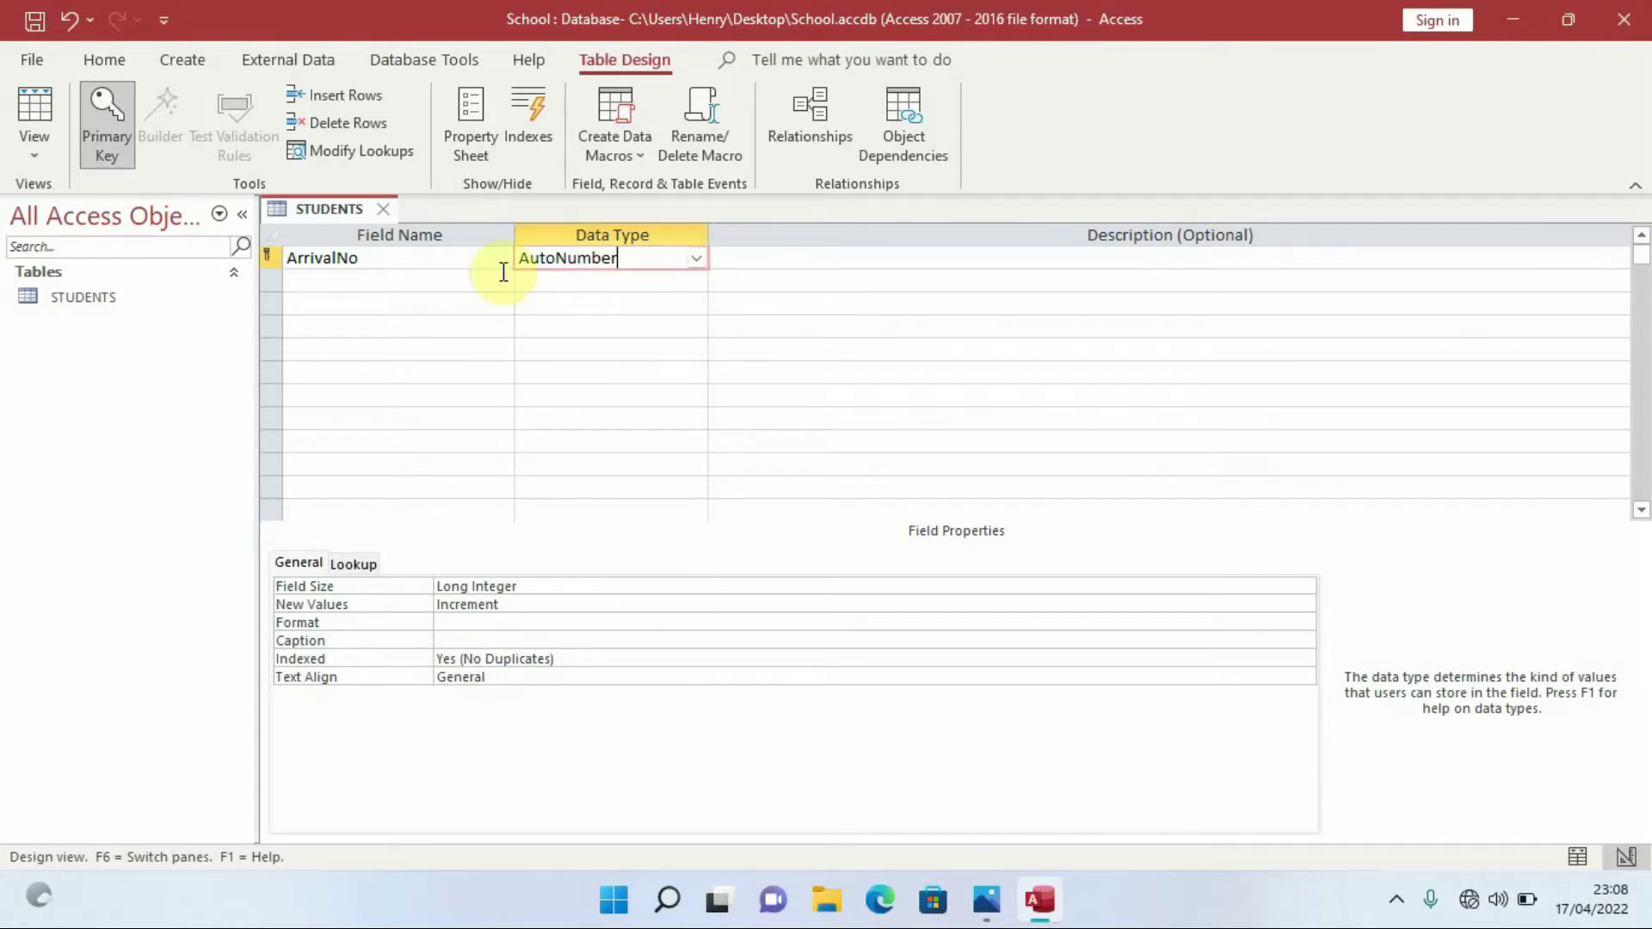
pyautogui.click(371, 277)
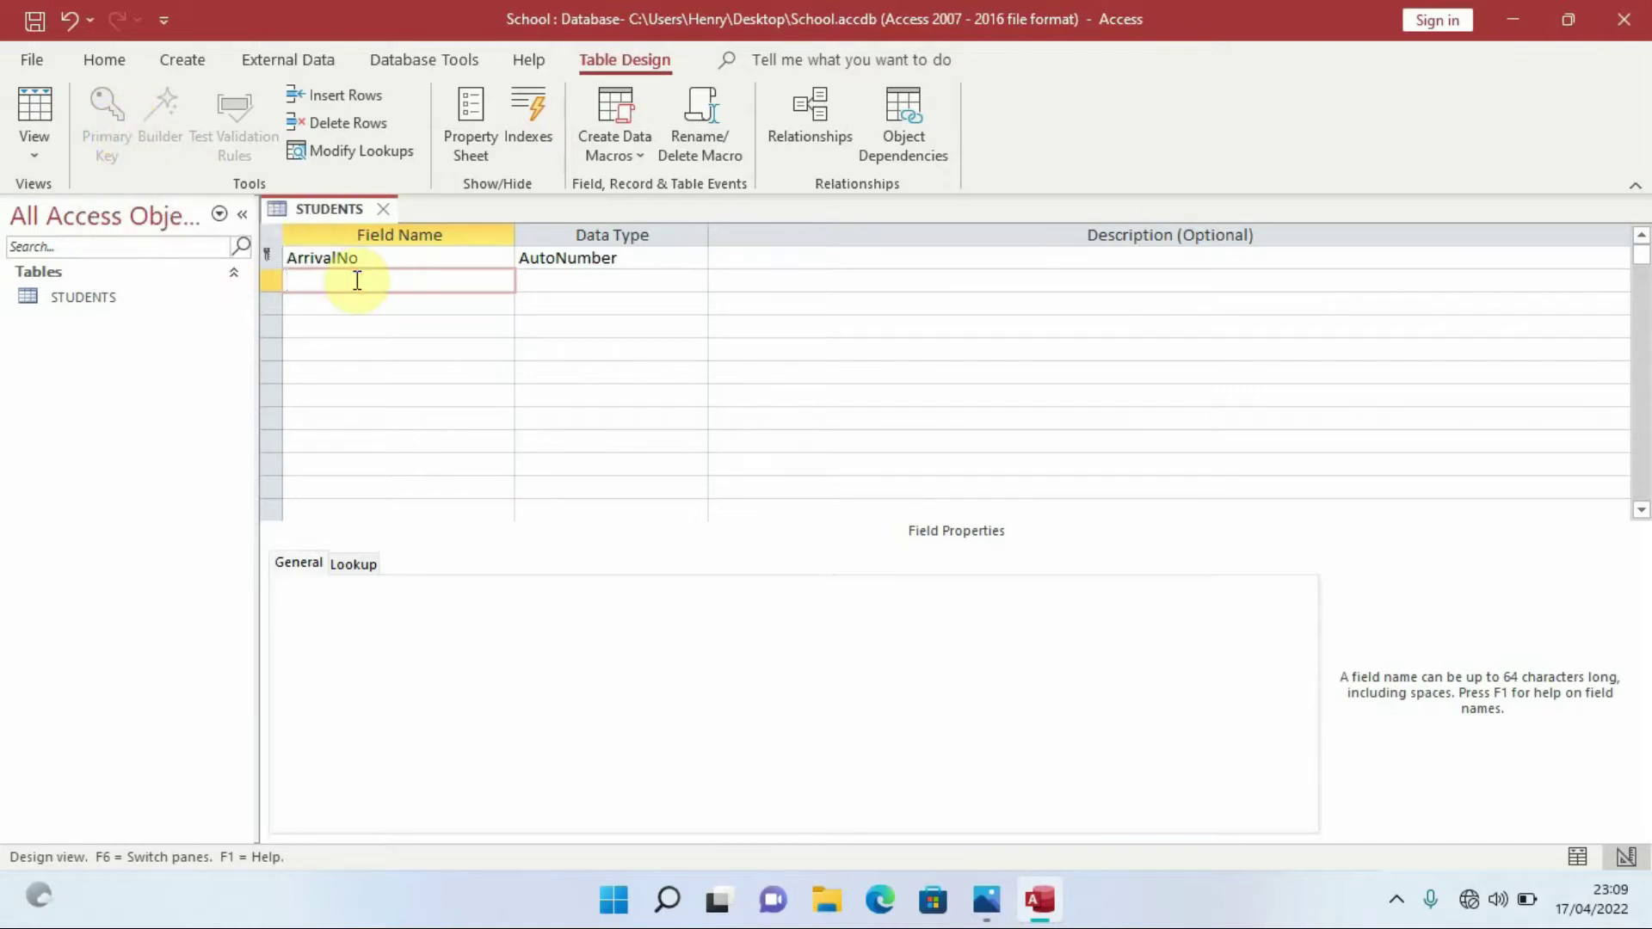
# Enter StudentId in row 2 and set its data type to Short Text
pyautogui.press('capslock')
pyautogui.write('S')
pyautogui.press('capslock')
pyautogui.write('tudent')
pyautogui.press('capslock')
pyautogui.write('I')
pyautogui.press('capslock')
pyautogui.write('d')
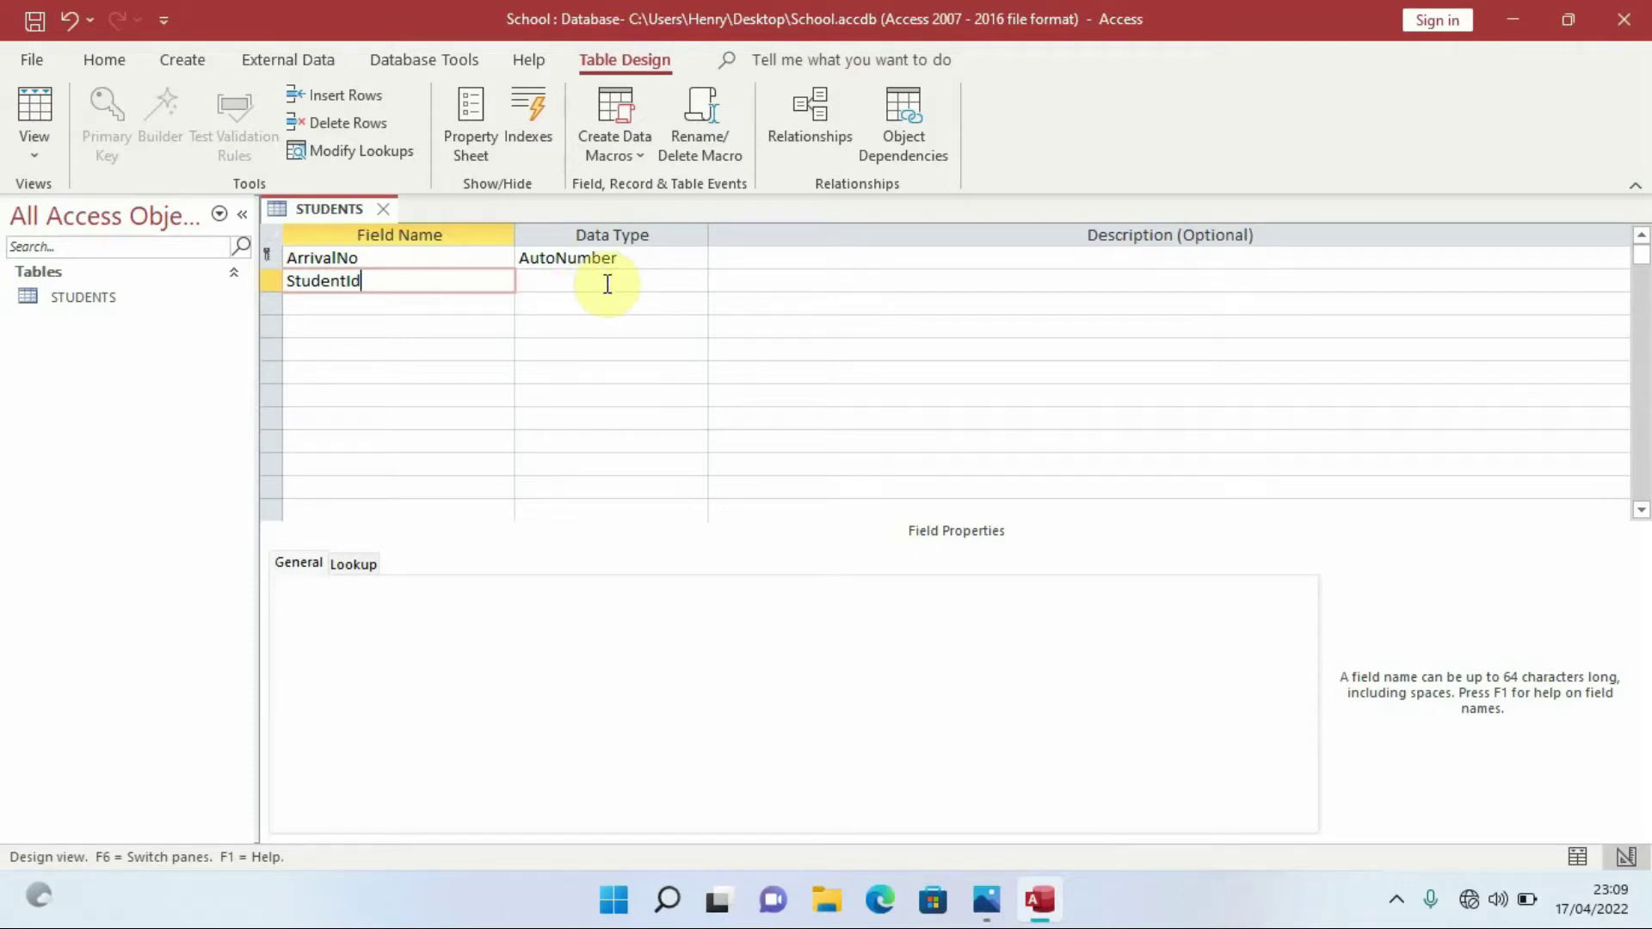
pyautogui.click(641, 283)
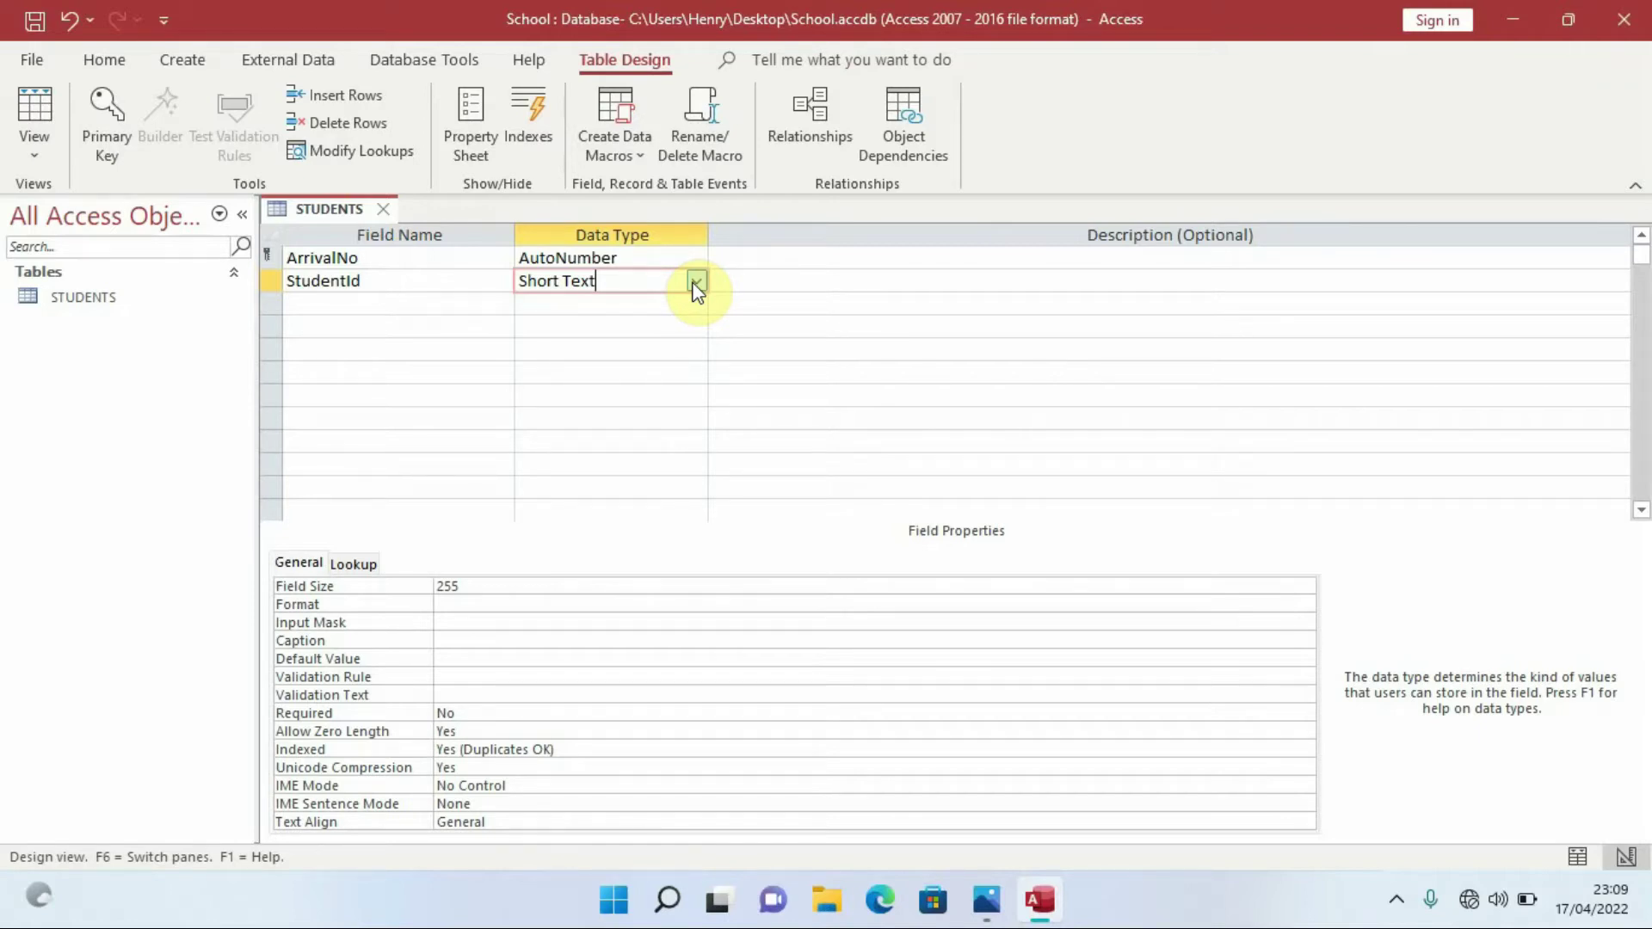
pyautogui.click(695, 284)
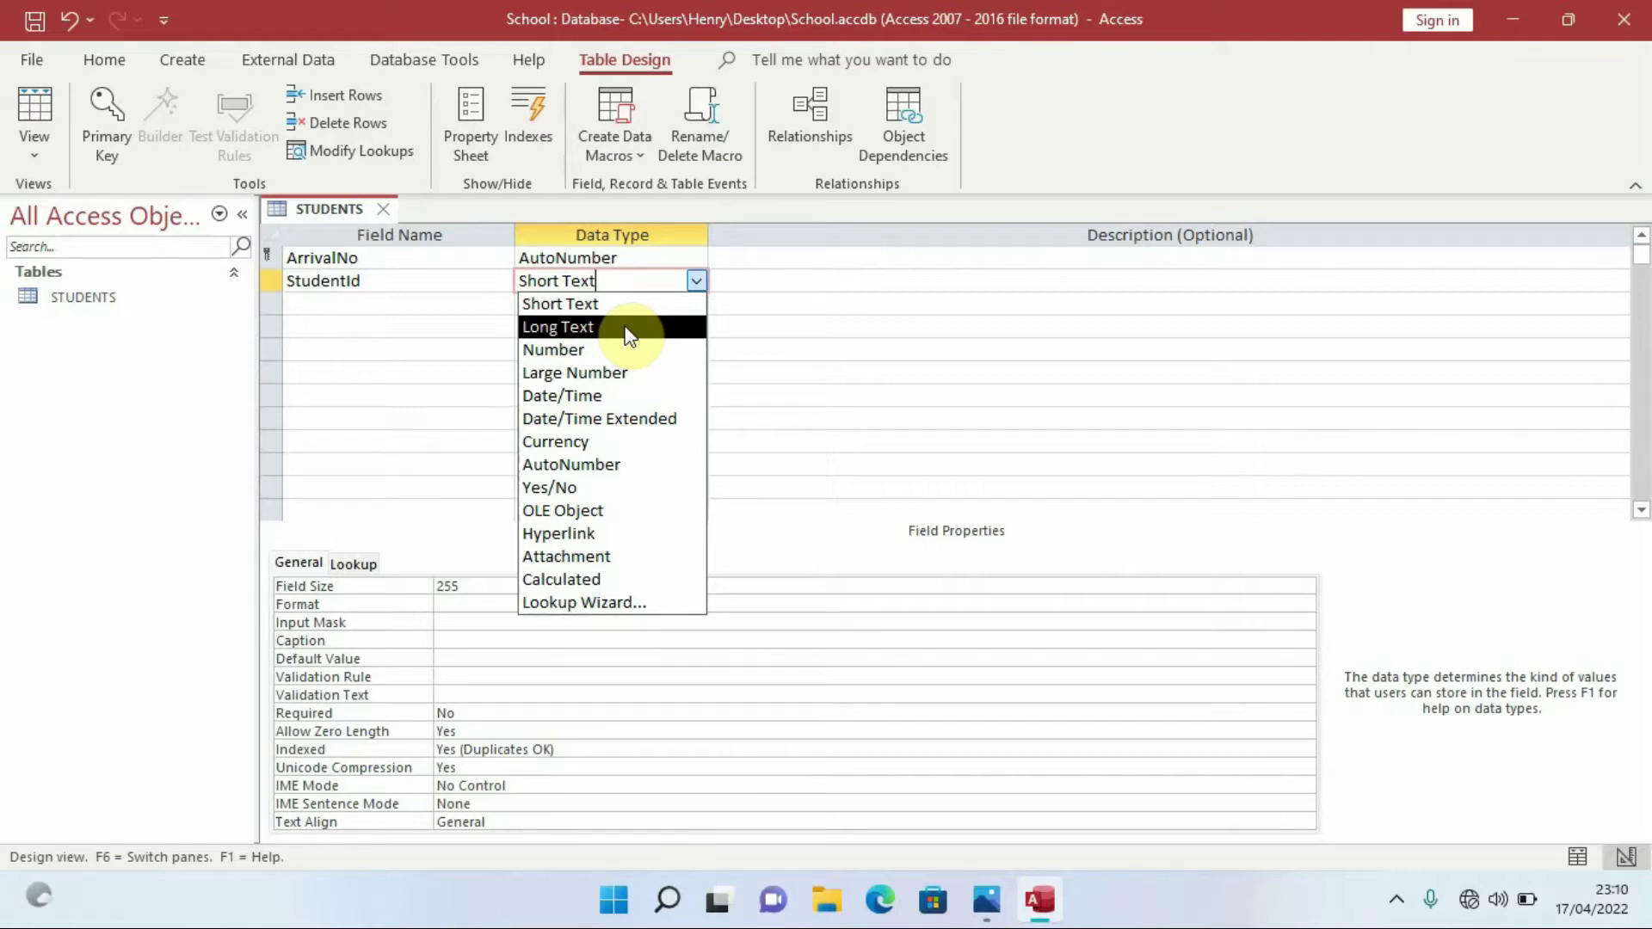
pyautogui.click(602, 304)
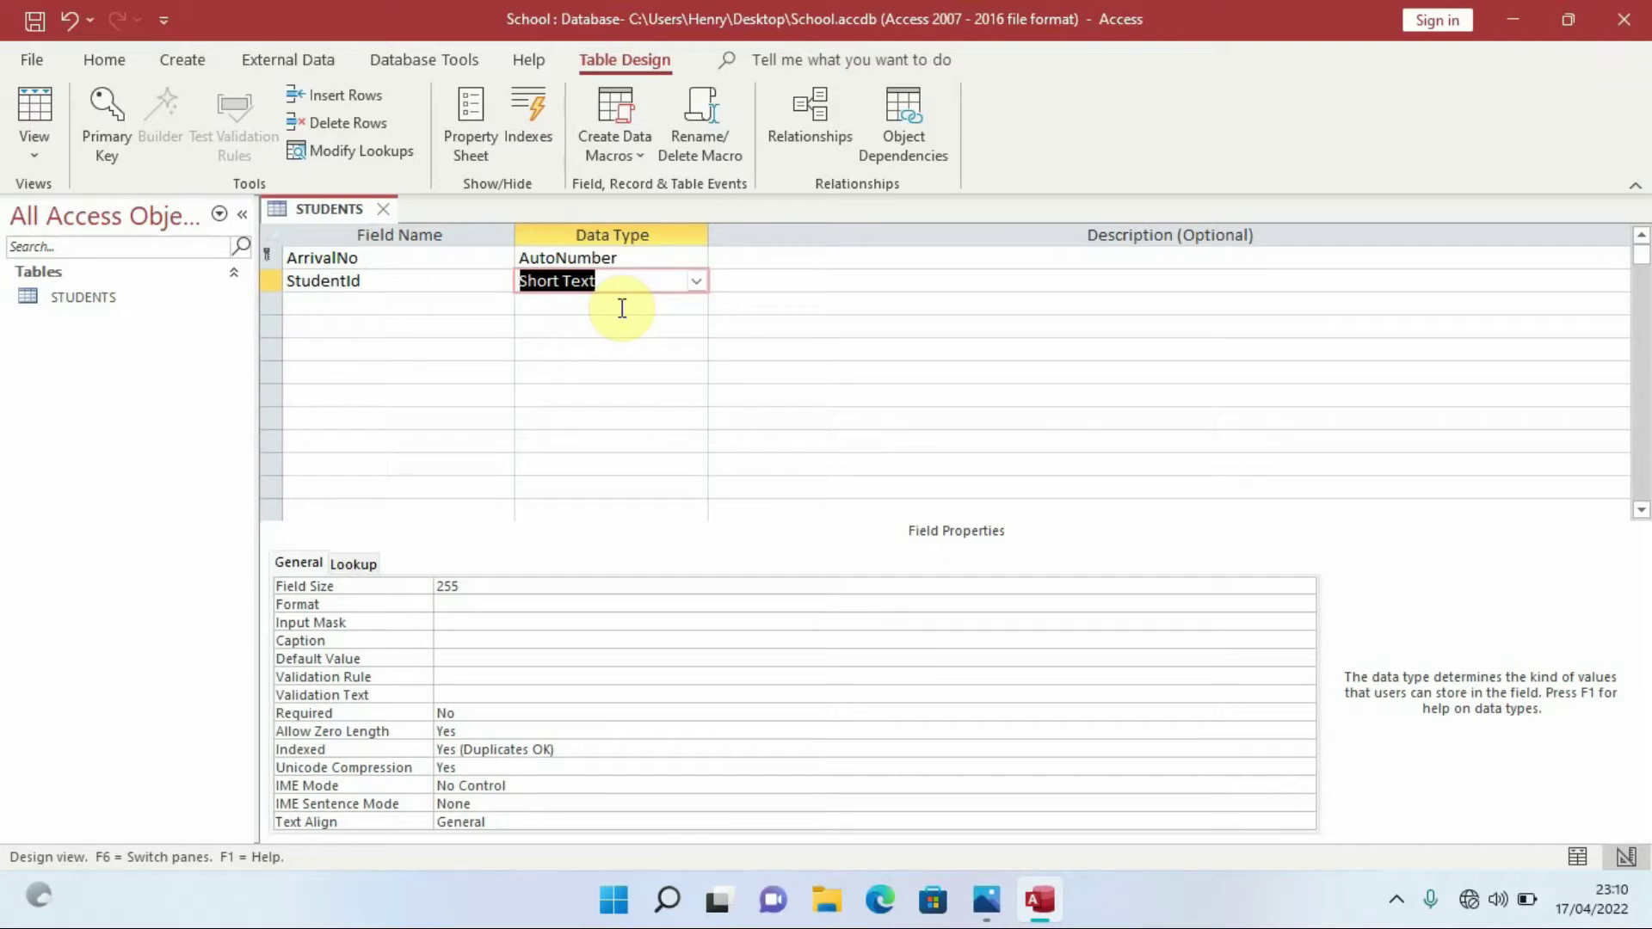
# Add a third field named StudentsName with the Short Text data type
pyautogui.click(375, 306)
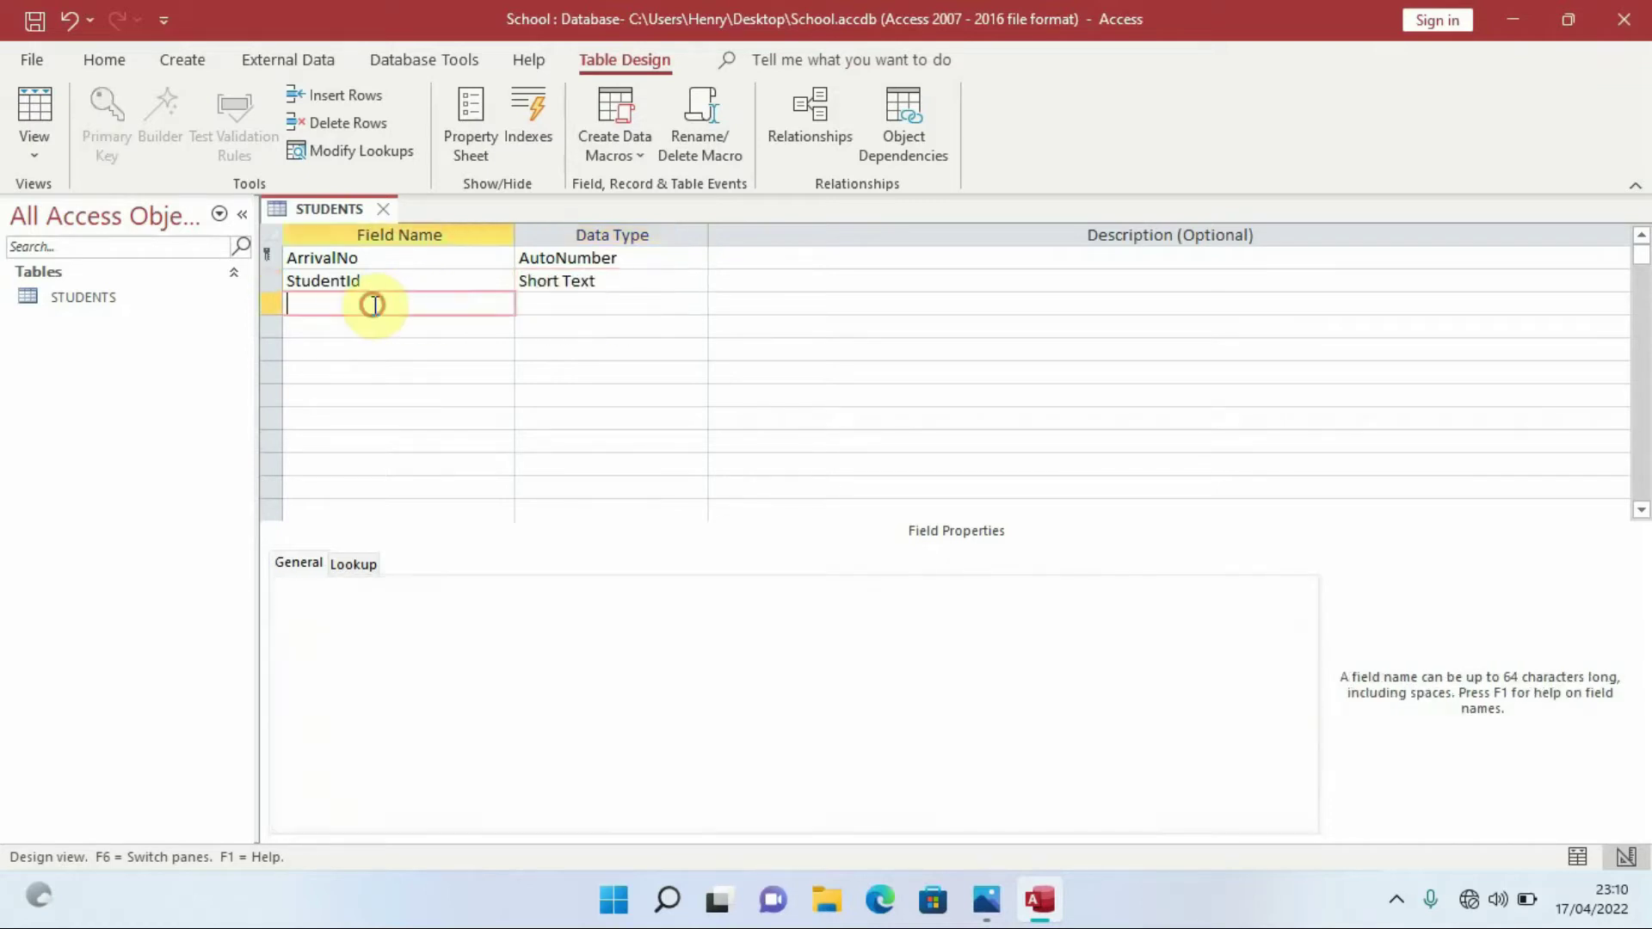
pyautogui.press('capslock')
pyautogui.write('S')
pyautogui.press('capslock')
pyautogui.write('tudents')
pyautogui.press('capslock')
pyautogui.write('N')
pyautogui.press('capslock')
pyautogui.write('ame')
pyautogui.click(580, 306)
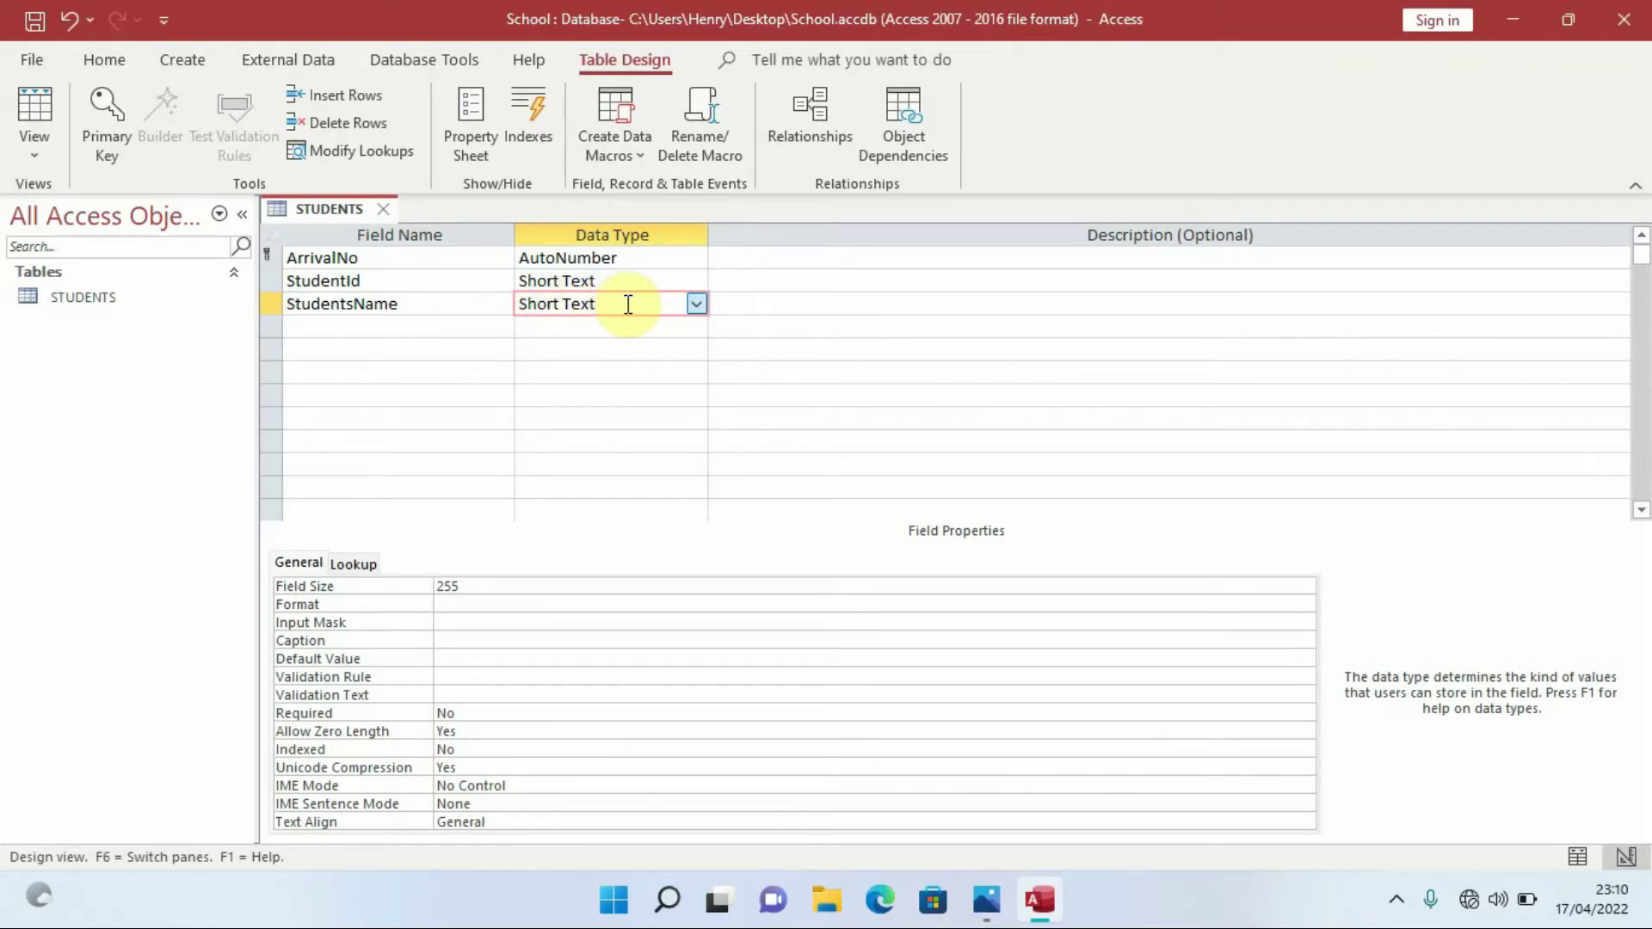
# Add a fourth field named Dateofbirth with the Date/Time data type
pyautogui.click(376, 319)
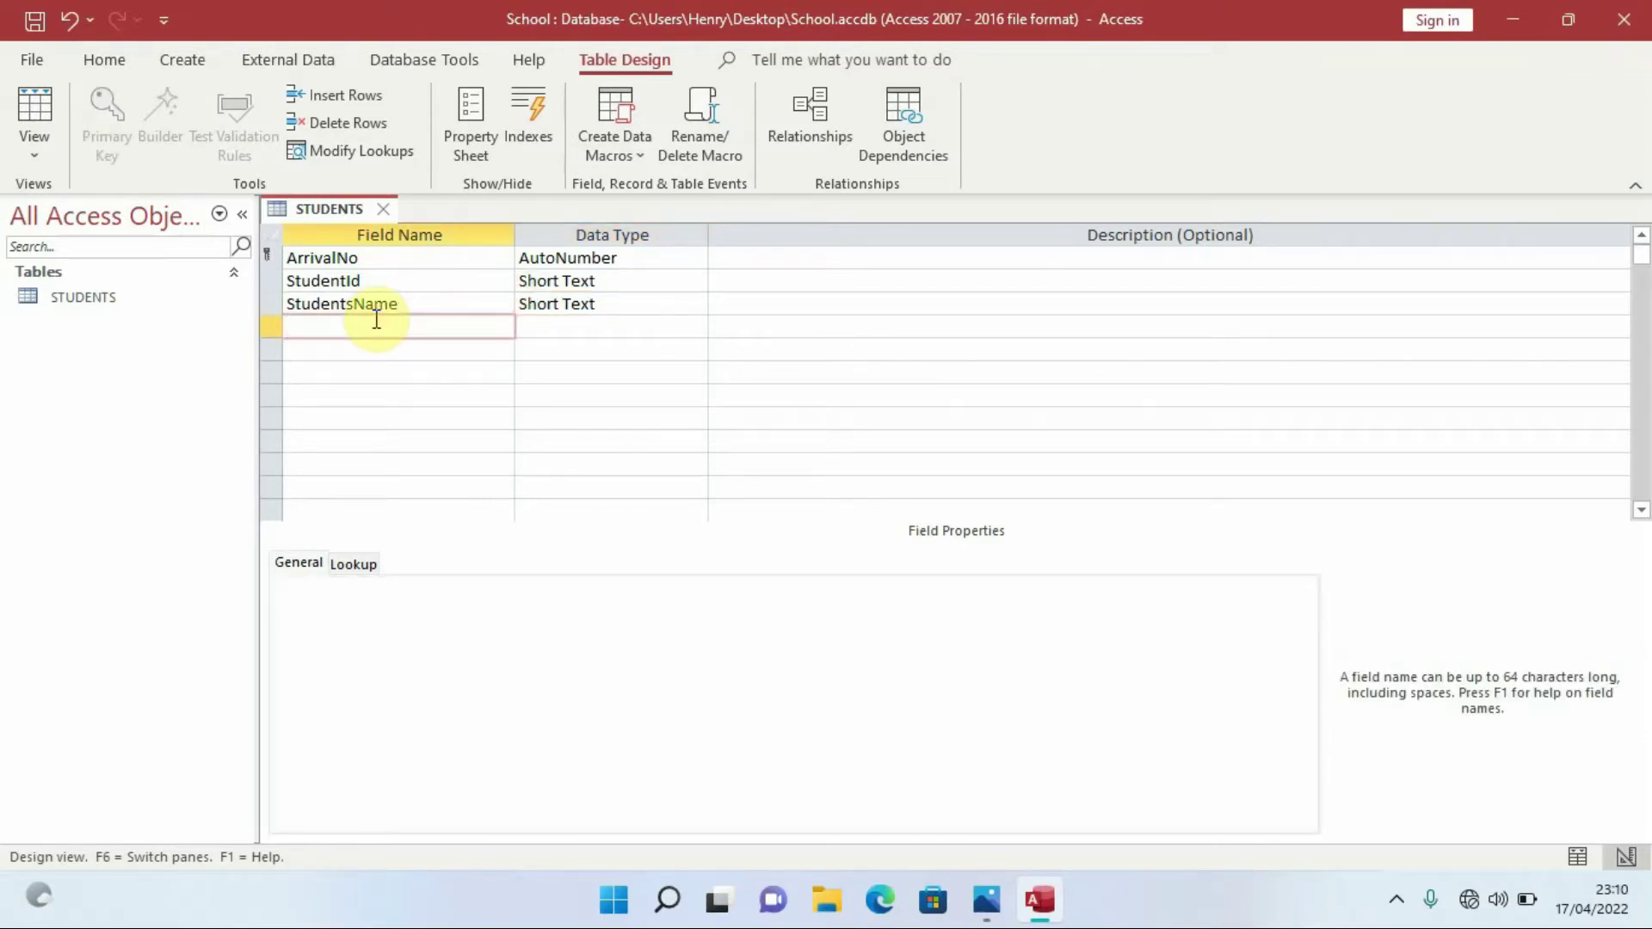
pyautogui.write('Dateofbirth')
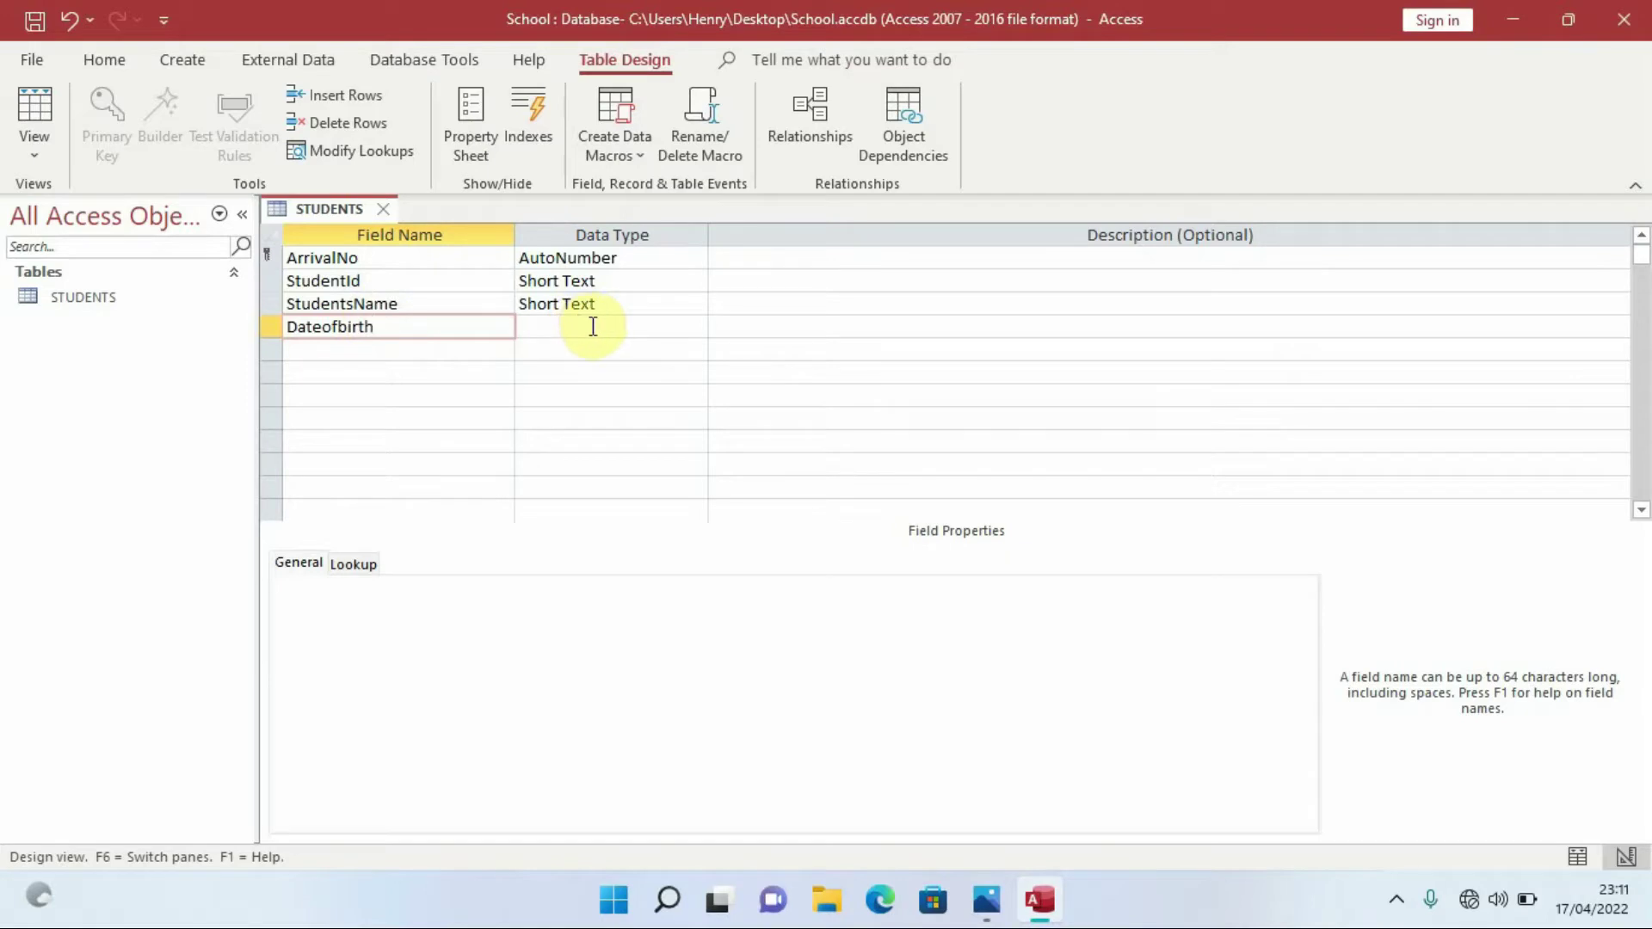
pyautogui.click(593, 326)
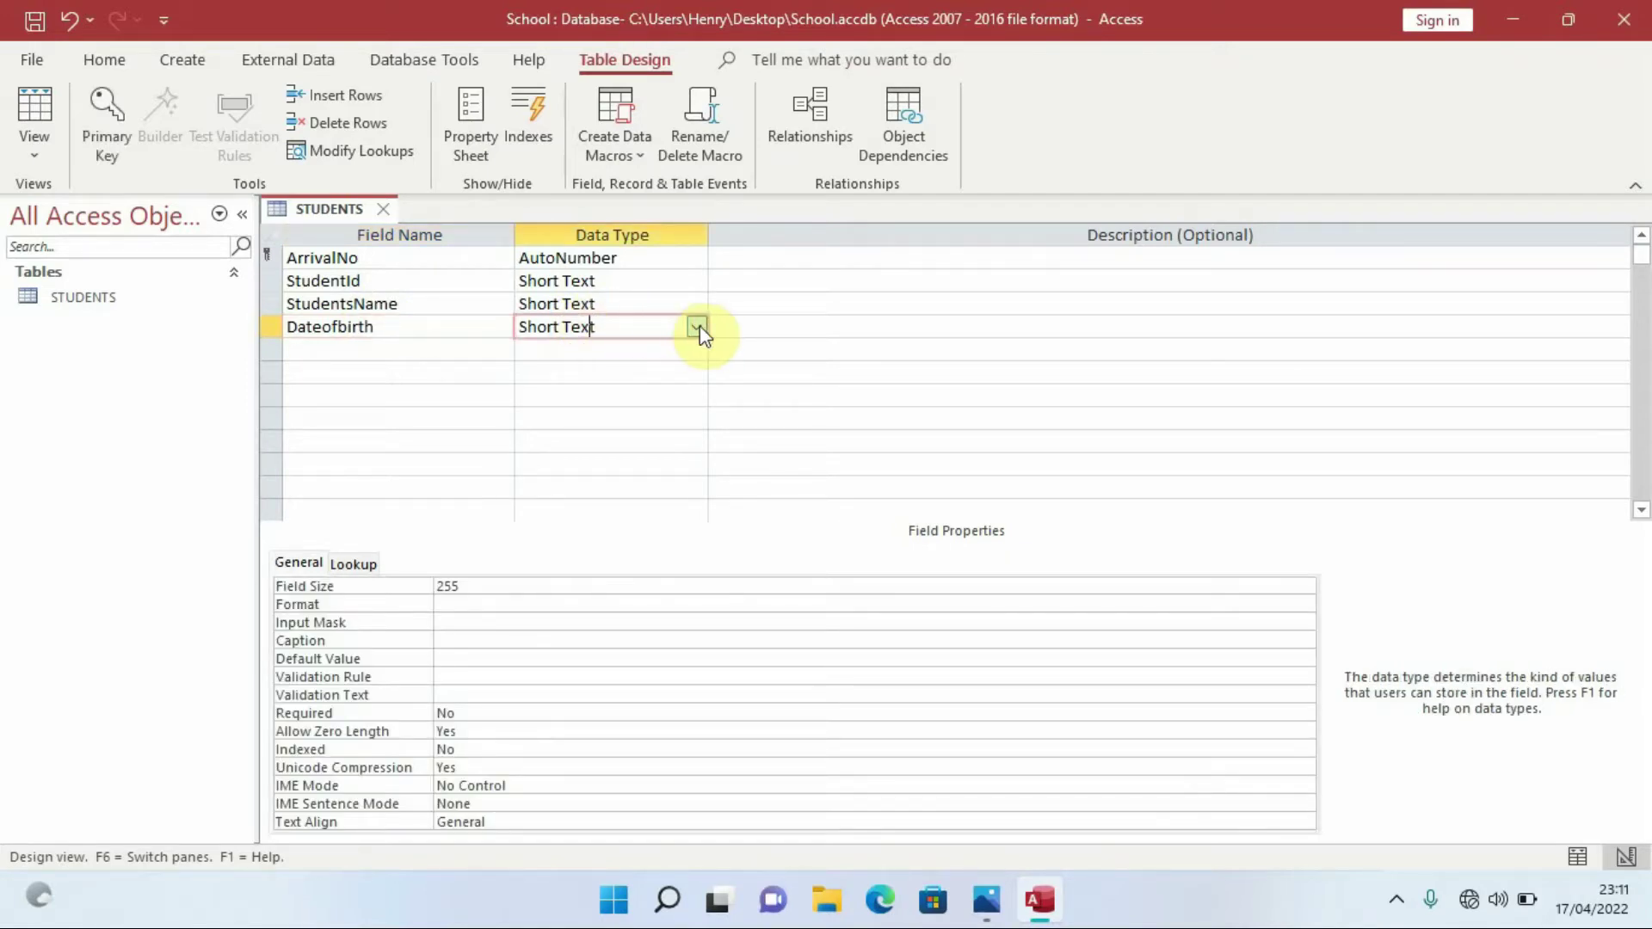
pyautogui.click(698, 327)
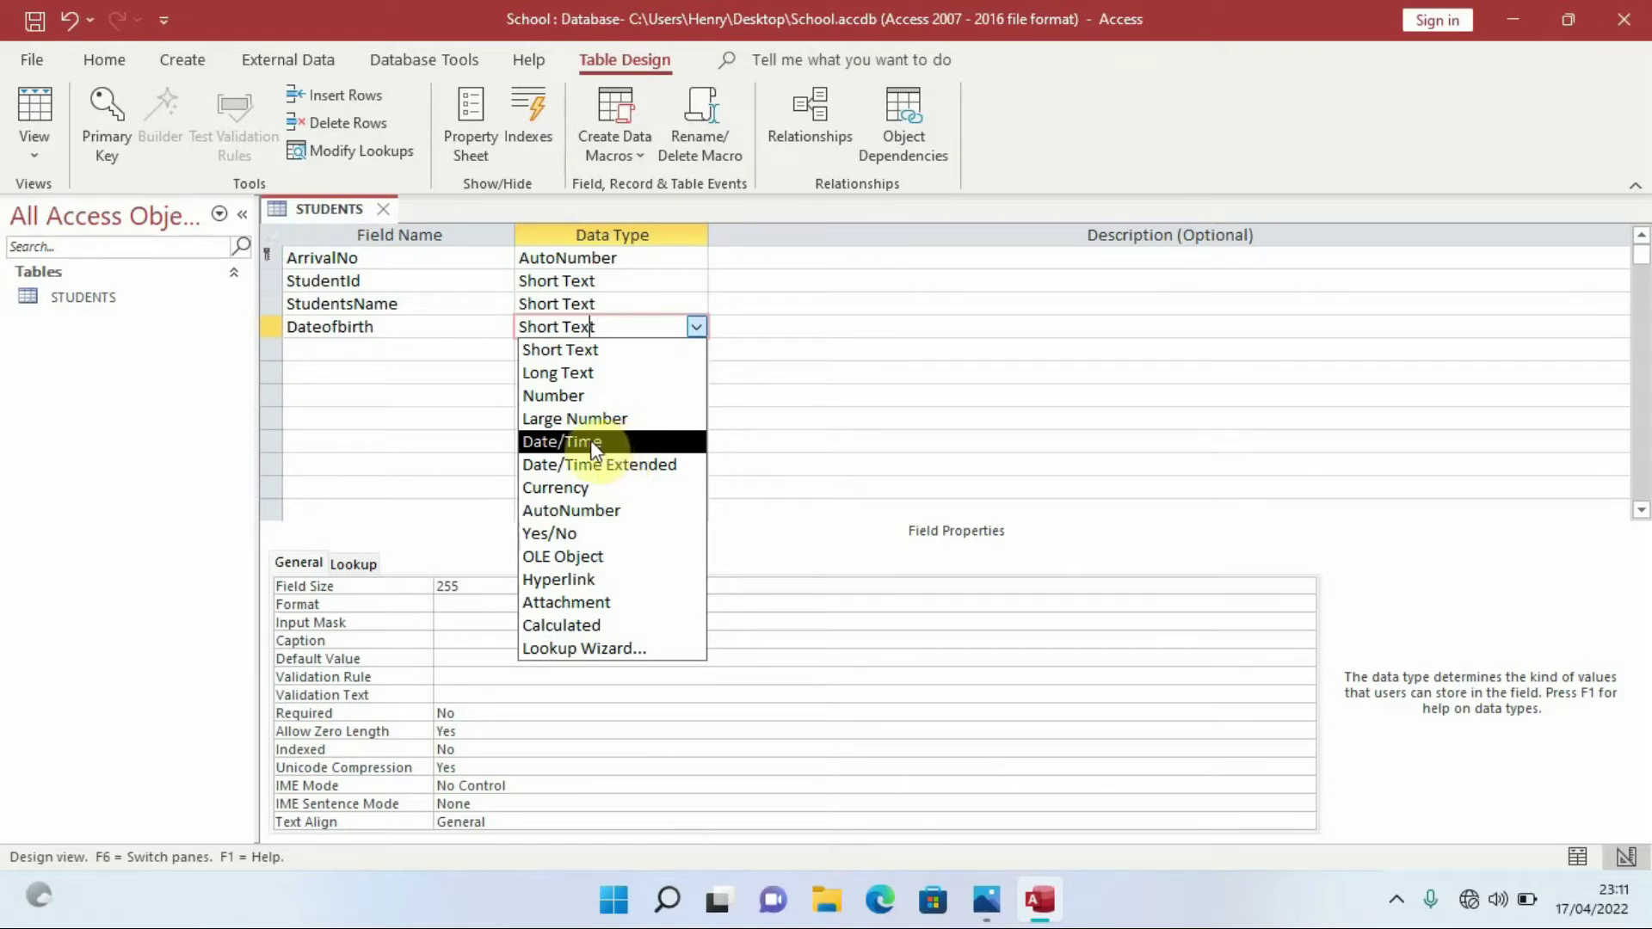
pyautogui.click(592, 449)
pyautogui.click(377, 348)
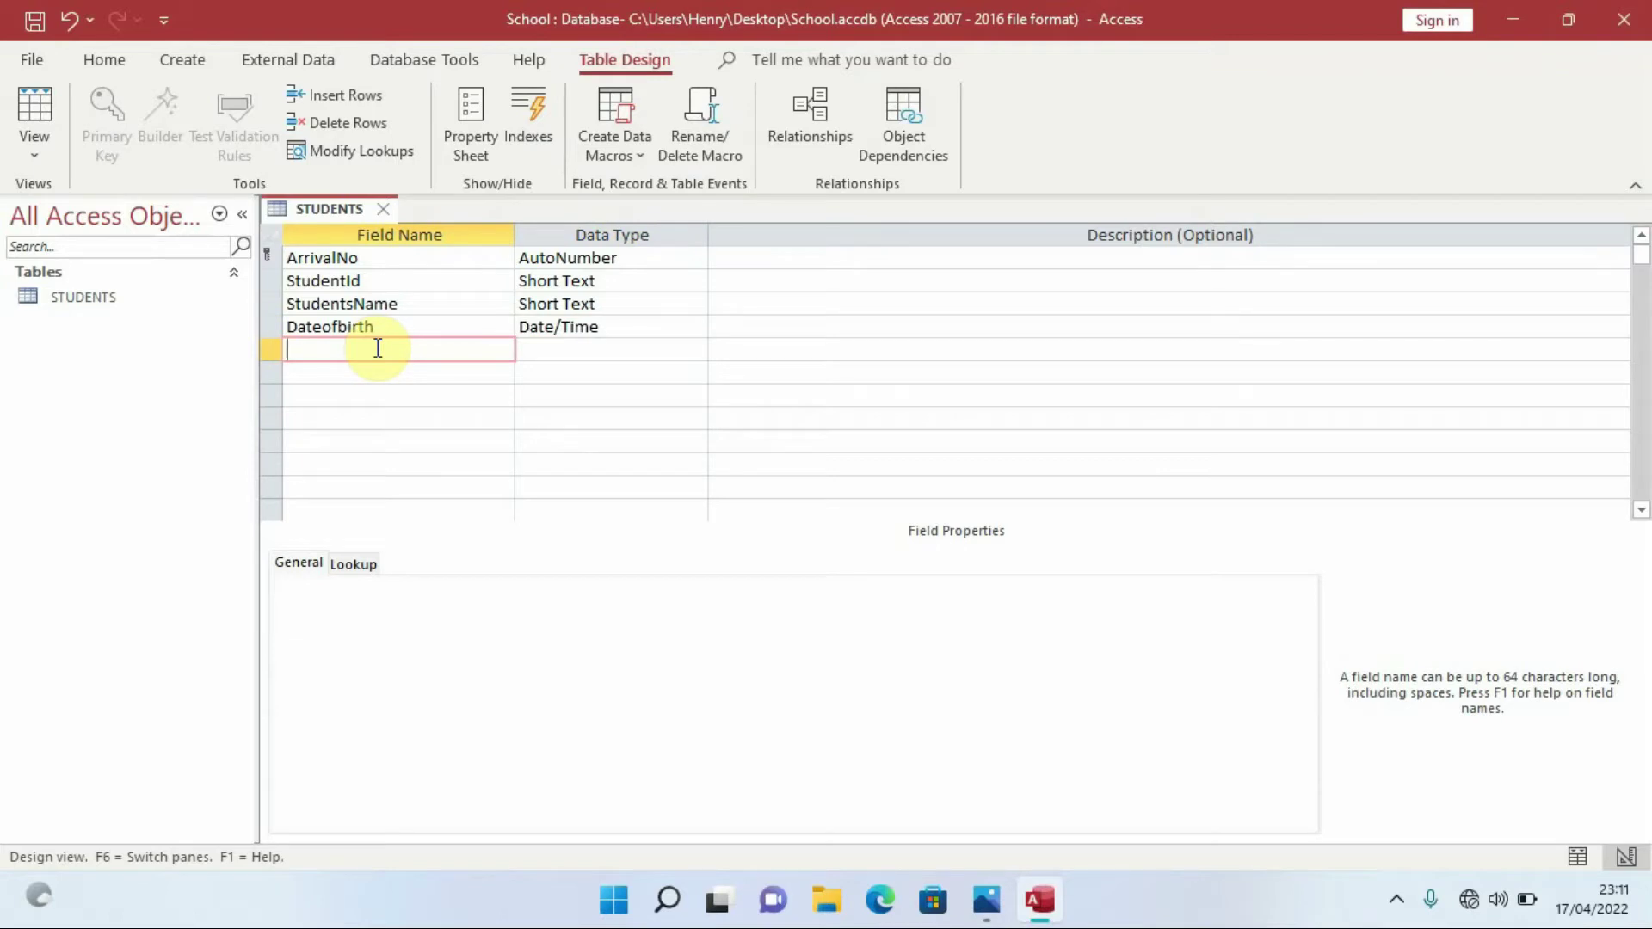
# Add a field named Position with the Number data type
pyautogui.press('capslock')
pyautogui.write('P')
pyautogui.press('capslock')
pyautogui.write('osition')
pyautogui.click(580, 328)
pyautogui.click(694, 349)
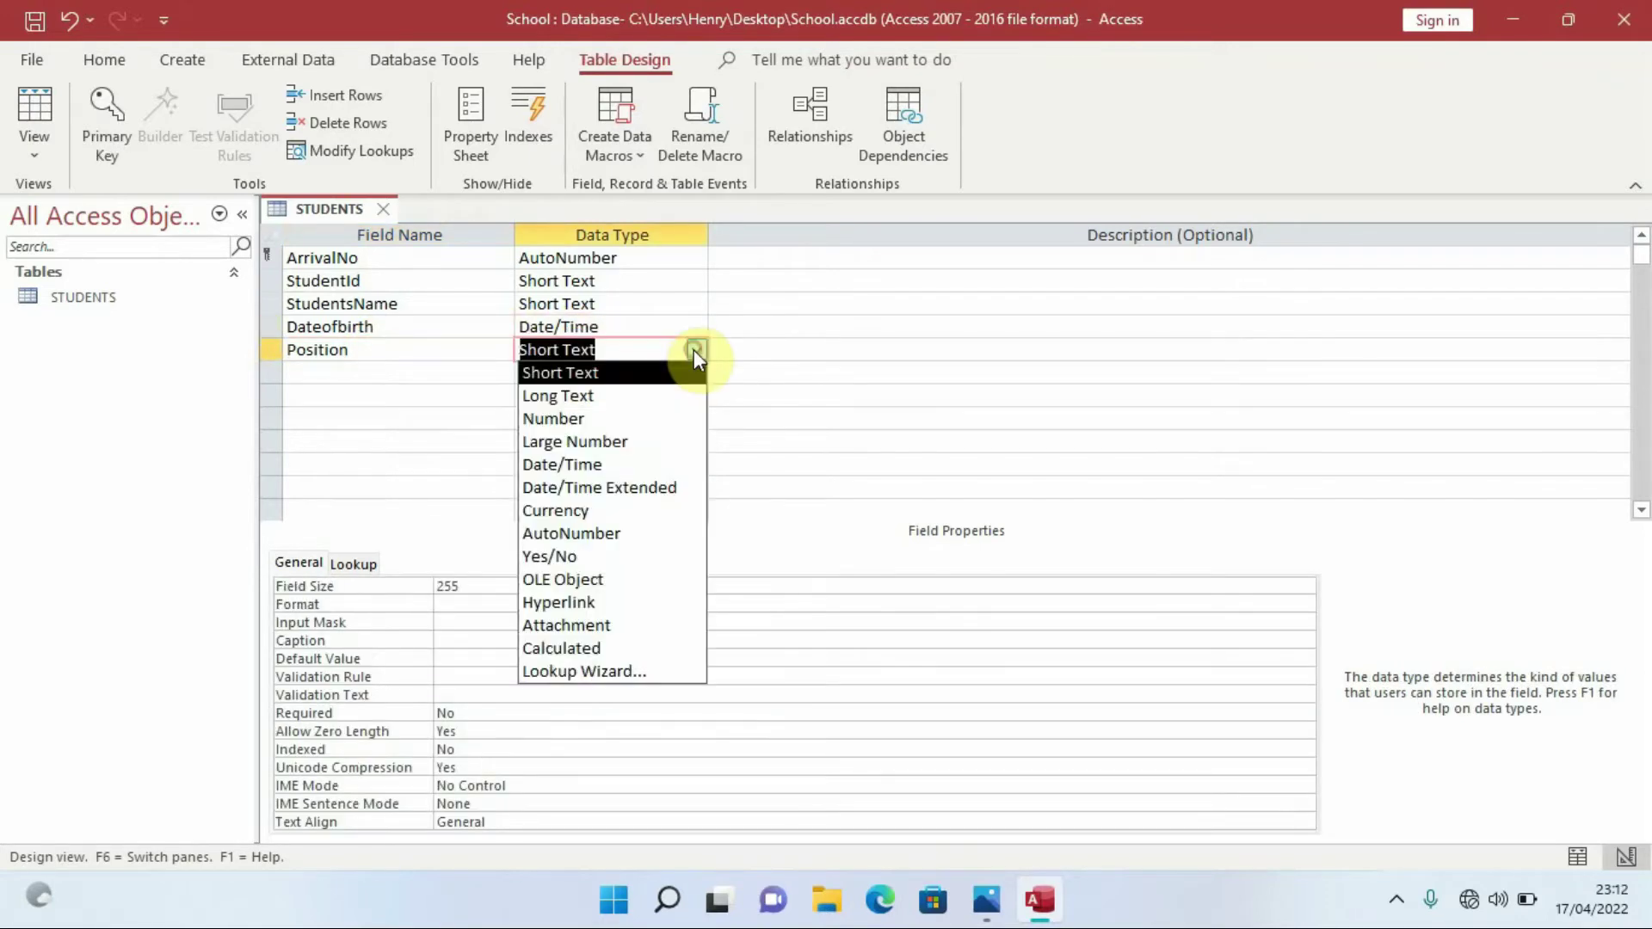
pyautogui.click(619, 418)
pyautogui.click(611, 349)
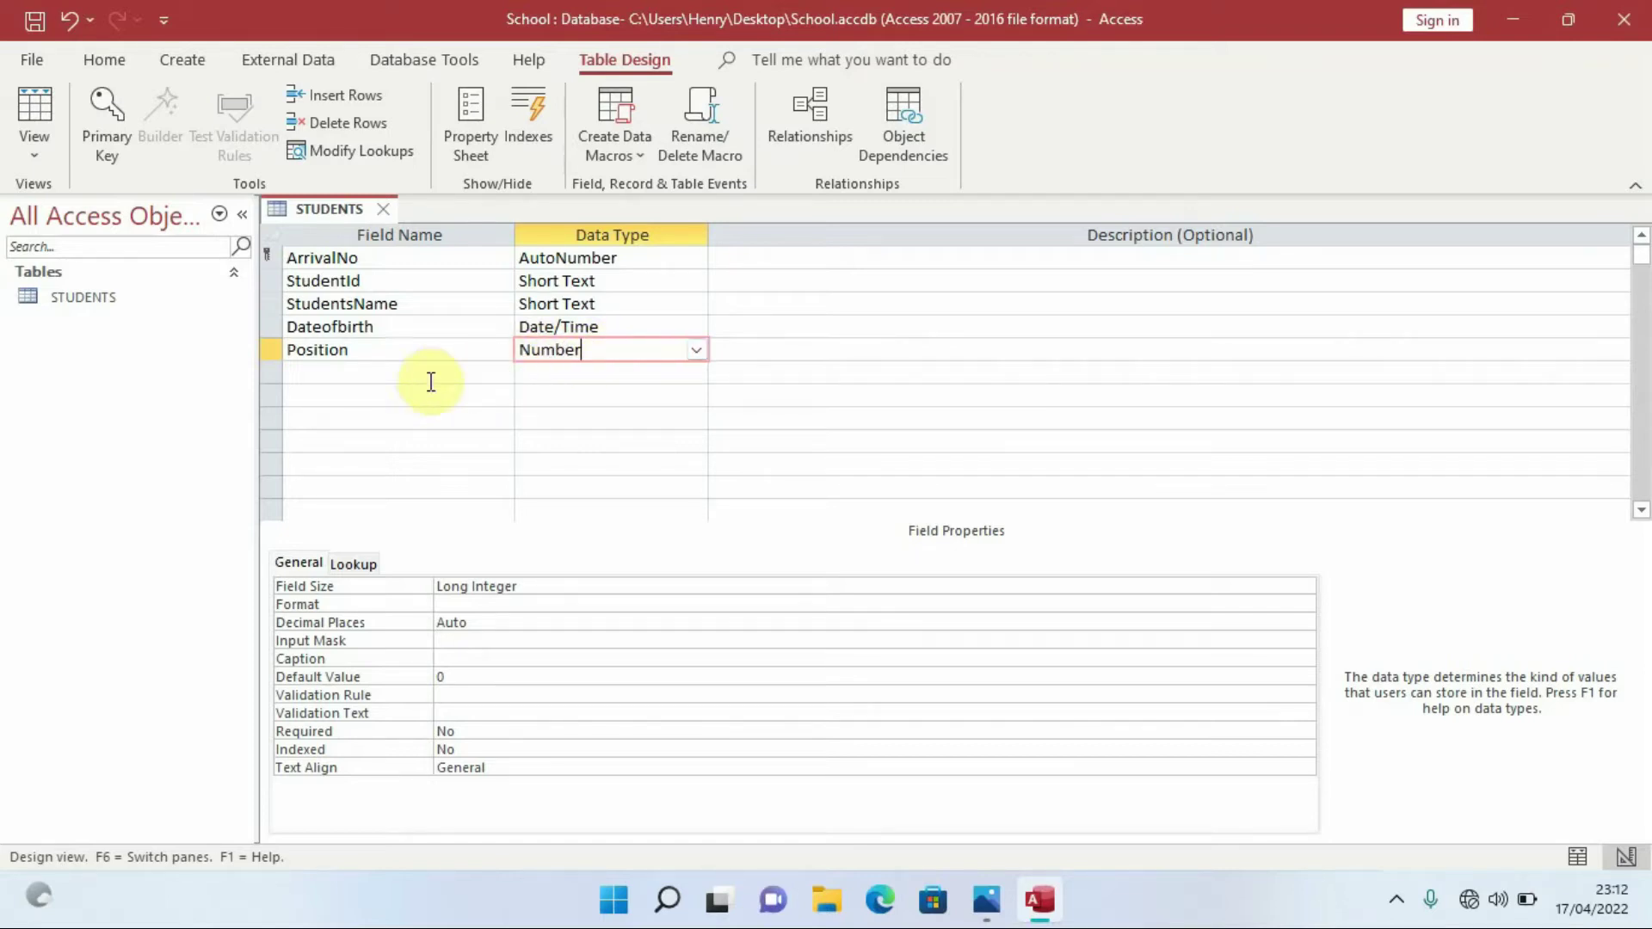
# Add a Gender field below Position and open its data type list
pyautogui.click(366, 371)
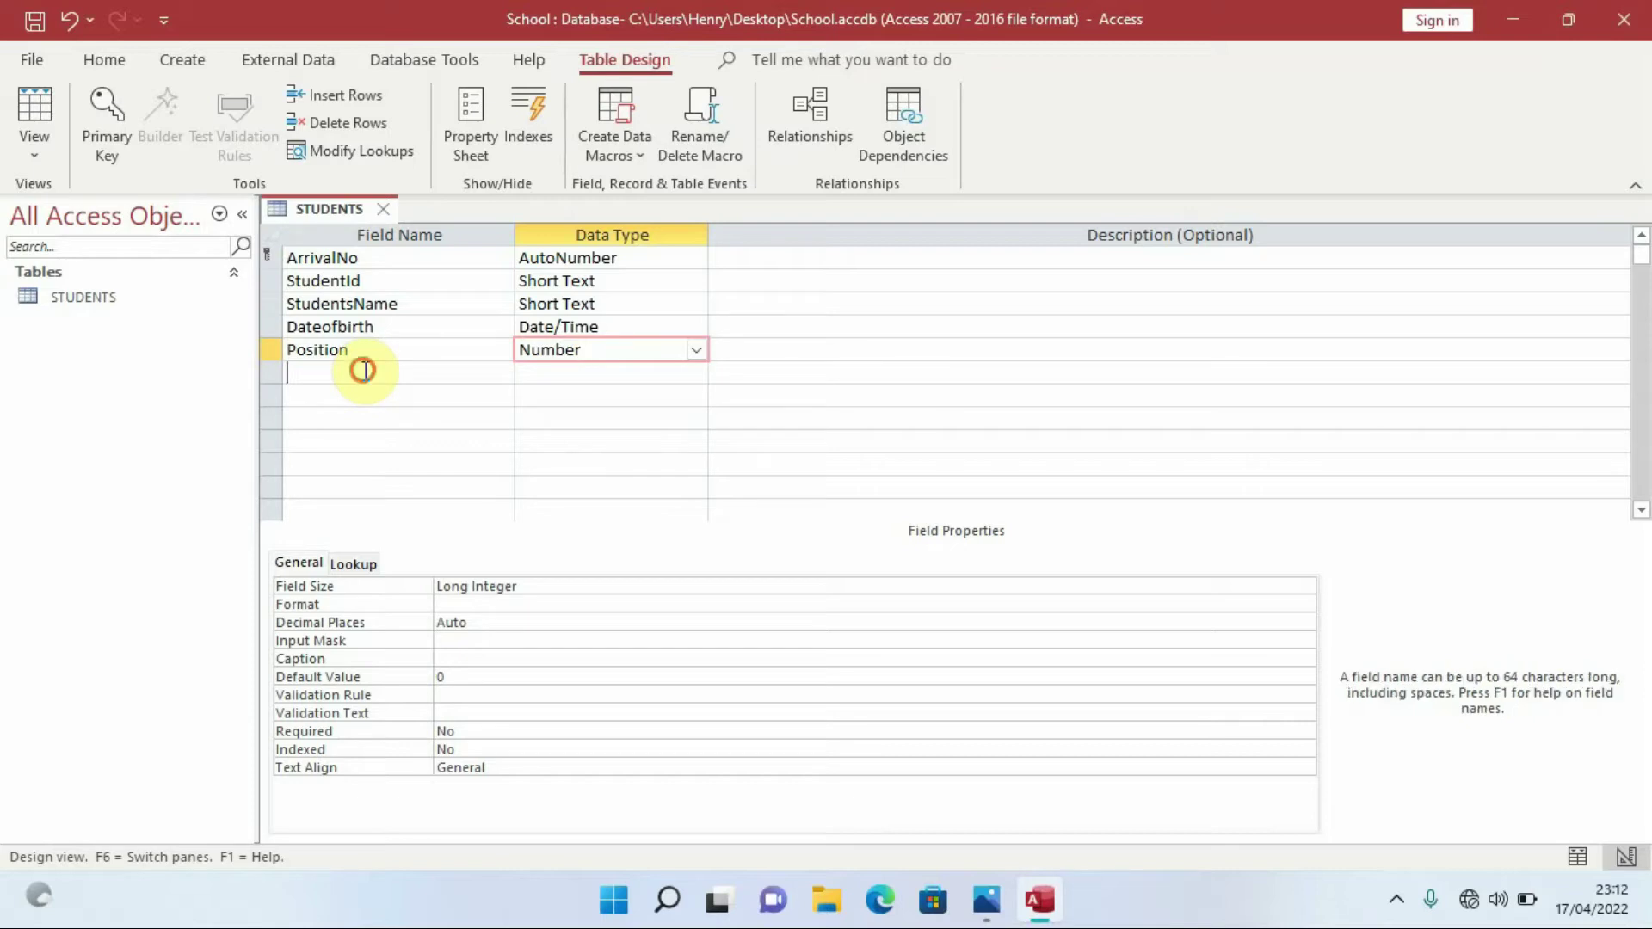
pyautogui.write('Gender')
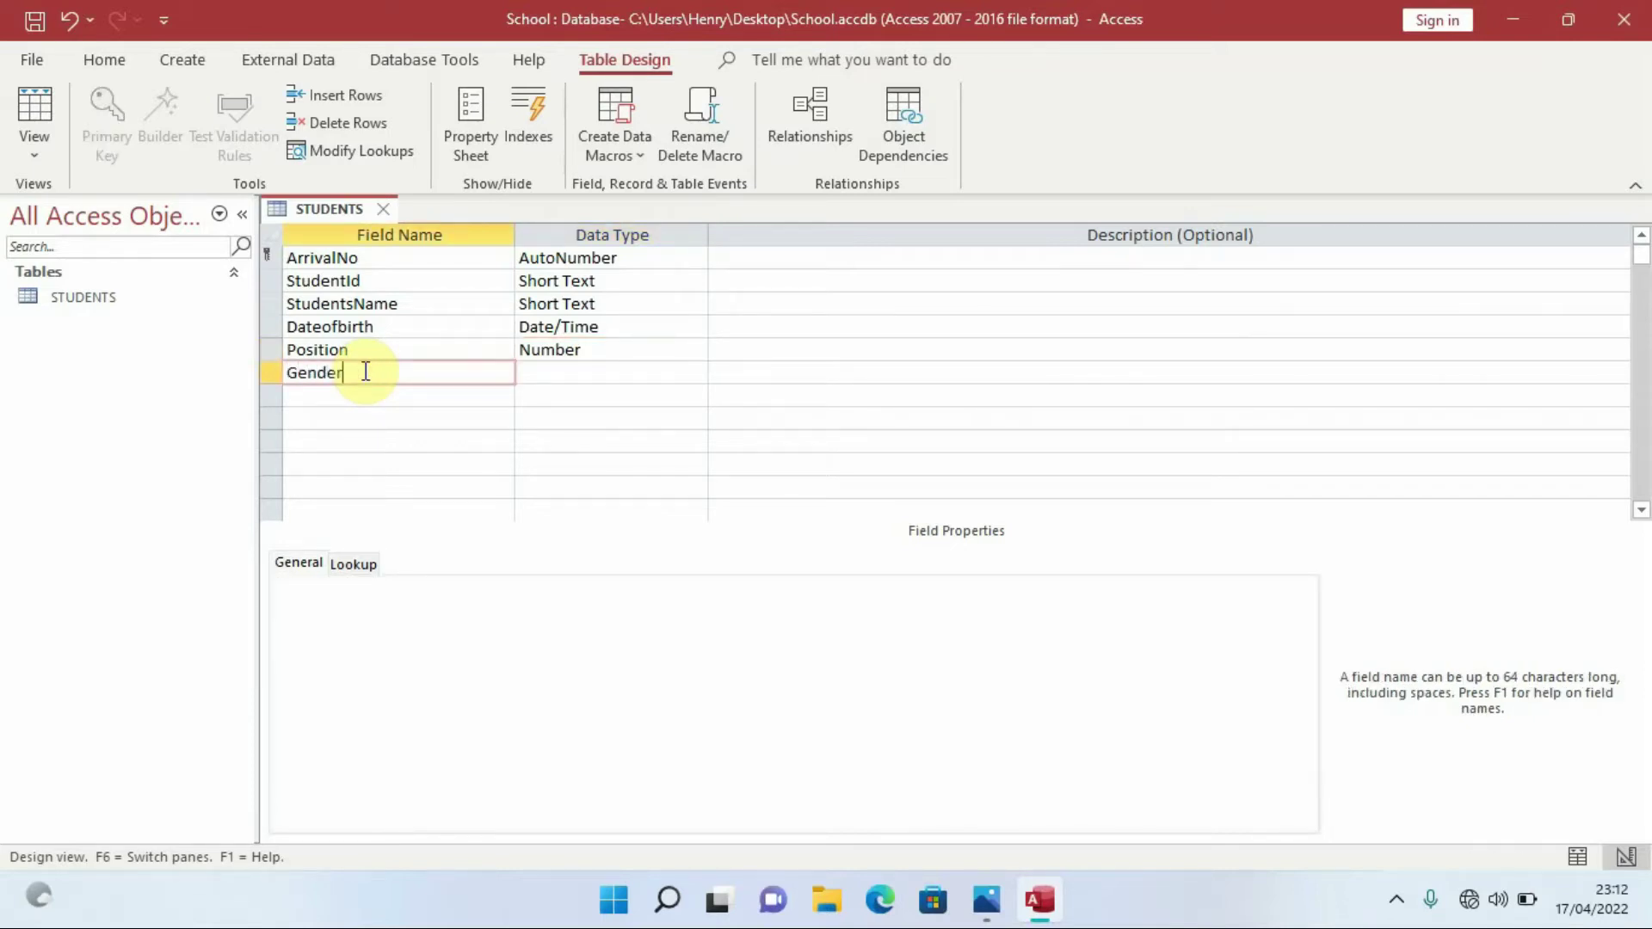
pyautogui.click(631, 370)
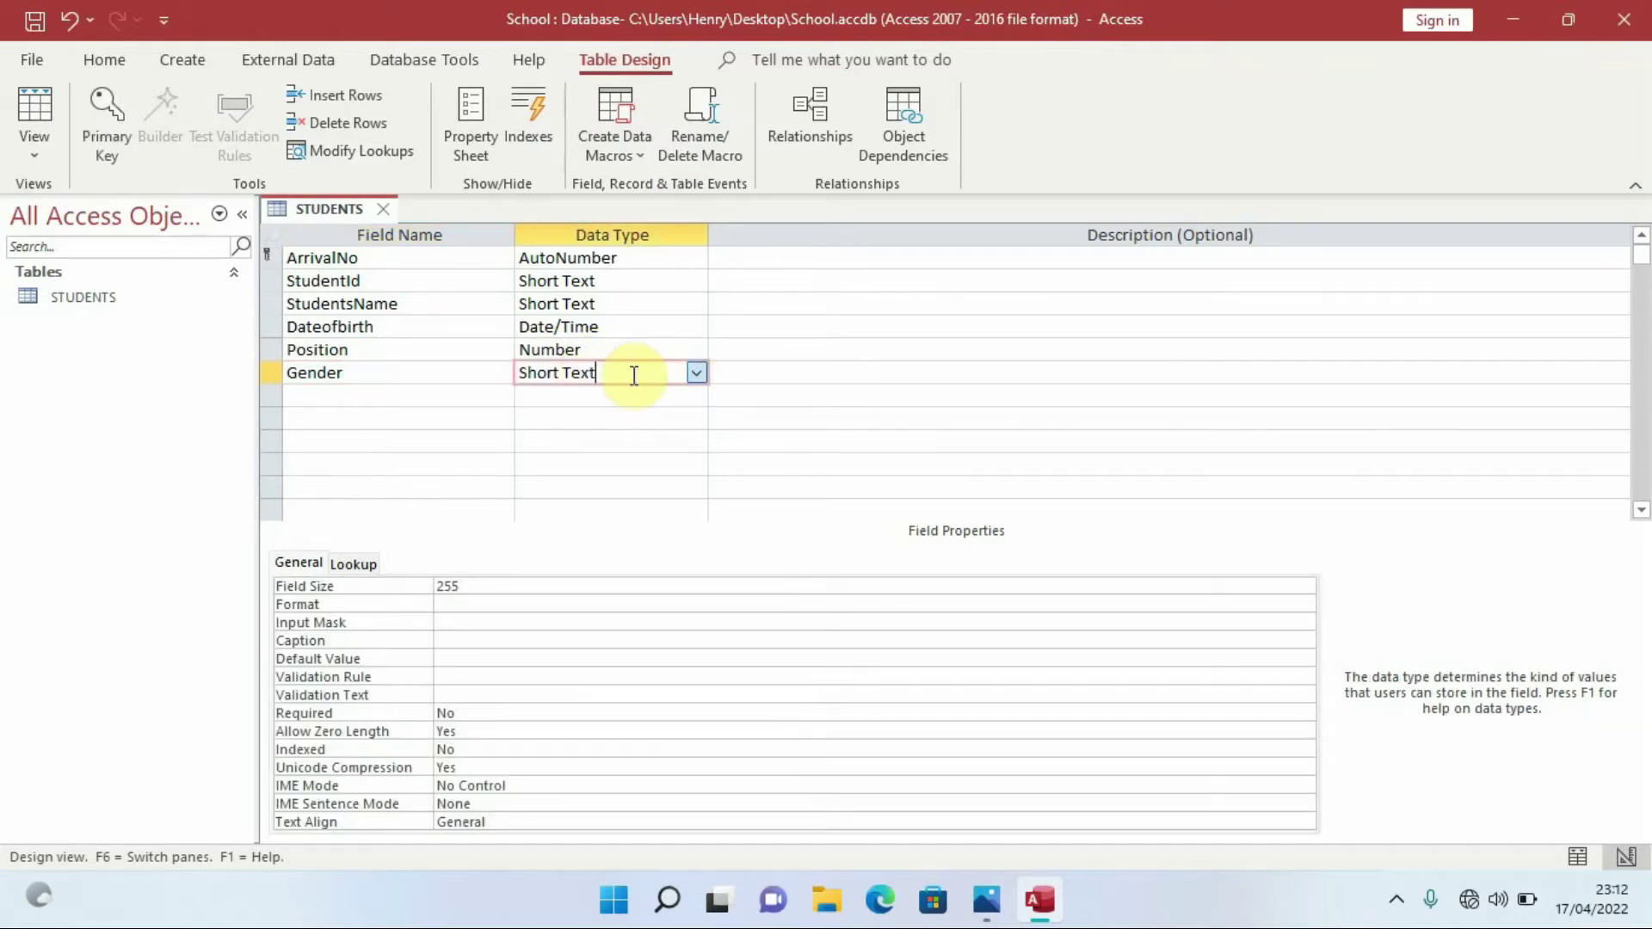
pyautogui.click(695, 372)
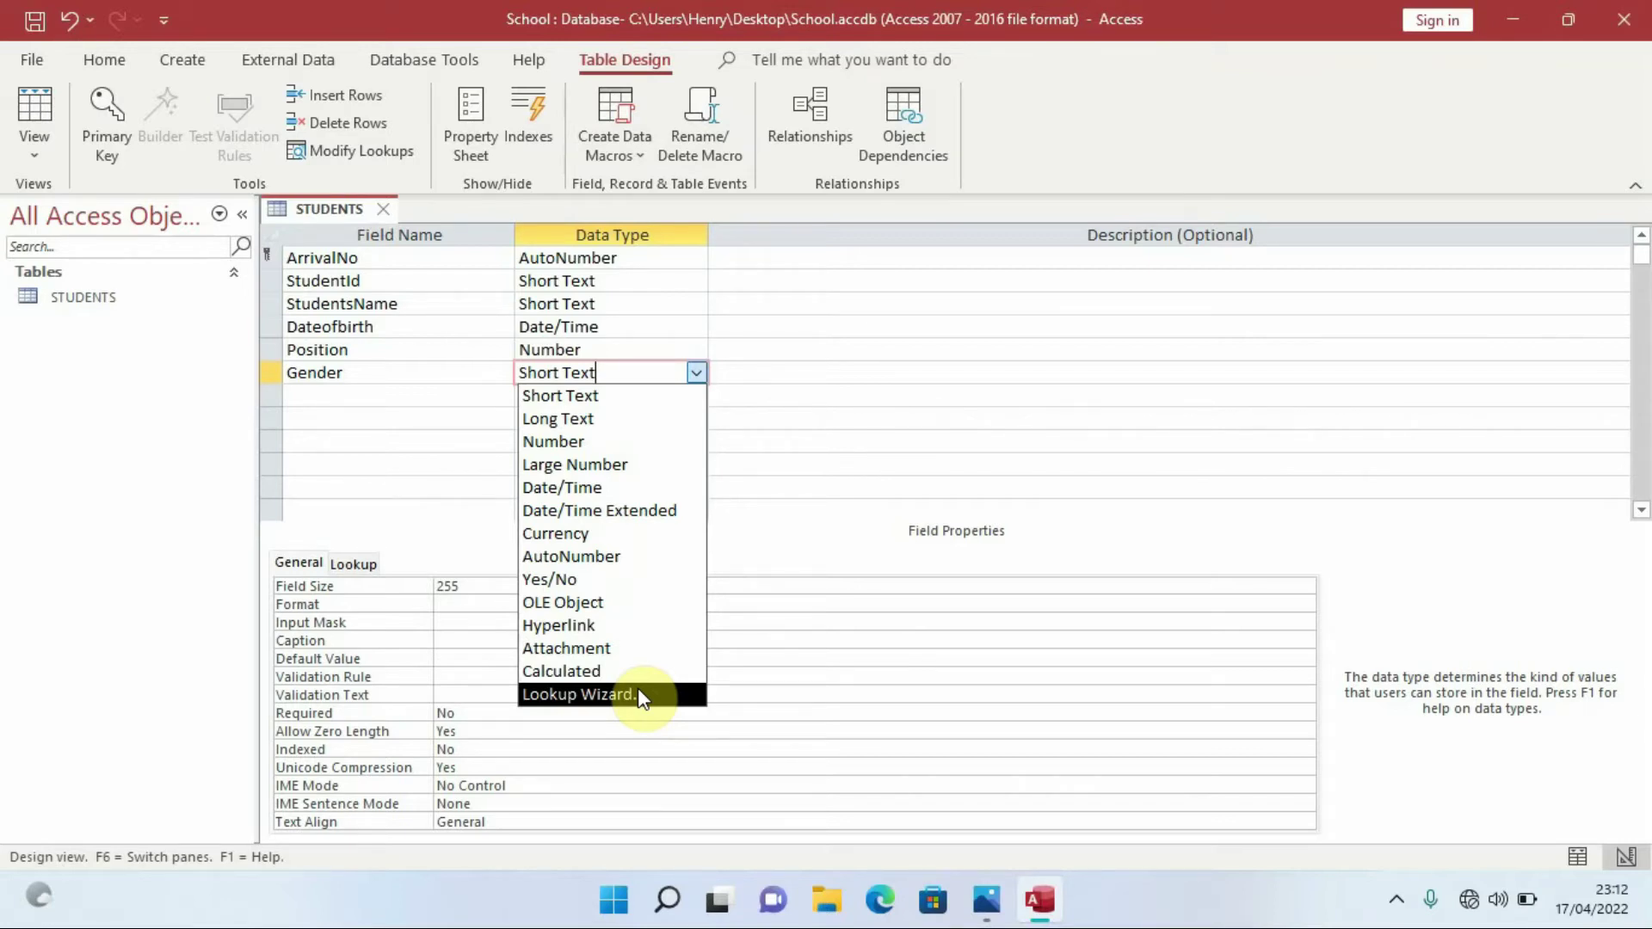
# Use the Lookup Wizard to give Gender the typed-in values Female and Male
pyautogui.click(640, 695)
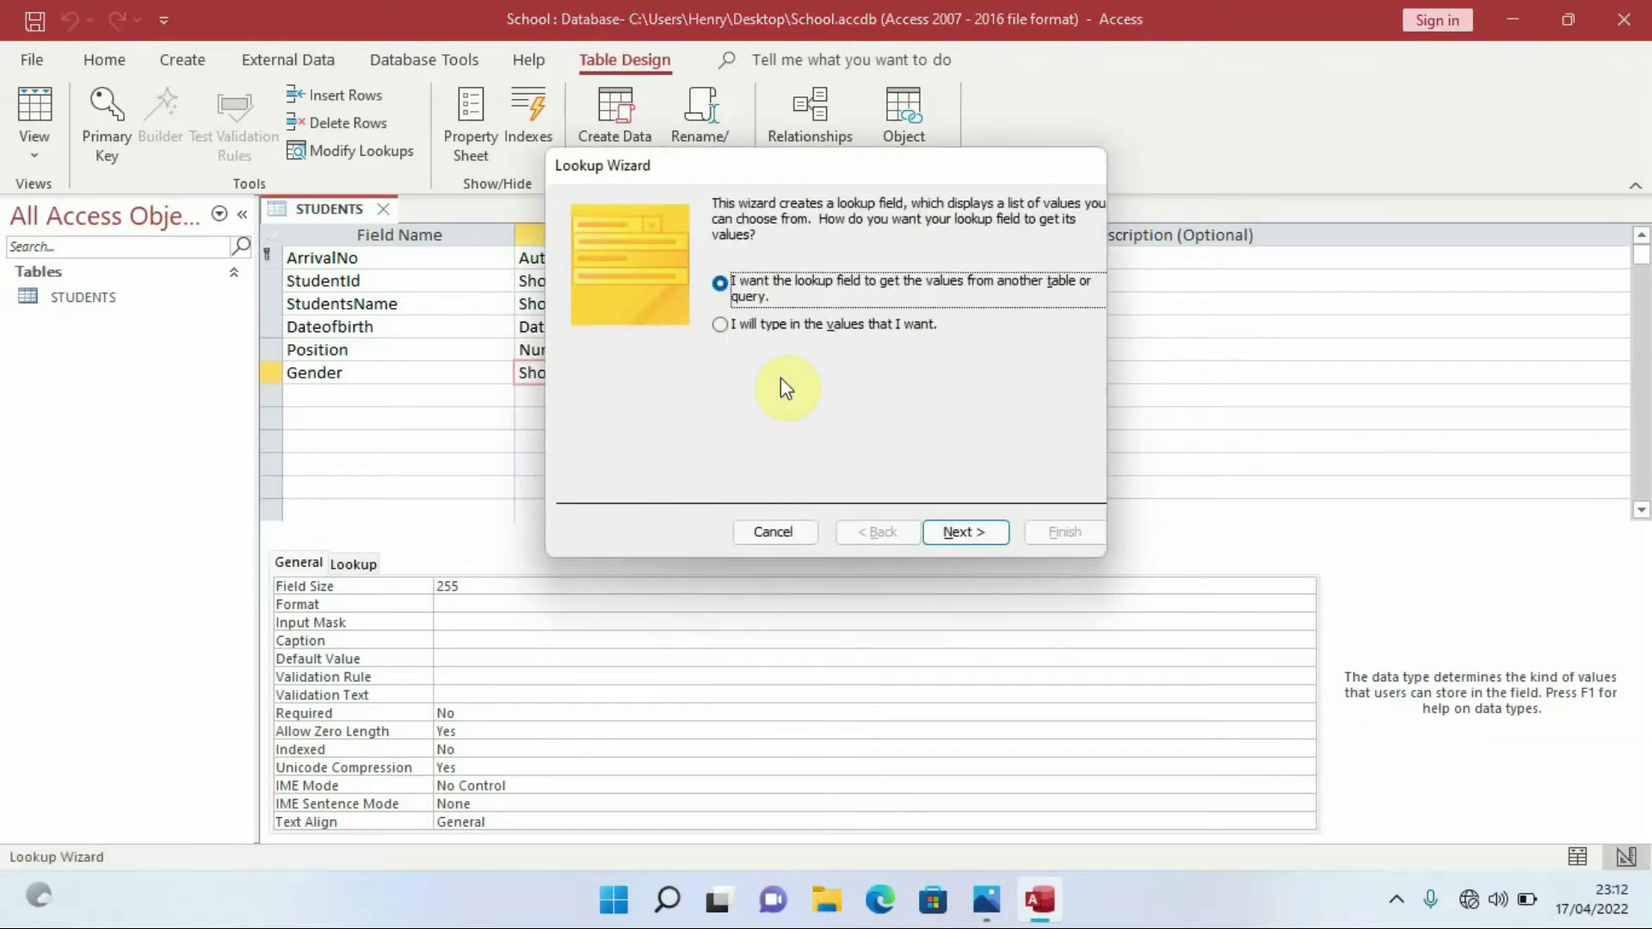
pyautogui.click(729, 330)
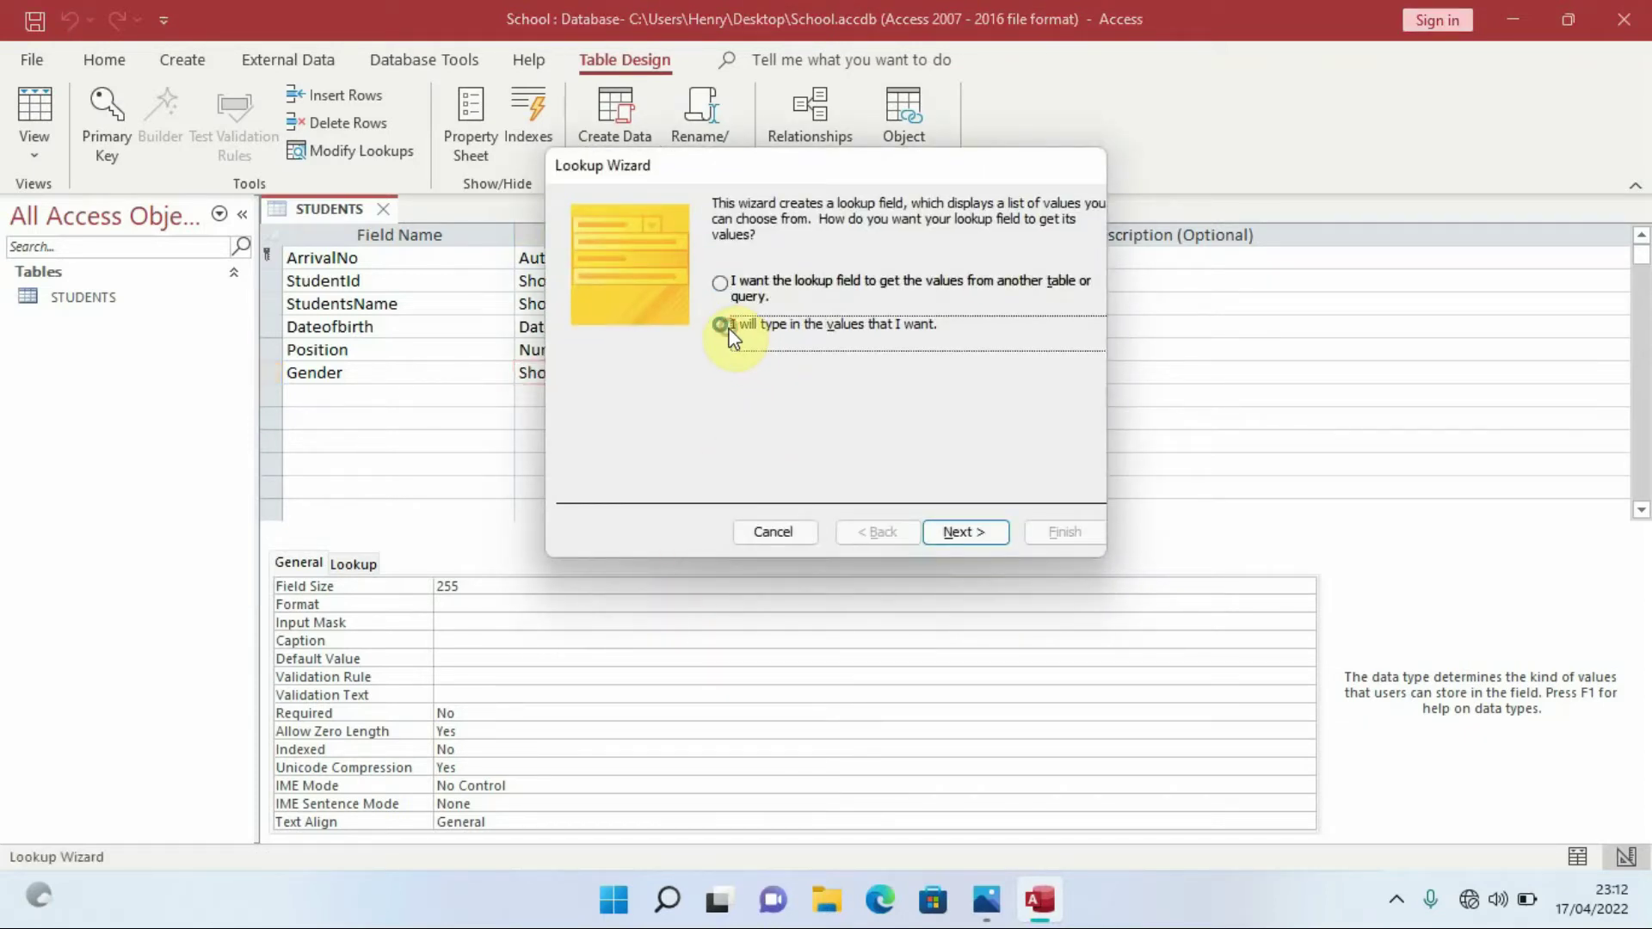
pyautogui.click(982, 535)
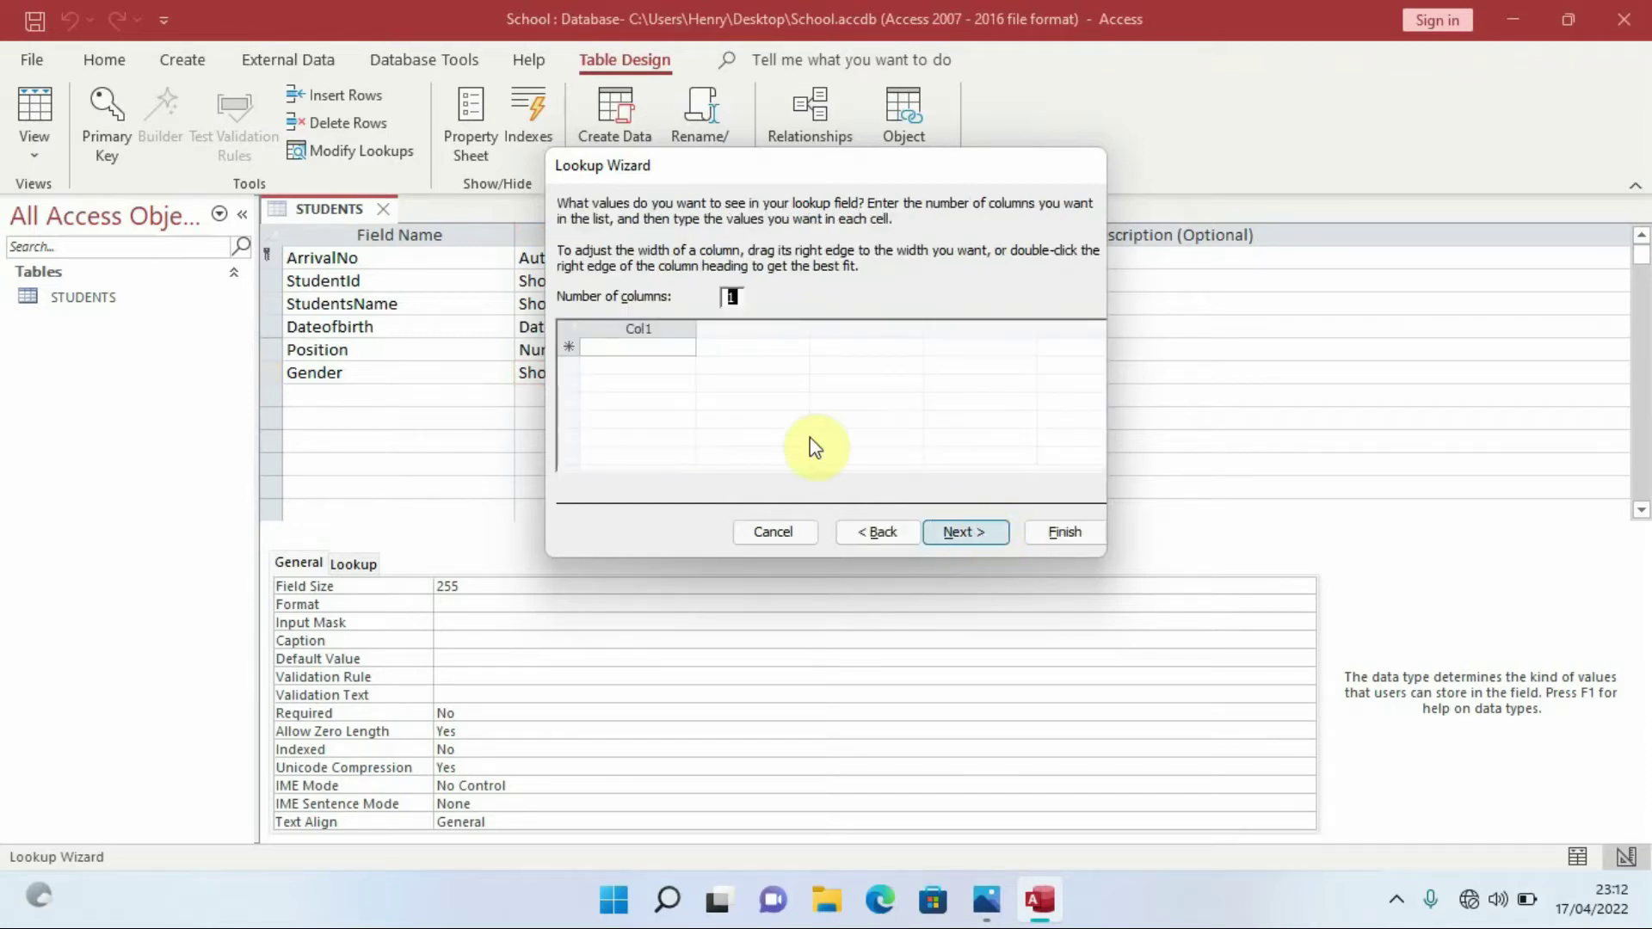
pyautogui.click(635, 351)
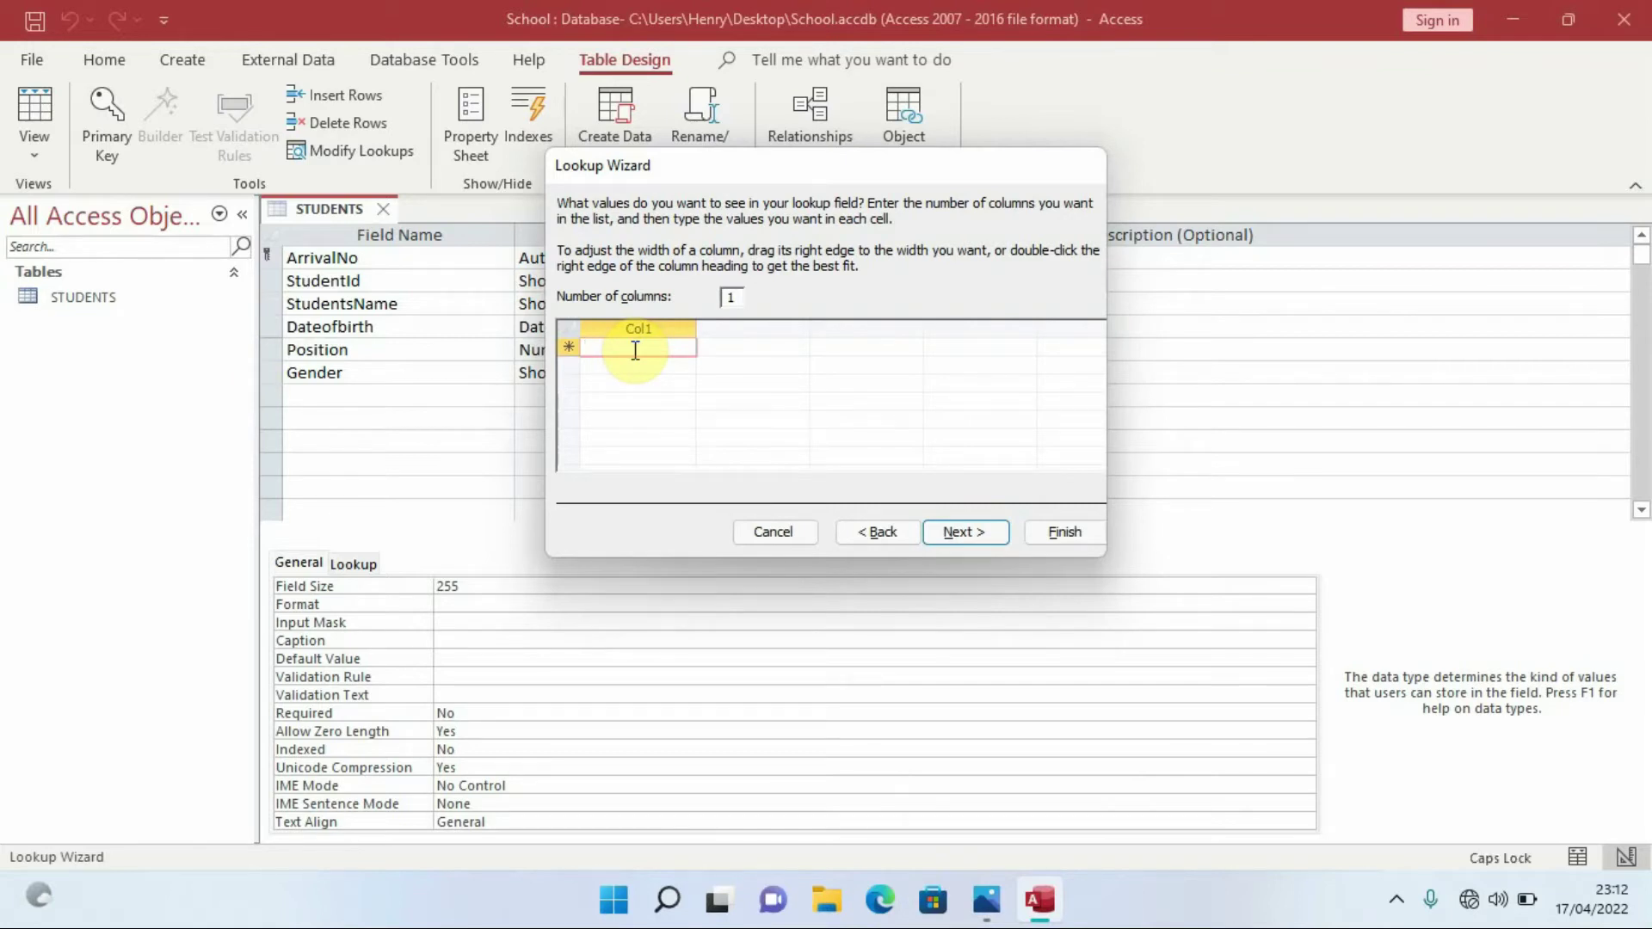
pyautogui.write('Female')
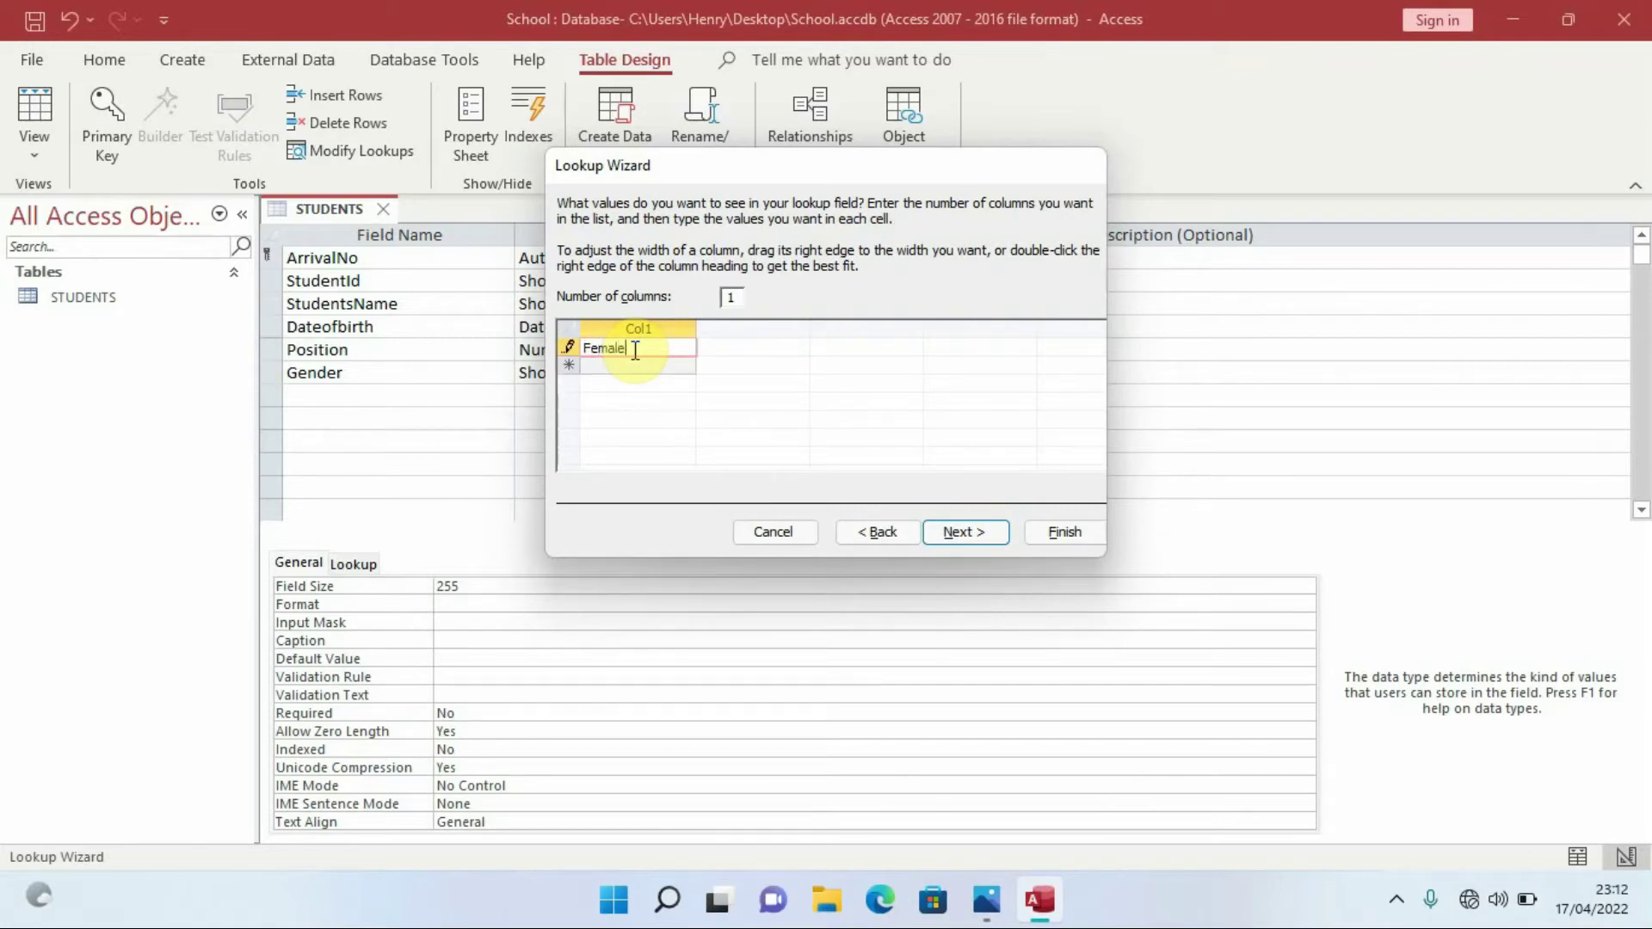
pyautogui.click(630, 368)
pyautogui.press('capslock')
pyautogui.write('M')
pyautogui.press('capslock')
pyautogui.write('ale')
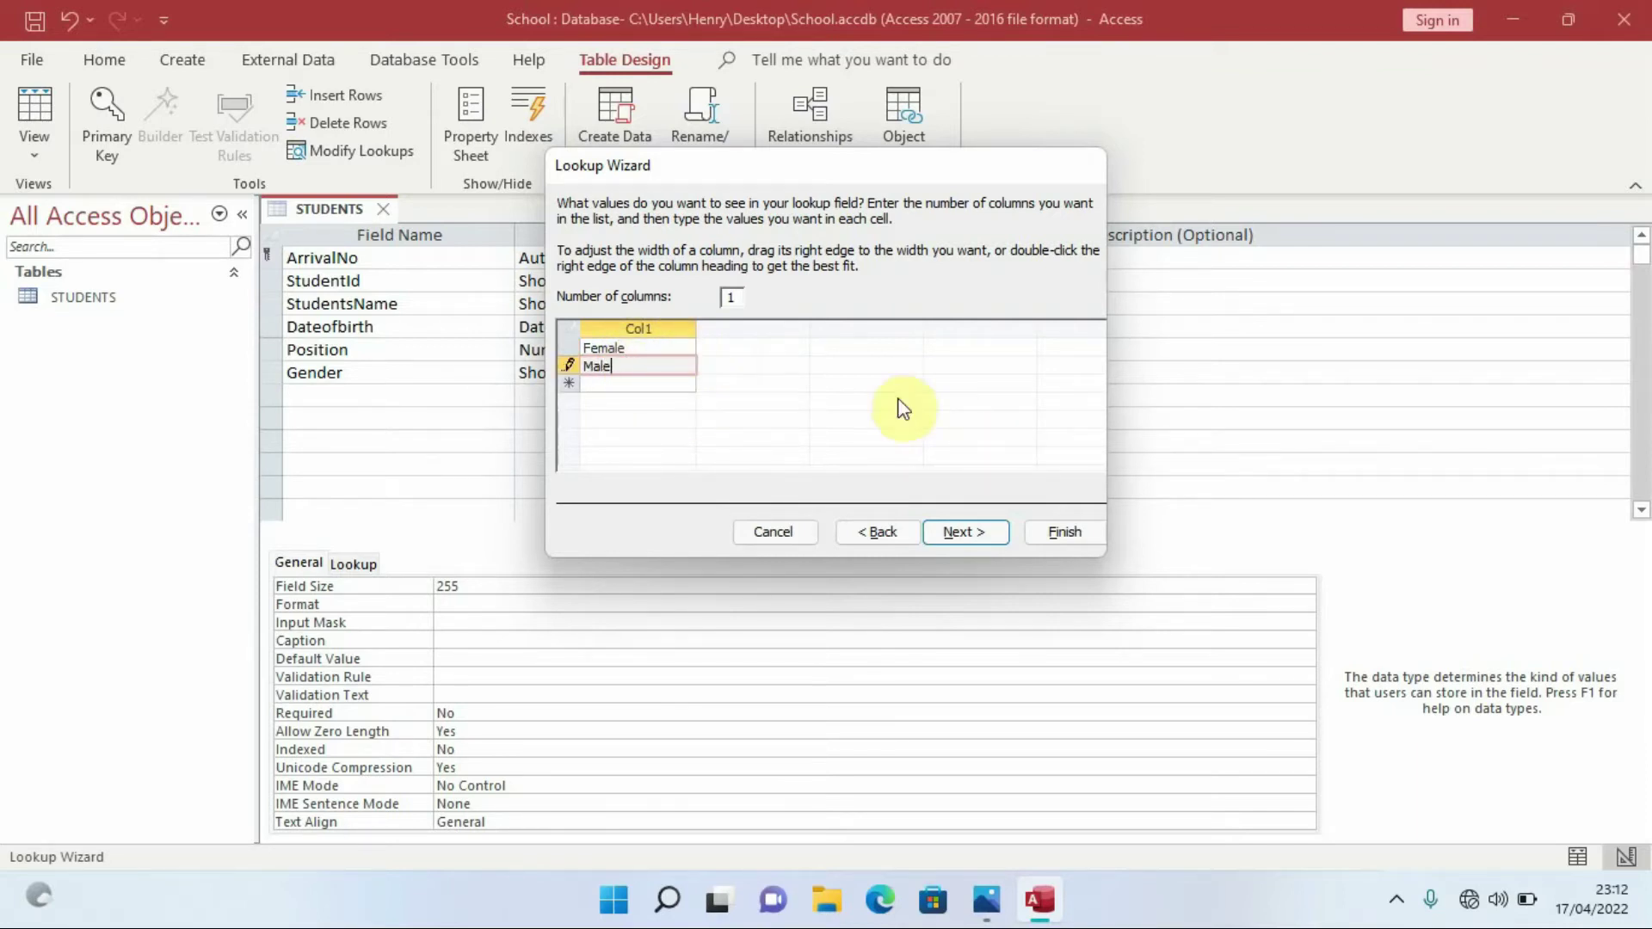
pyautogui.click(974, 531)
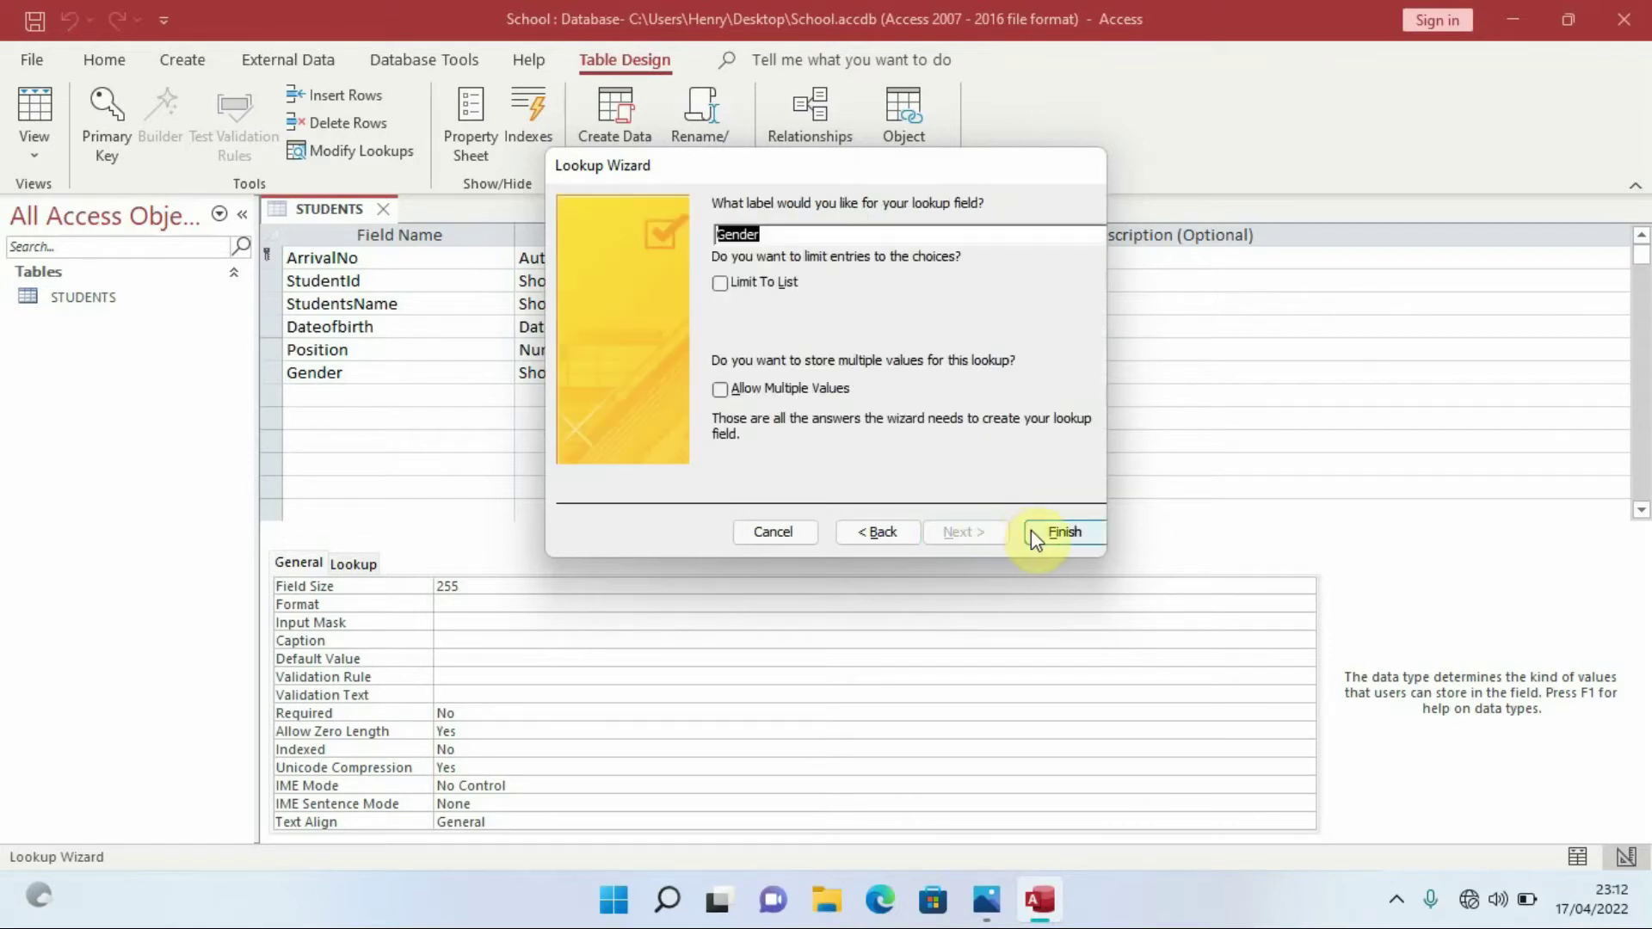
pyautogui.click(1046, 534)
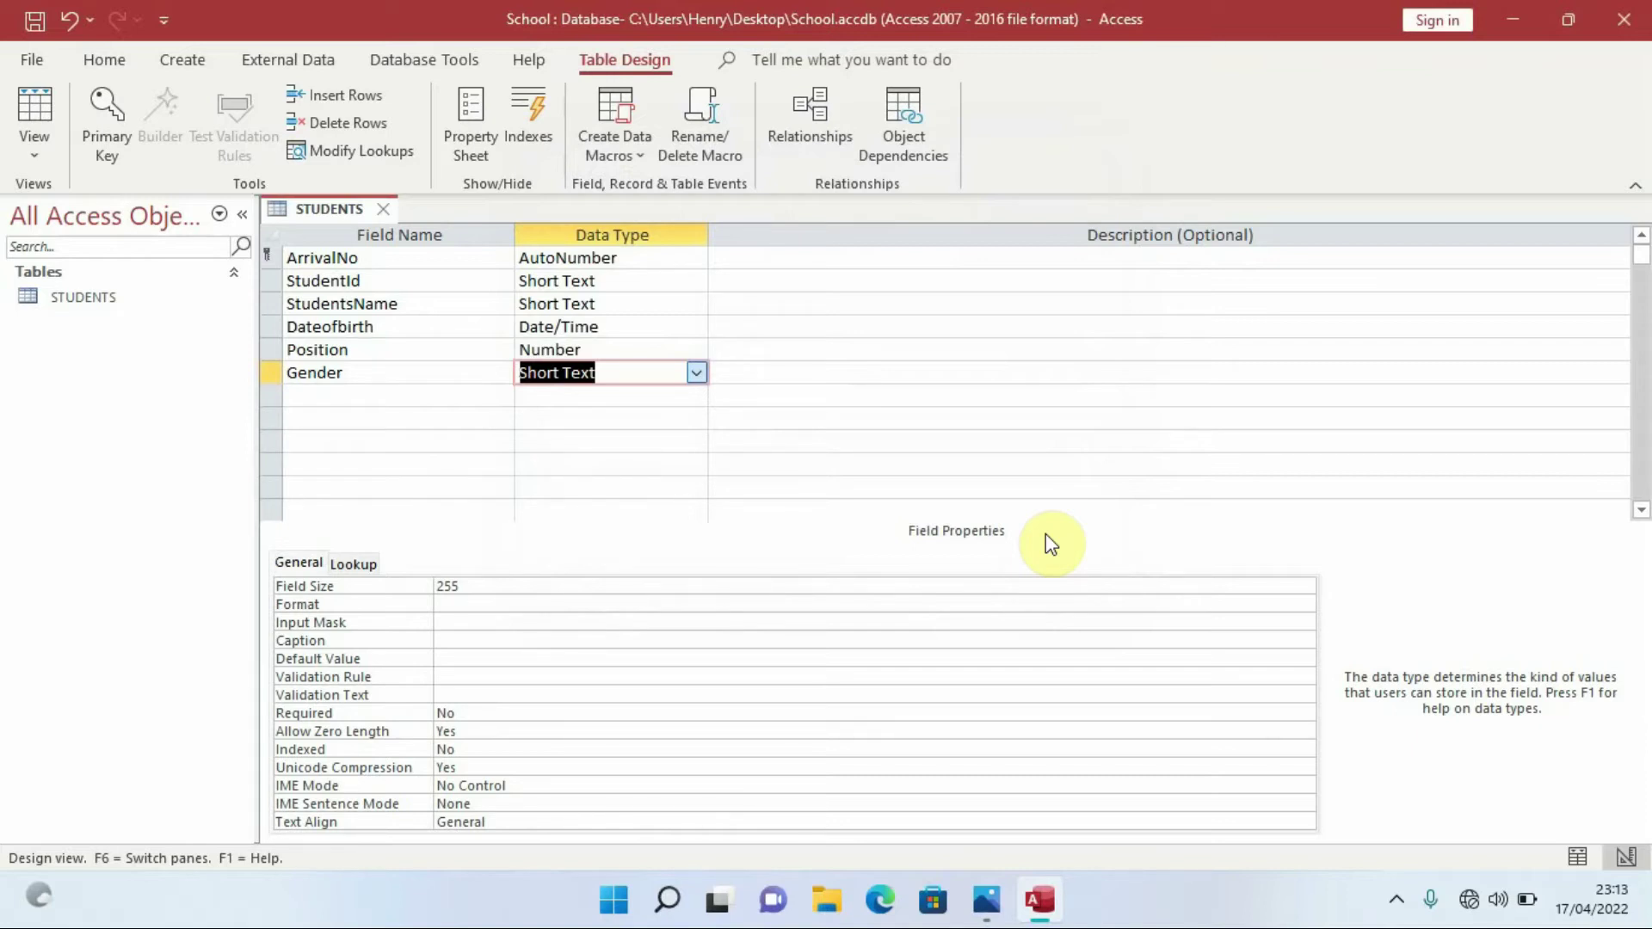
# Add a Fees field with the Currency data type below Gender
pyautogui.click(356, 395)
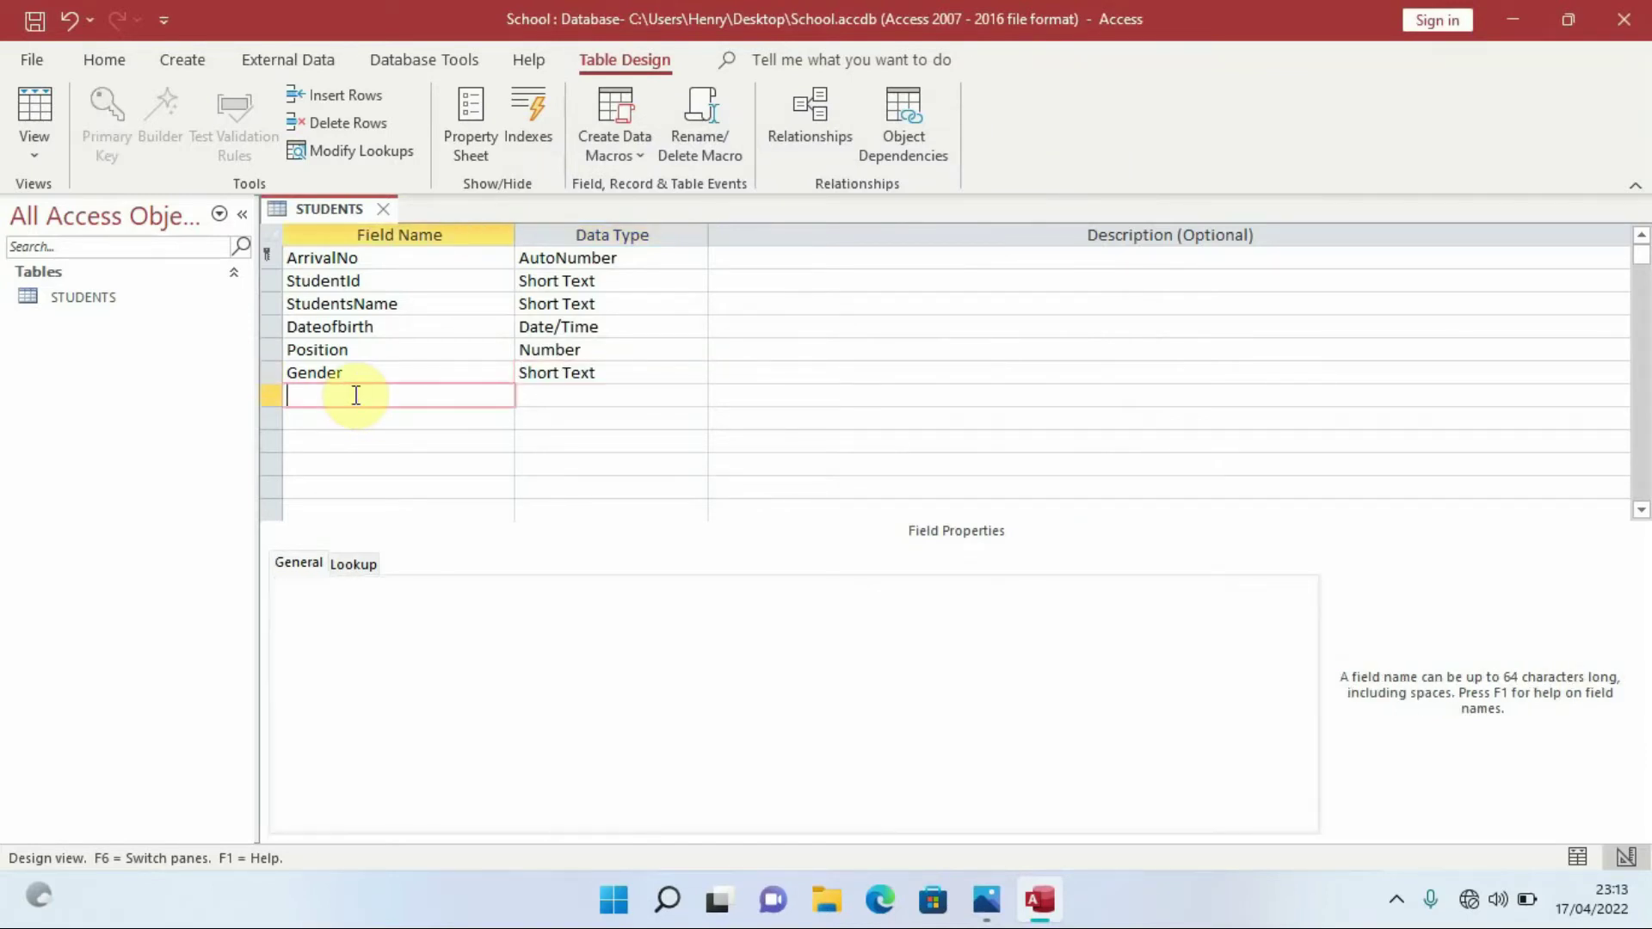
pyautogui.press('capslock')
pyautogui.write('F')
pyautogui.press('capslock')
pyautogui.write('ees')
pyautogui.click(593, 395)
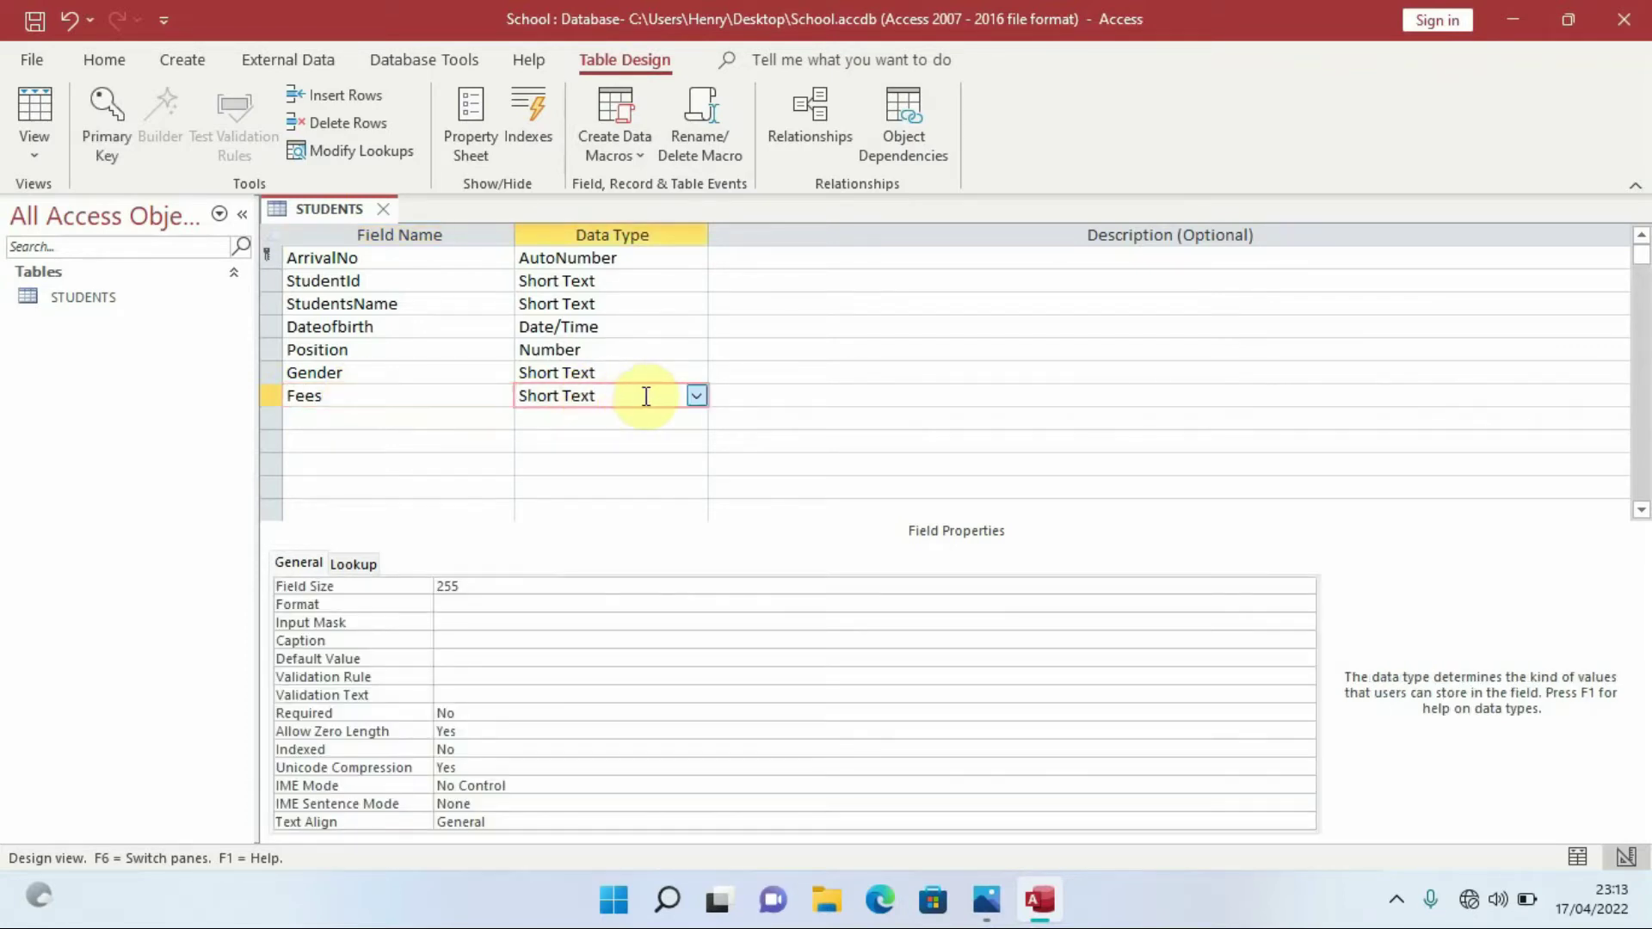
pyautogui.click(702, 398)
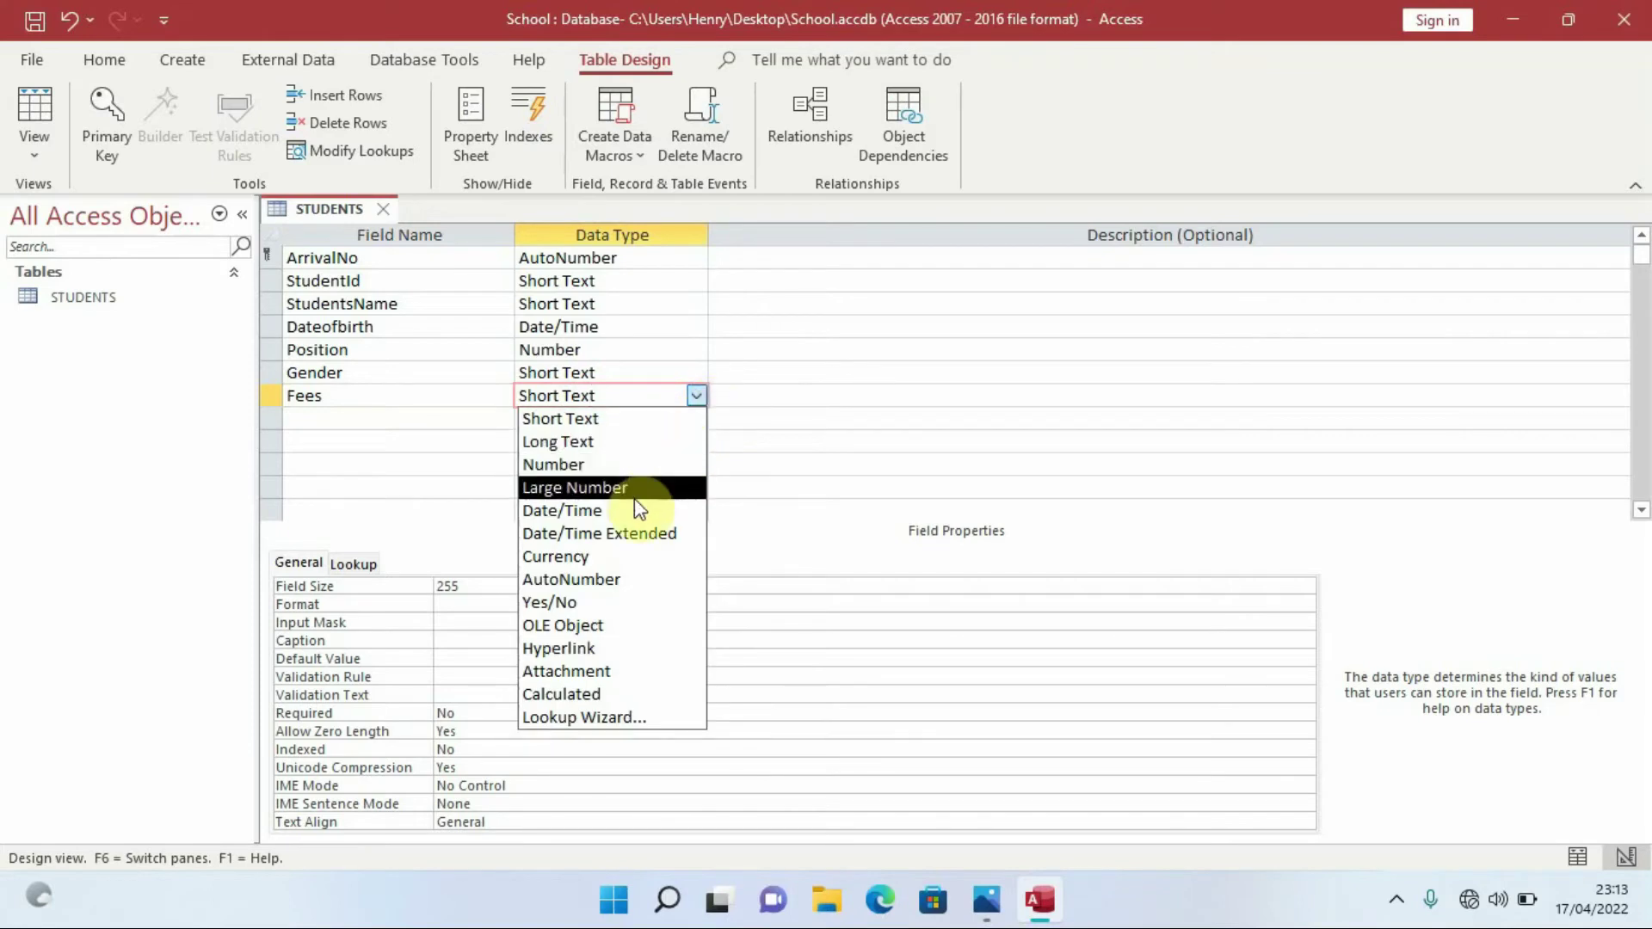
pyautogui.click(593, 558)
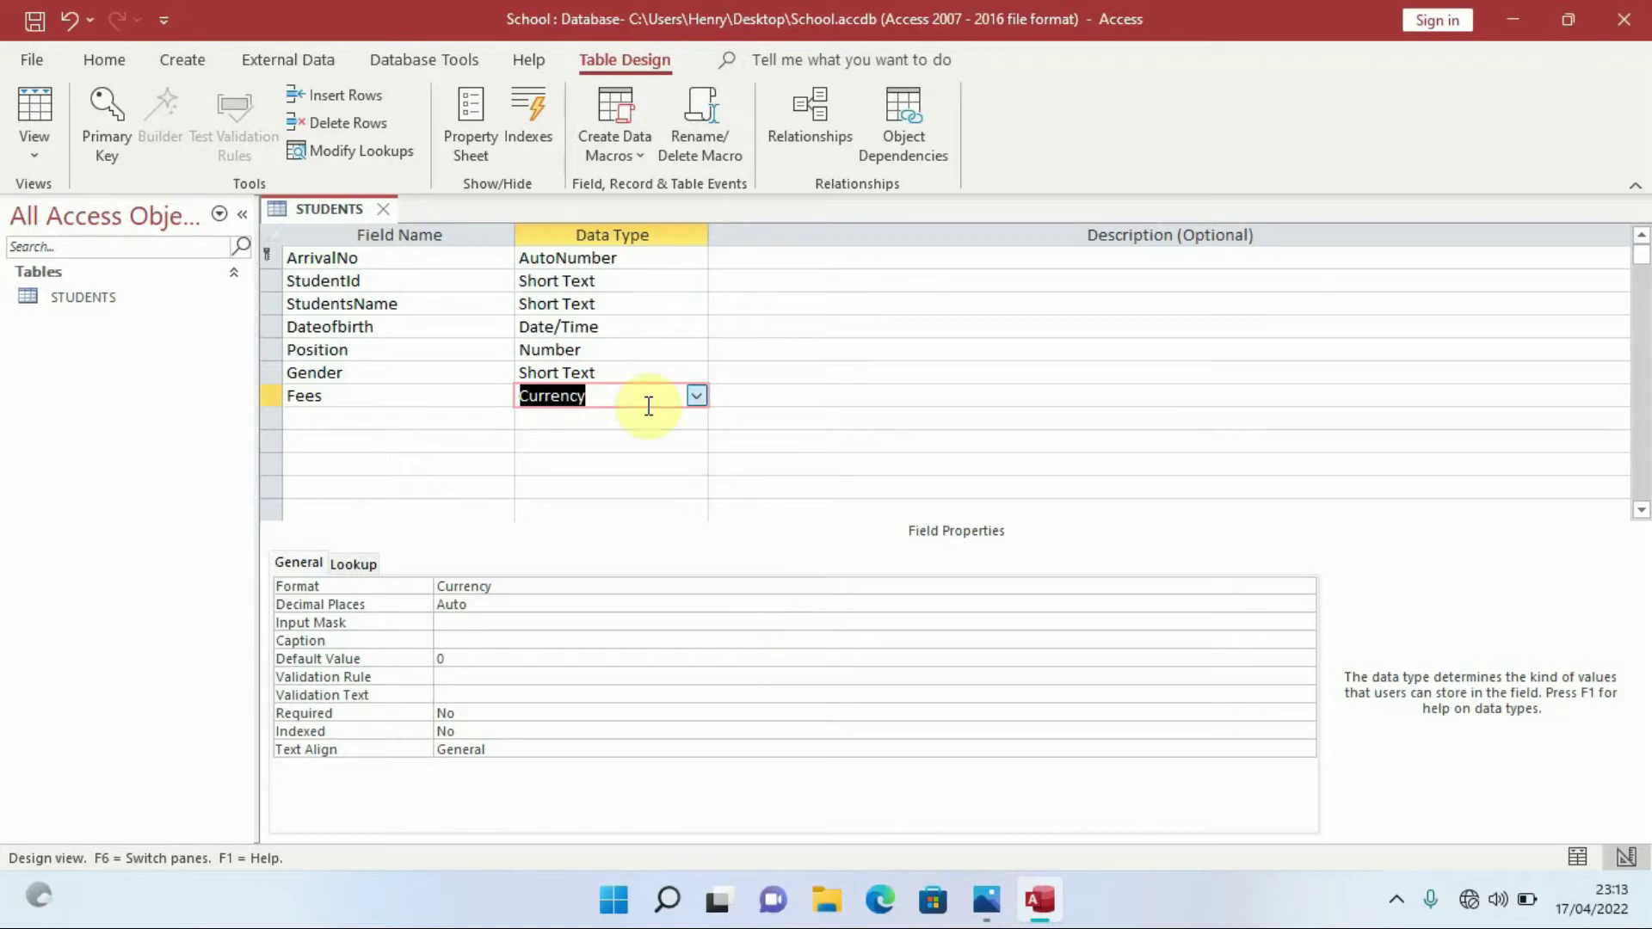
pyautogui.click(612, 399)
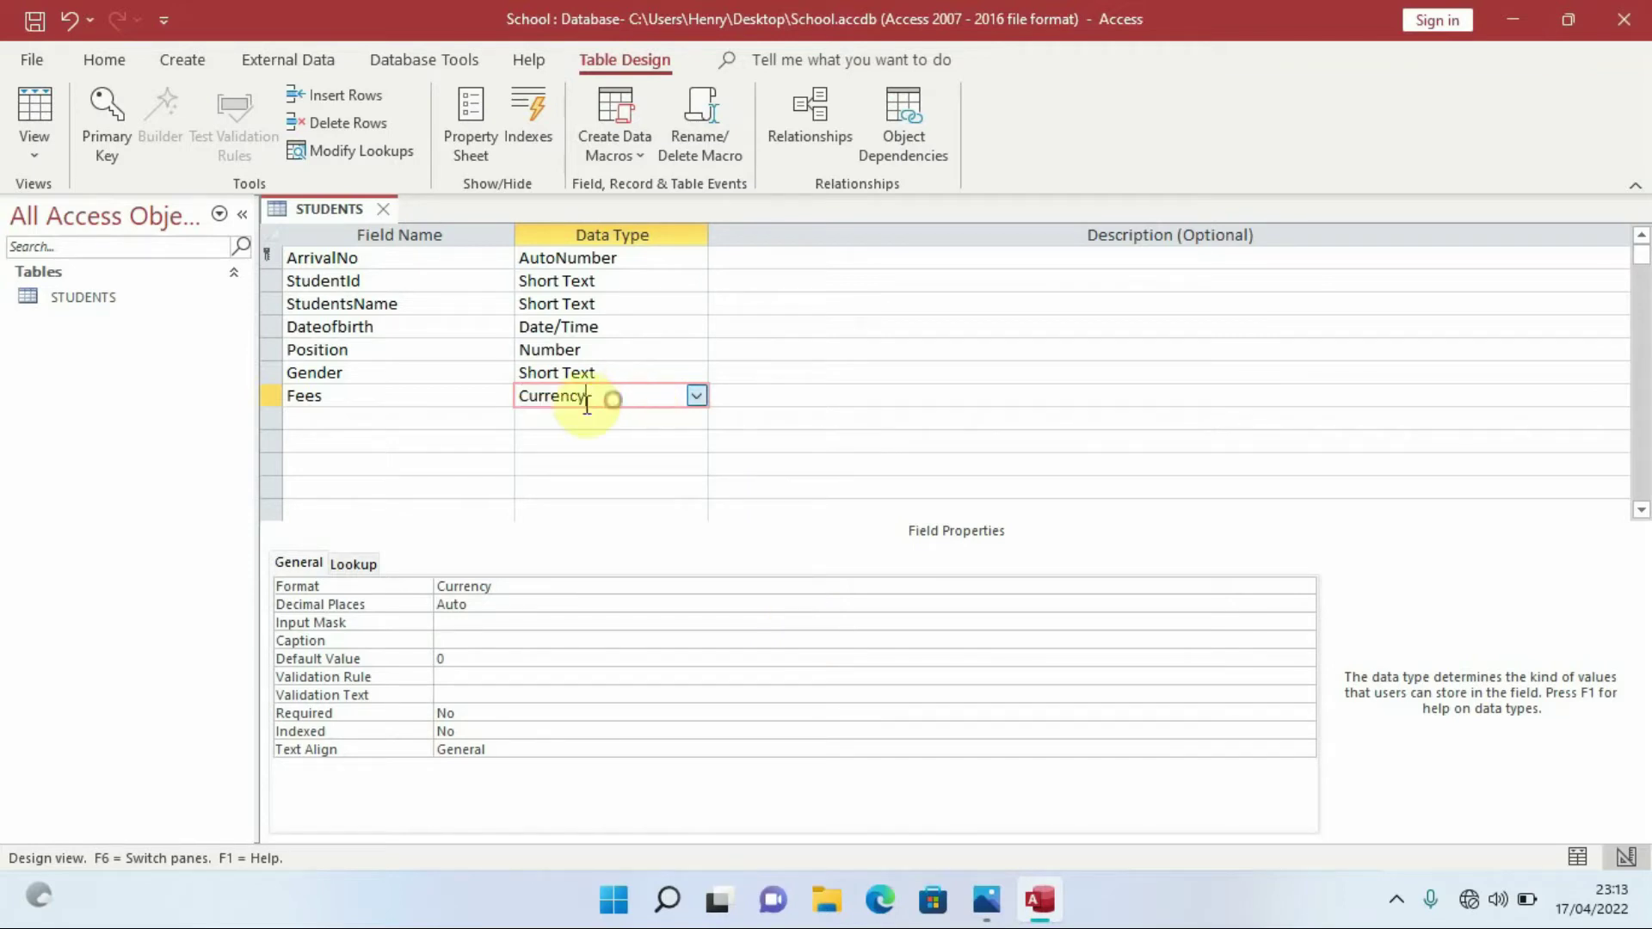
# Add an AmountPaid field with the Currency data type below Fees
pyautogui.click(334, 419)
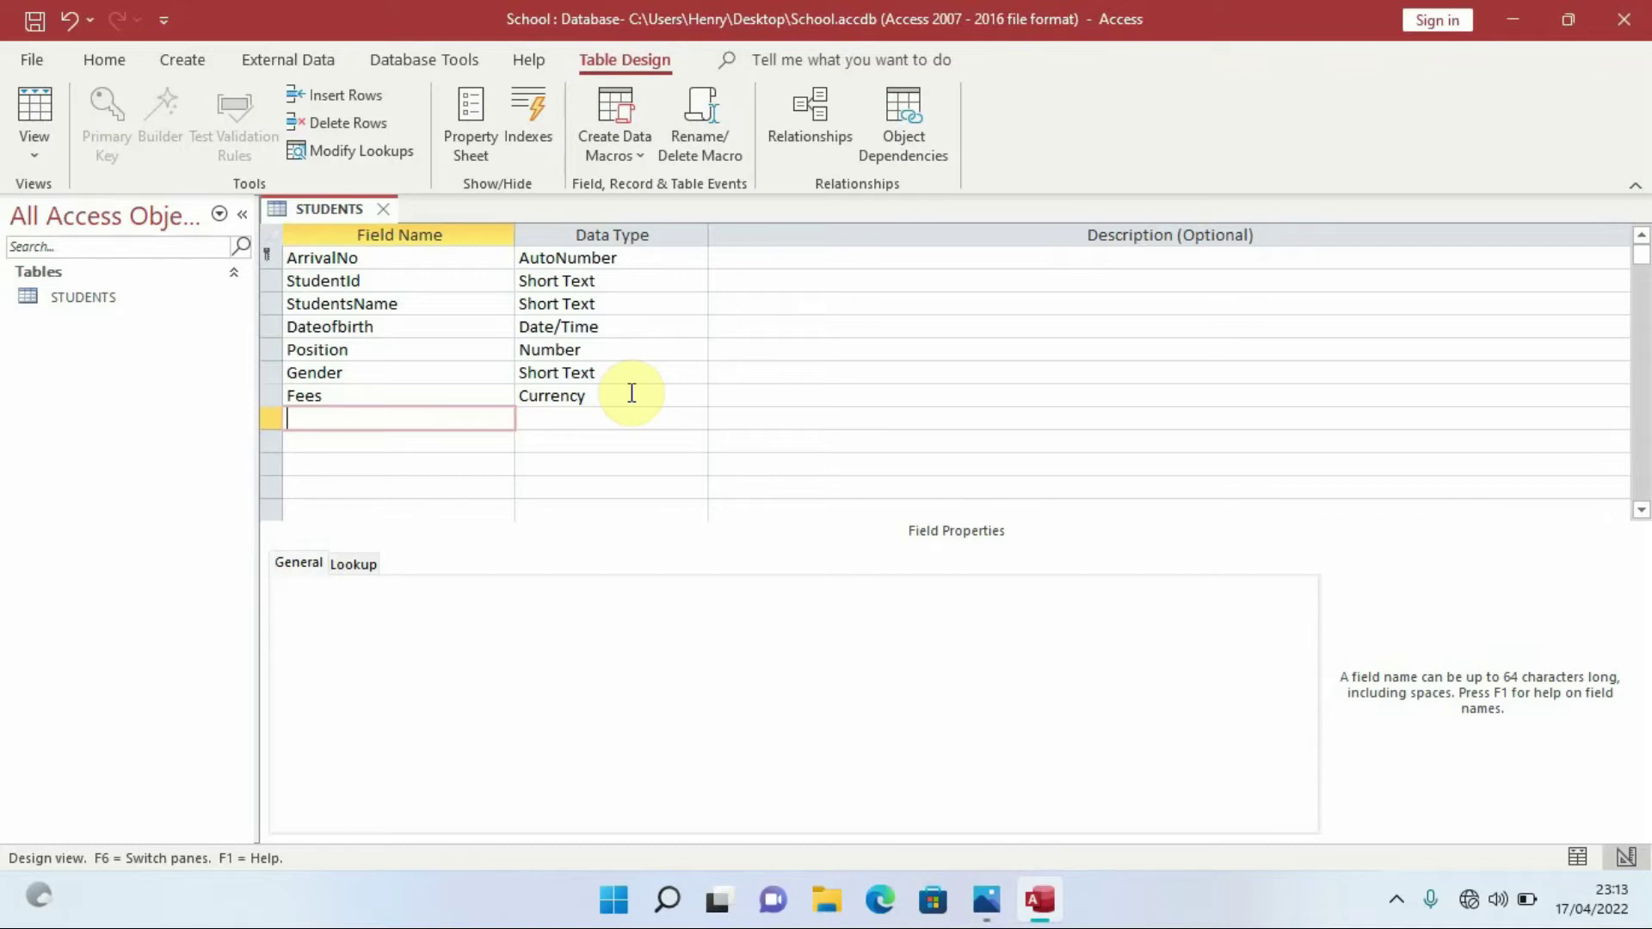
pyautogui.press('capslock')
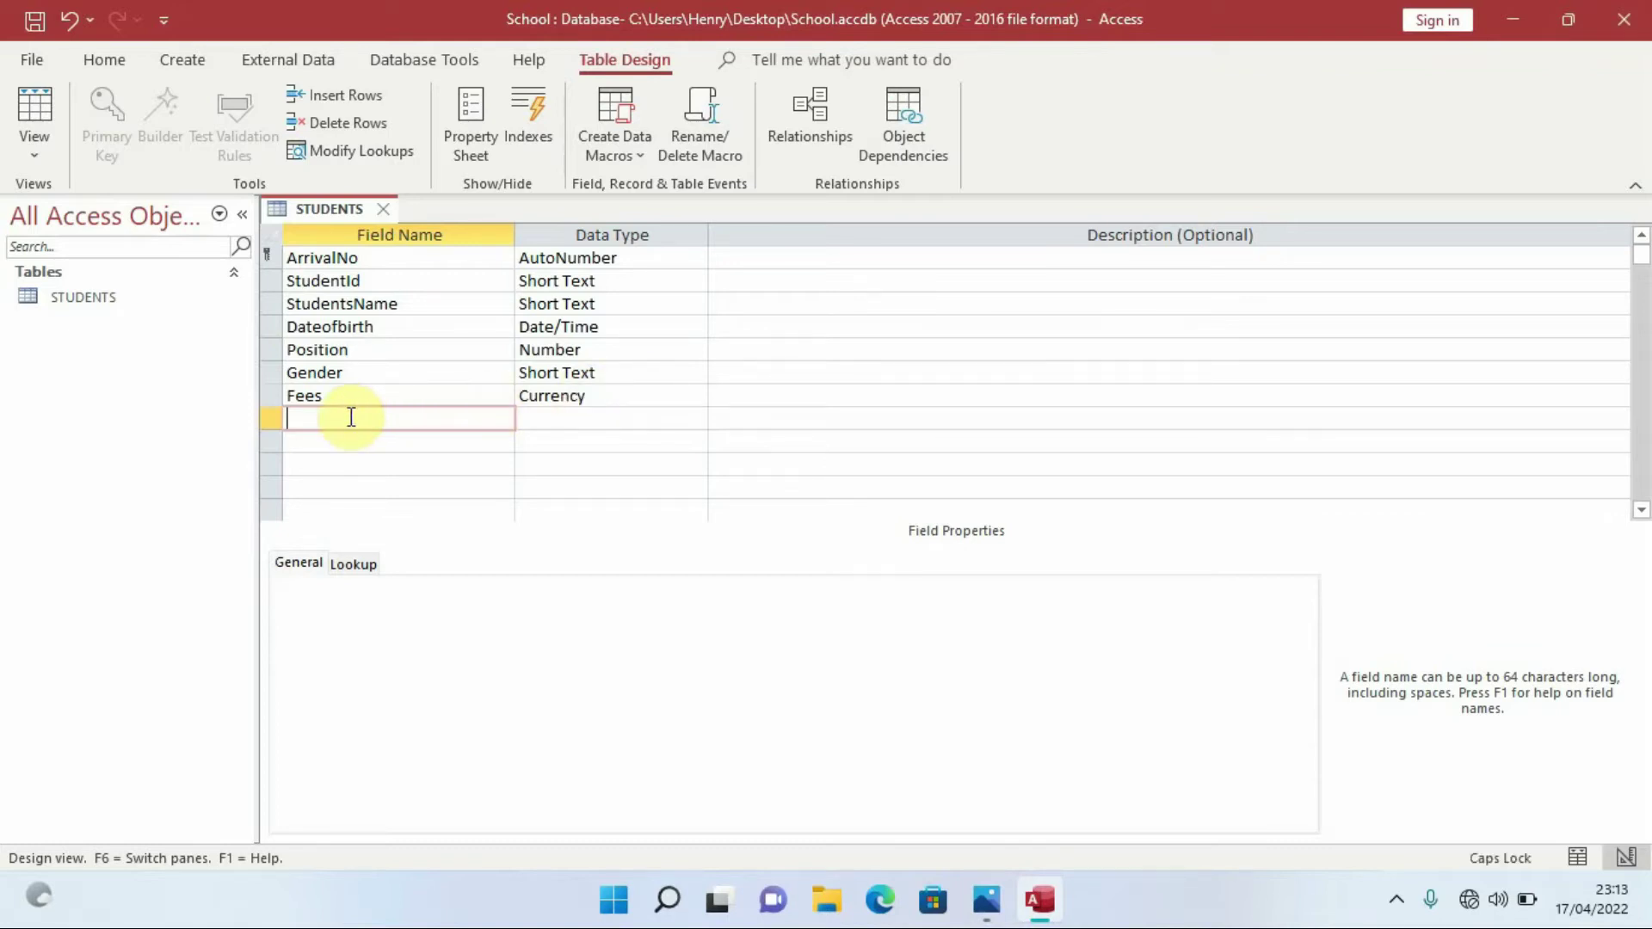
pyautogui.write('A')
pyautogui.press('capslock')
pyautogui.write('mount')
pyautogui.press('capslock')
pyautogui.write('P')
pyautogui.press('capslock')
pyautogui.write('aid')
pyautogui.click(544, 418)
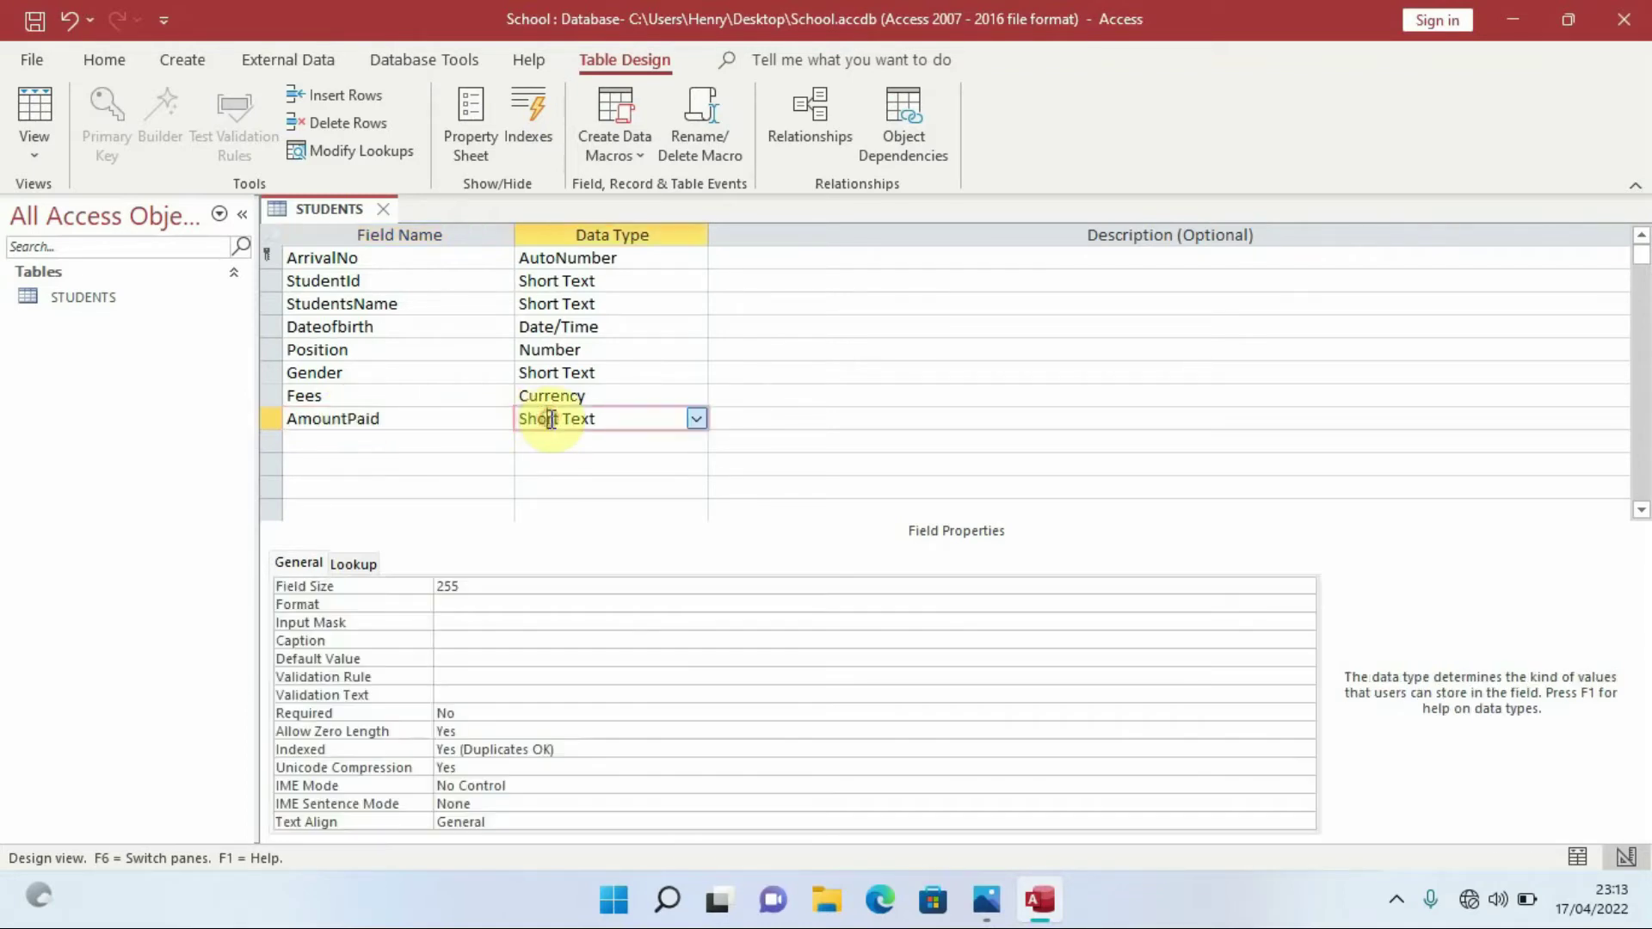
pyautogui.click(695, 418)
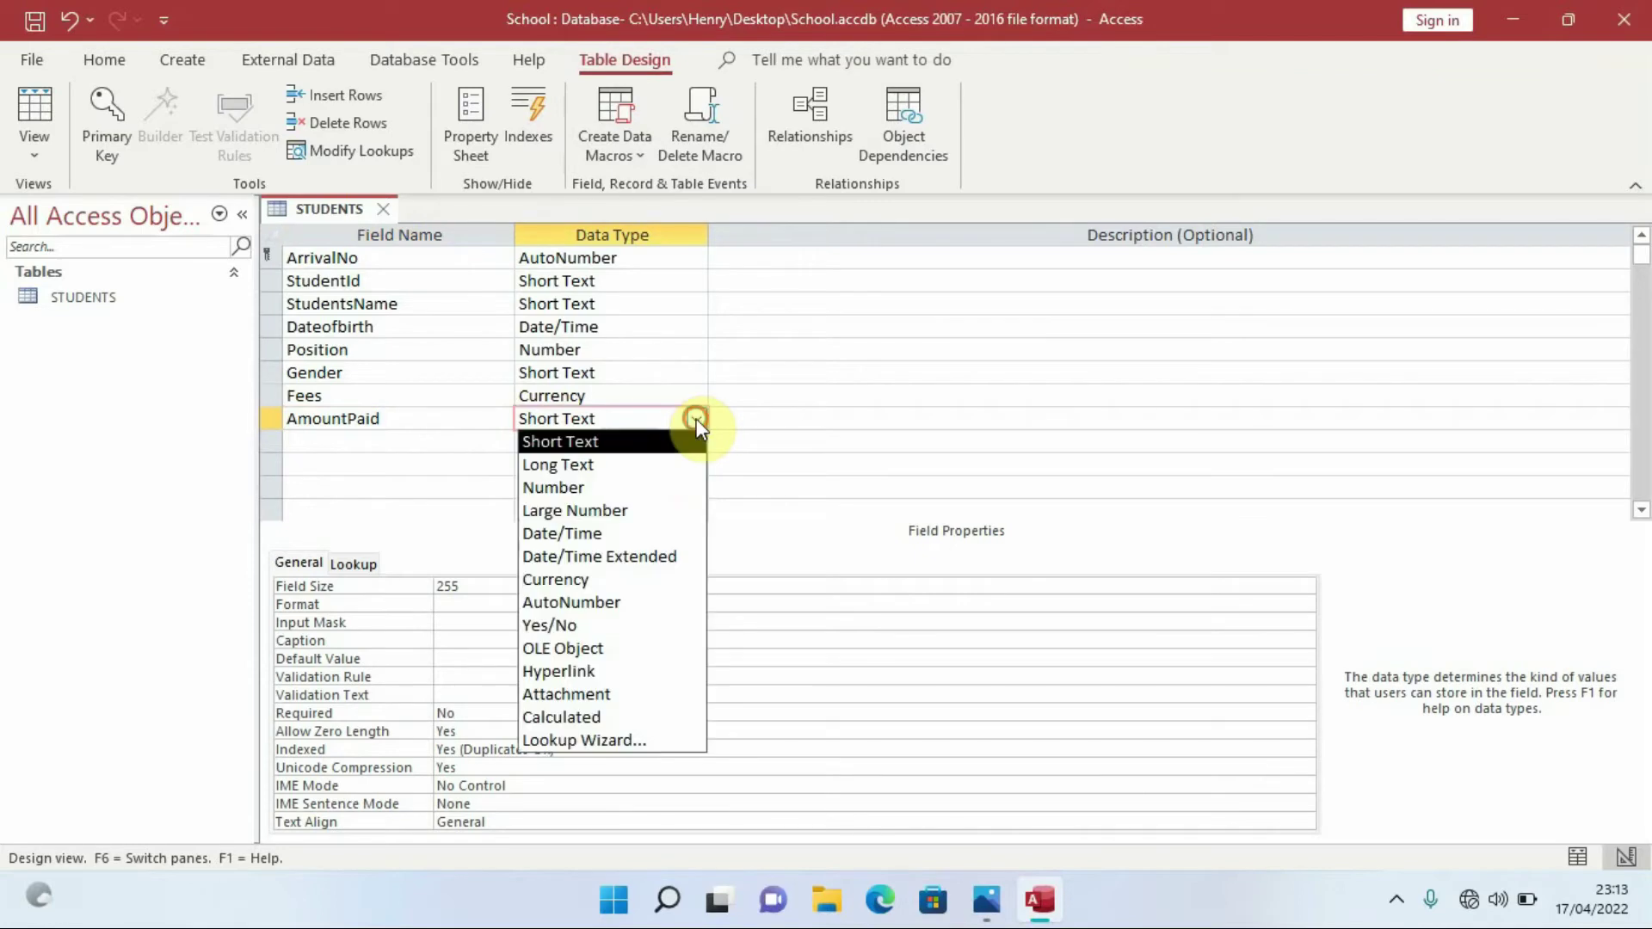
pyautogui.click(603, 579)
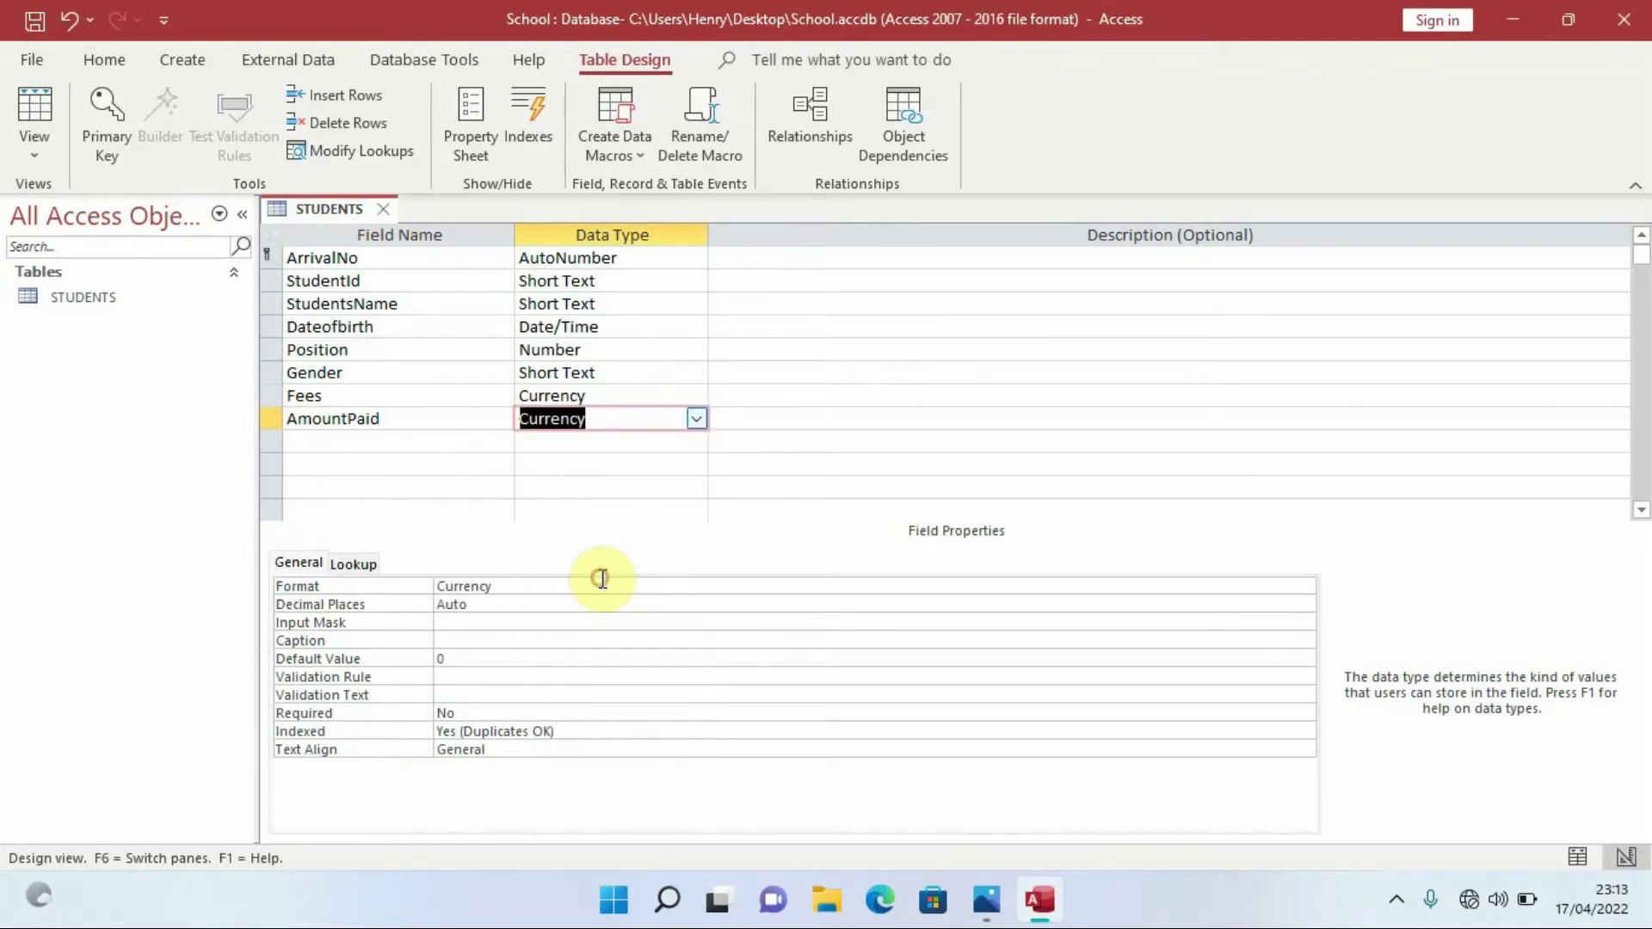
pyautogui.click(318, 443)
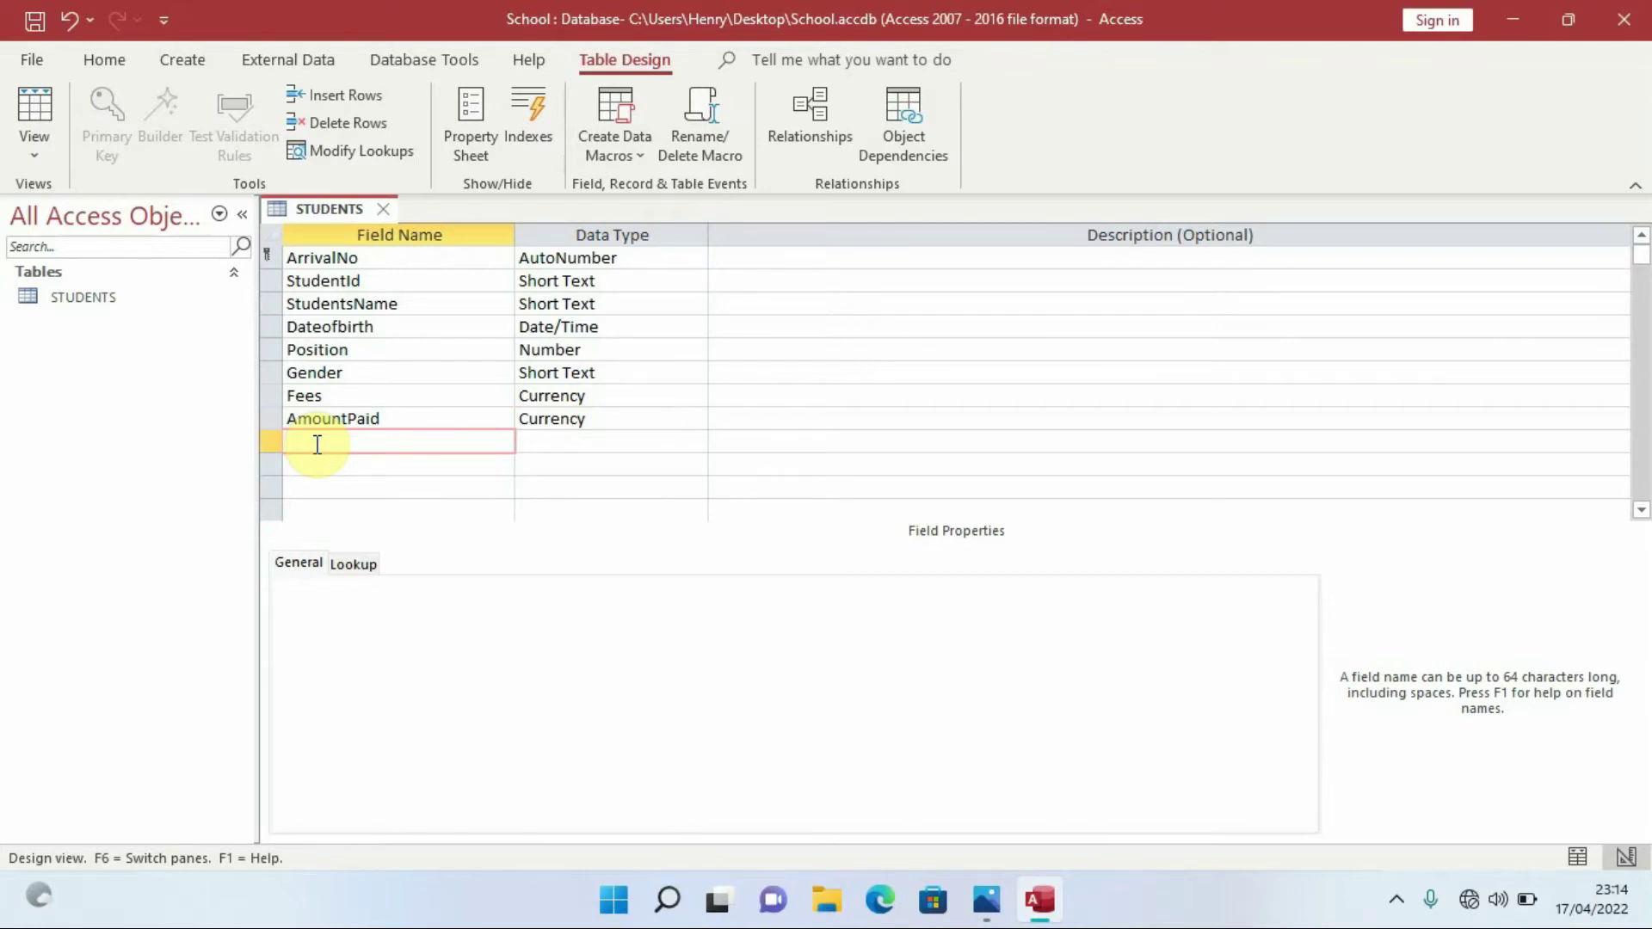
# Add a BordingSection field with the Yes/No data type
pyautogui.write('Bording')
pyautogui.press('capslock')
pyautogui.write('S')
pyautogui.press('capslock')
pyautogui.write('ection')
pyautogui.click(607, 443)
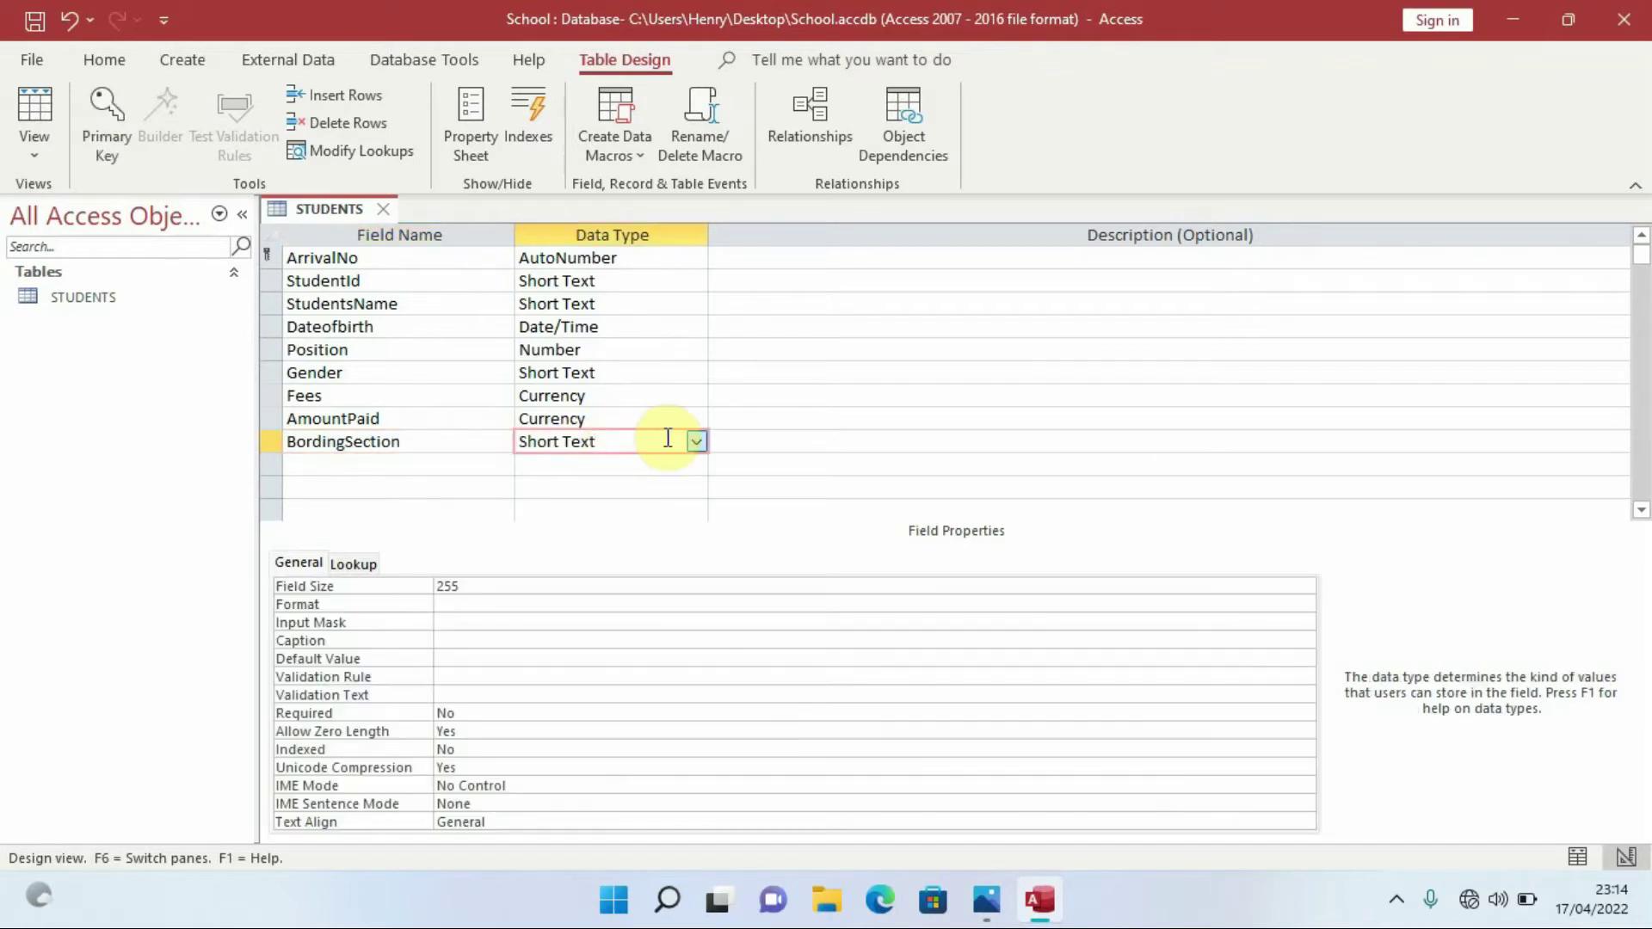
pyautogui.click(697, 442)
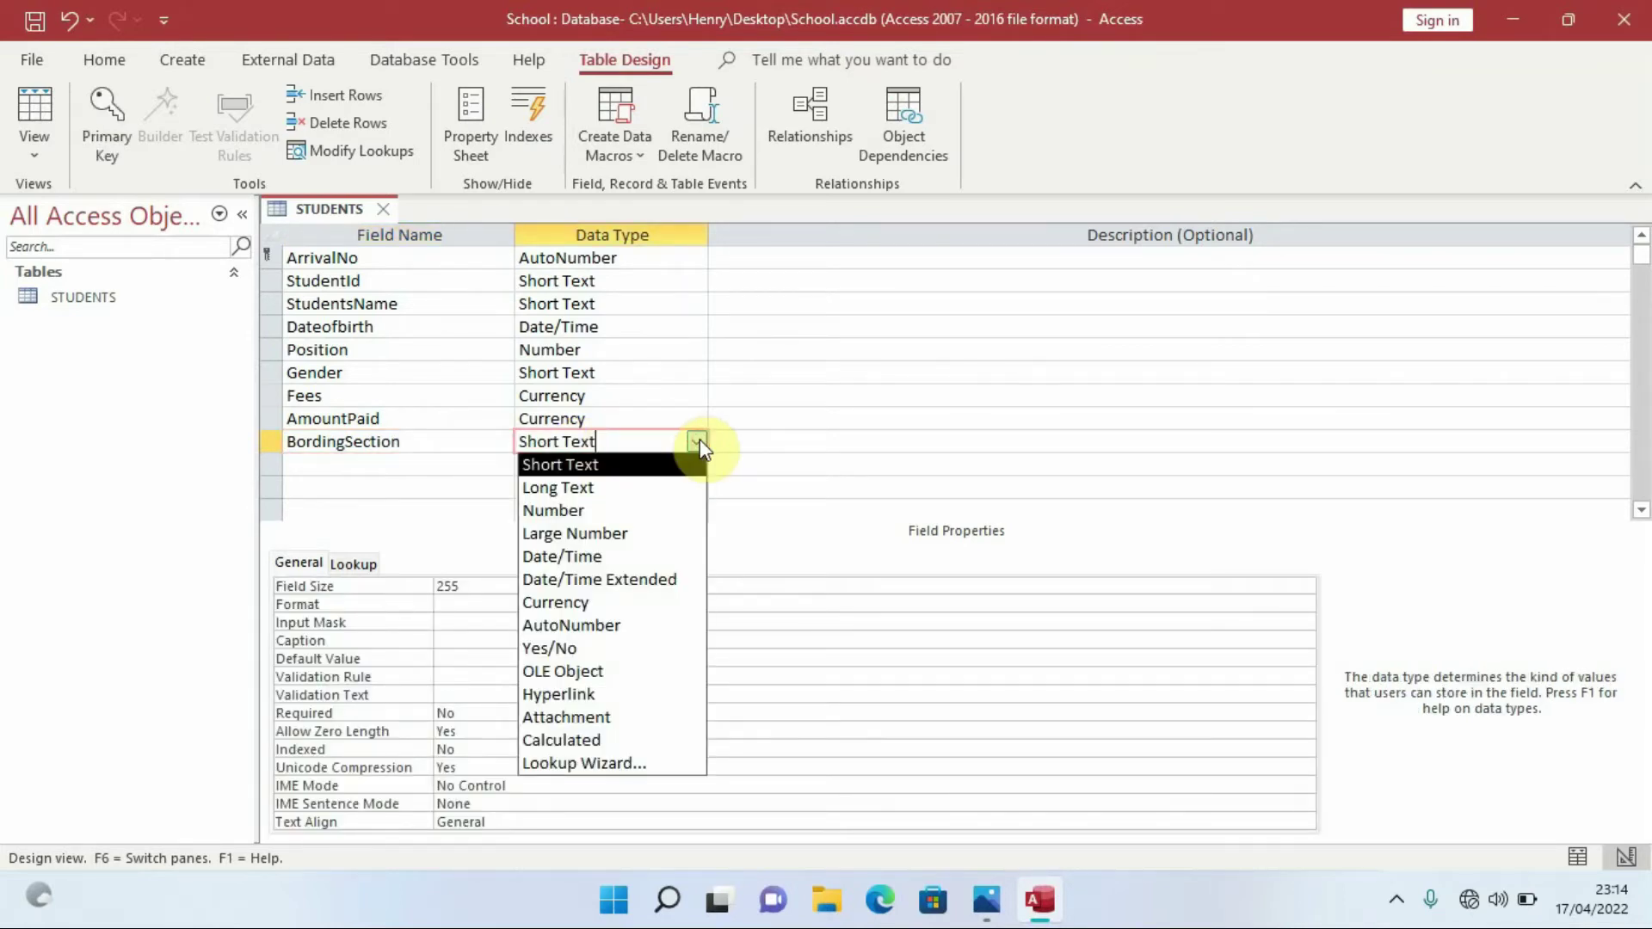
pyautogui.click(560, 650)
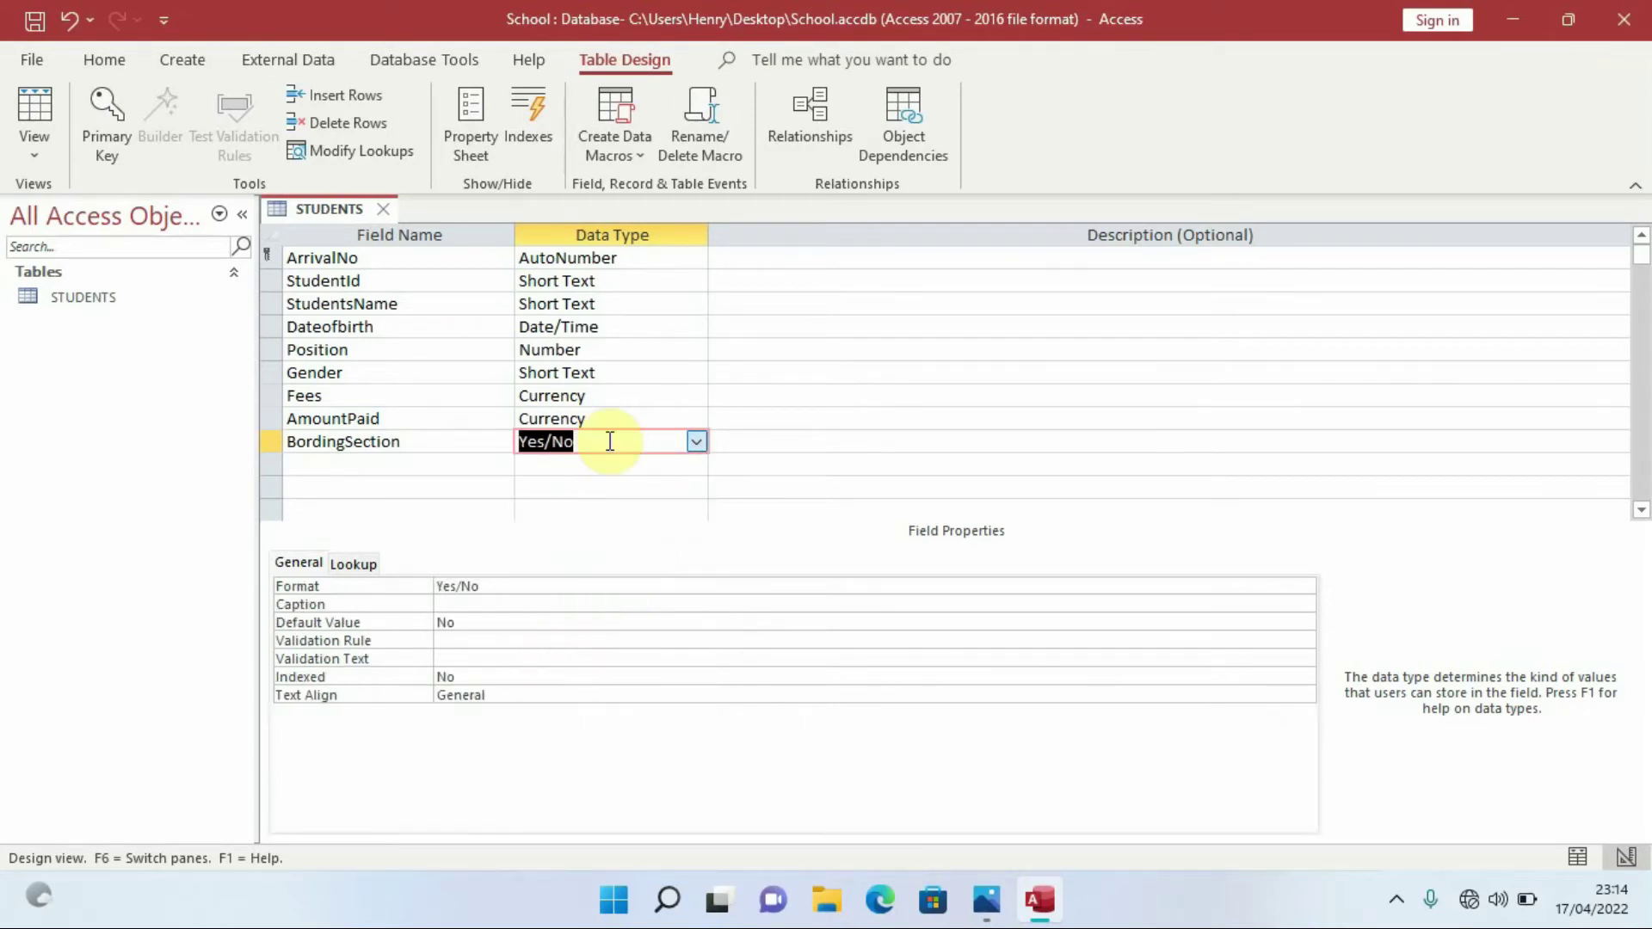
# Add a Photo field with the OLE Object data type
pyautogui.click(410, 465)
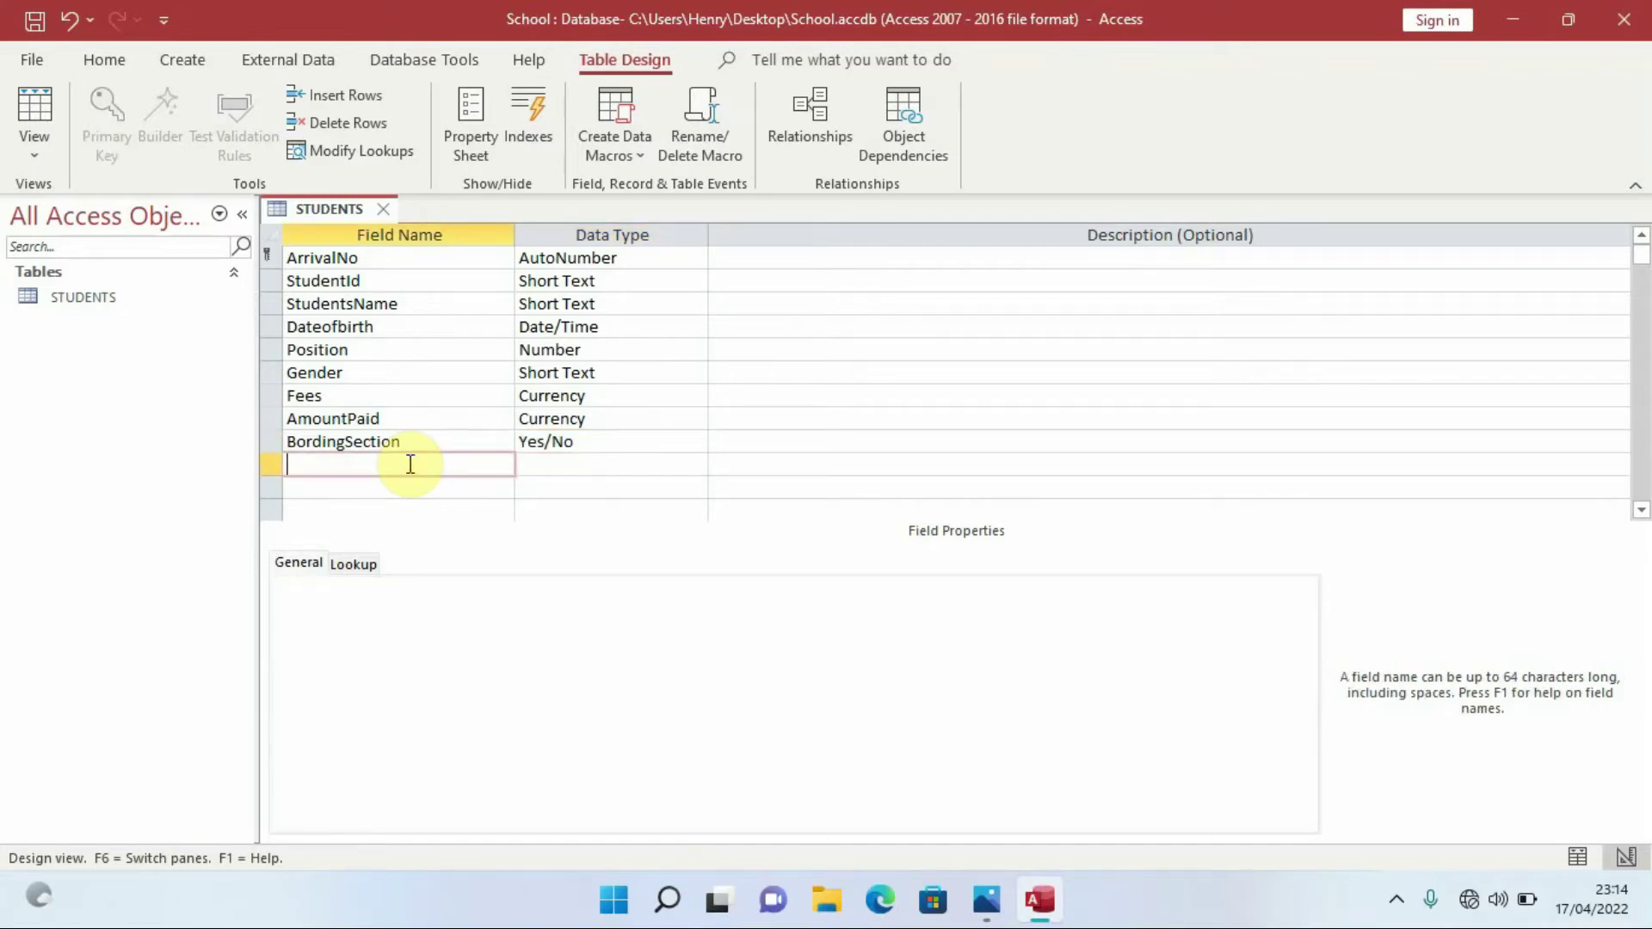
pyautogui.press('capslock')
pyautogui.write('P')
pyautogui.press('capslock')
pyautogui.write('hoto')
pyautogui.click(634, 464)
pyautogui.click(696, 467)
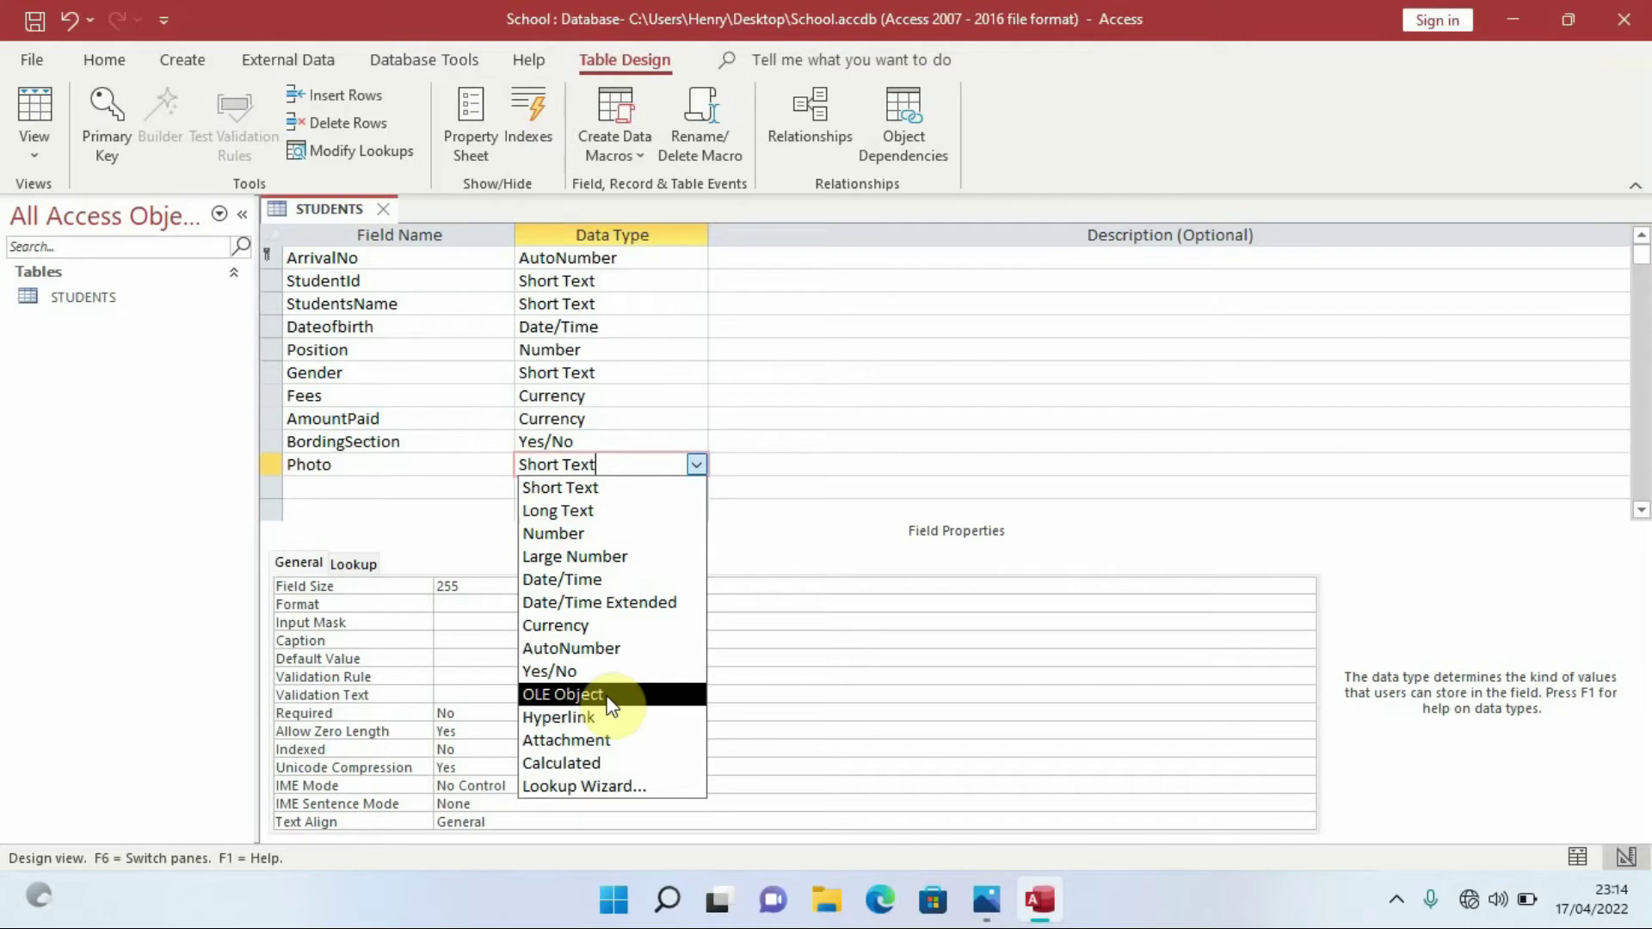
pyautogui.click(554, 695)
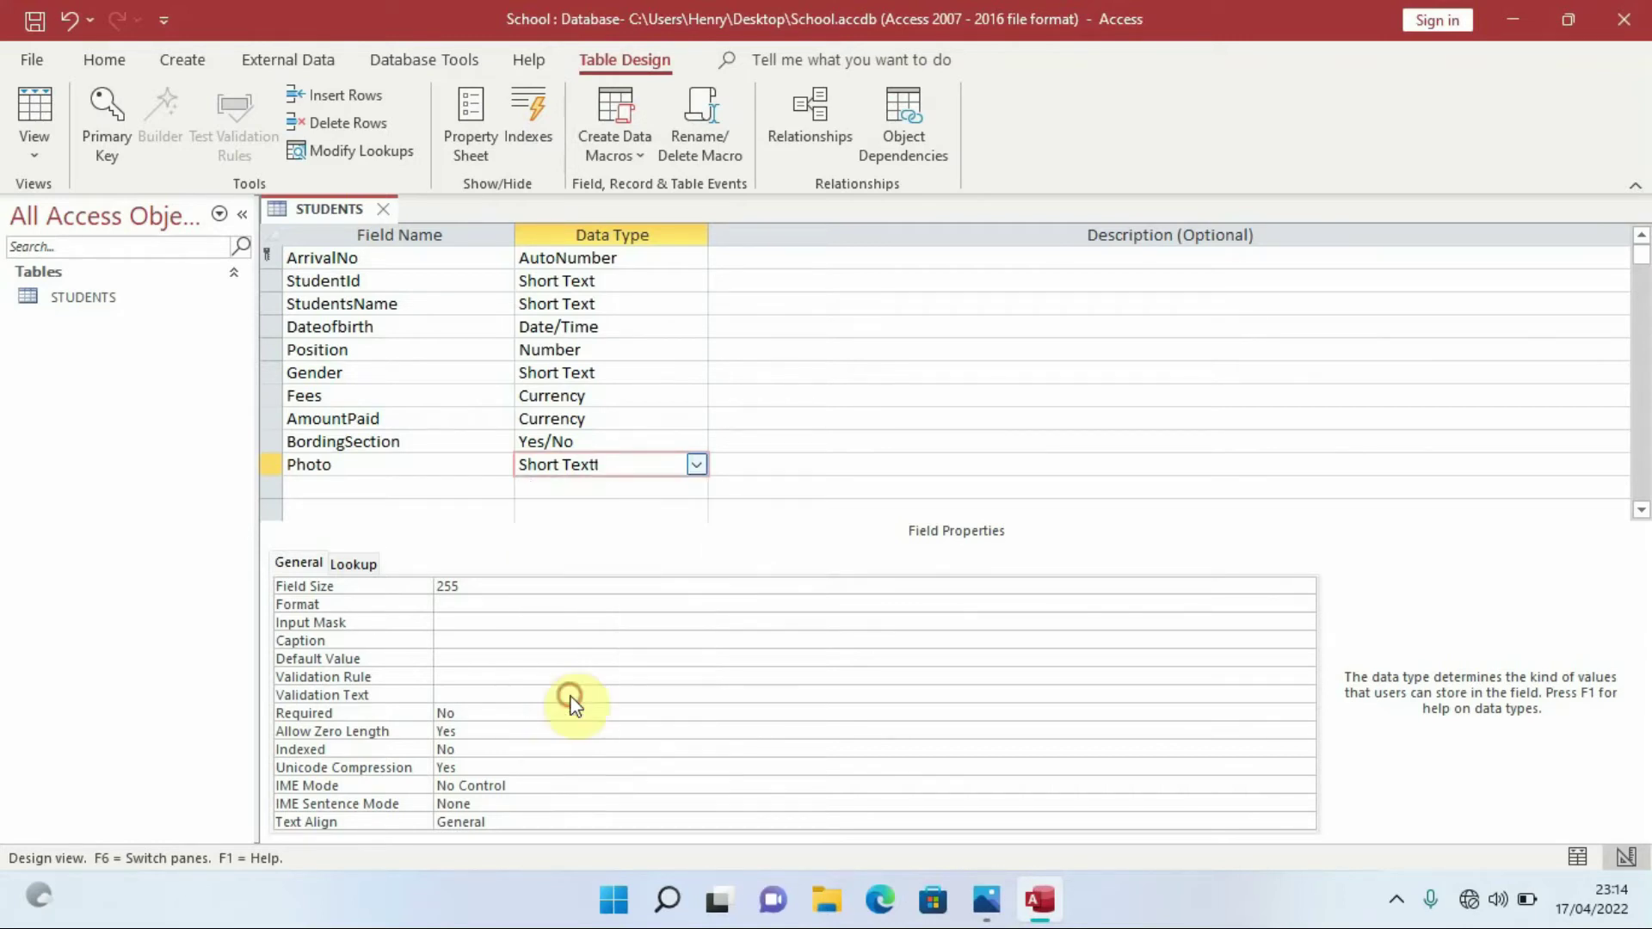
pyautogui.click(325, 486)
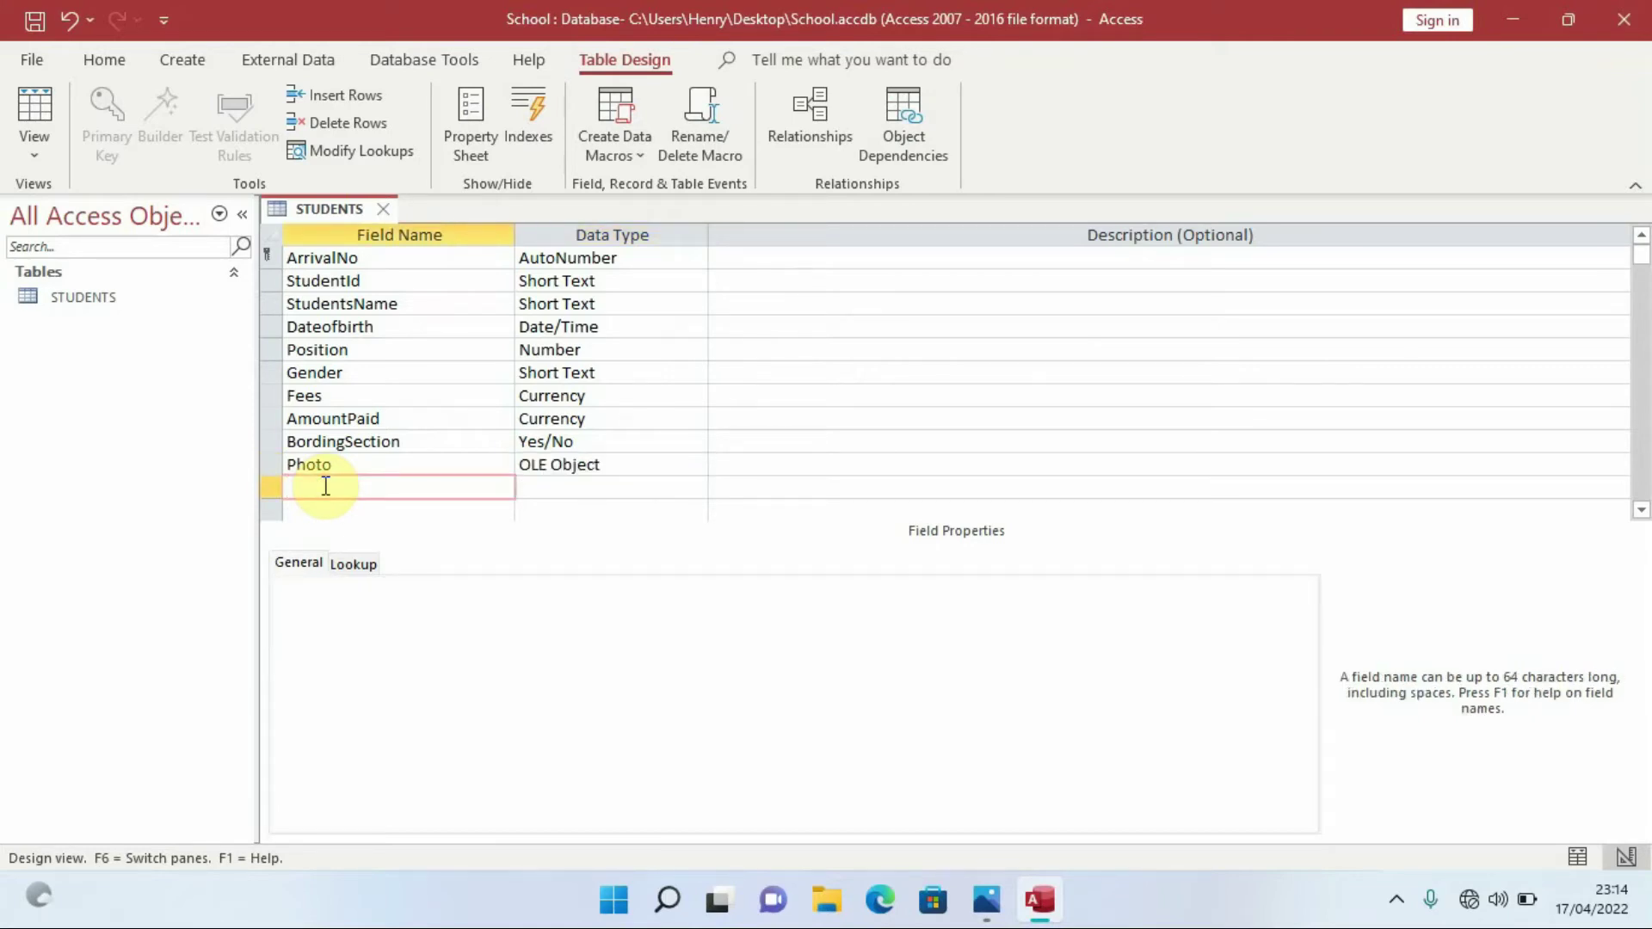
# Add an Email field with the Hyperlink data type
pyautogui.press('capslock')
pyautogui.write('E')
pyautogui.press('capslock')
pyautogui.write('mail')
pyautogui.click(578, 486)
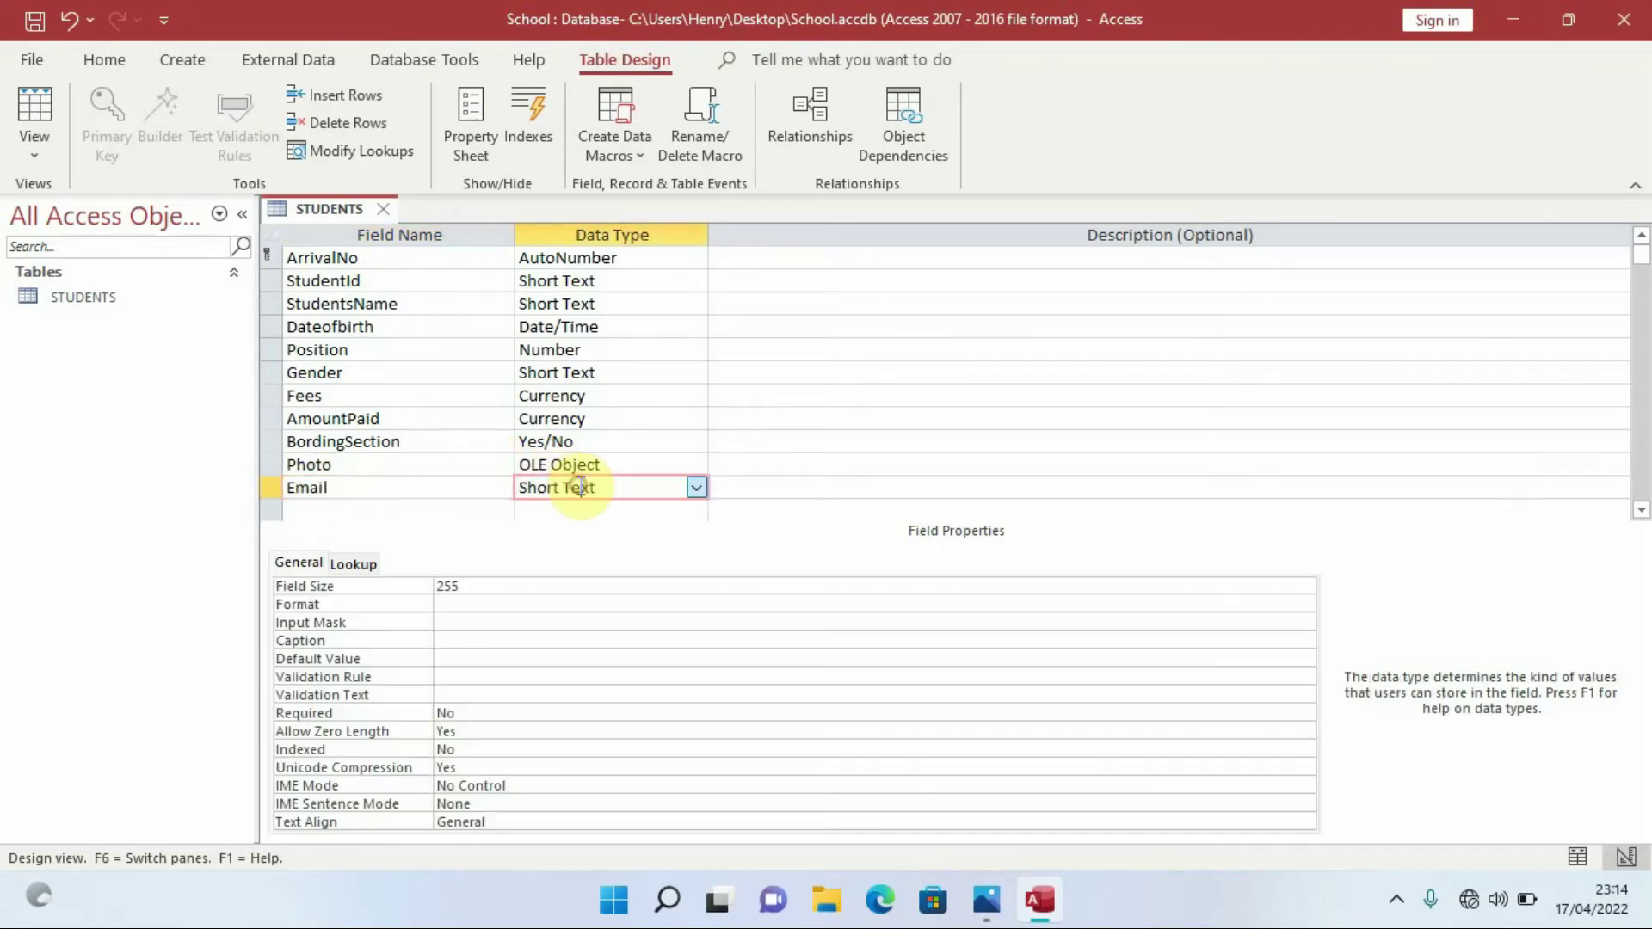
pyautogui.click(695, 487)
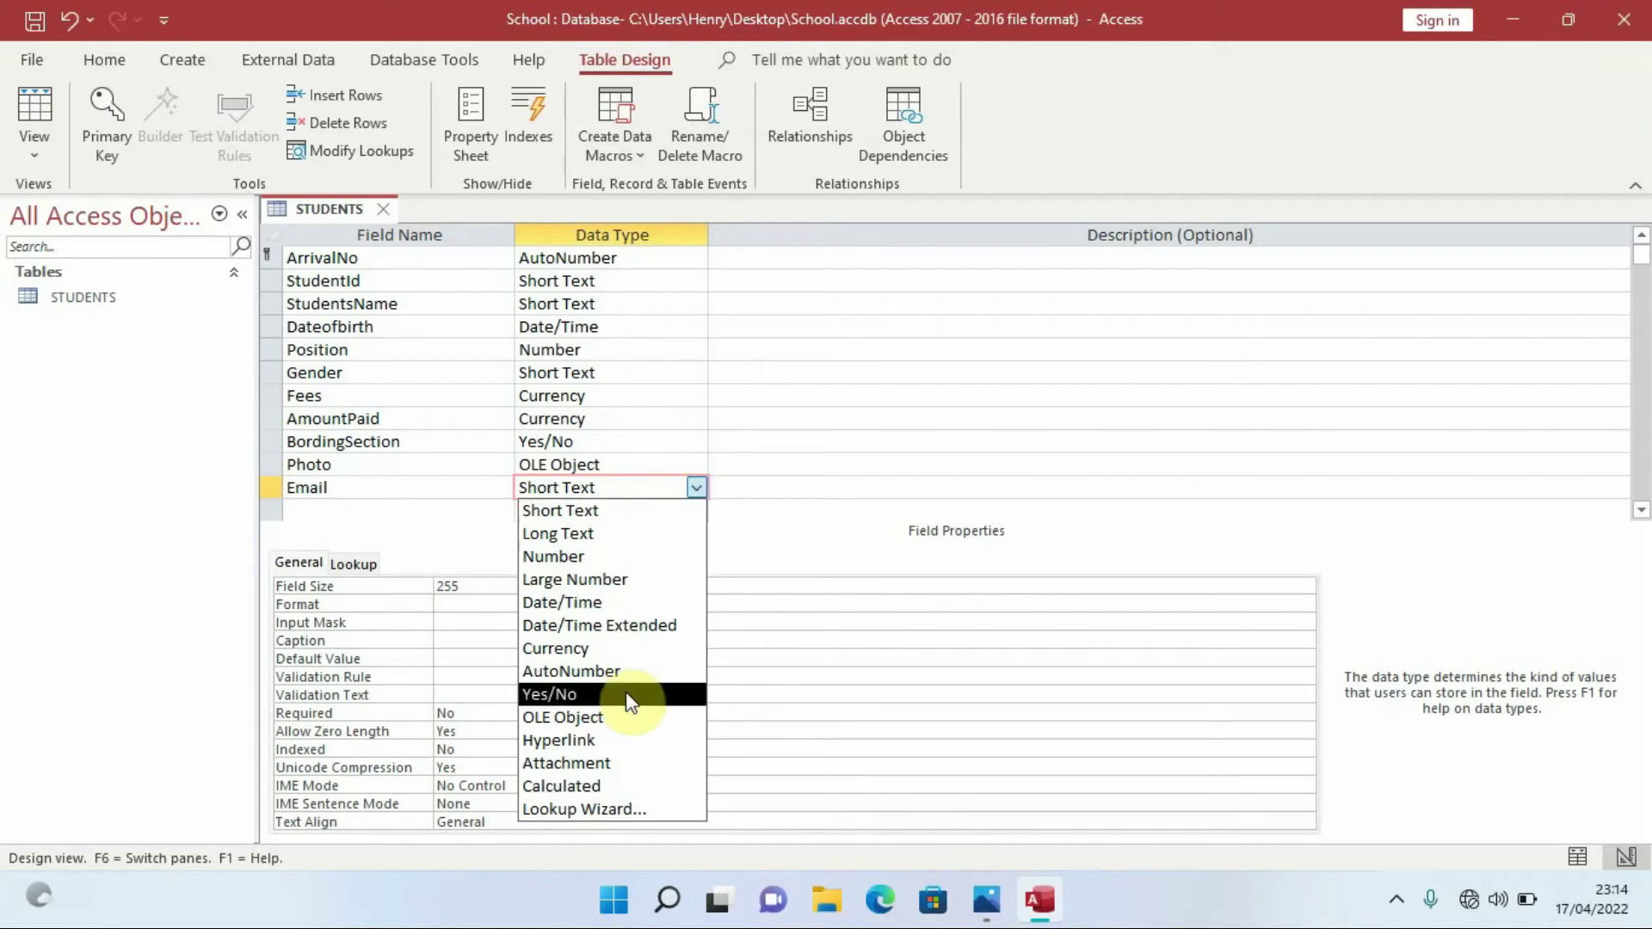
pyautogui.click(625, 739)
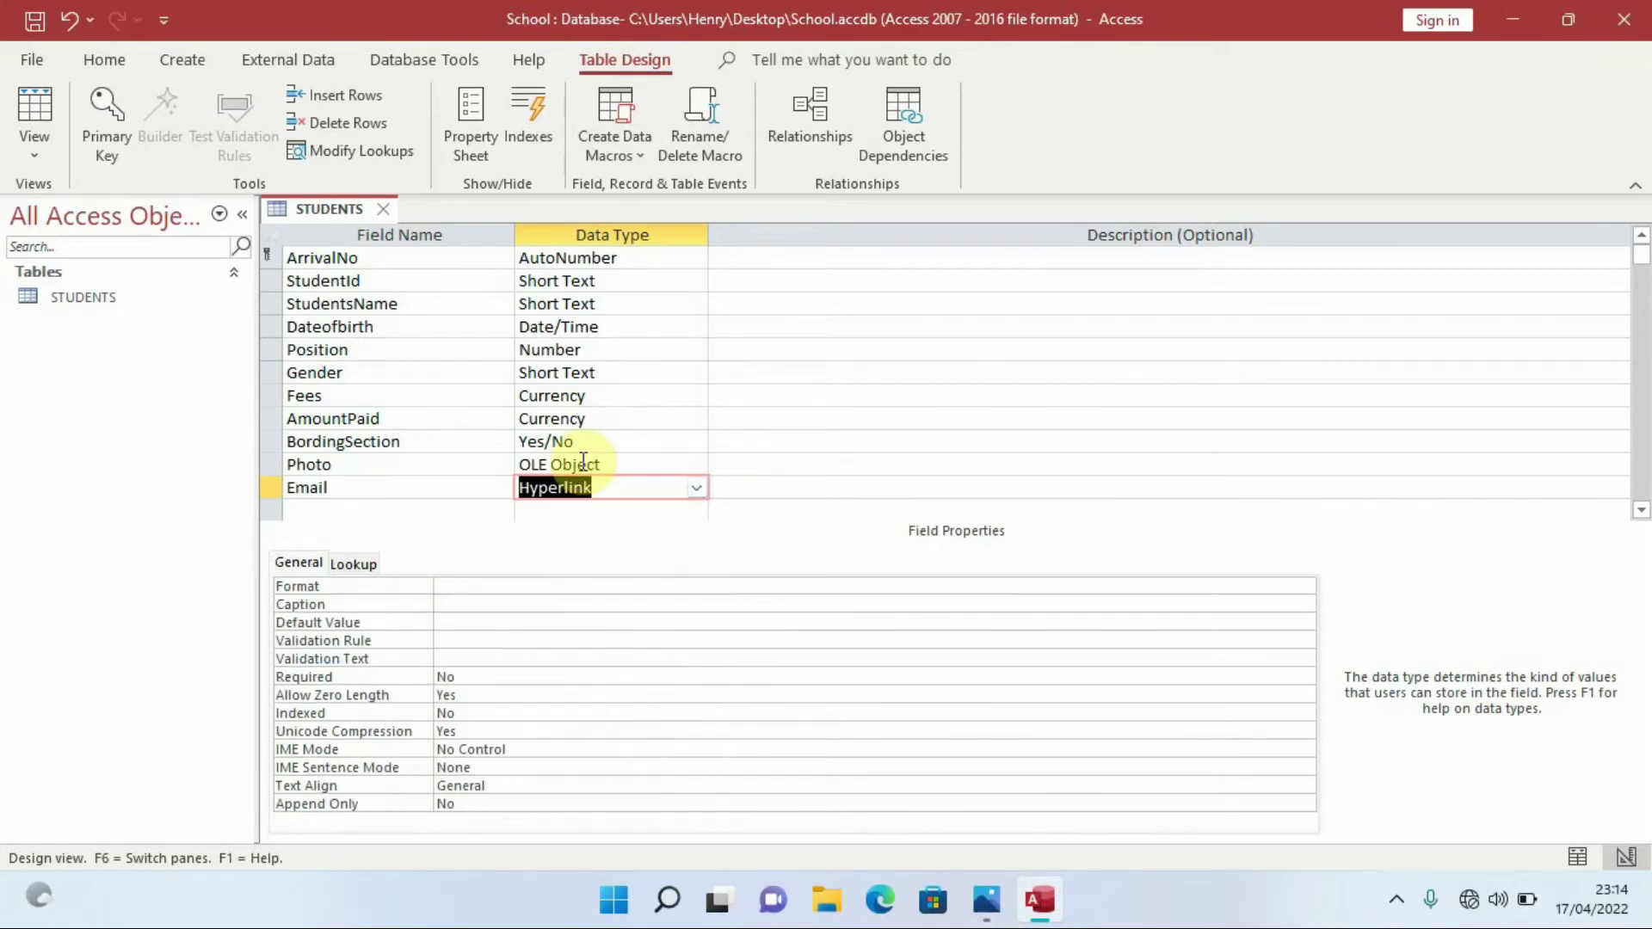
# Add a Download field with the Attachment data type below Email
pyautogui.click(343, 508)
pyautogui.press('capslock')
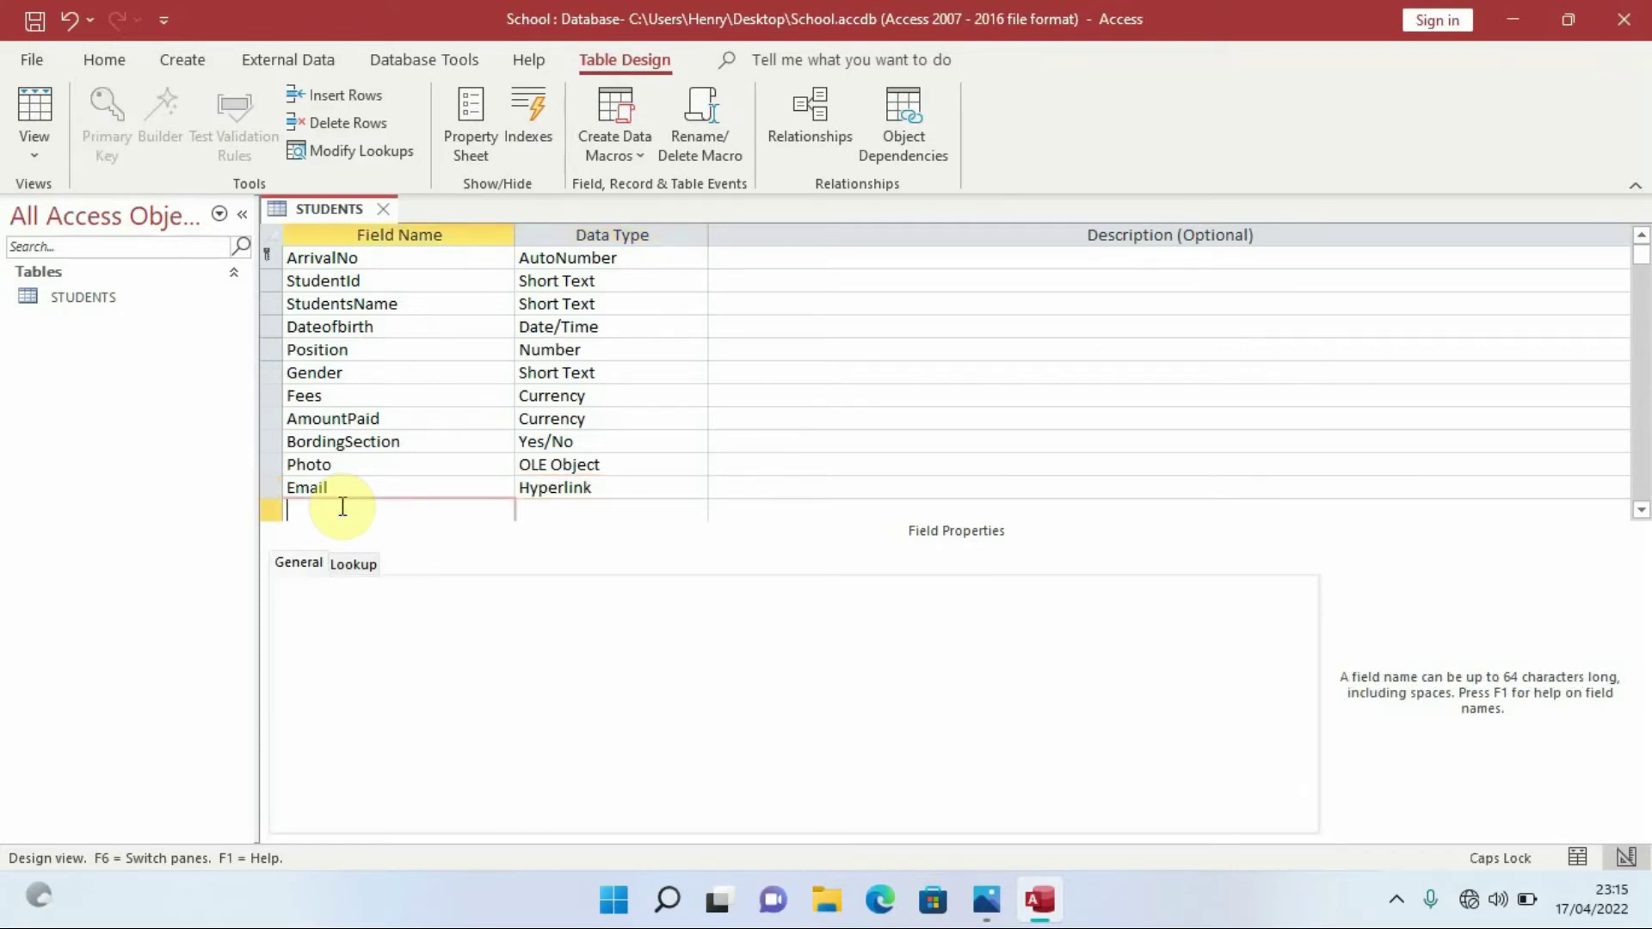
pyautogui.write('D')
pyautogui.press('capslock')
pyautogui.write('ow')
pyautogui.write('nload')
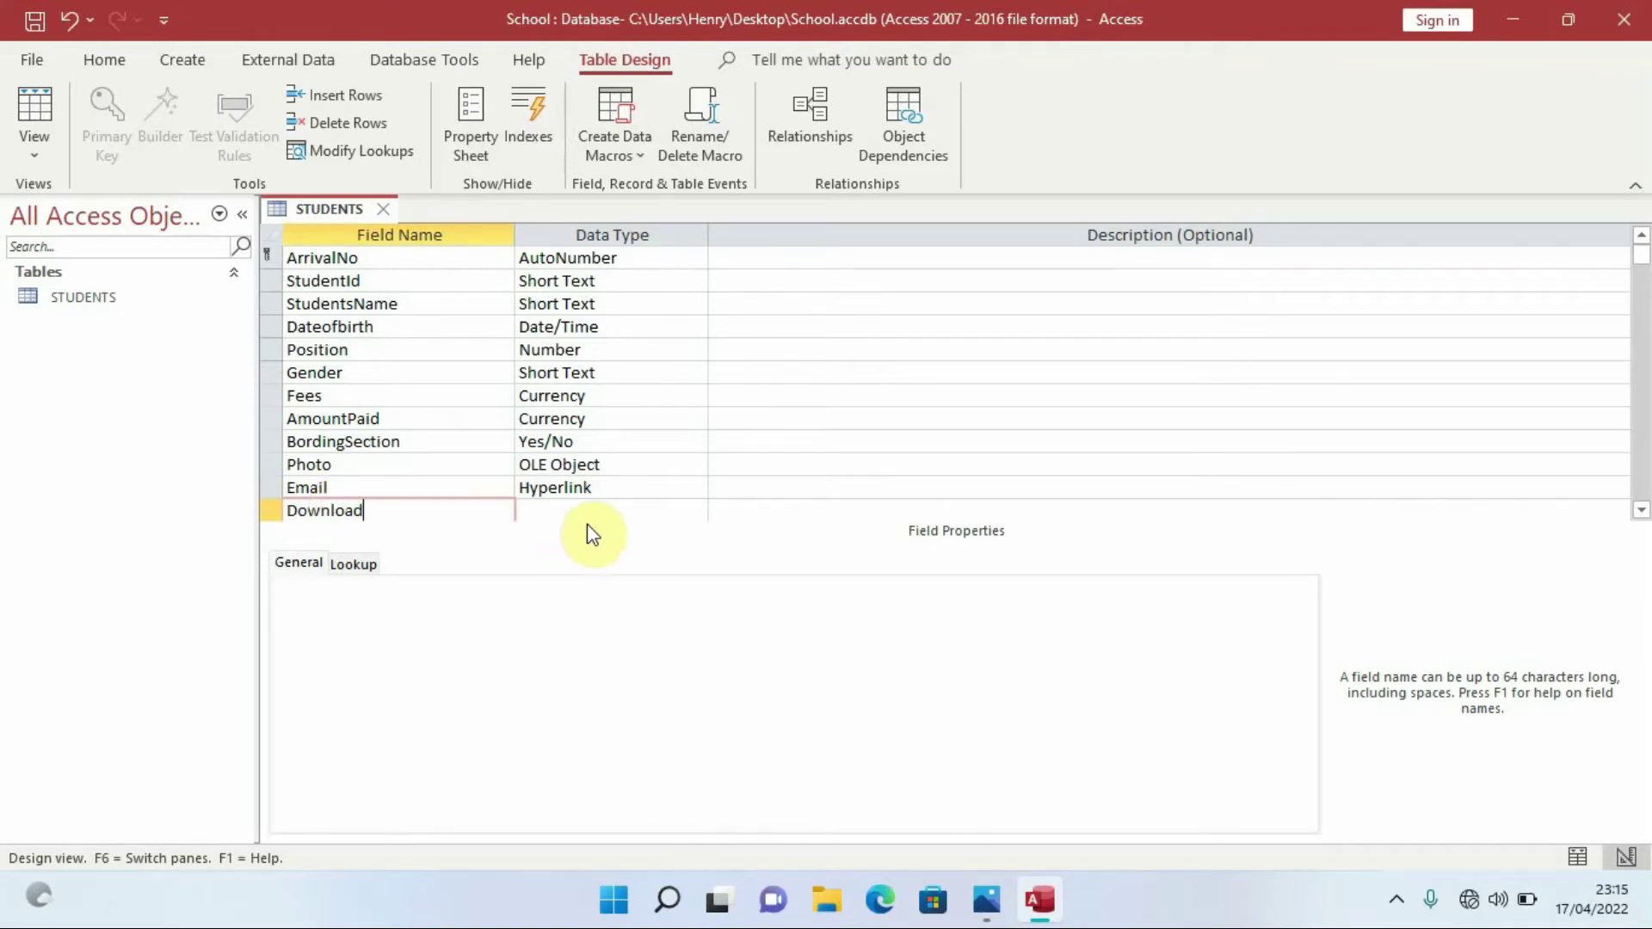
pyautogui.click(602, 508)
pyautogui.click(698, 511)
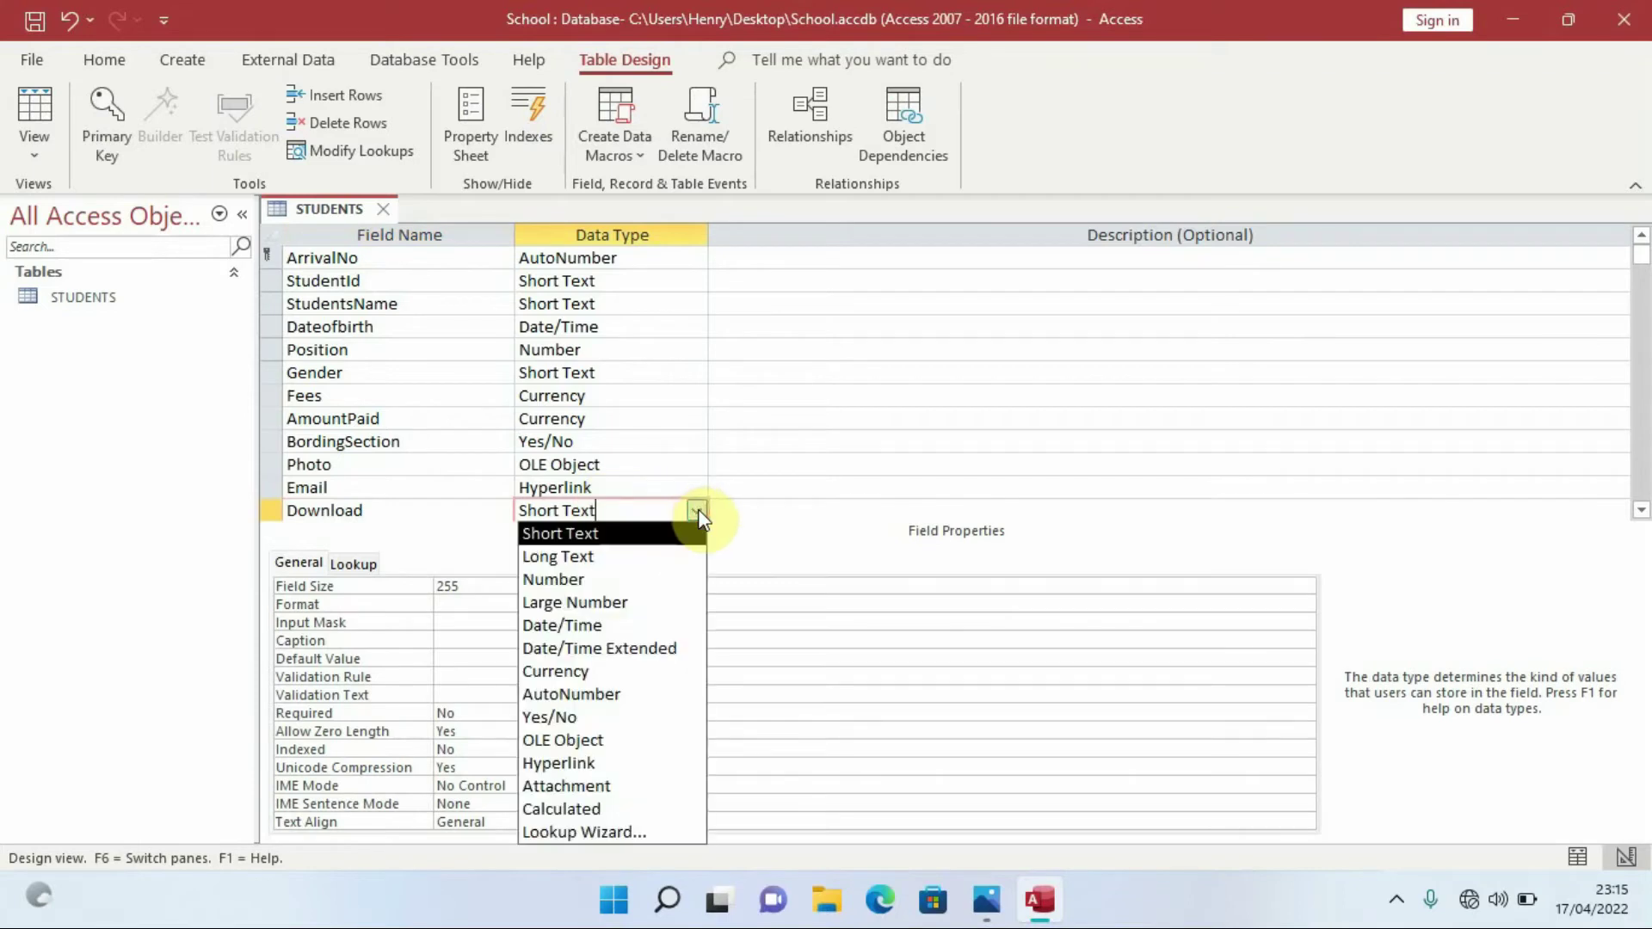
pyautogui.click(615, 792)
# Check the Email field's hyperlink properties, then scroll down to the empty row below Download
pyautogui.hotkey('ctrl', 'Home')
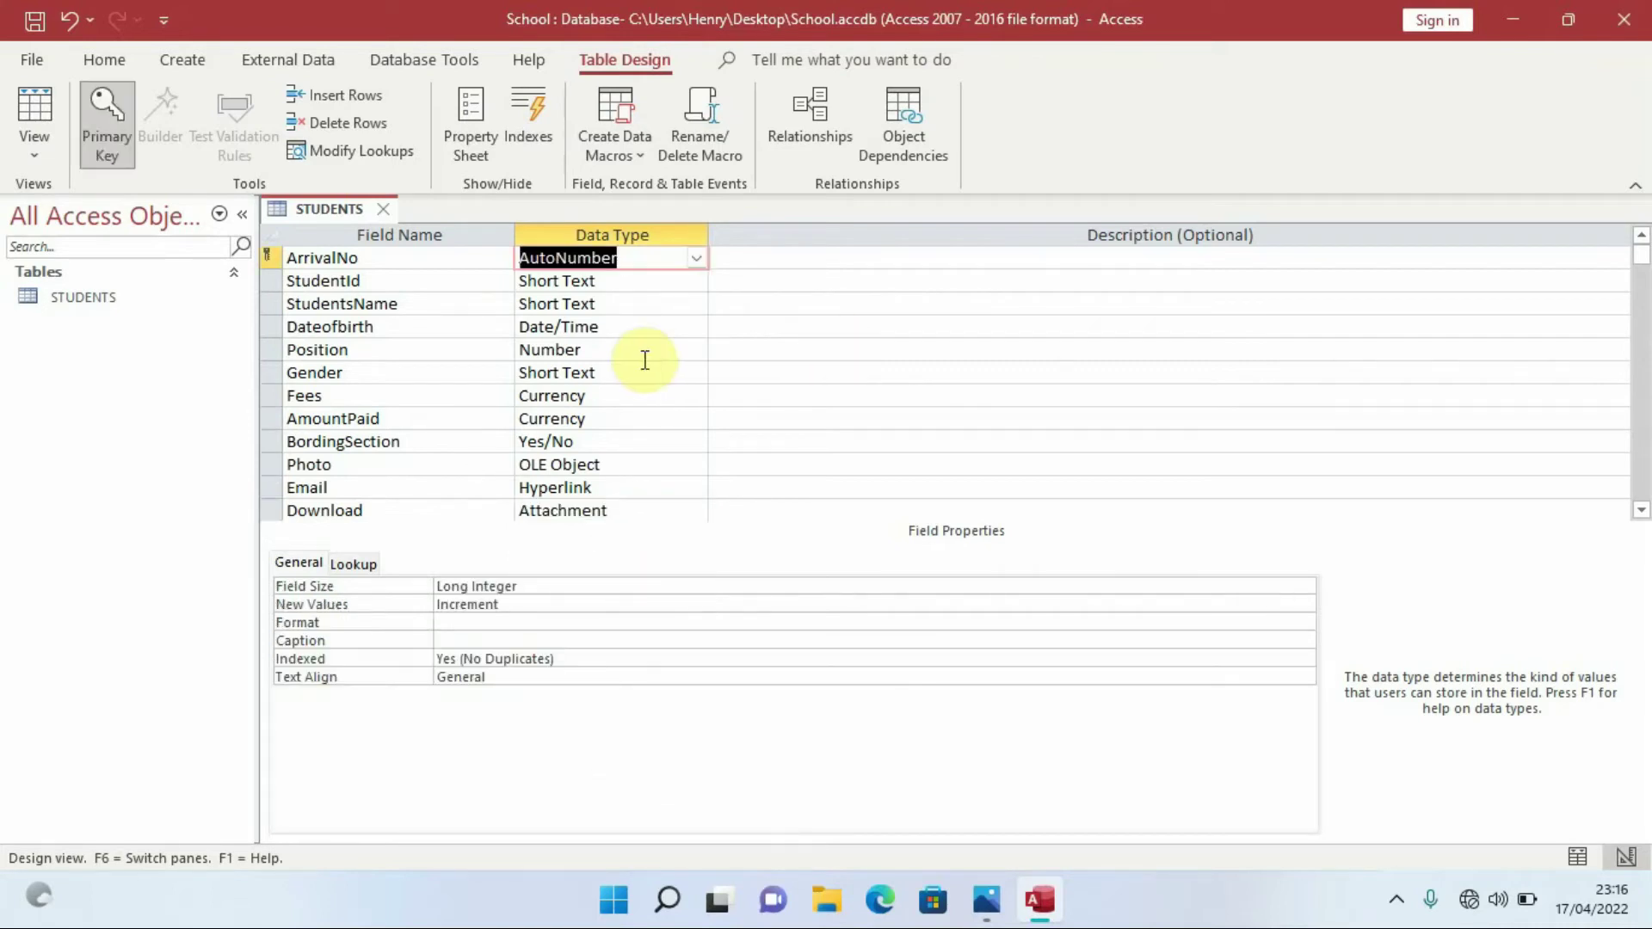
pyautogui.click(625, 490)
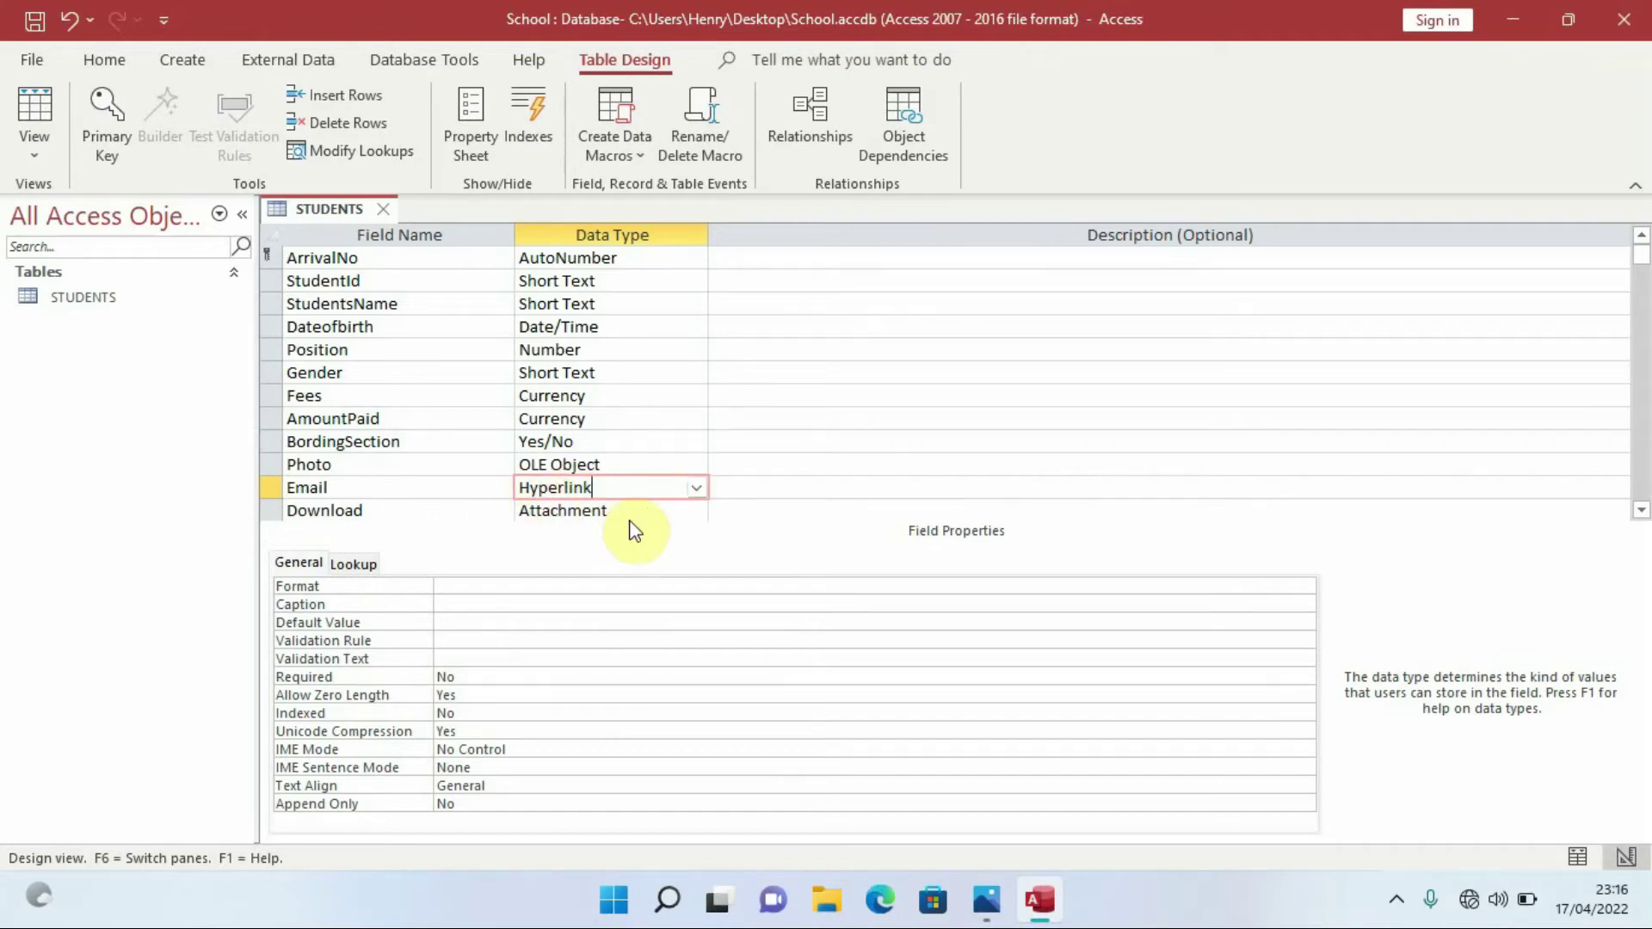
pyautogui.click(1641, 511)
pyautogui.click(1641, 511)
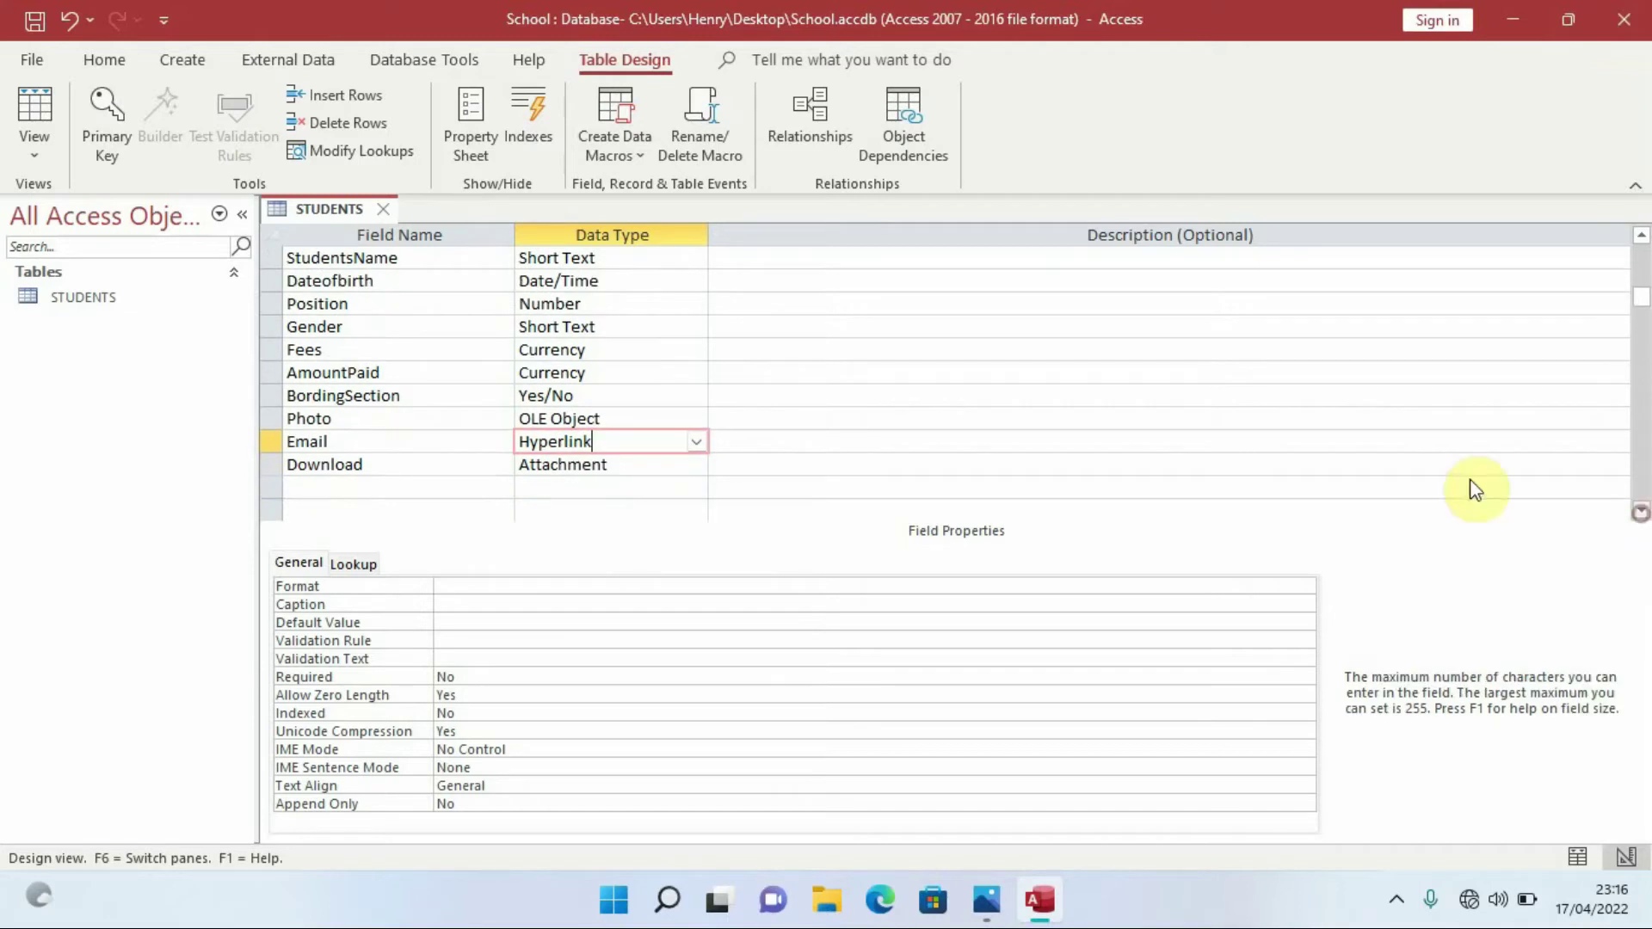
# Add a Balance field with the Calculated data type, opening the Expression Builder
pyautogui.click(320, 486)
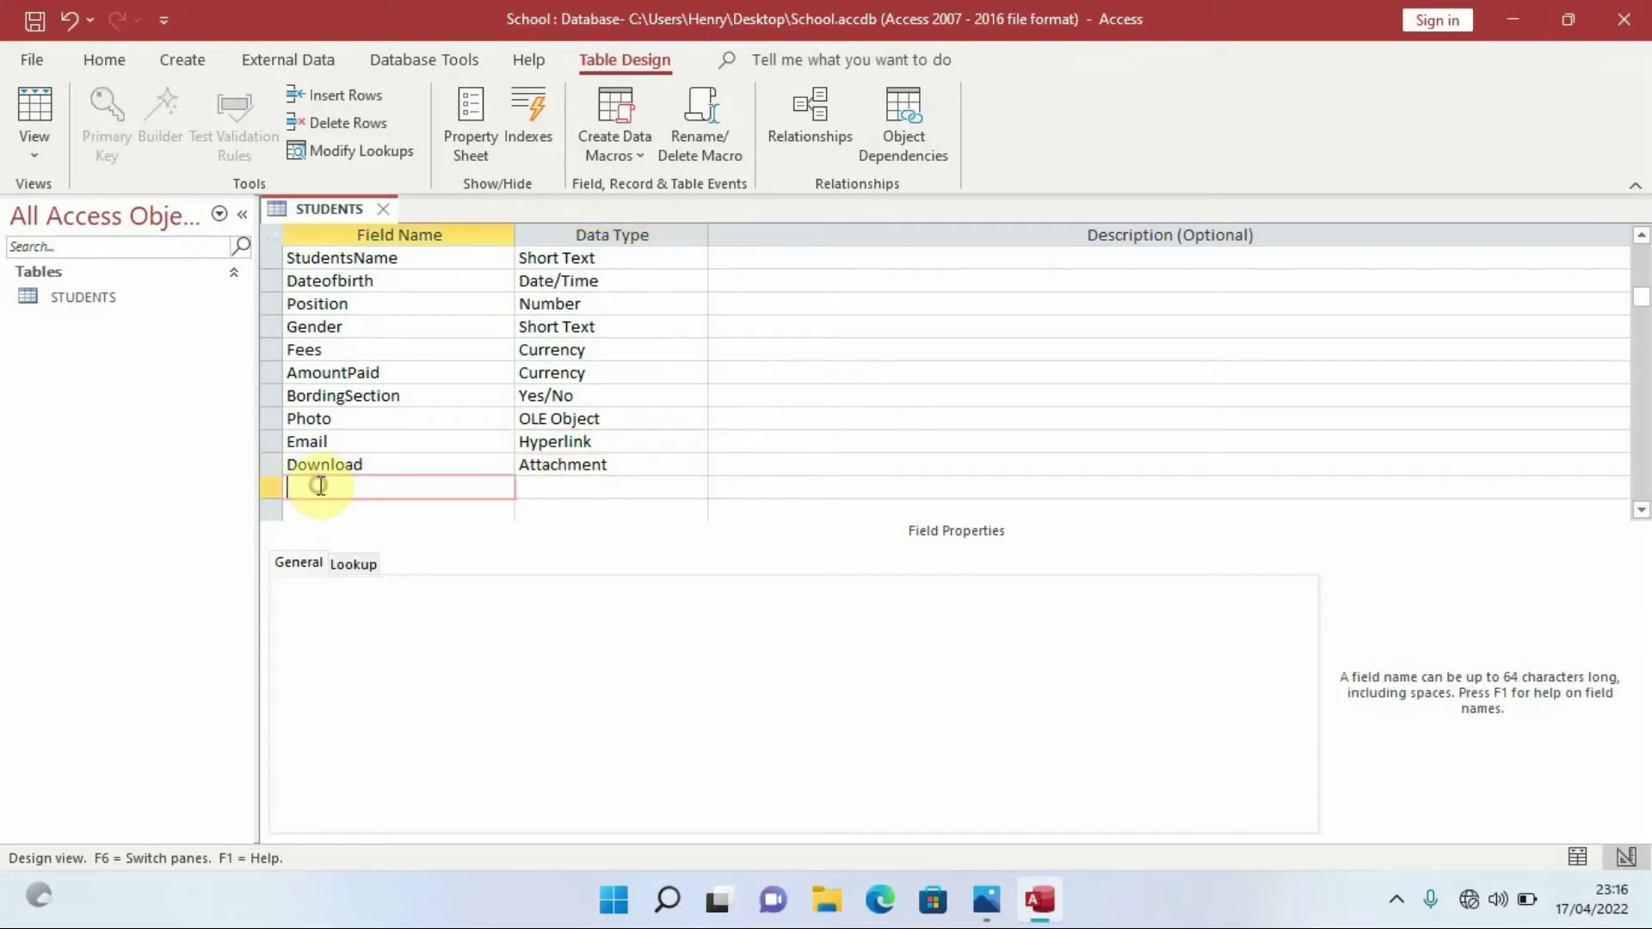
pyautogui.write('Balance')
pyautogui.click(600, 488)
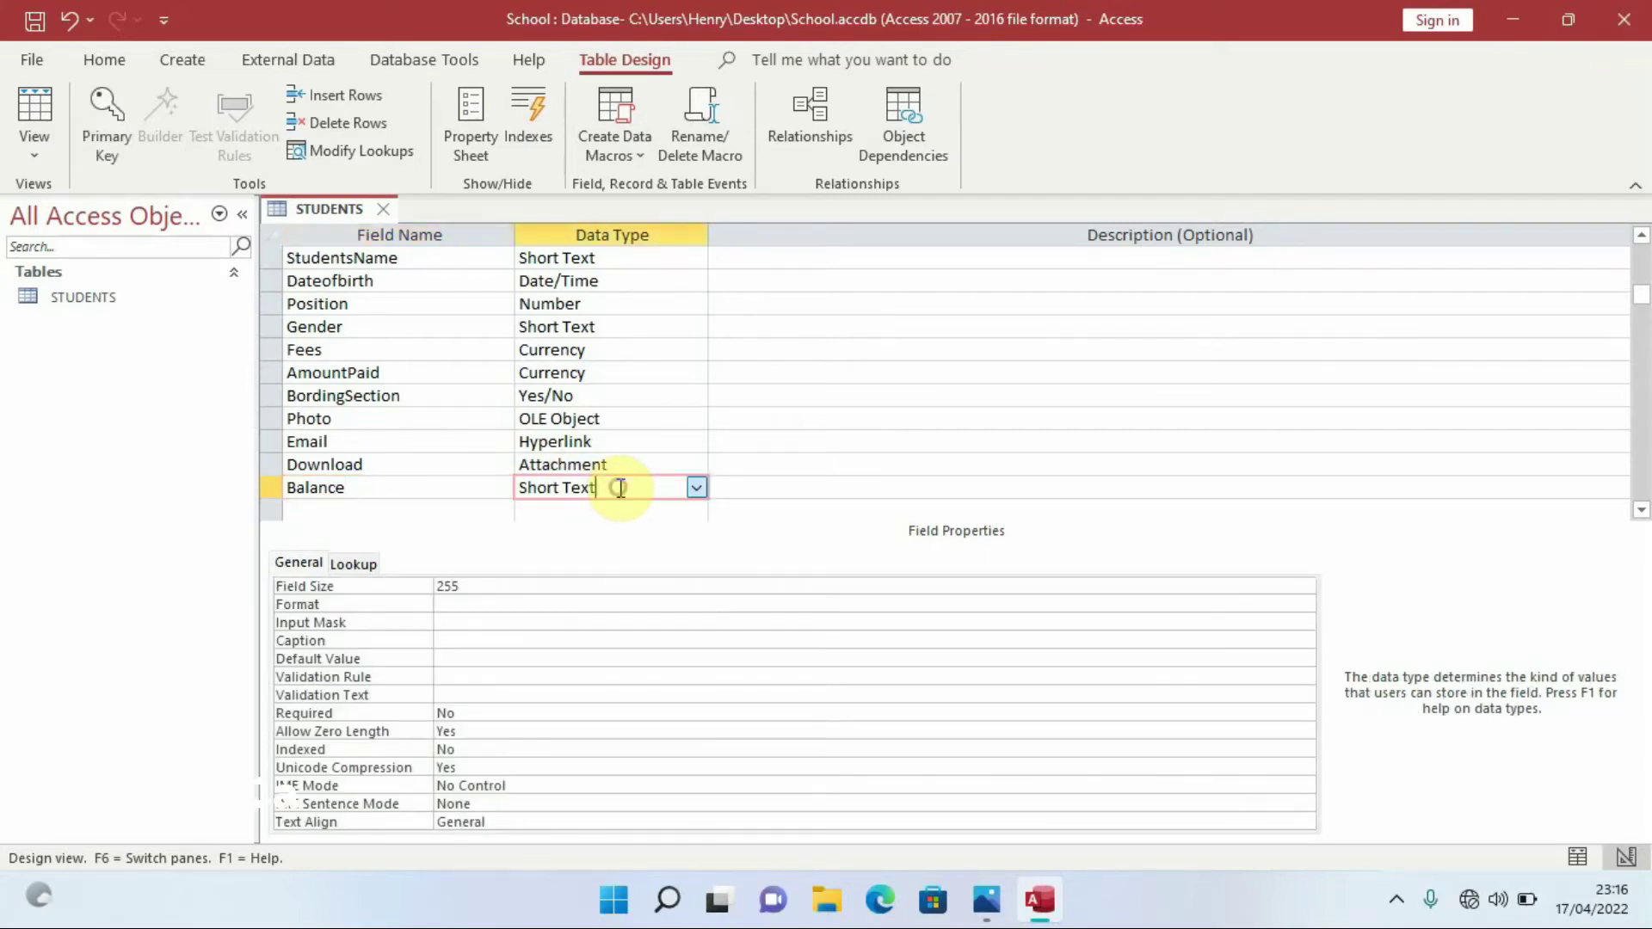
pyautogui.click(698, 489)
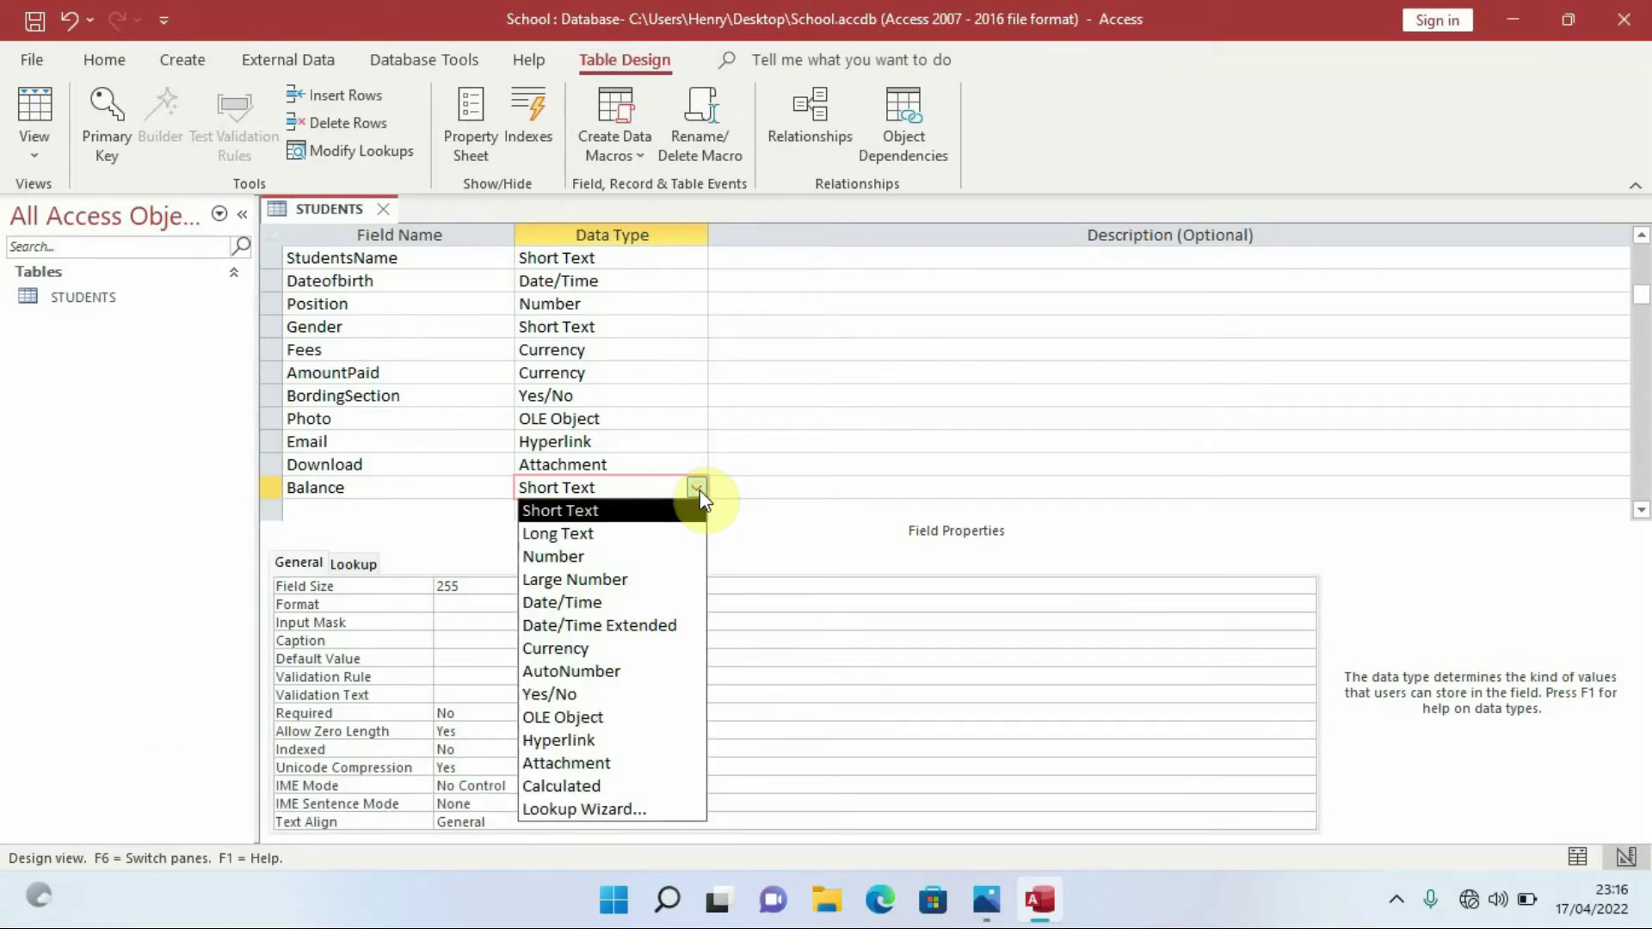
pyautogui.click(590, 784)
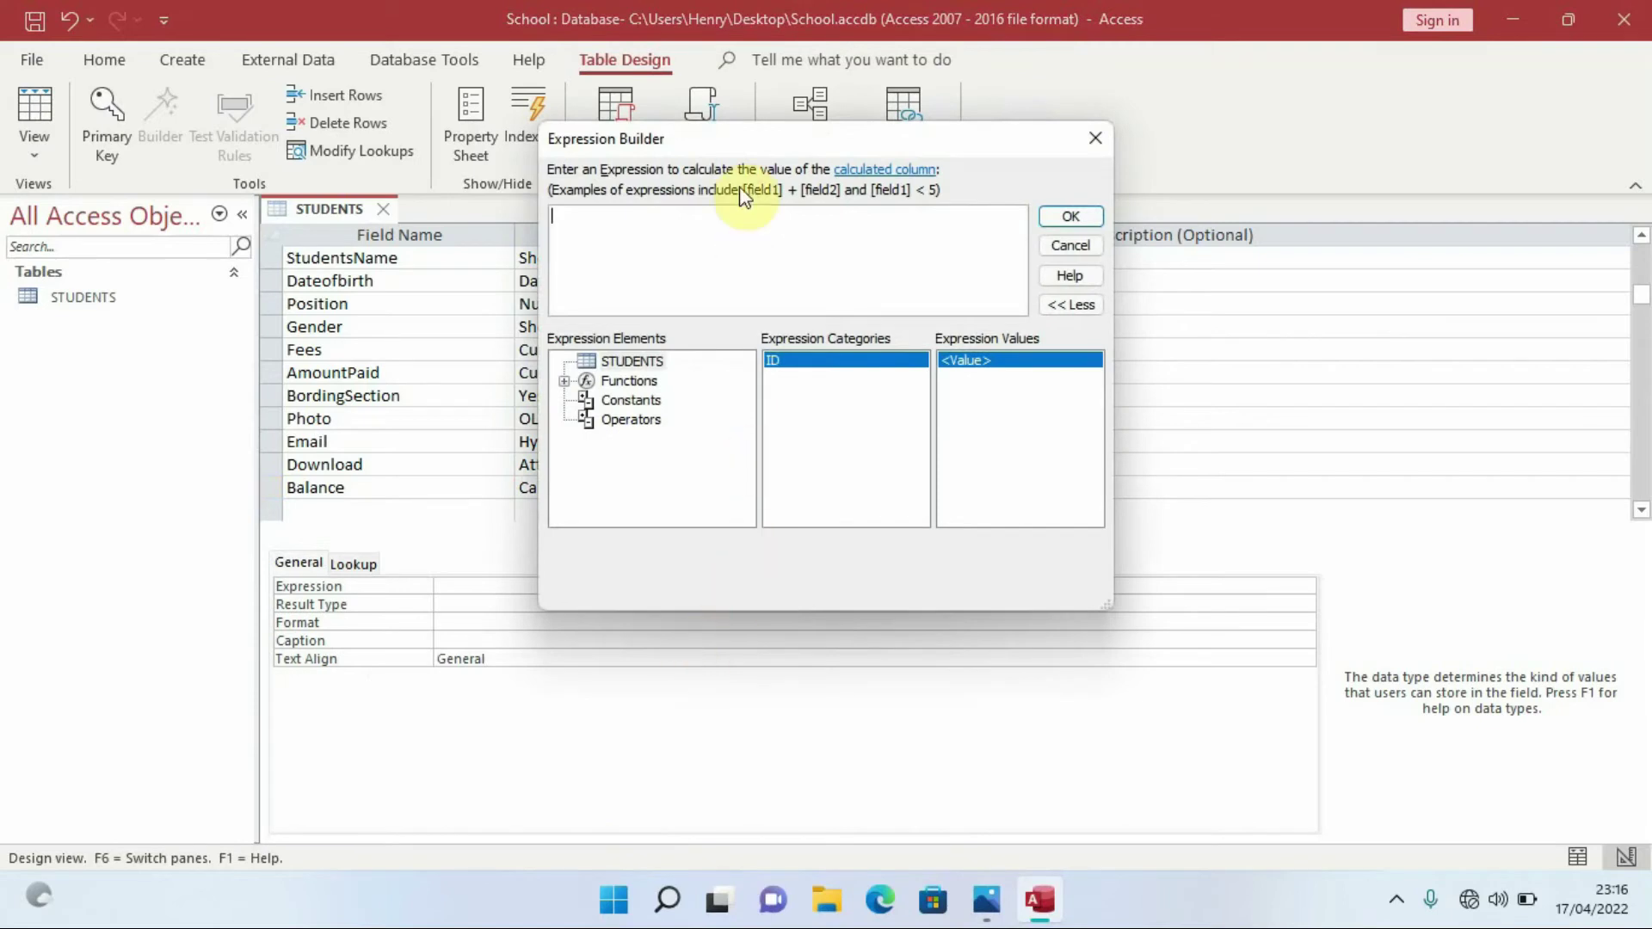
pyautogui.moveTo(765, 137); pyautogui.dragTo(1112, 170)
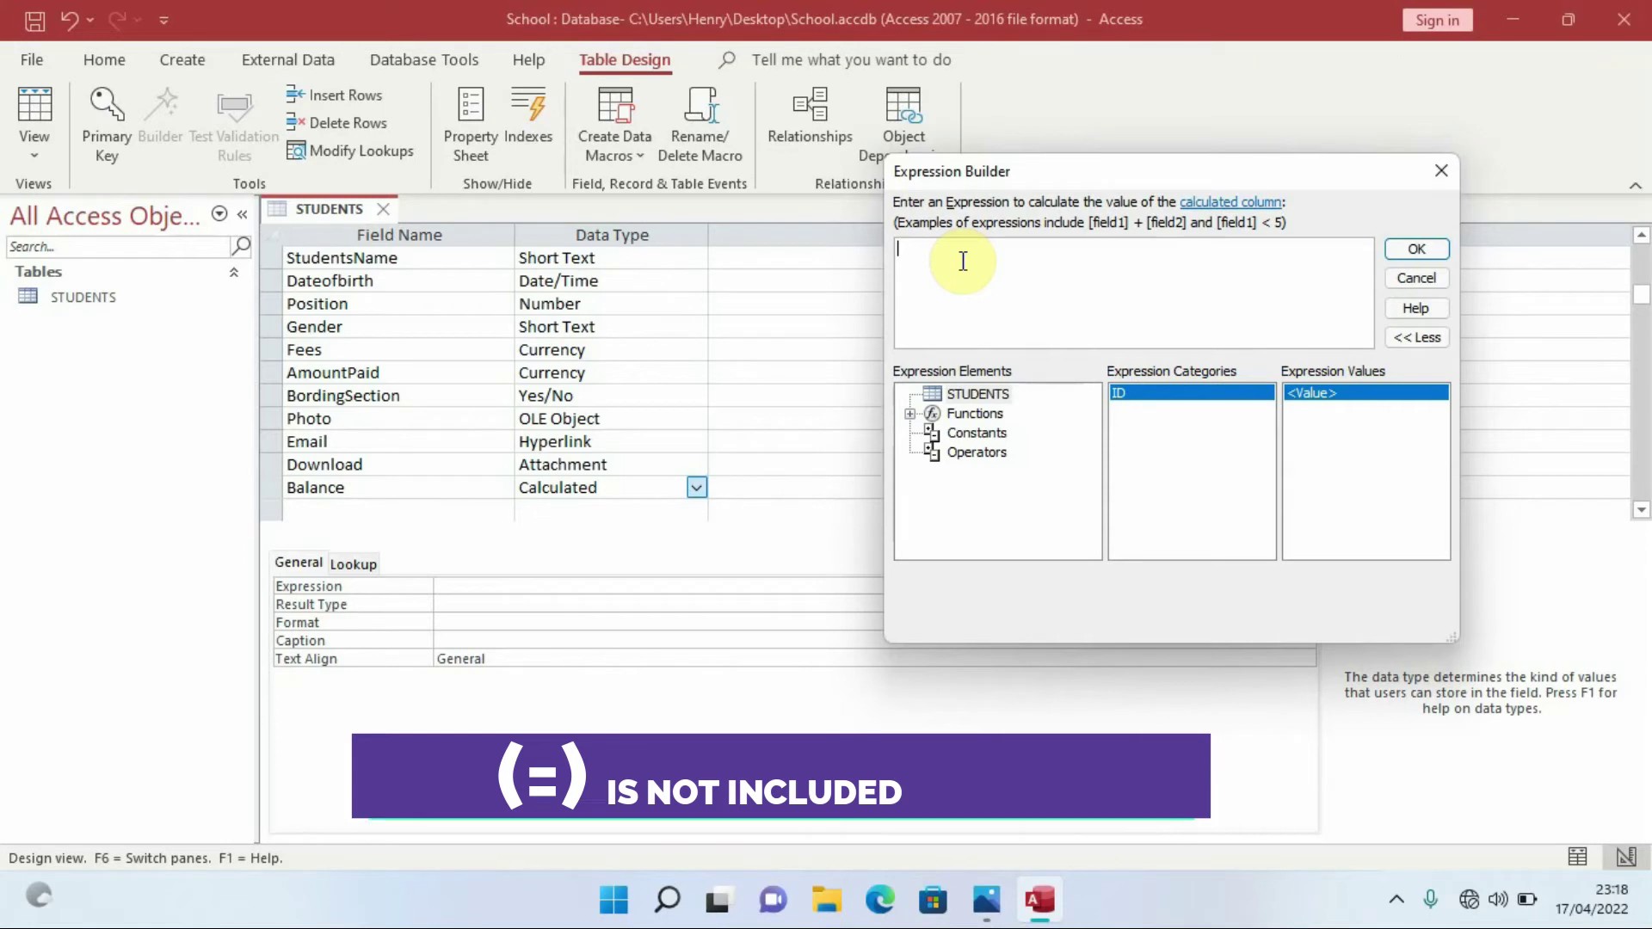
# Enter the expression [Fees]-[AmountPaid] in the Expression Builder
pyautogui.write('[')
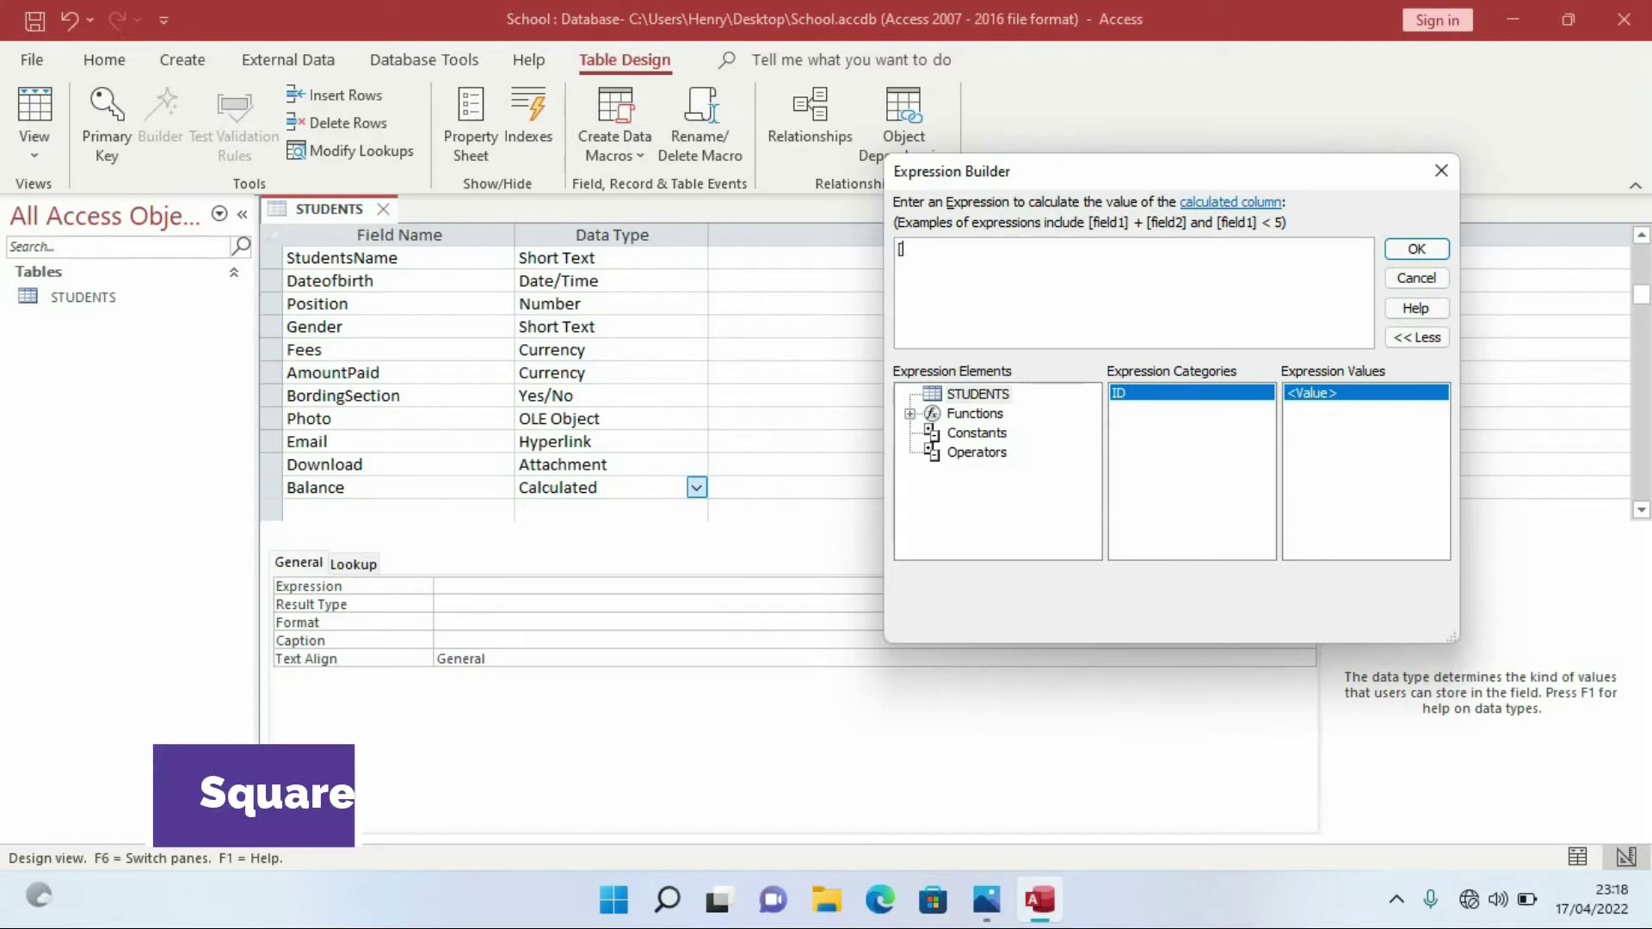
pyautogui.press('capslock')
pyautogui.write('F')
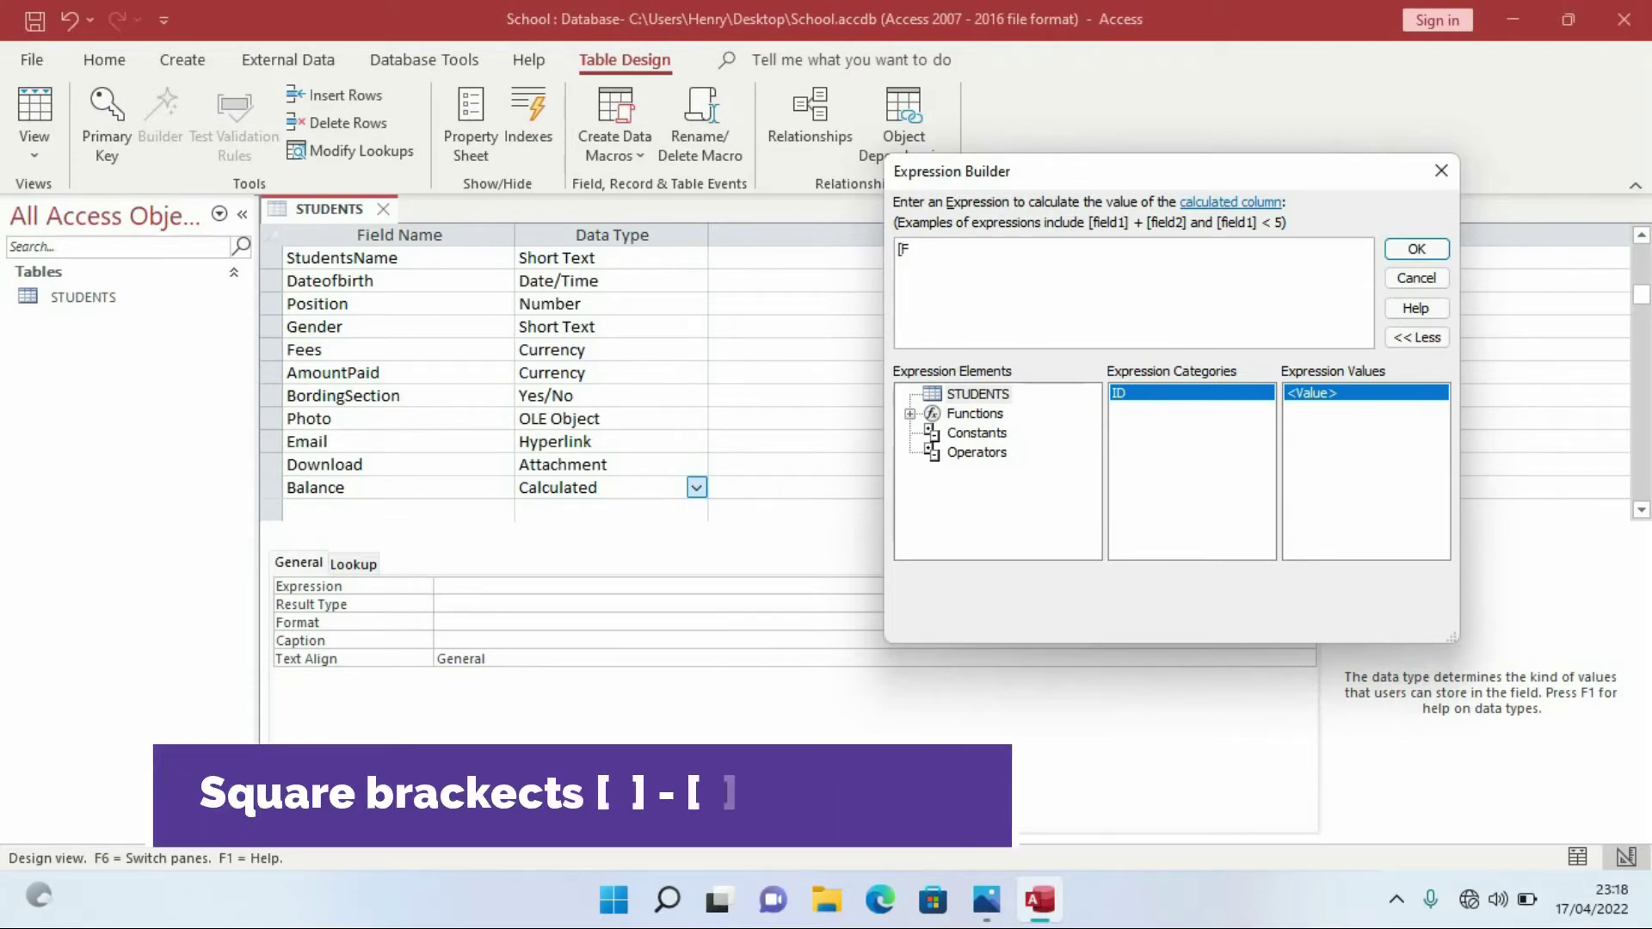
pyautogui.press('capslock')
pyautogui.write('ee')
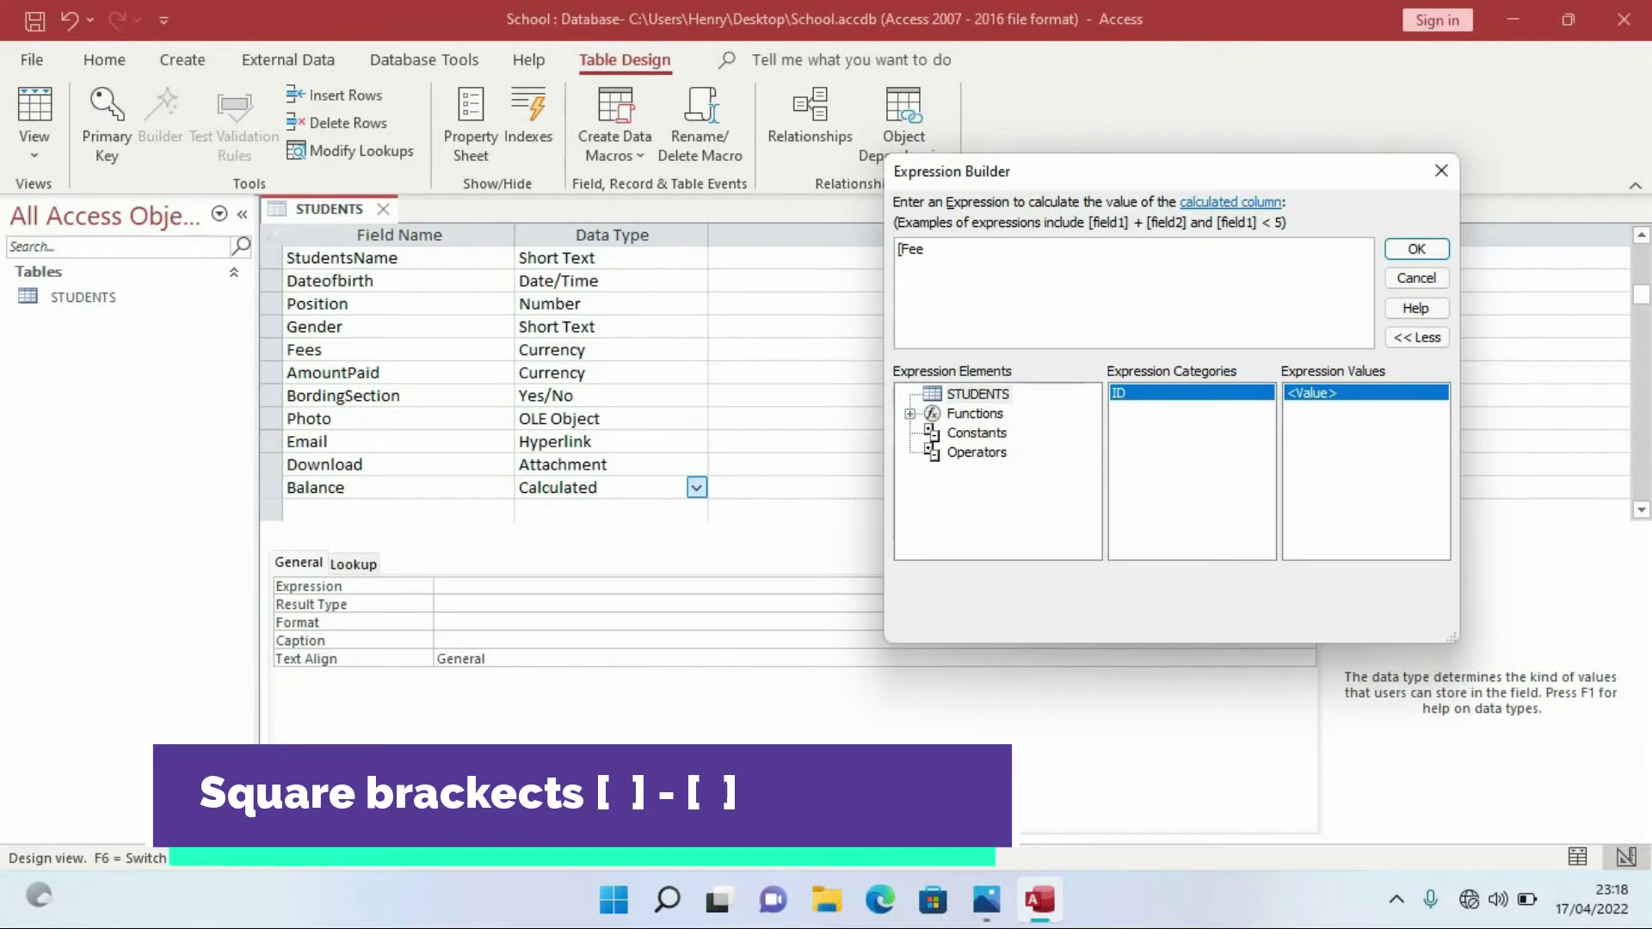
pyautogui.write('s]-[')
pyautogui.press('capslock')
pyautogui.press('capslock')
pyautogui.write('Am')
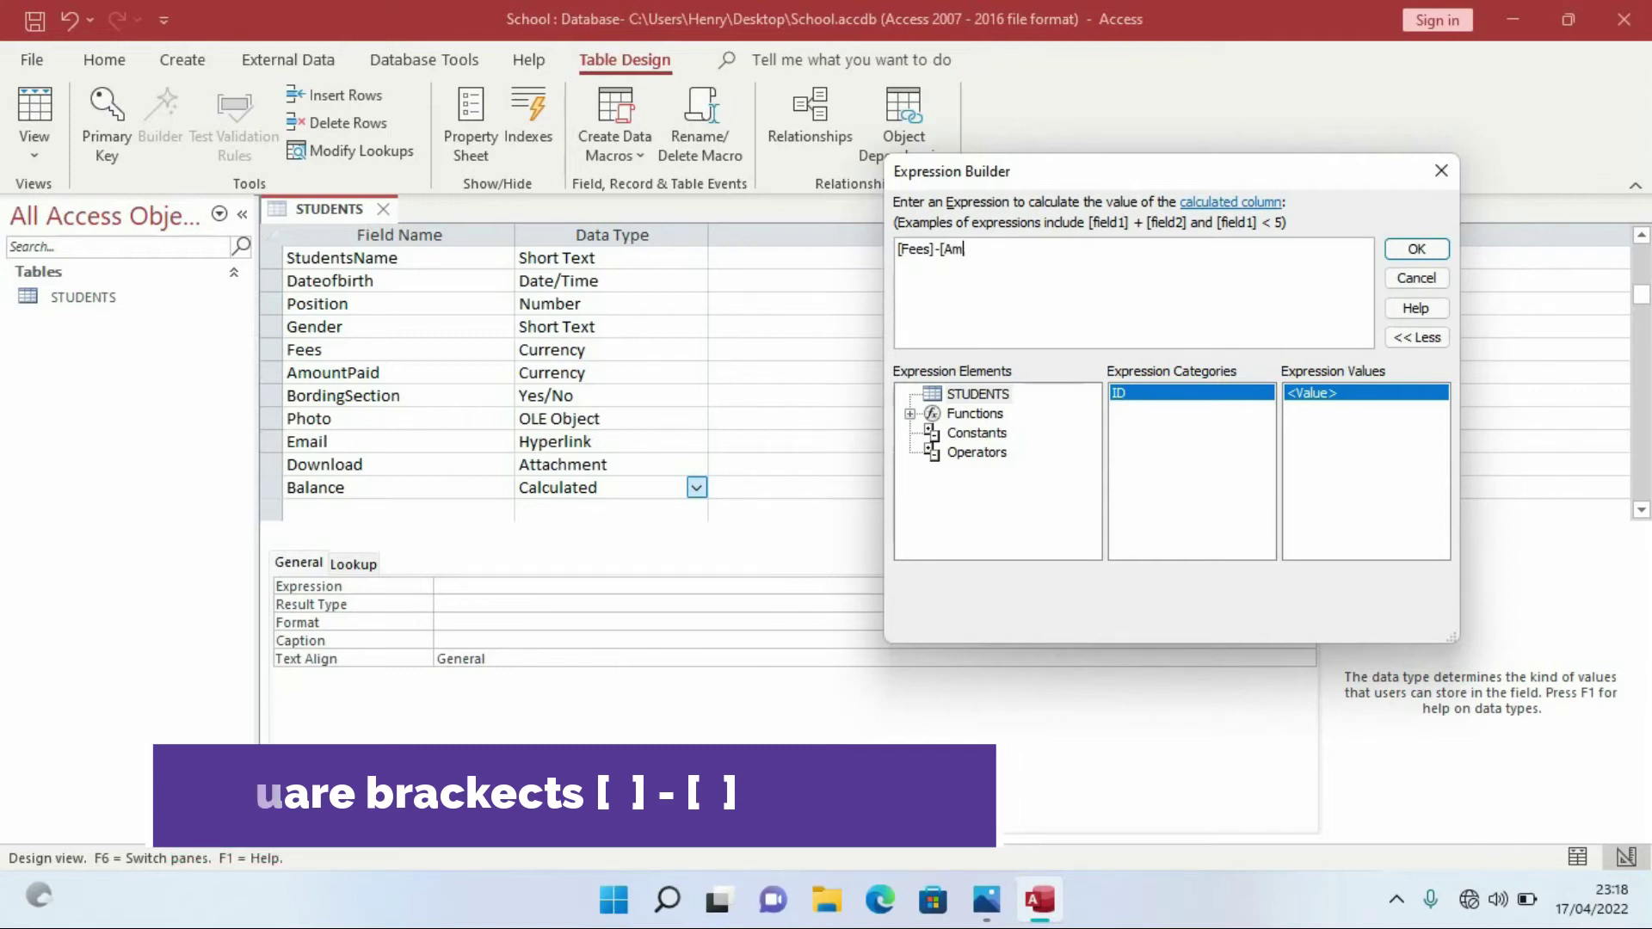
pyautogui.write('ount')
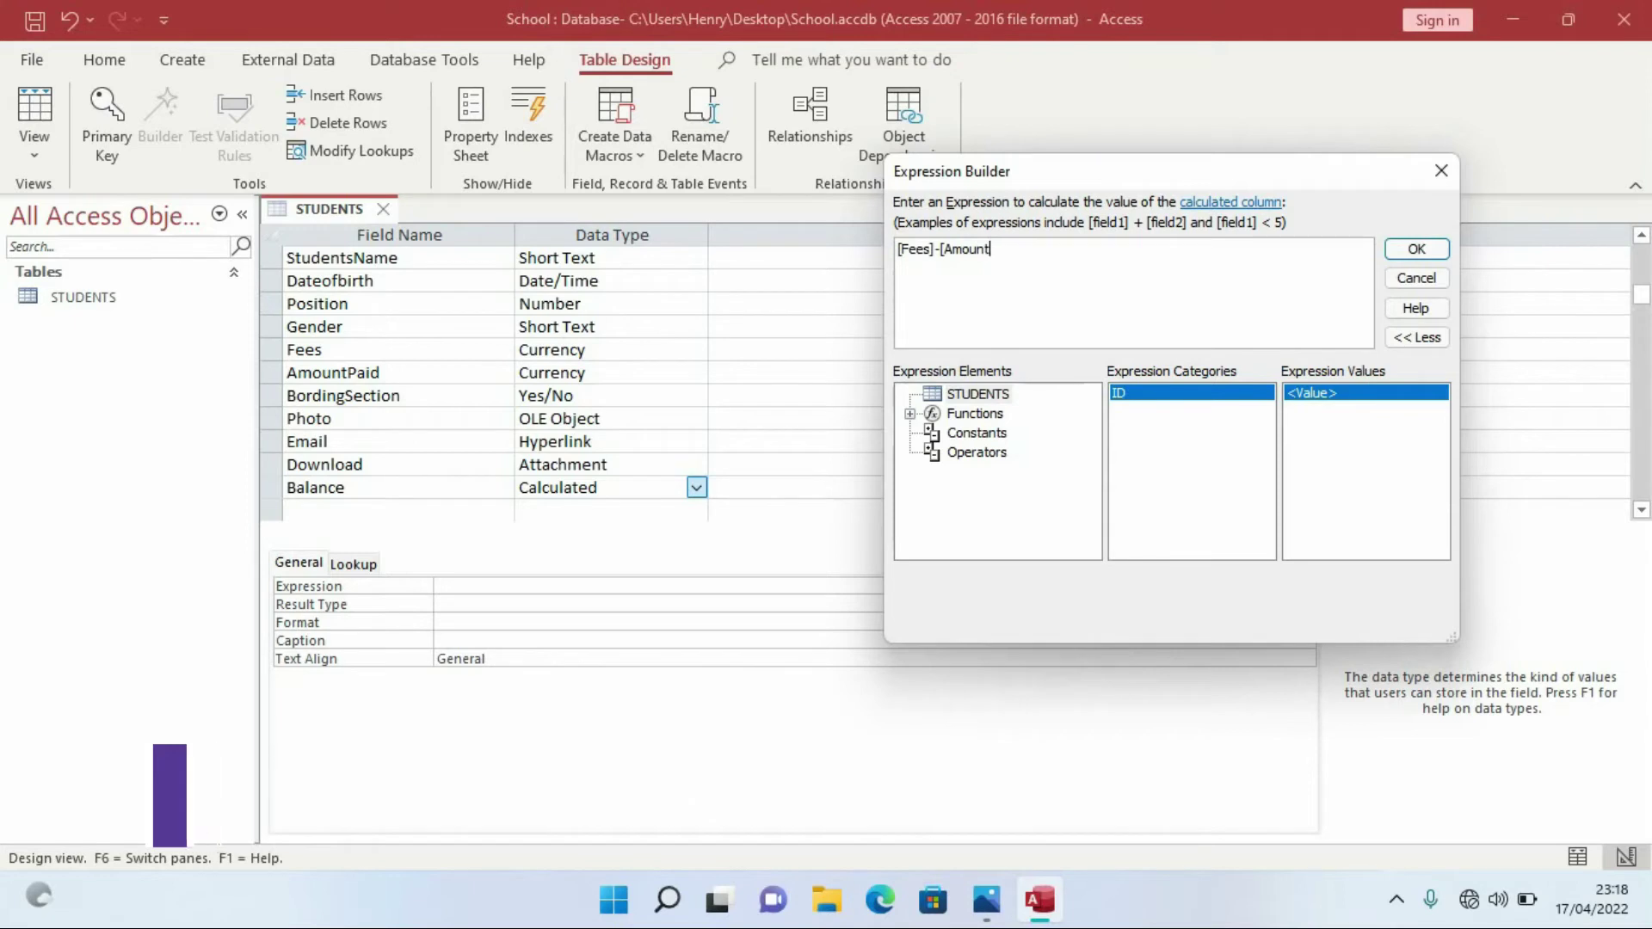
pyautogui.press('capslock')
pyautogui.write('P')
pyautogui.press('capslock')
pyautogui.write('aid')
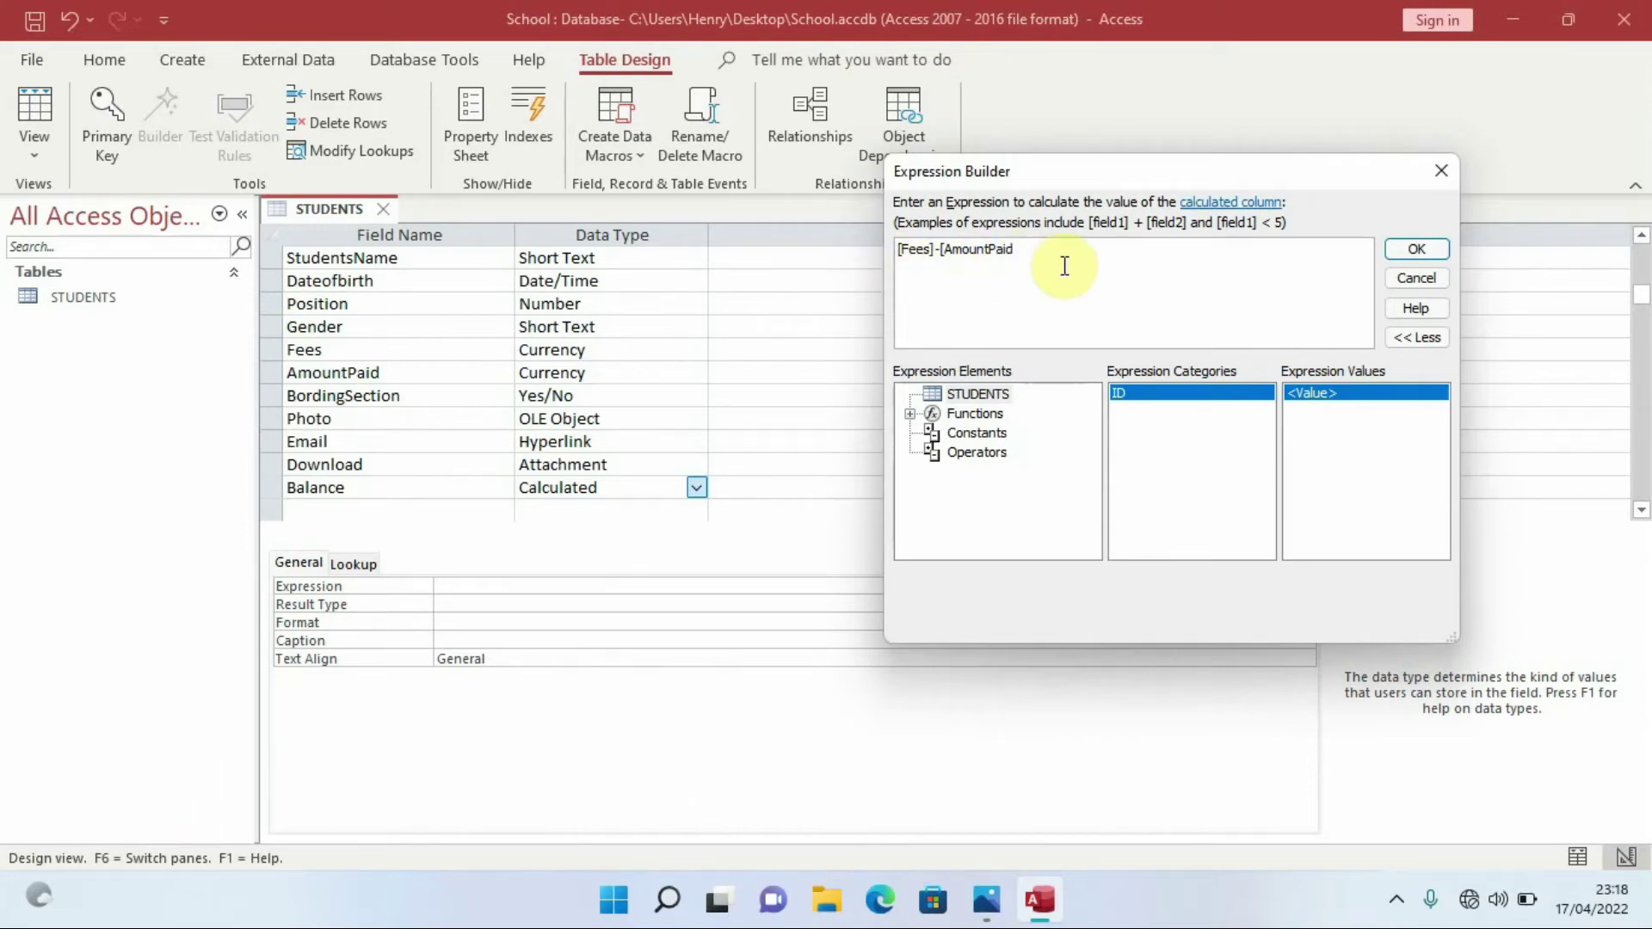
pyautogui.write(']')
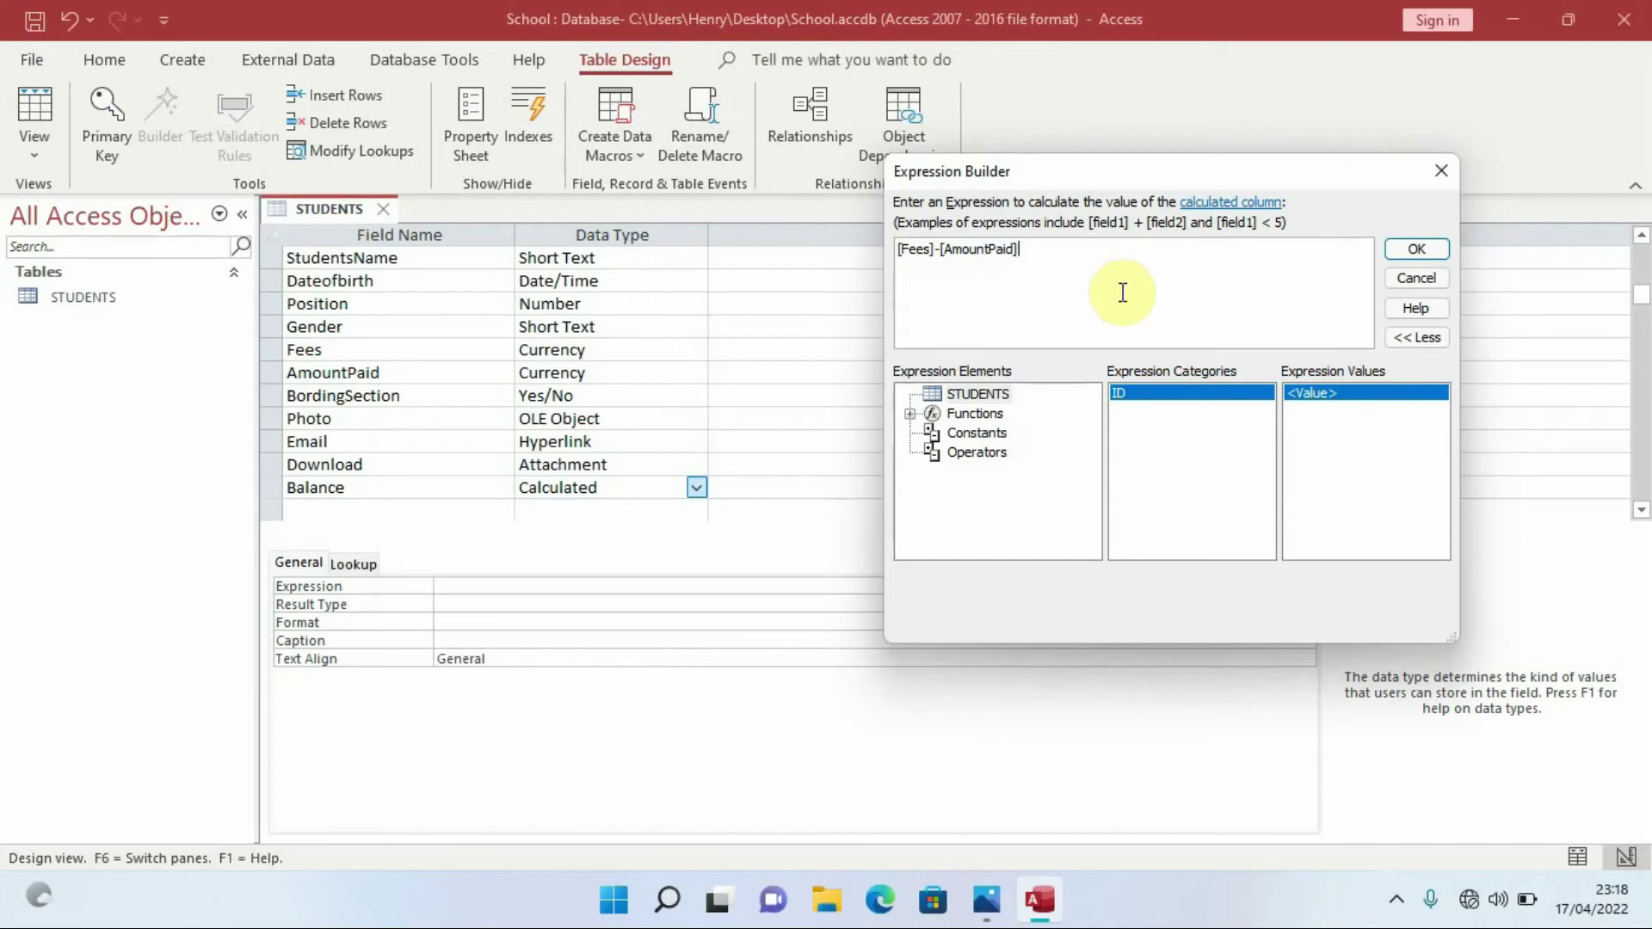
# Confirm the Balance expression, then save STUDENTS and switch it to Datasheet view
pyautogui.click(1415, 251)
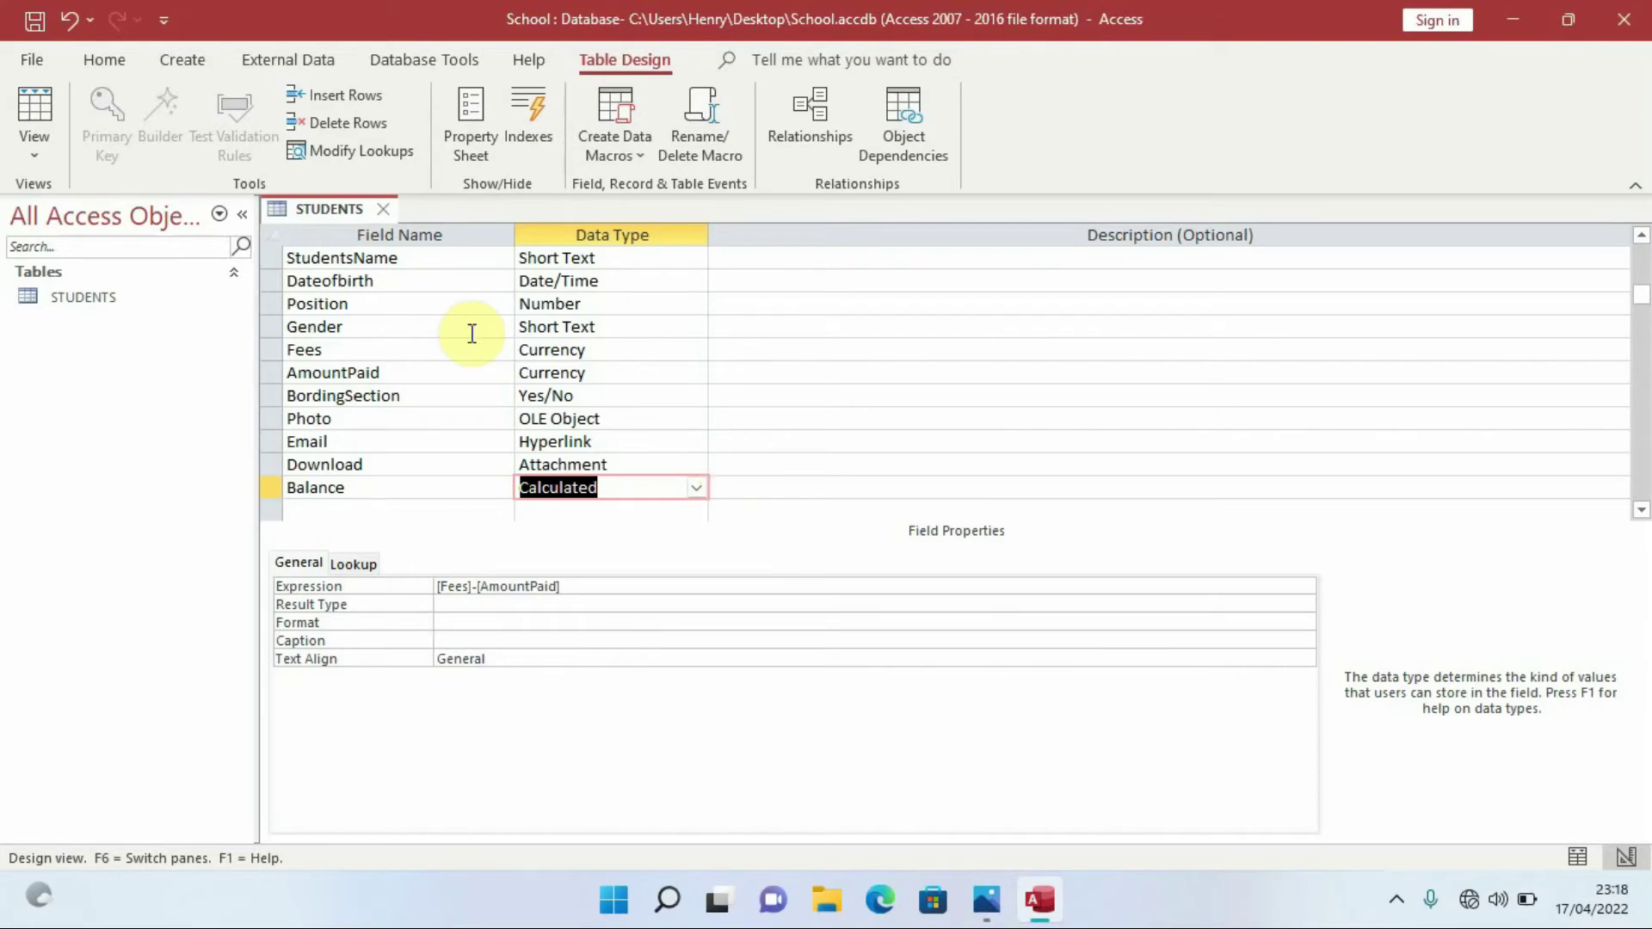
pyautogui.click(41, 150)
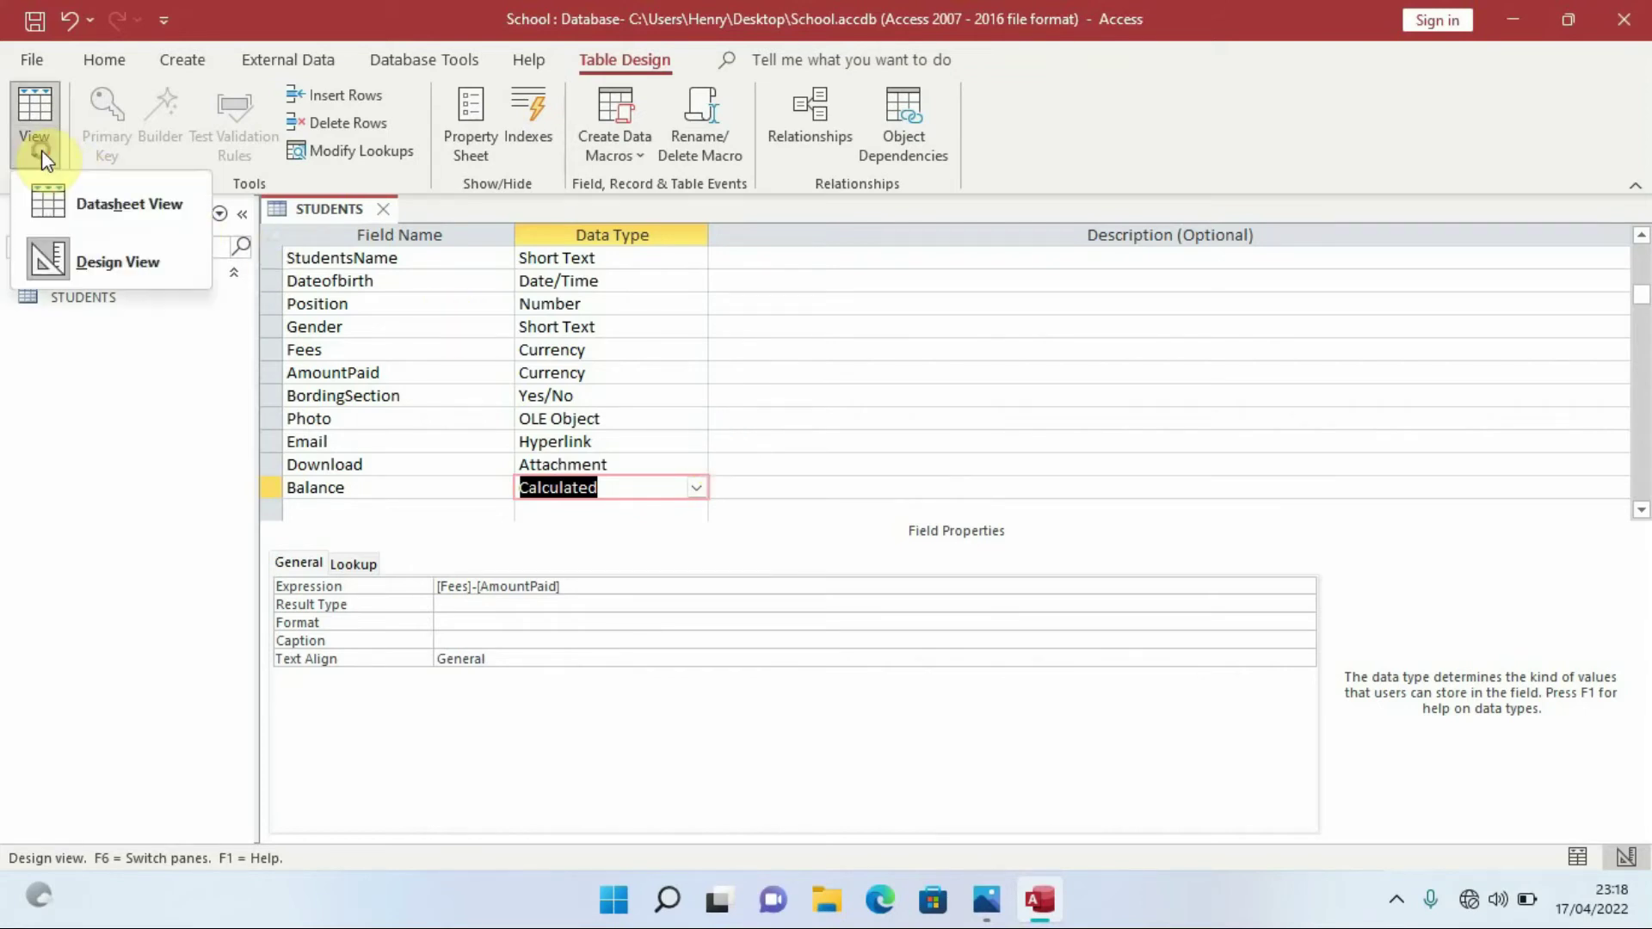
pyautogui.click(127, 211)
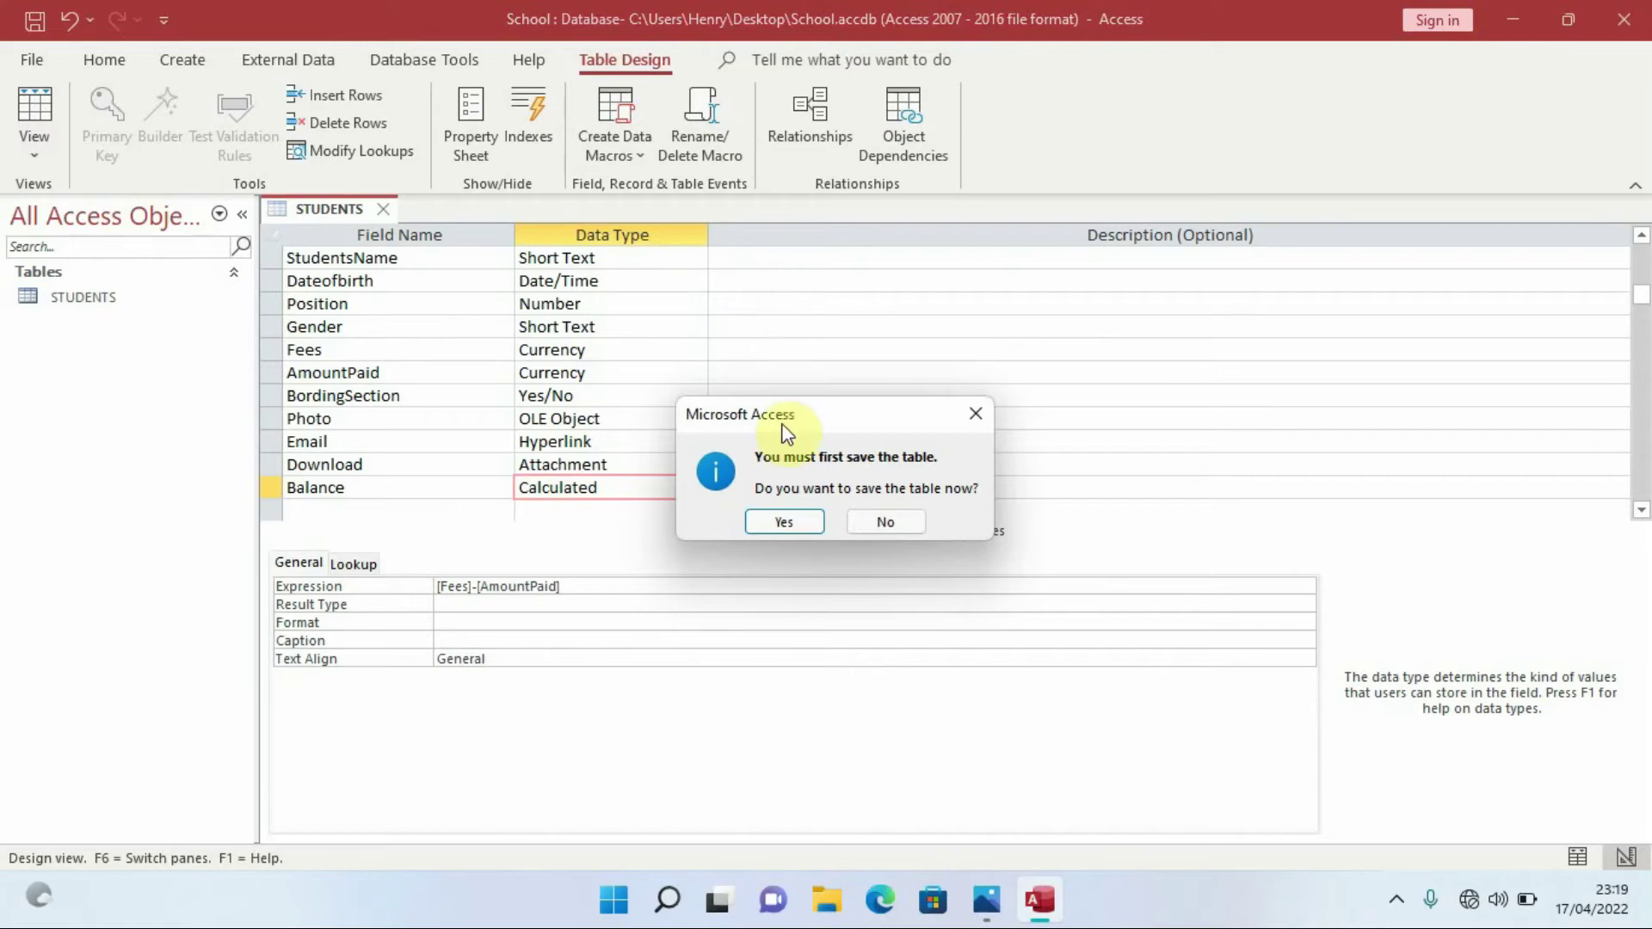
pyautogui.click(788, 522)
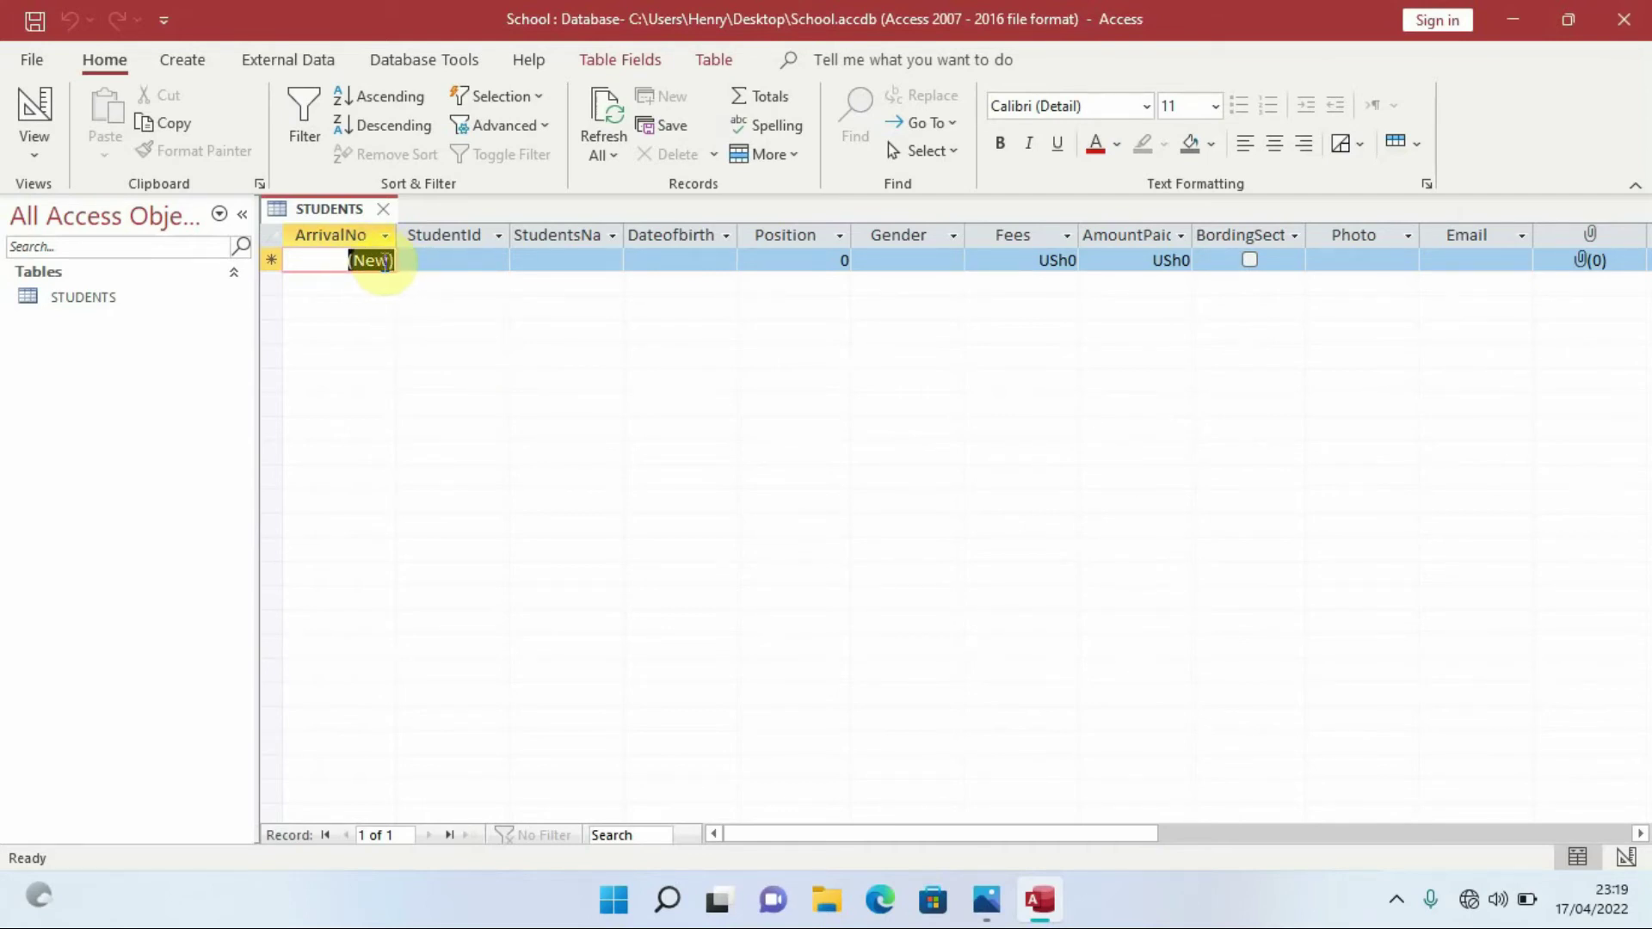
# Enter the student ID in capitals and the student's name in the first record, widening the name column
pyautogui.click(374, 263)
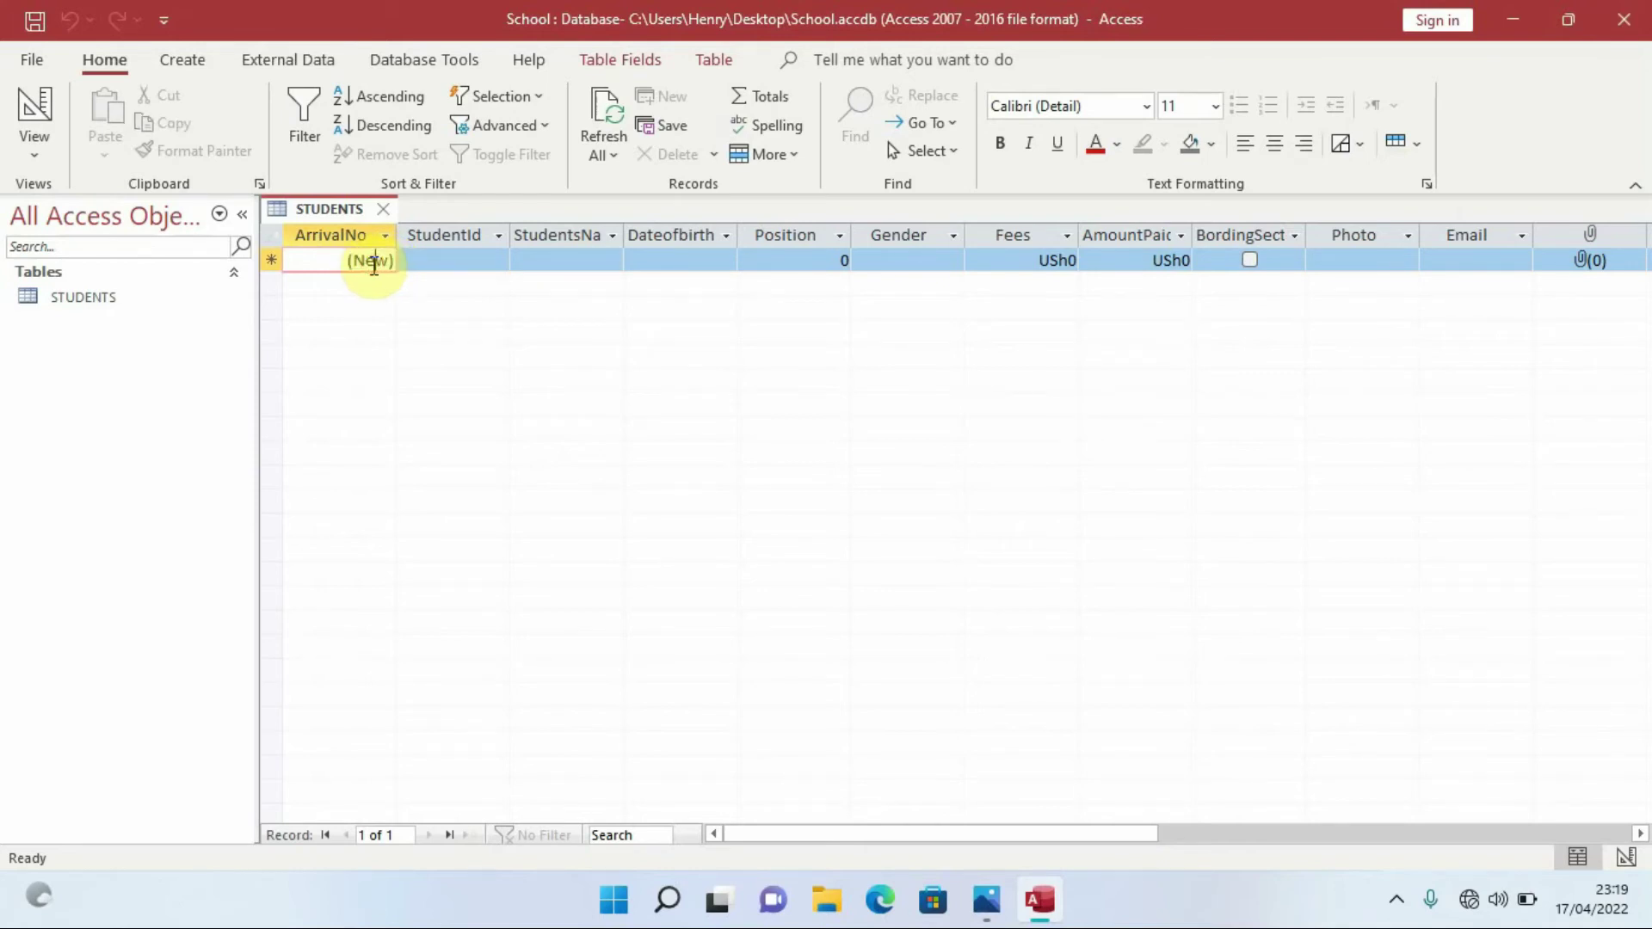
pyautogui.click(375, 265)
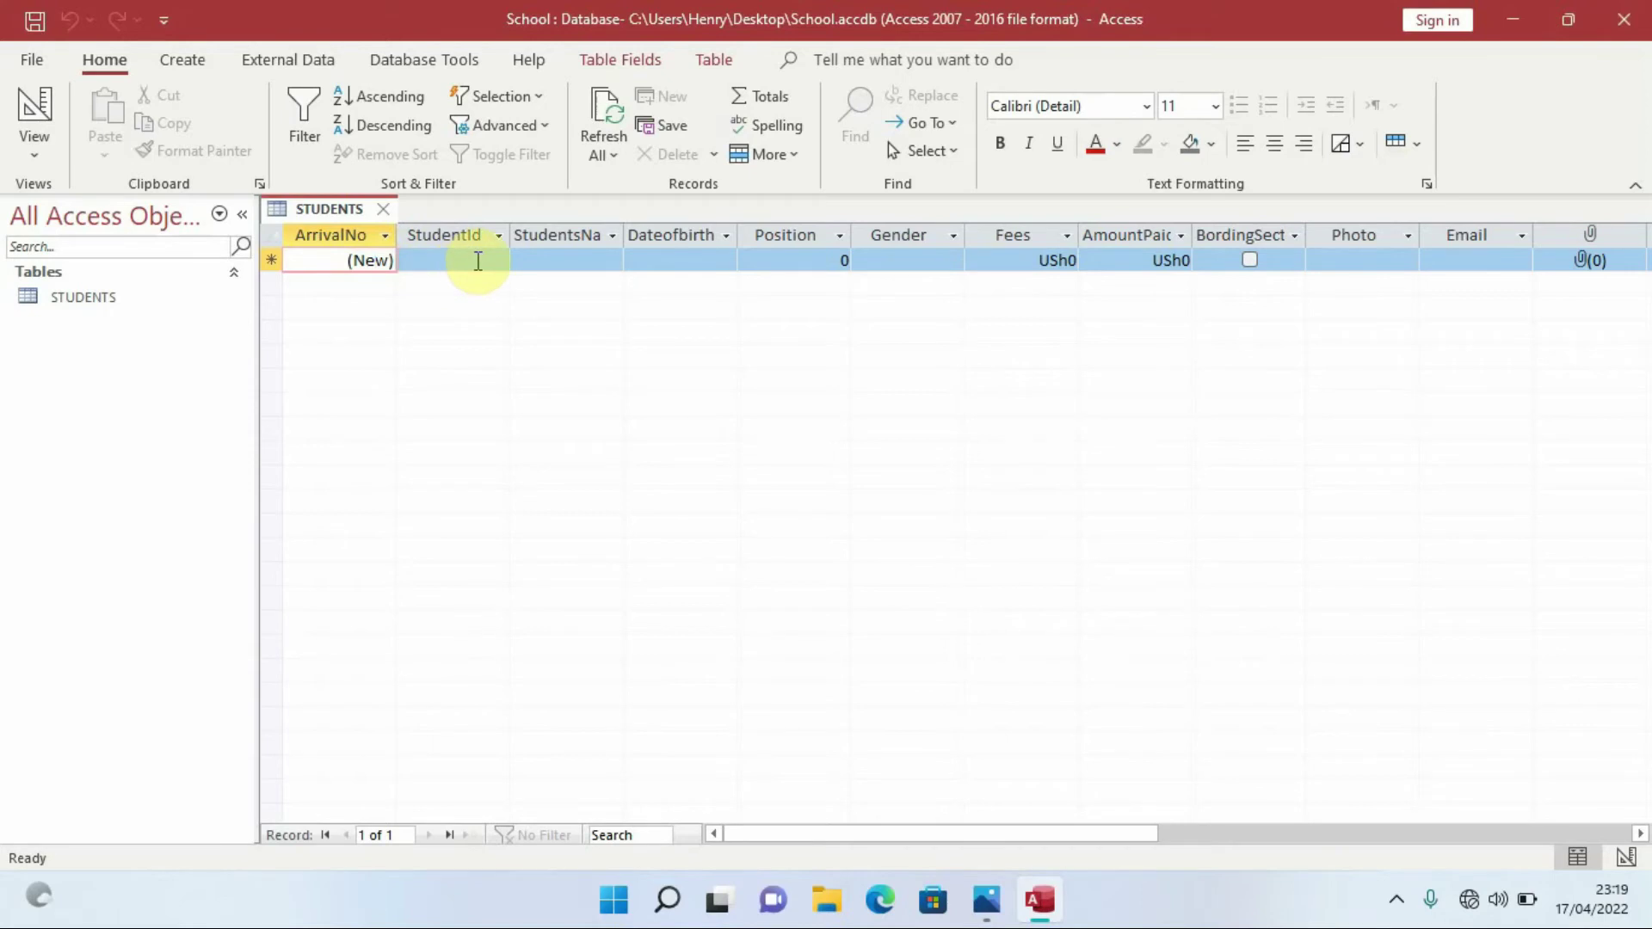
pyautogui.click(476, 259)
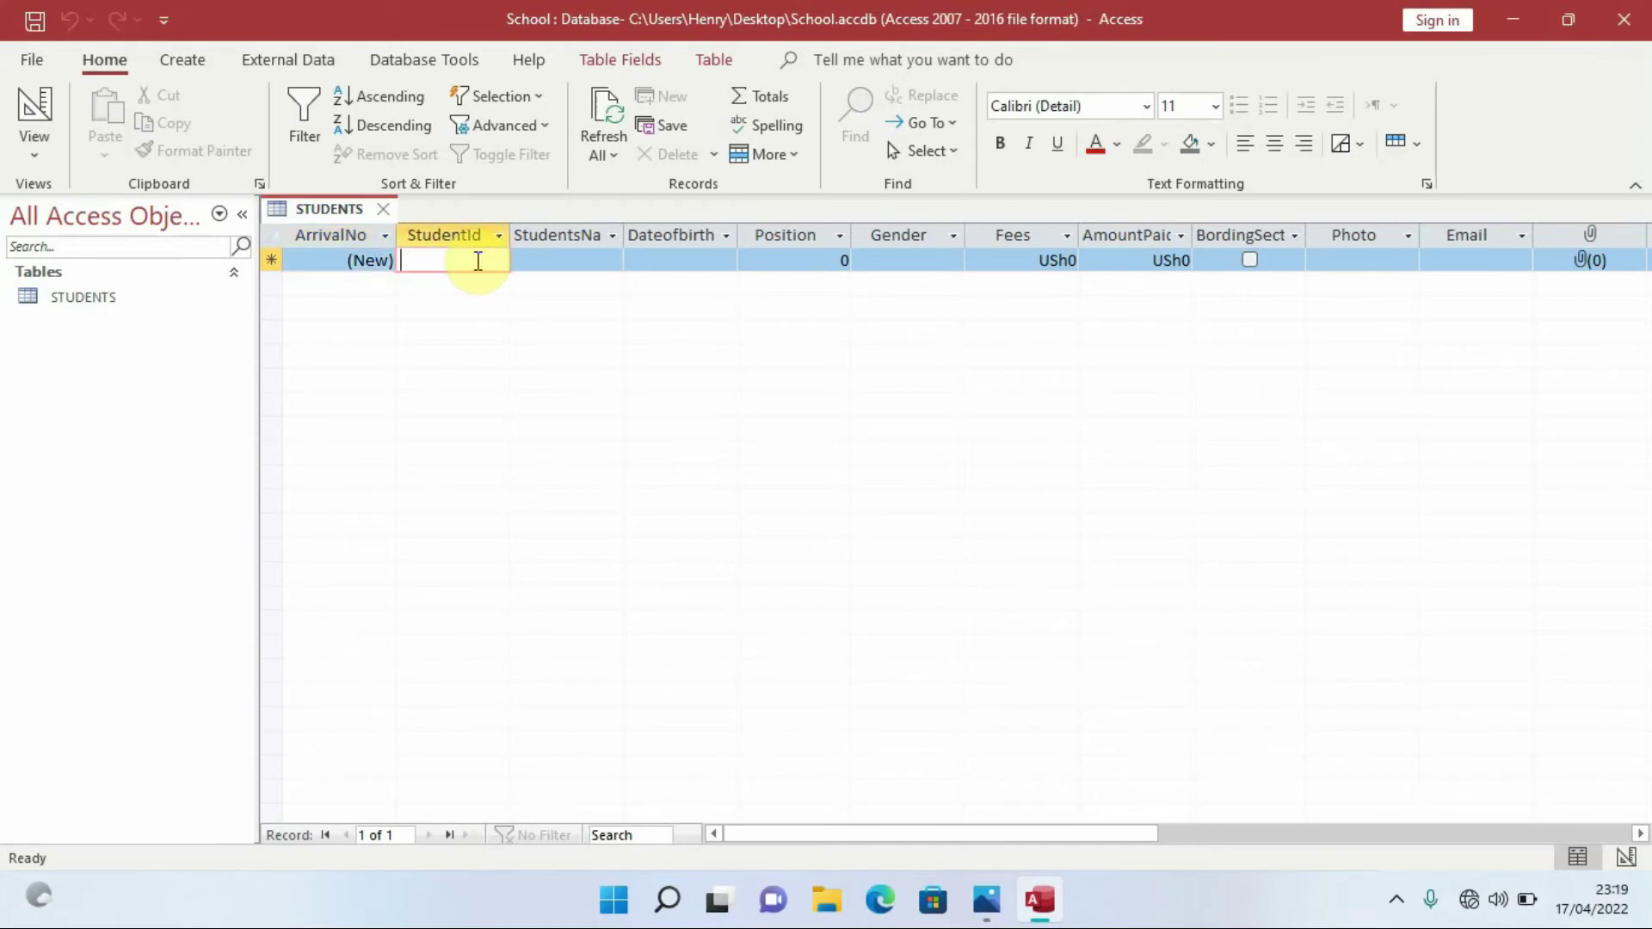
pyautogui.press('capslock')
pyautogui.write('SOO1')
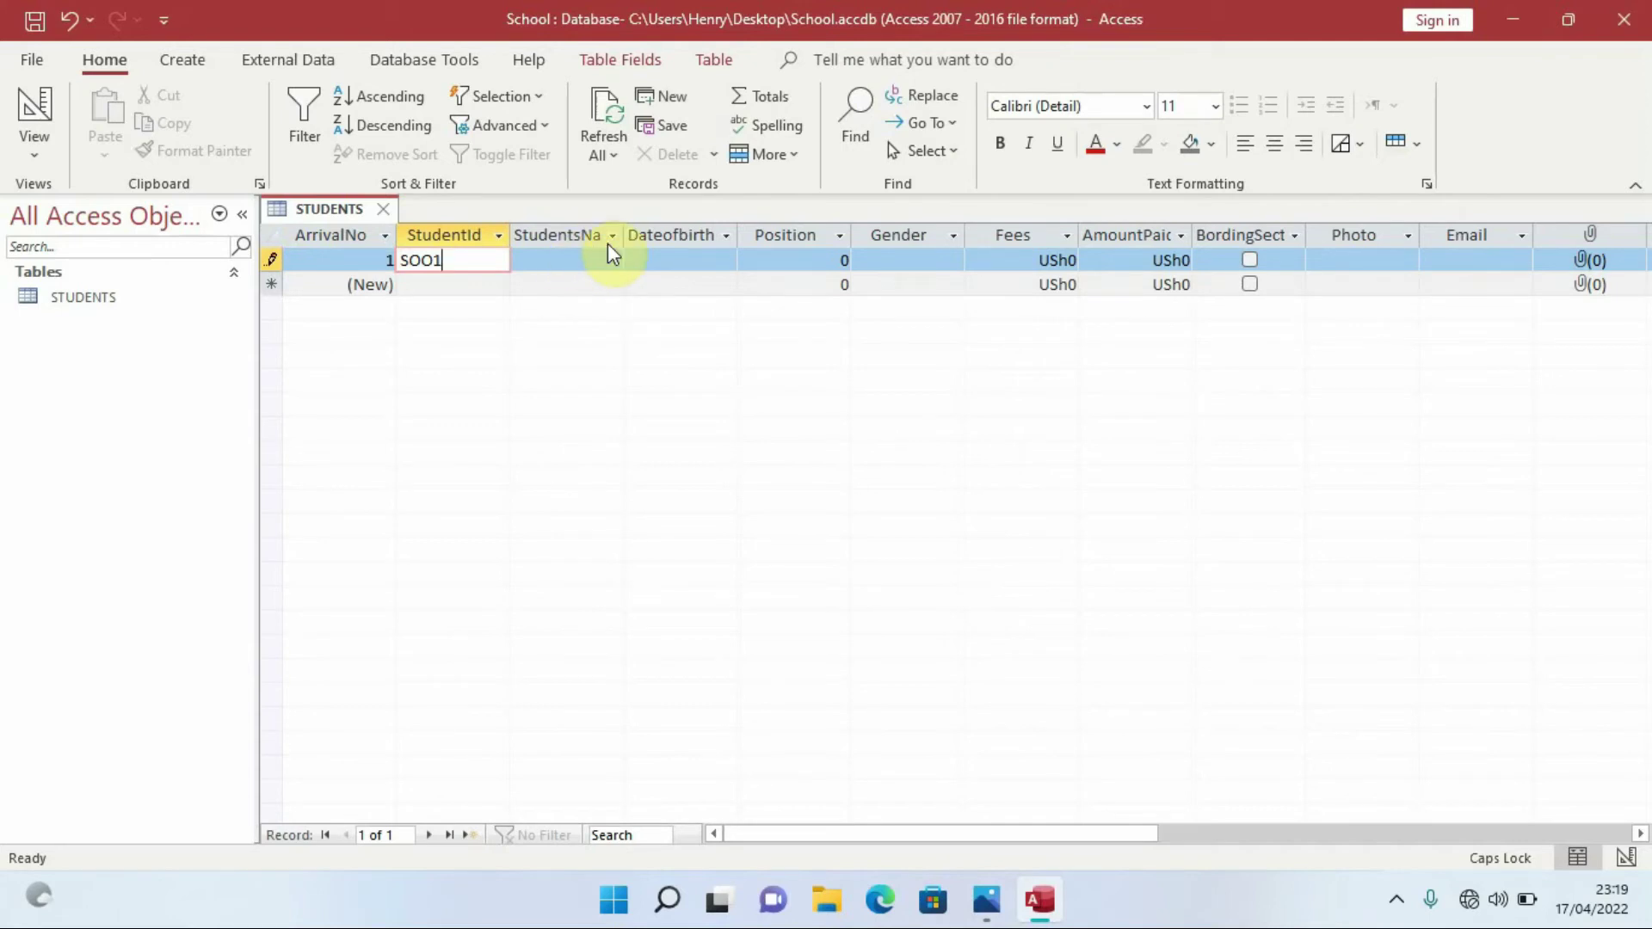
pyautogui.moveTo(623, 231); pyautogui.dragTo(648, 231)
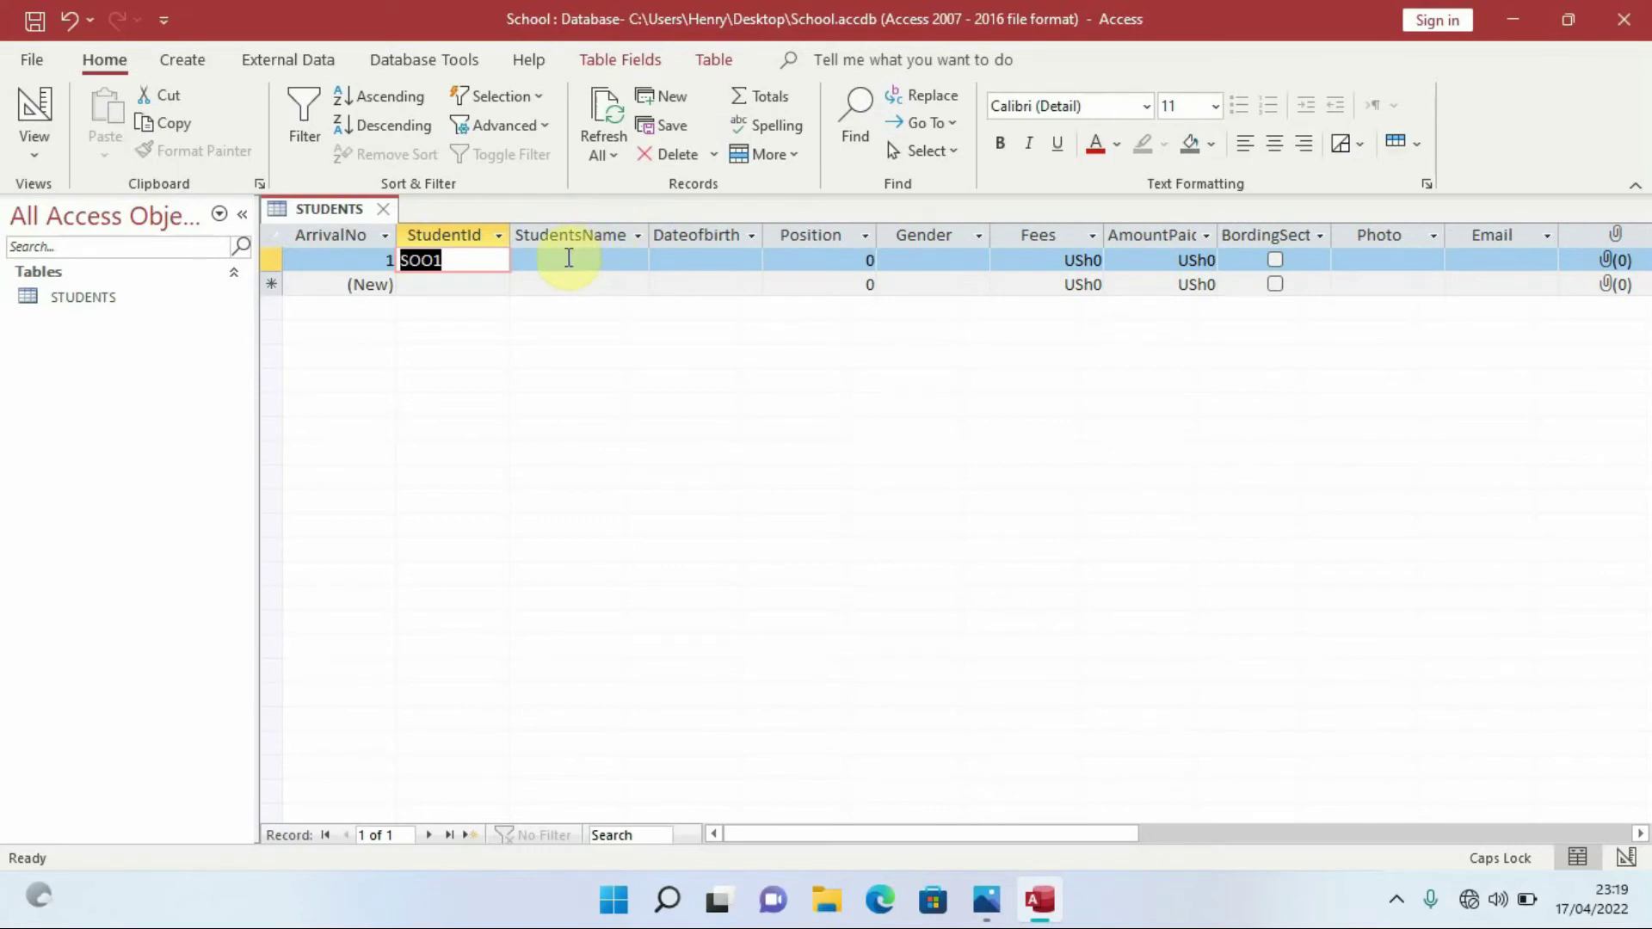
pyautogui.click(569, 258)
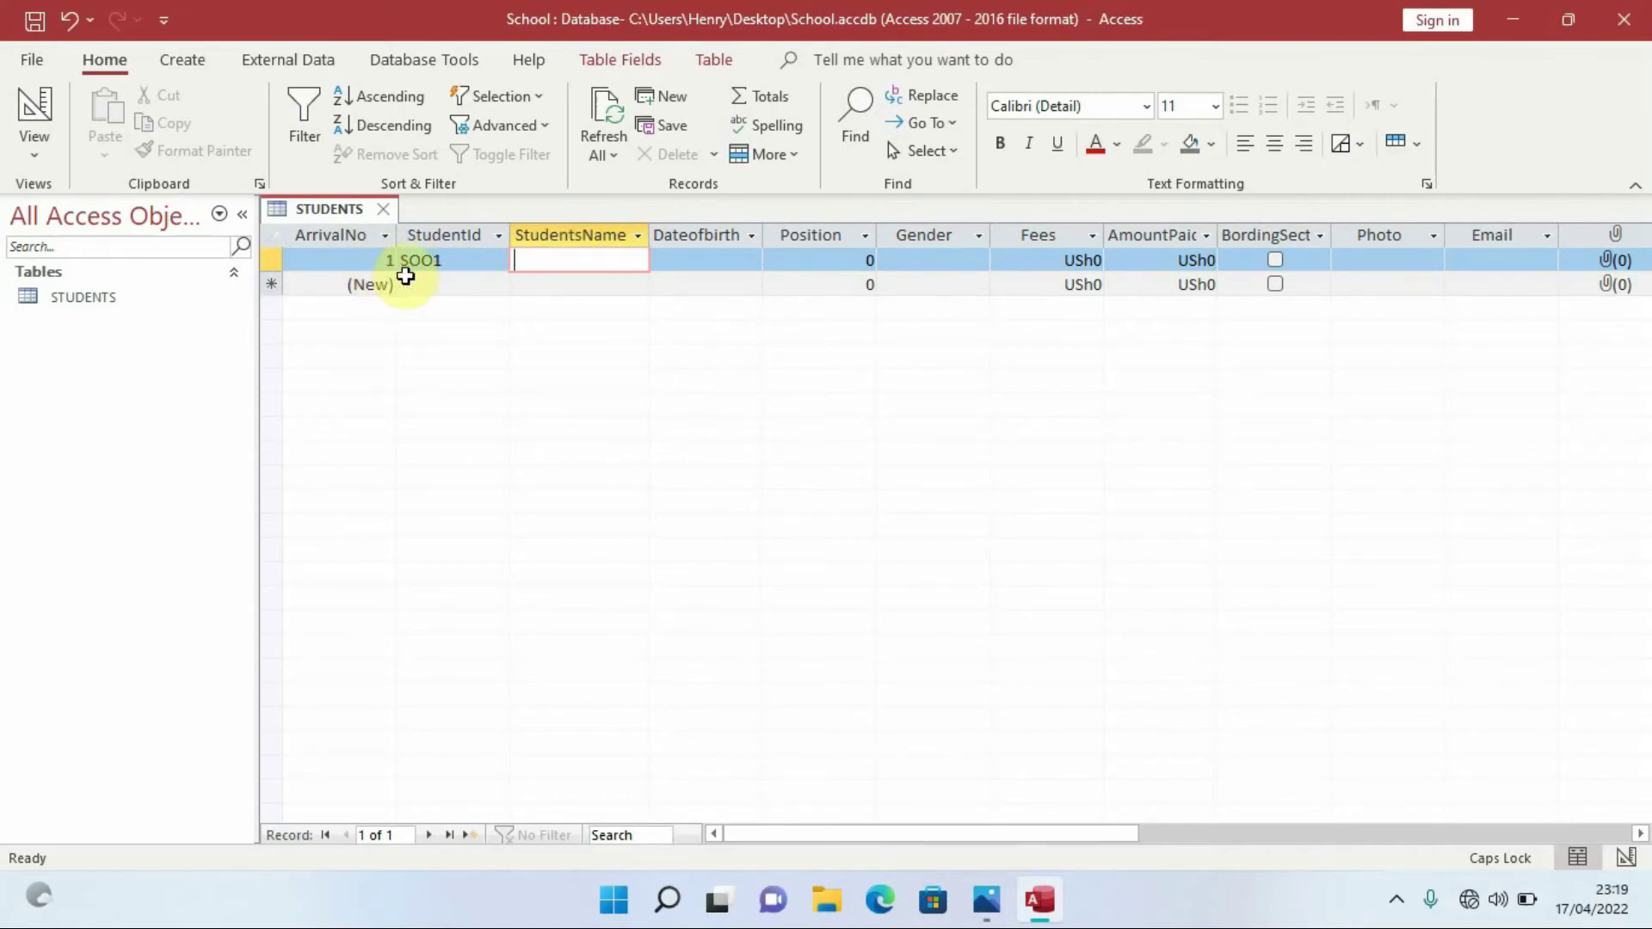
pyautogui.click(569, 260)
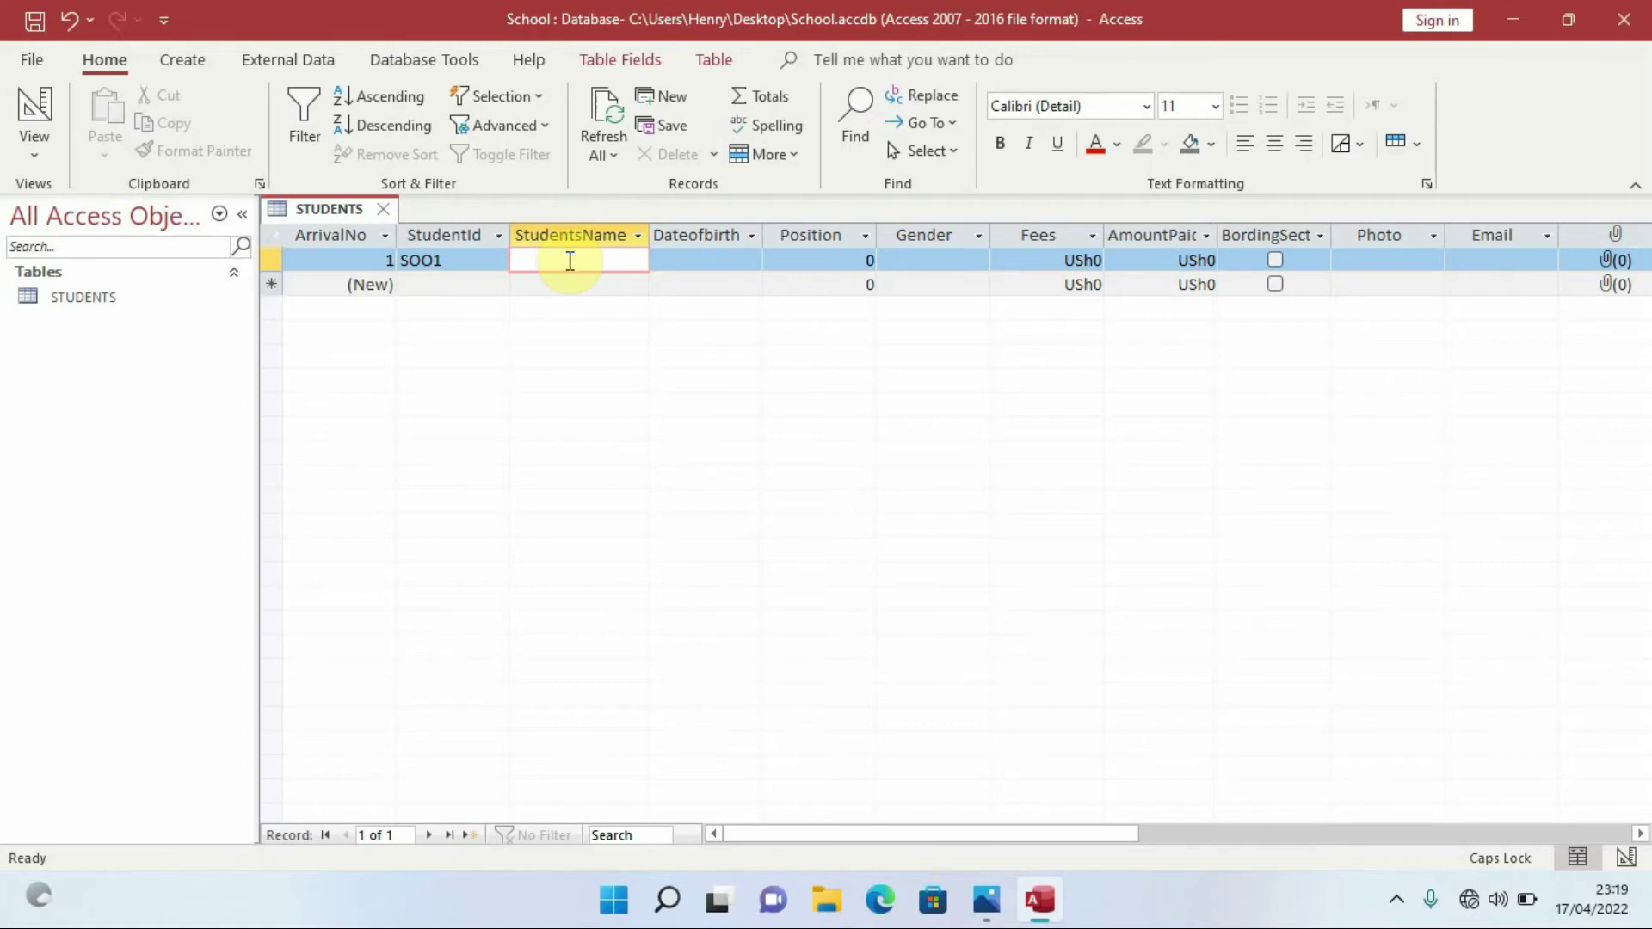
pyautogui.write('M')
pyautogui.press('BackSpace')
pyautogui.write('NAMALE')
# Set Dateofbirth to 02/04/1999, Position to 2 and Gender to Female
pyautogui.click(697, 261)
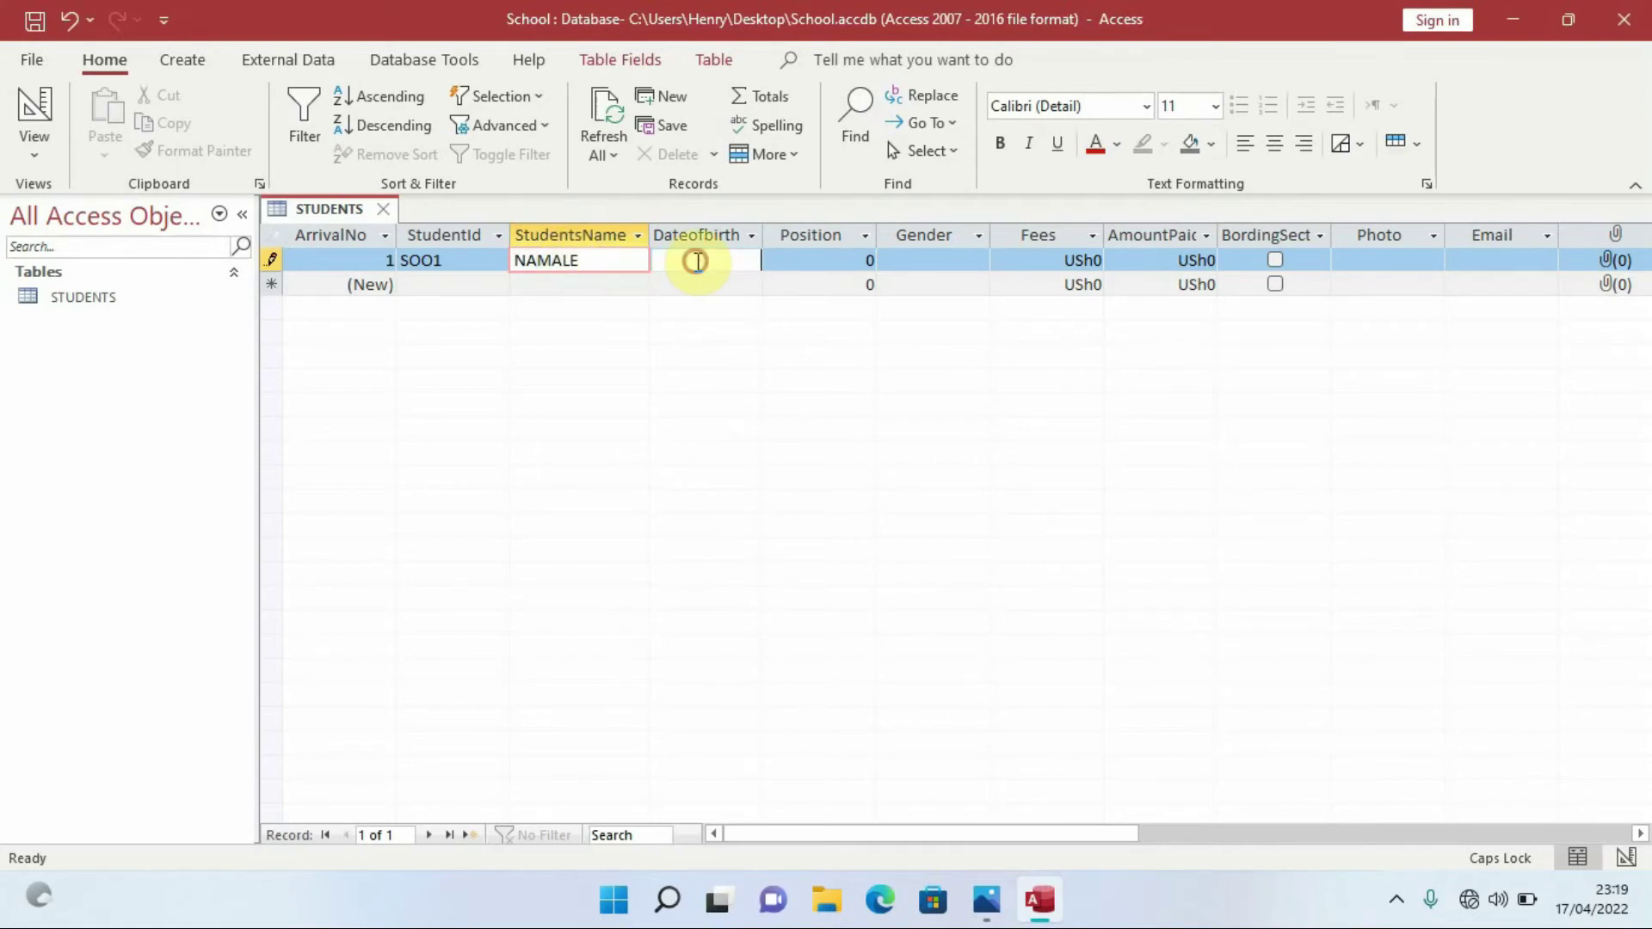
pyautogui.moveTo(764, 234); pyautogui.dragTo(776, 232)
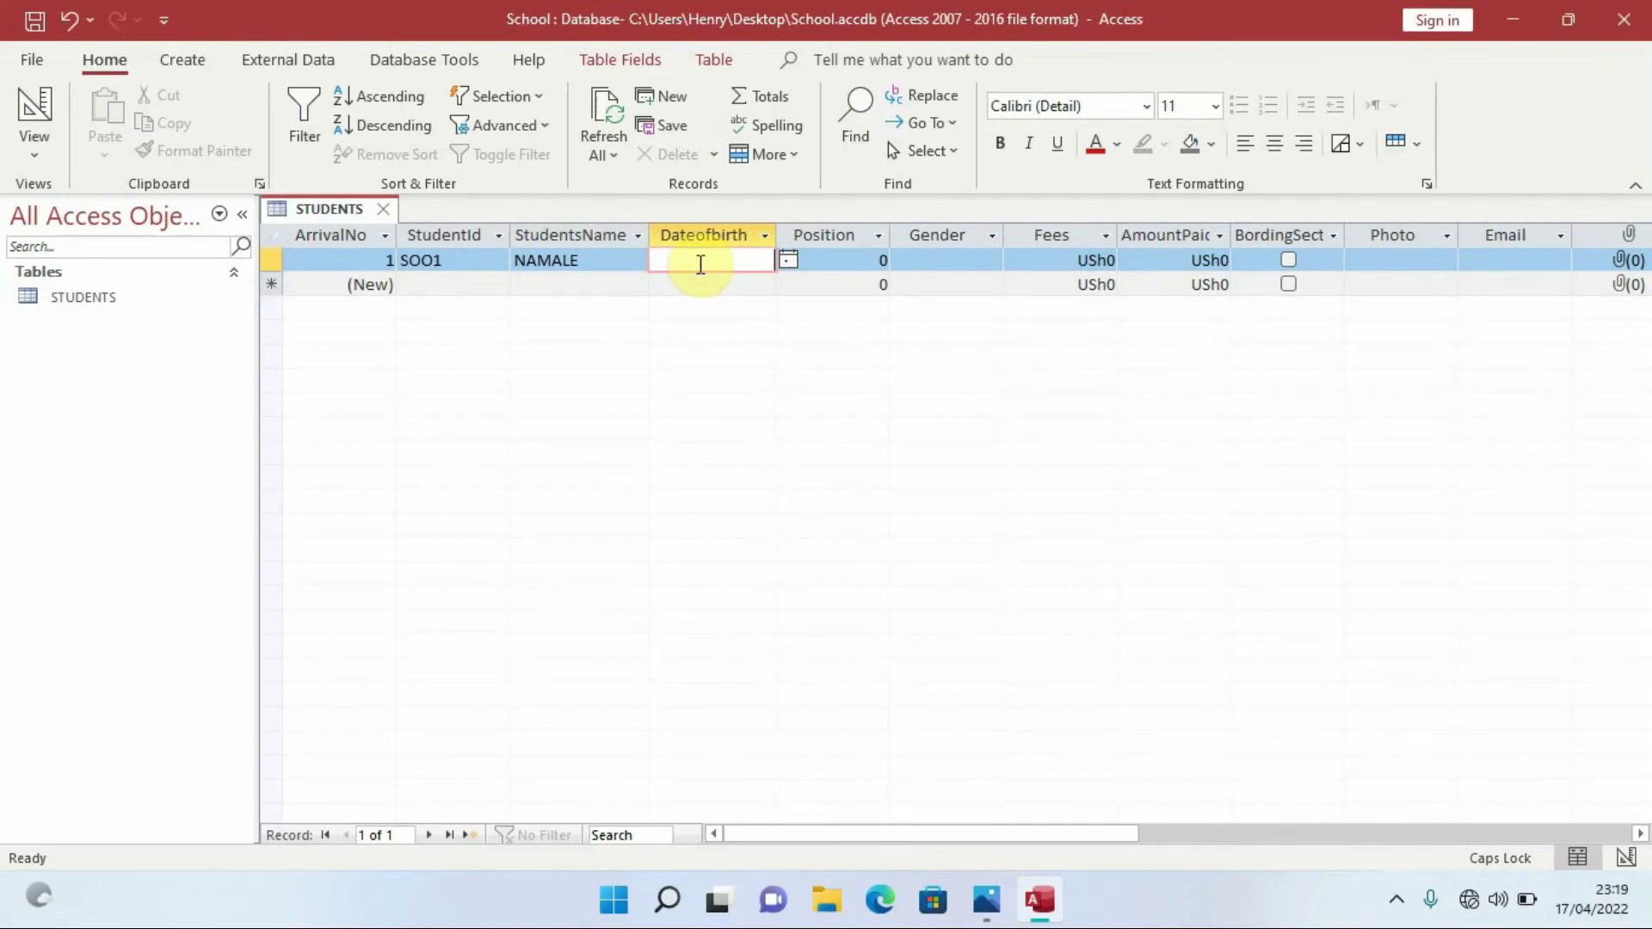
pyautogui.write('02/04/1999')
pyautogui.click(877, 256)
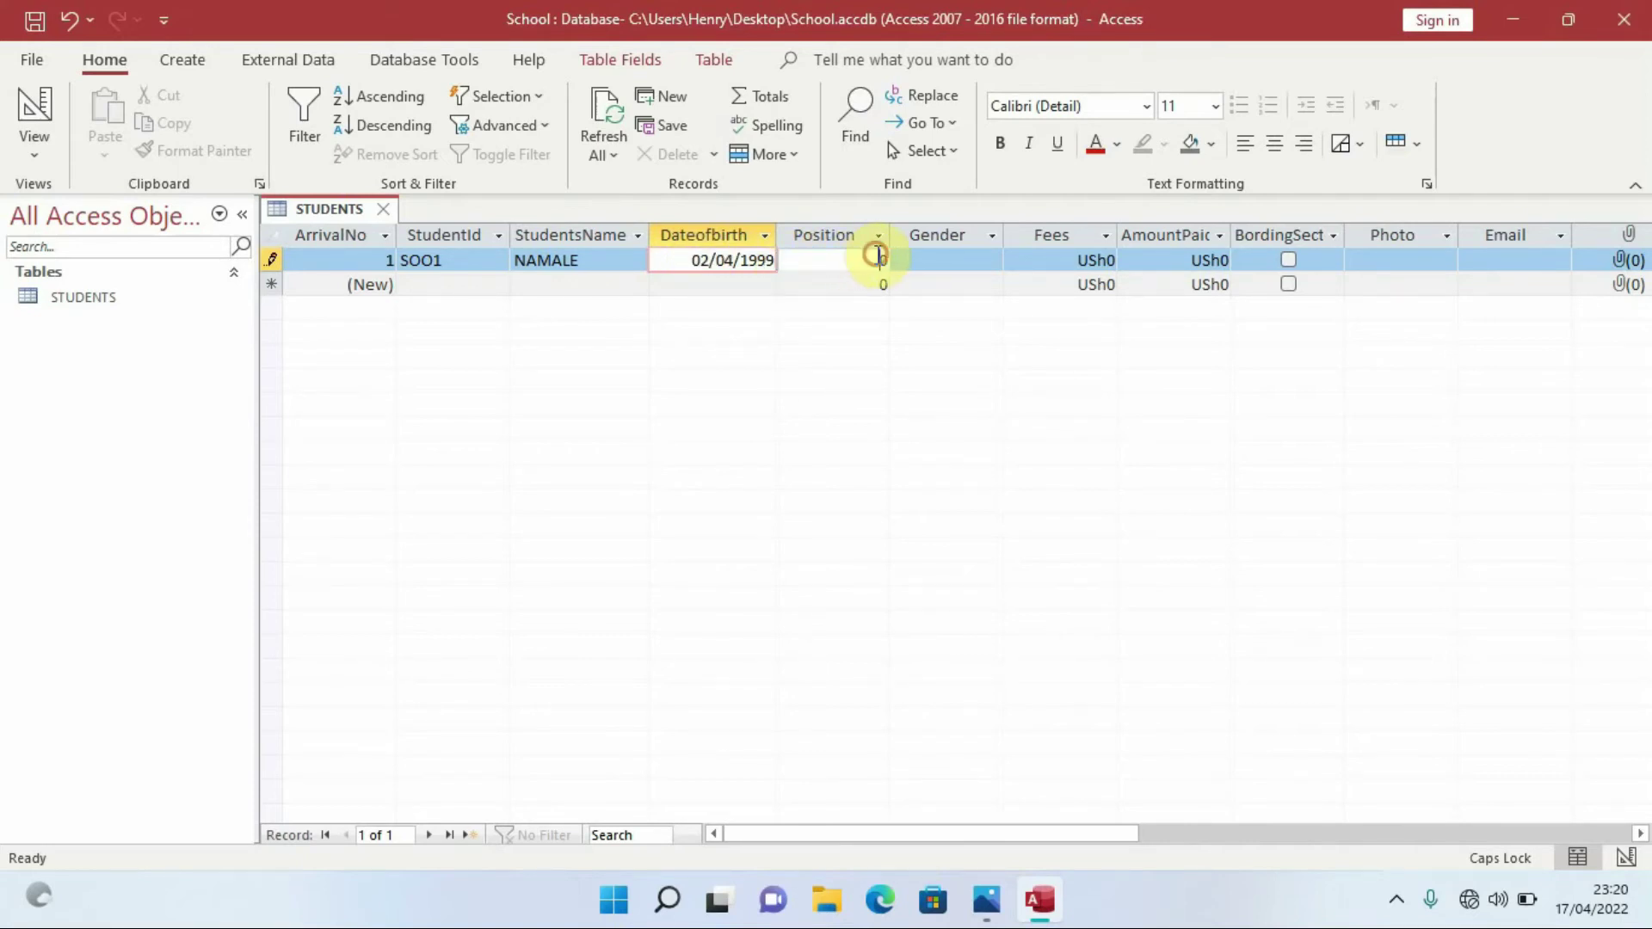
pyautogui.moveTo(873, 264); pyautogui.dragTo(890, 263)
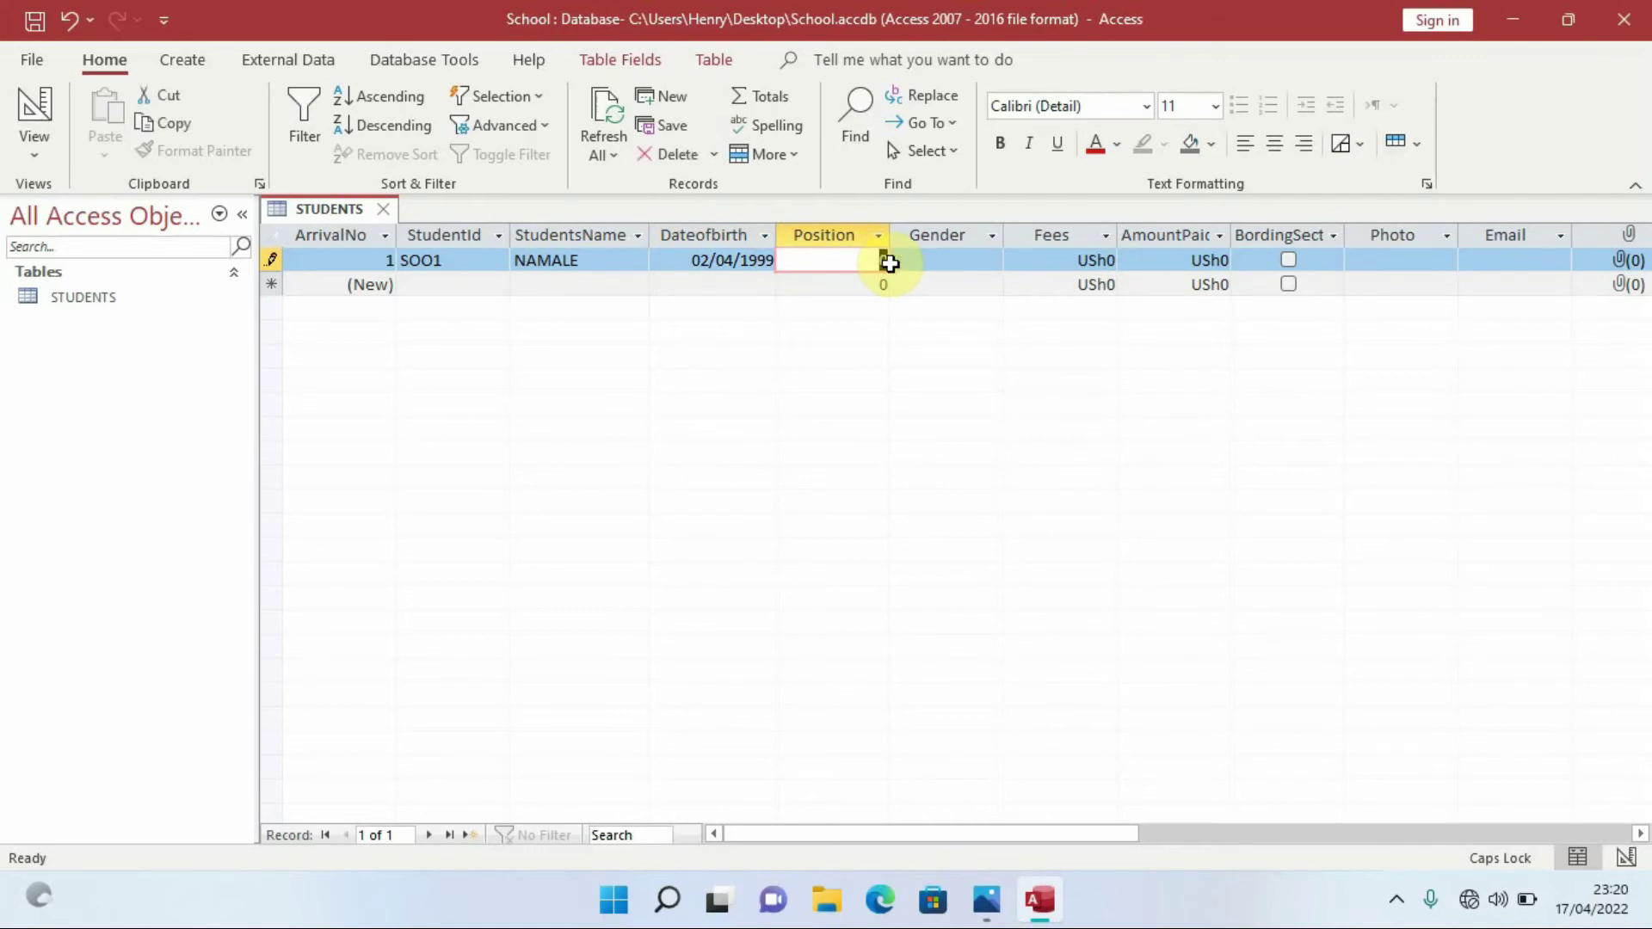
pyautogui.write('2')
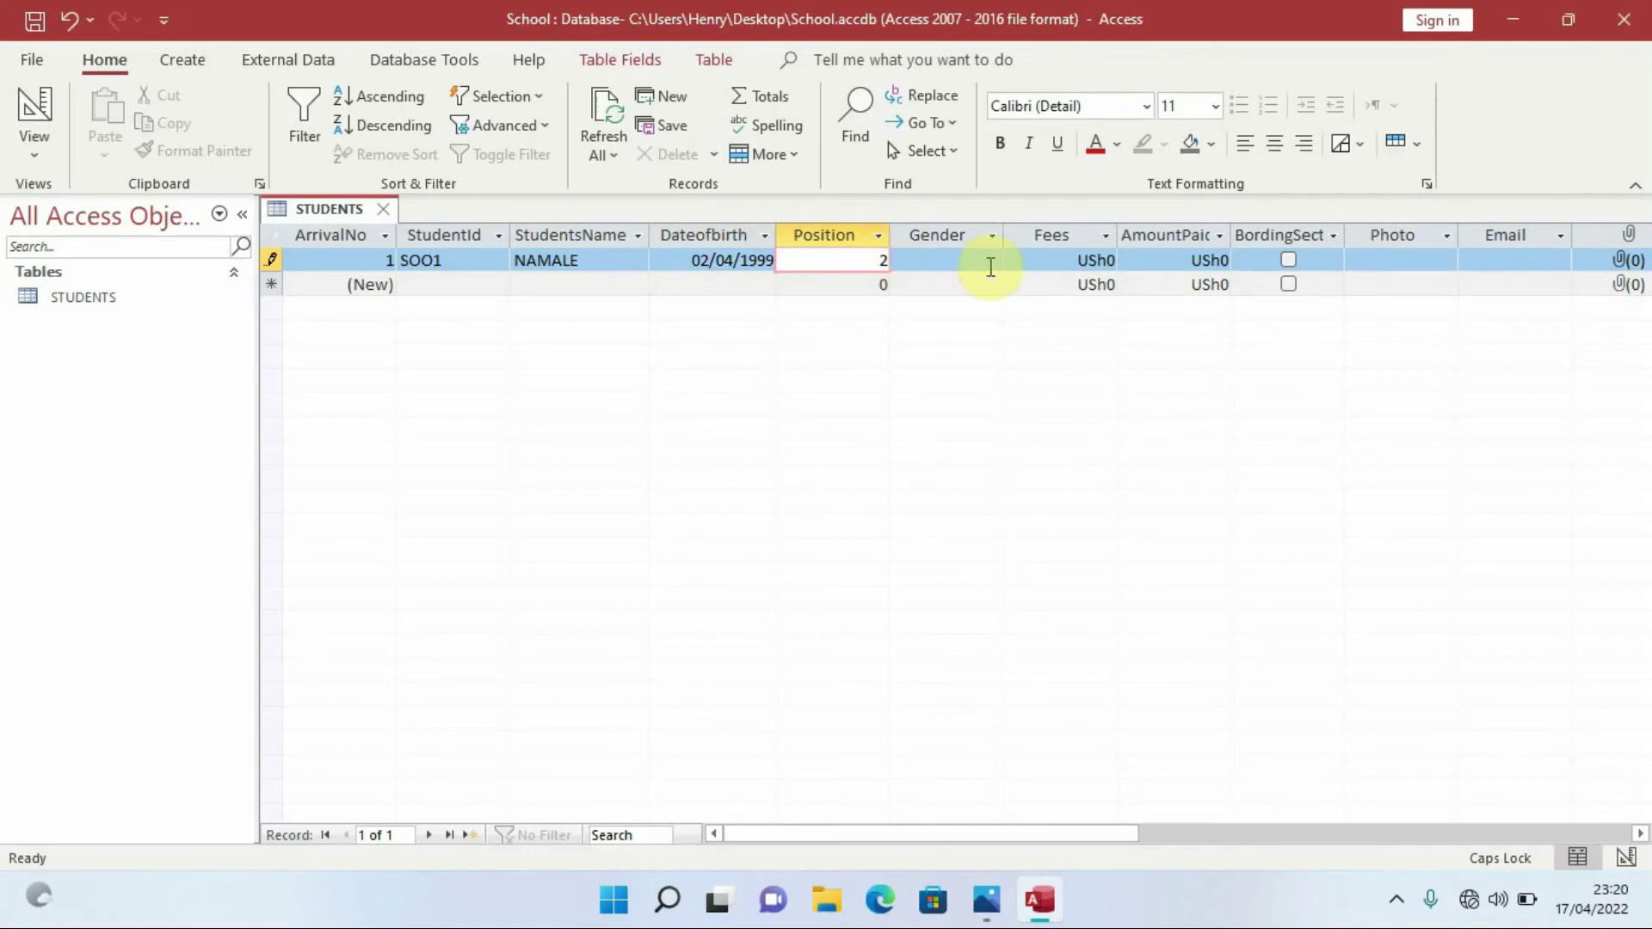
pyautogui.click(976, 259)
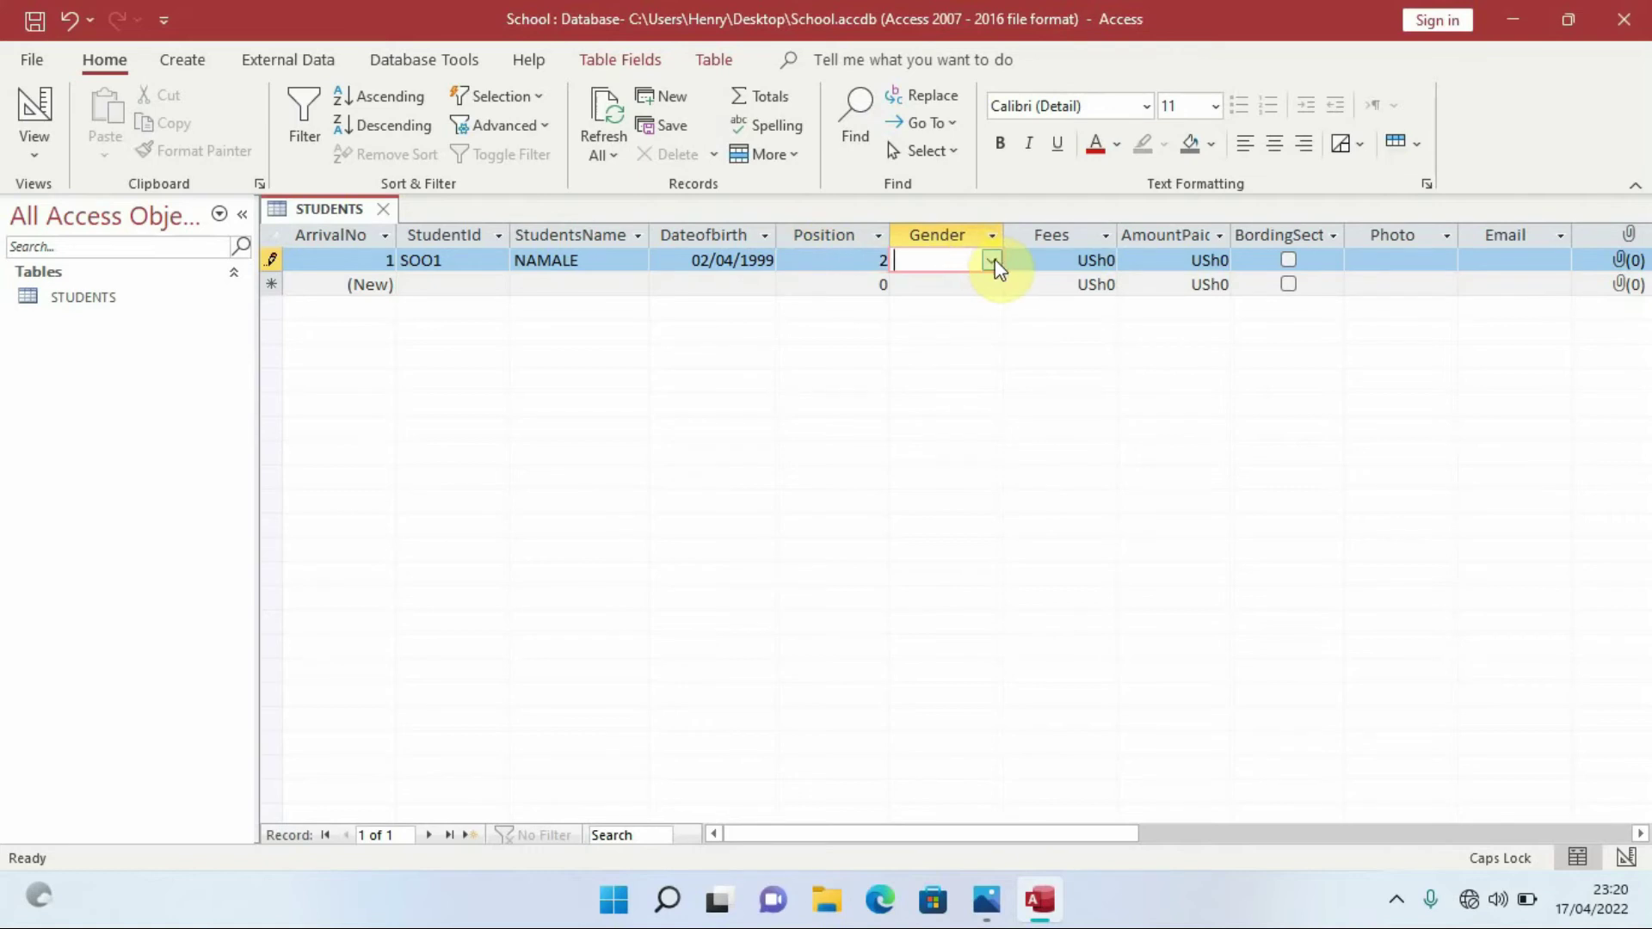
pyautogui.click(993, 260)
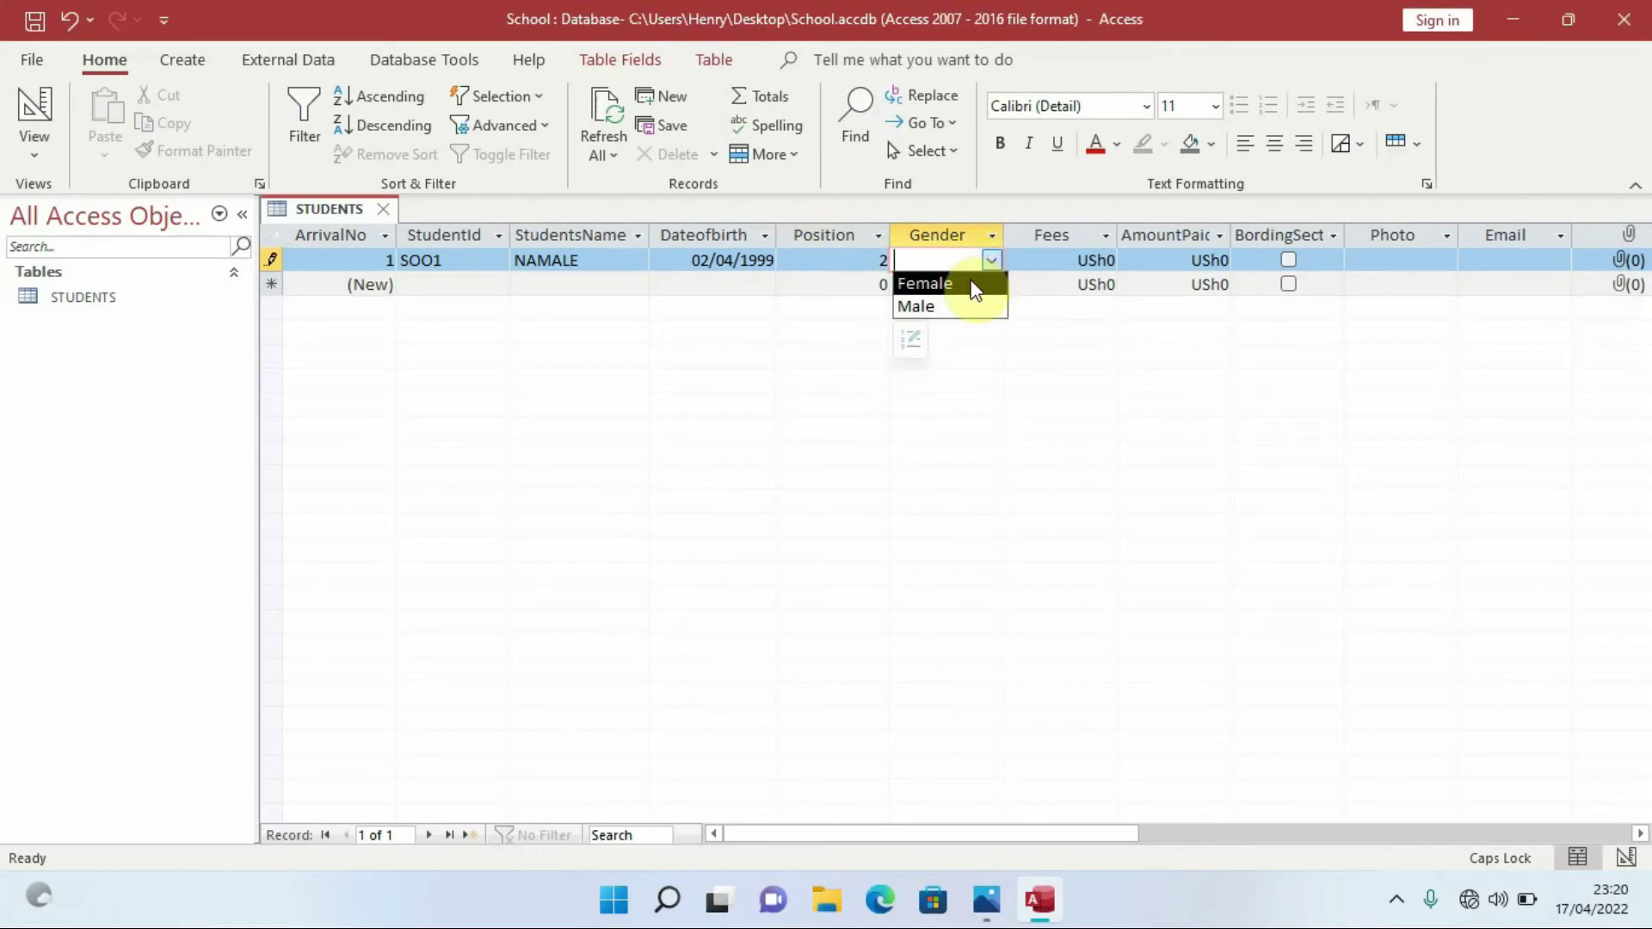
pyautogui.click(977, 283)
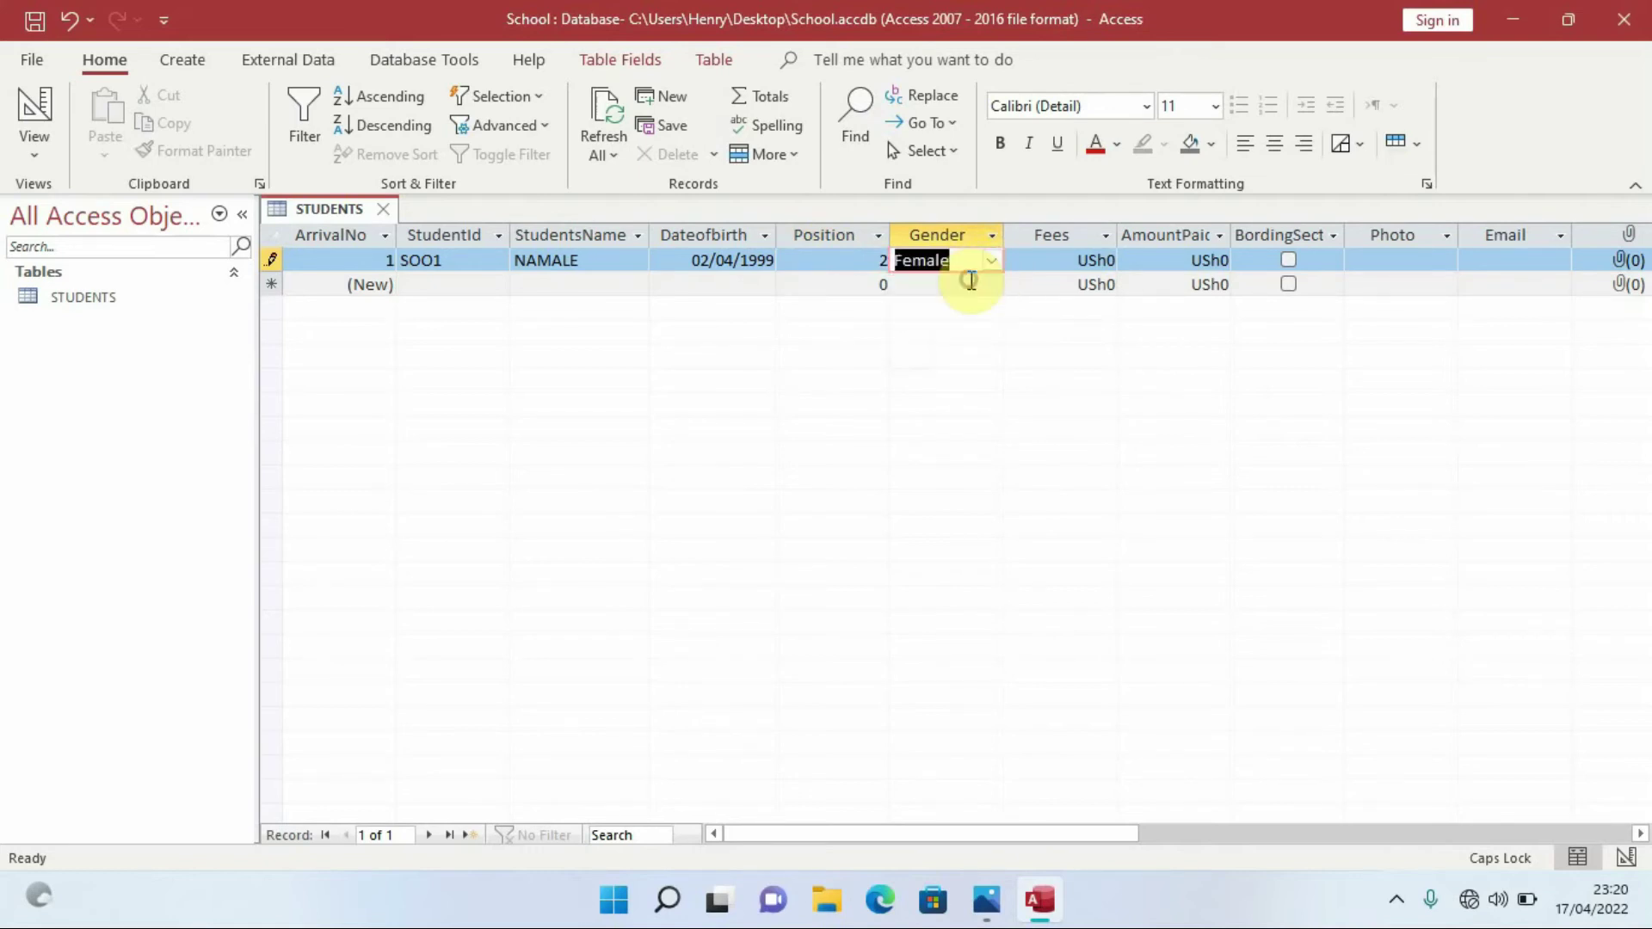
pyautogui.click(1077, 259)
# Enter Fees of 200000 and AmountPaid of 100000 for the first student
pyautogui.click(1112, 258)
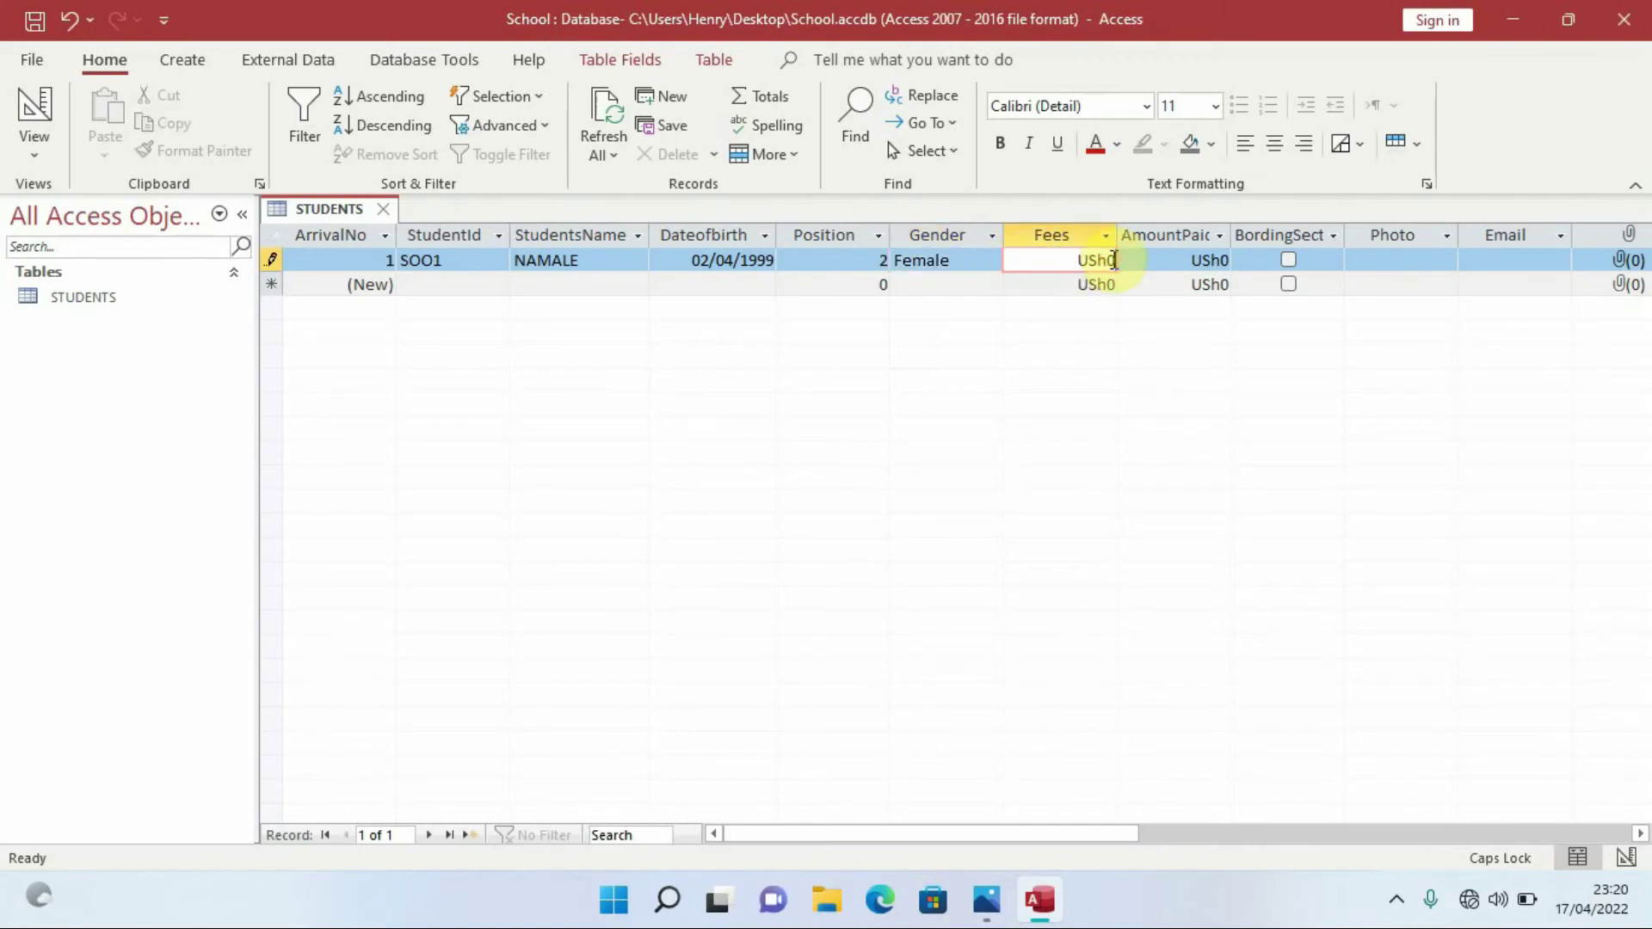
pyautogui.press('BackSpace')
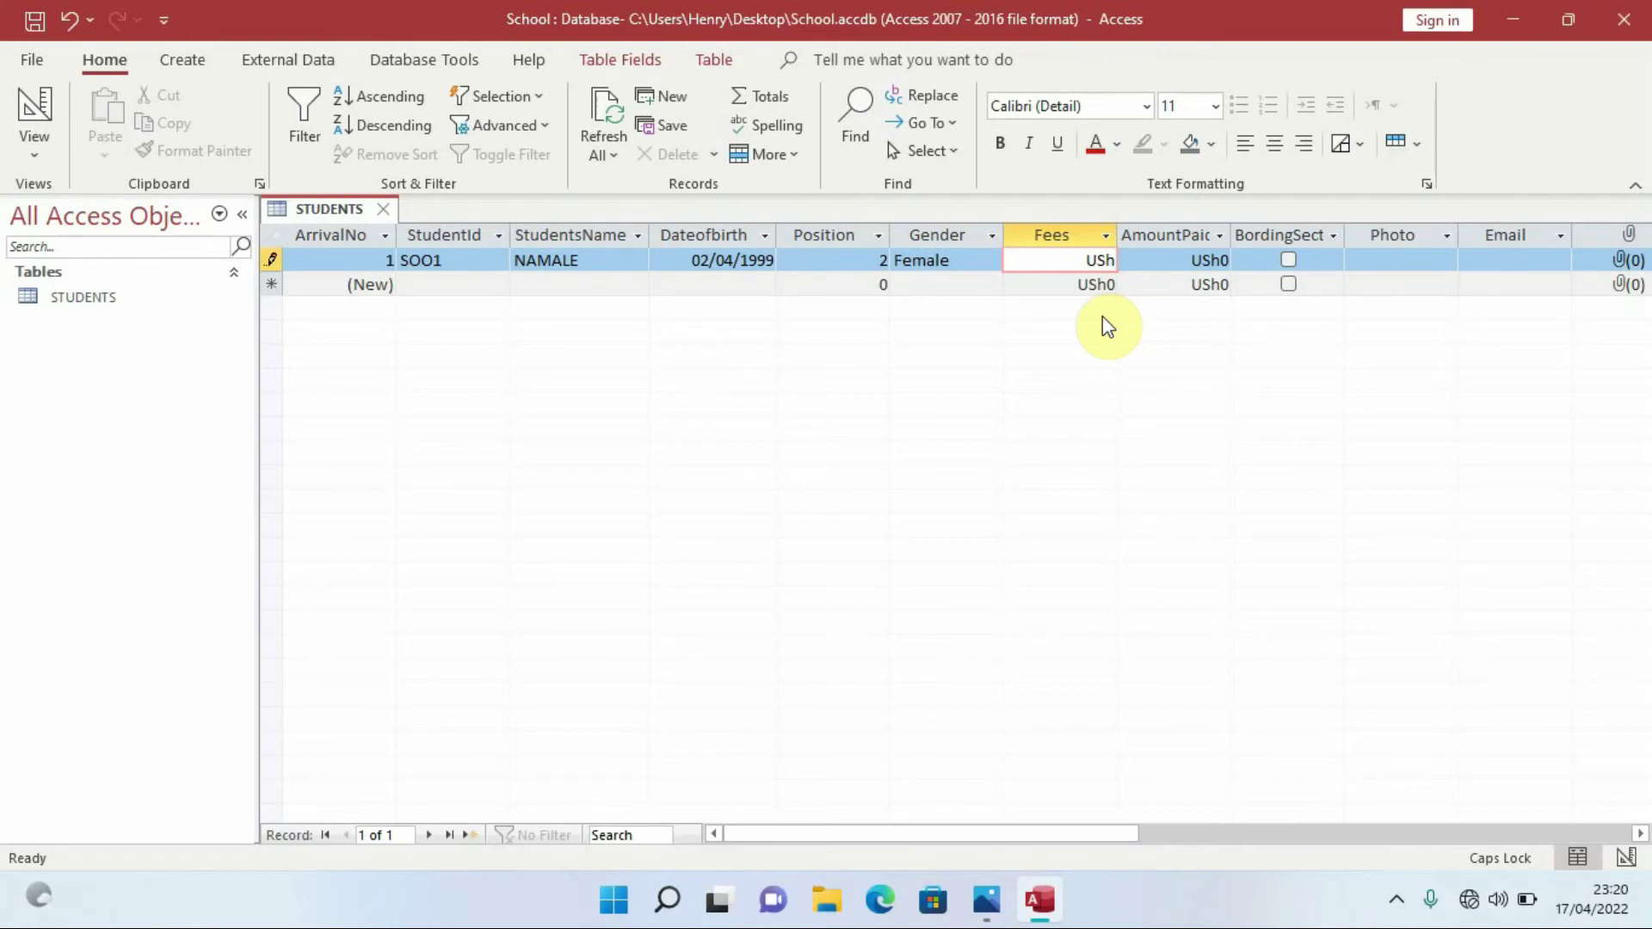
pyautogui.write('200000')
pyautogui.click(1210, 260)
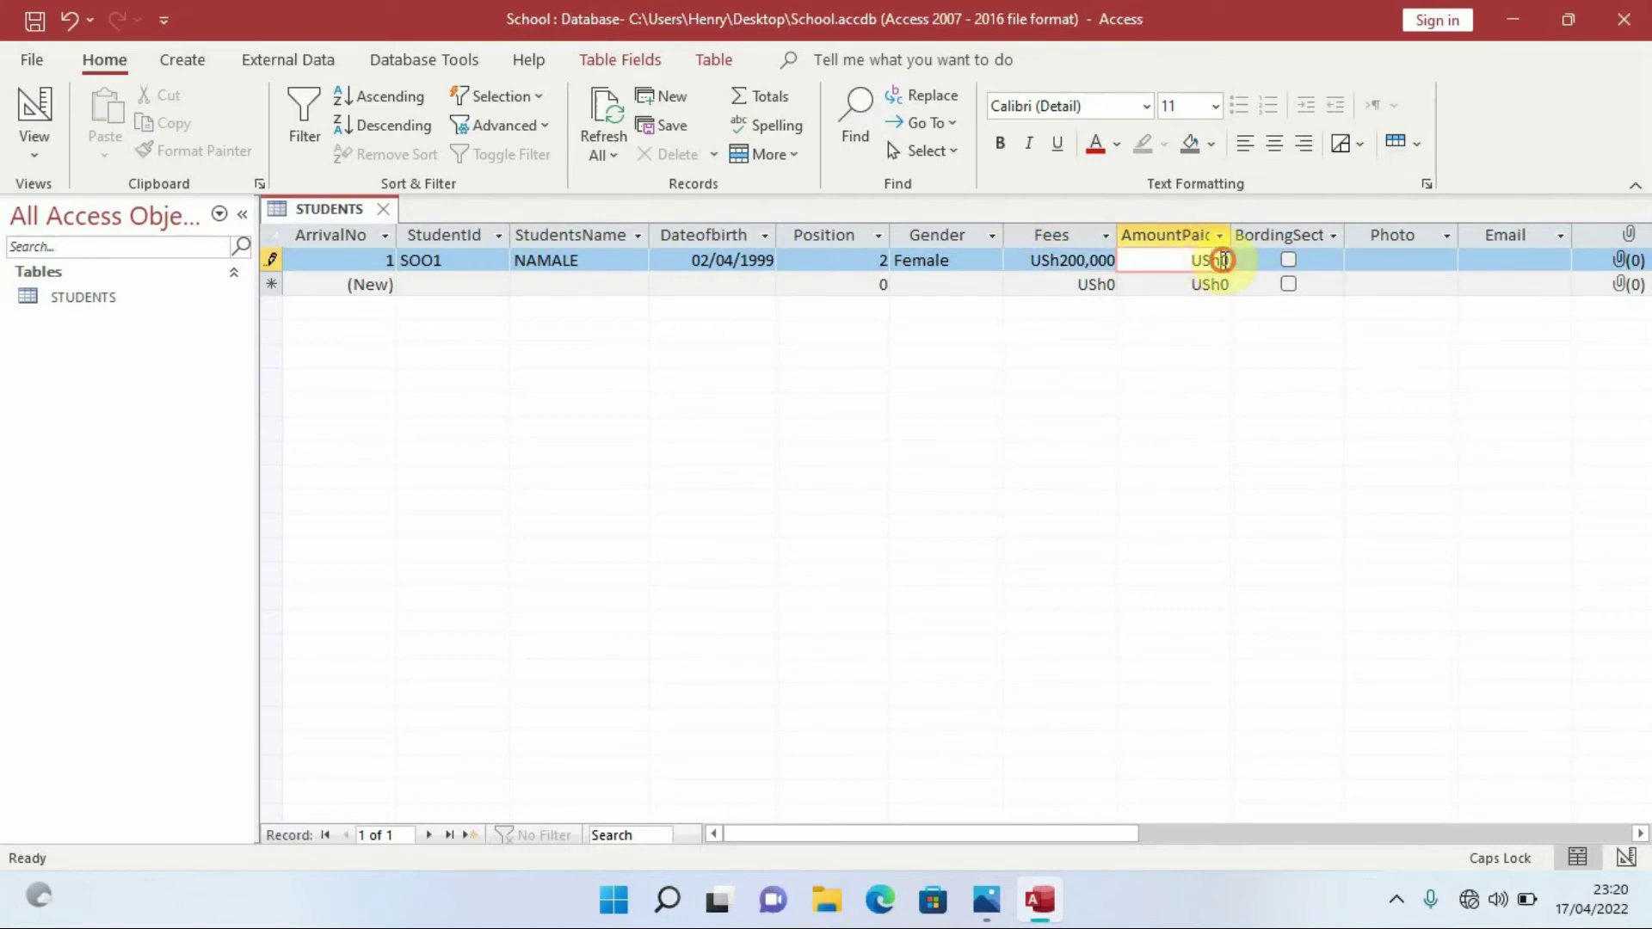
pyautogui.press('Delete')
pyautogui.write('100000')
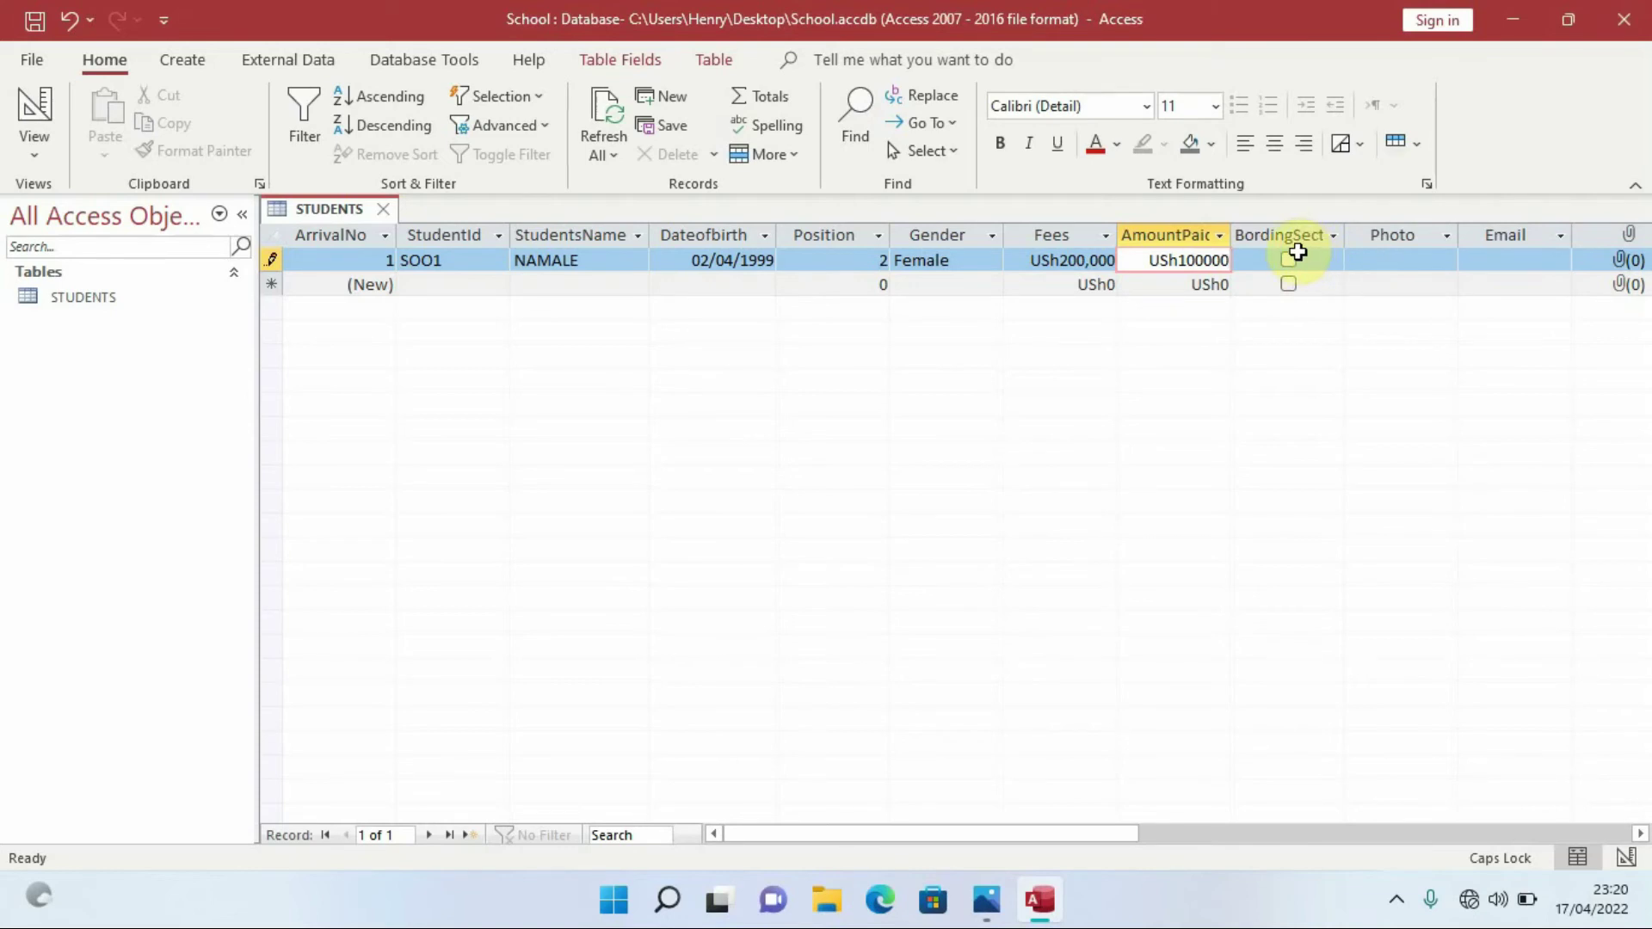
# Widen the BordingSection and AmountPaid columns, shrink the object list, and tick BordingSection
pyautogui.moveTo(1346, 232); pyautogui.dragTo(1363, 230)
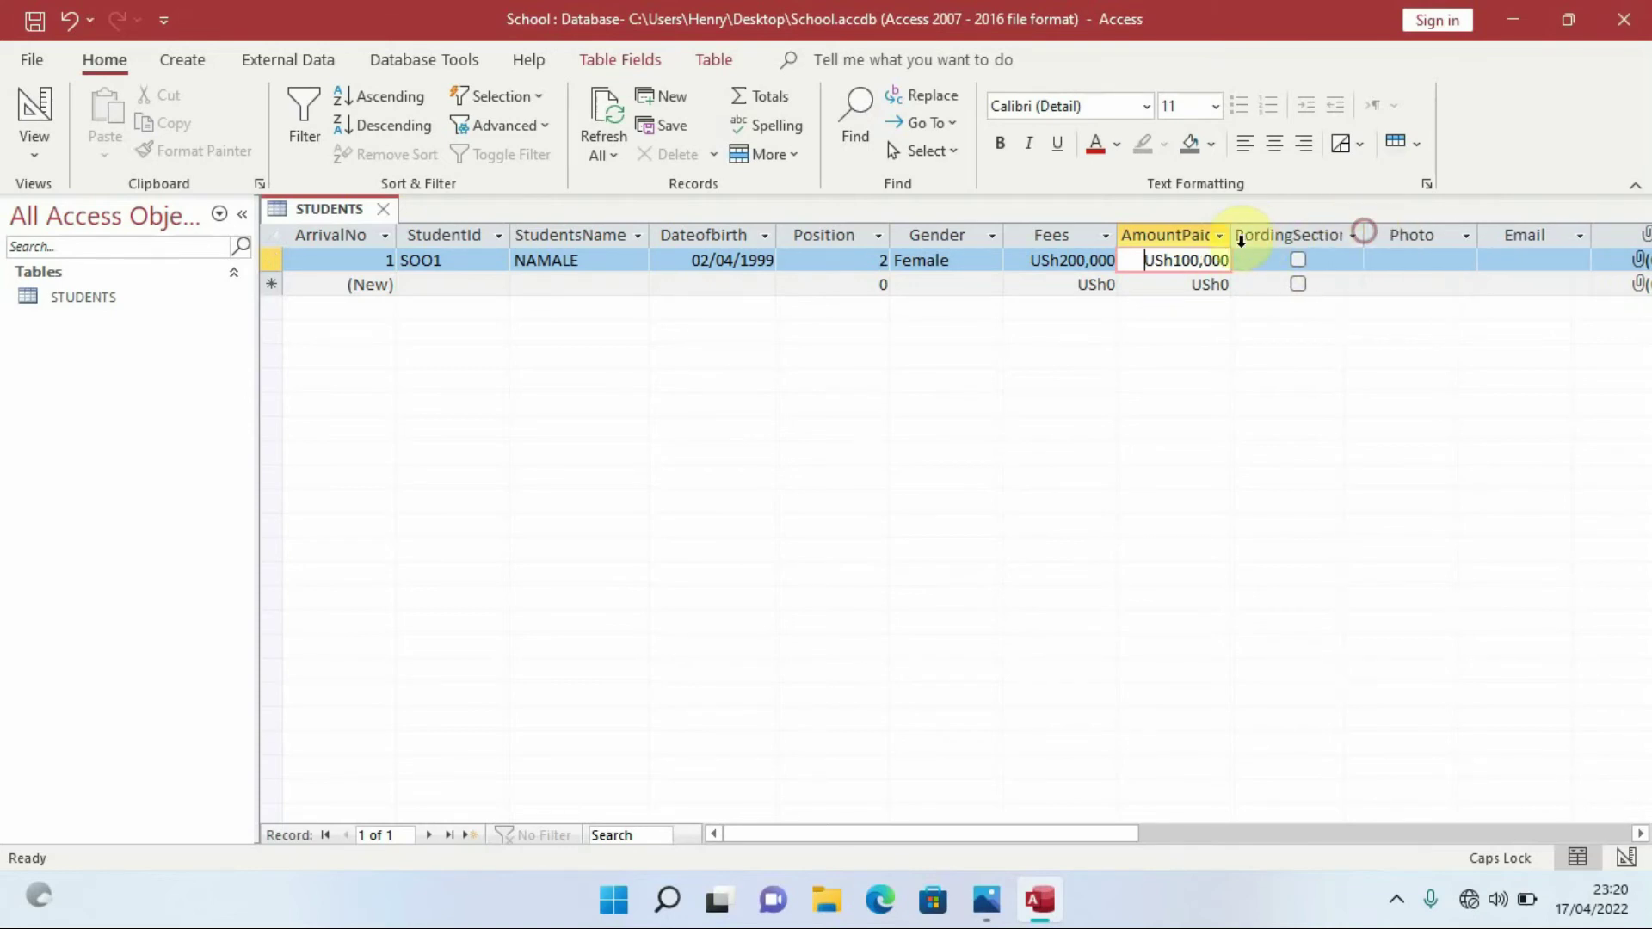
pyautogui.moveTo(1236, 232); pyautogui.dragTo(1246, 231)
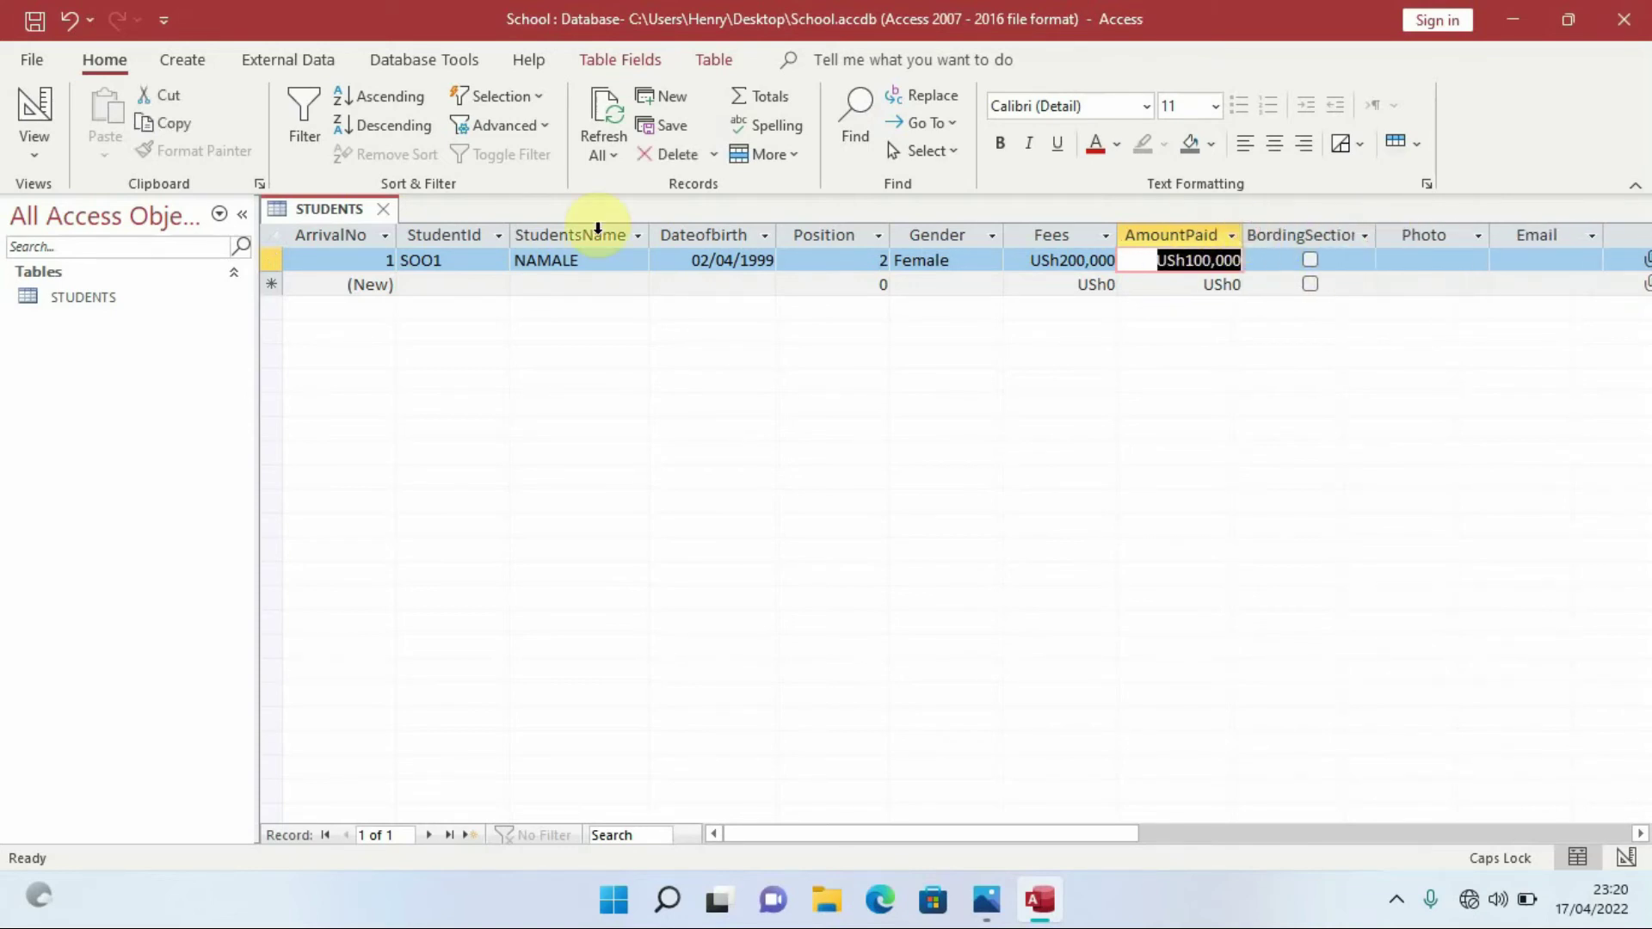
pyautogui.moveTo(251, 359); pyautogui.dragTo(170, 358)
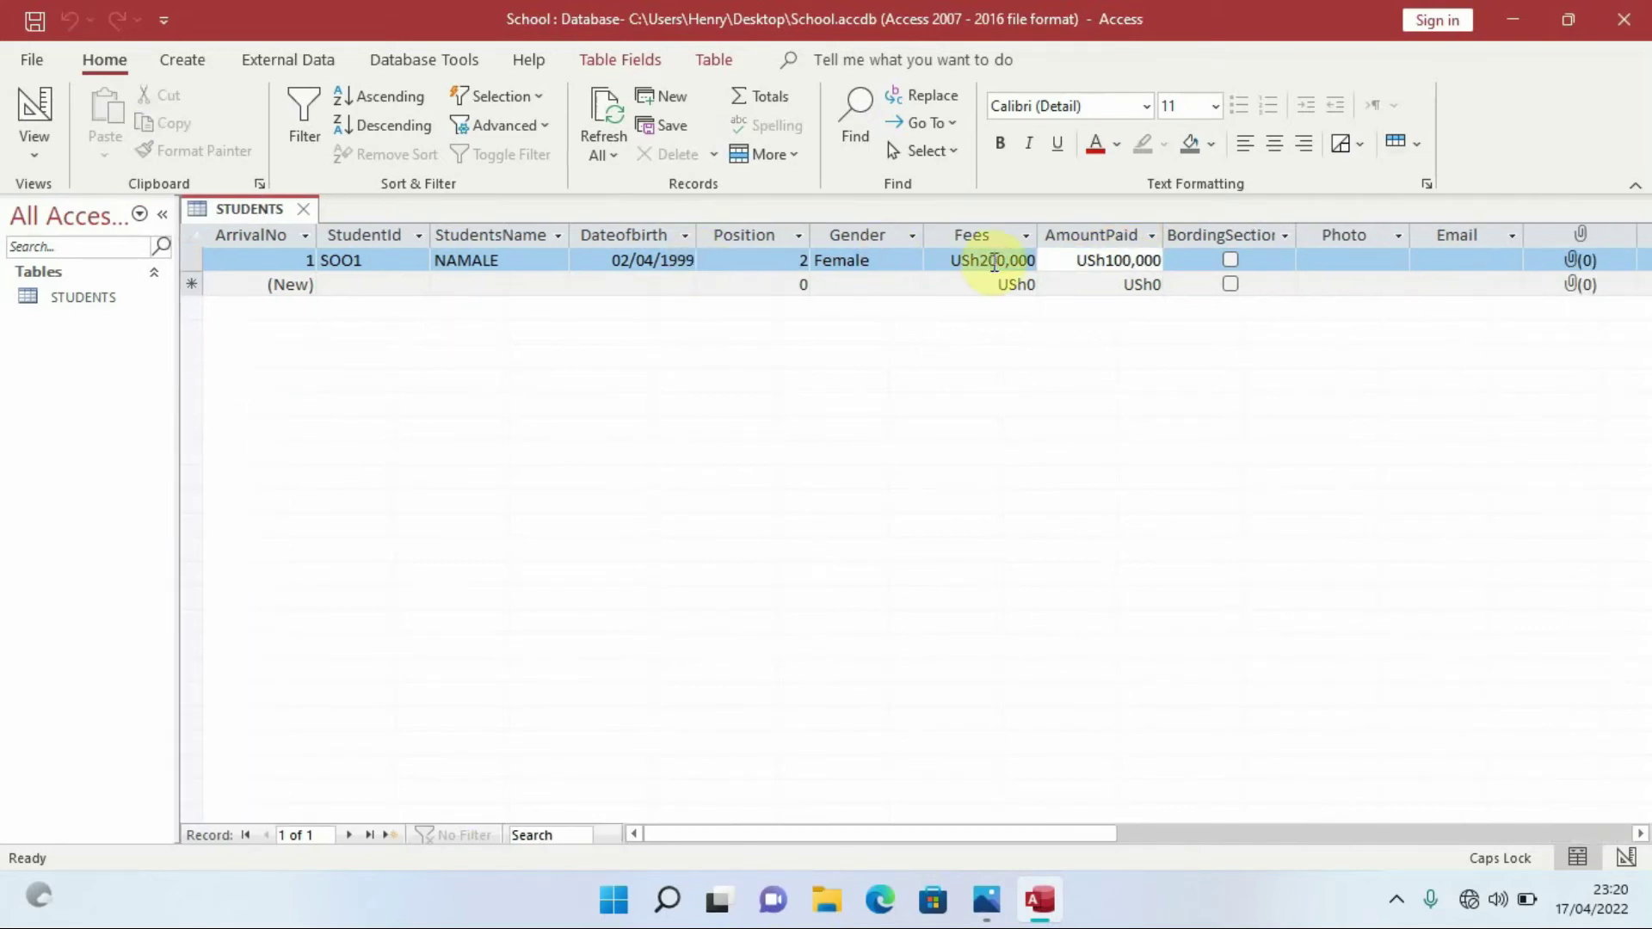
pyautogui.click(1231, 258)
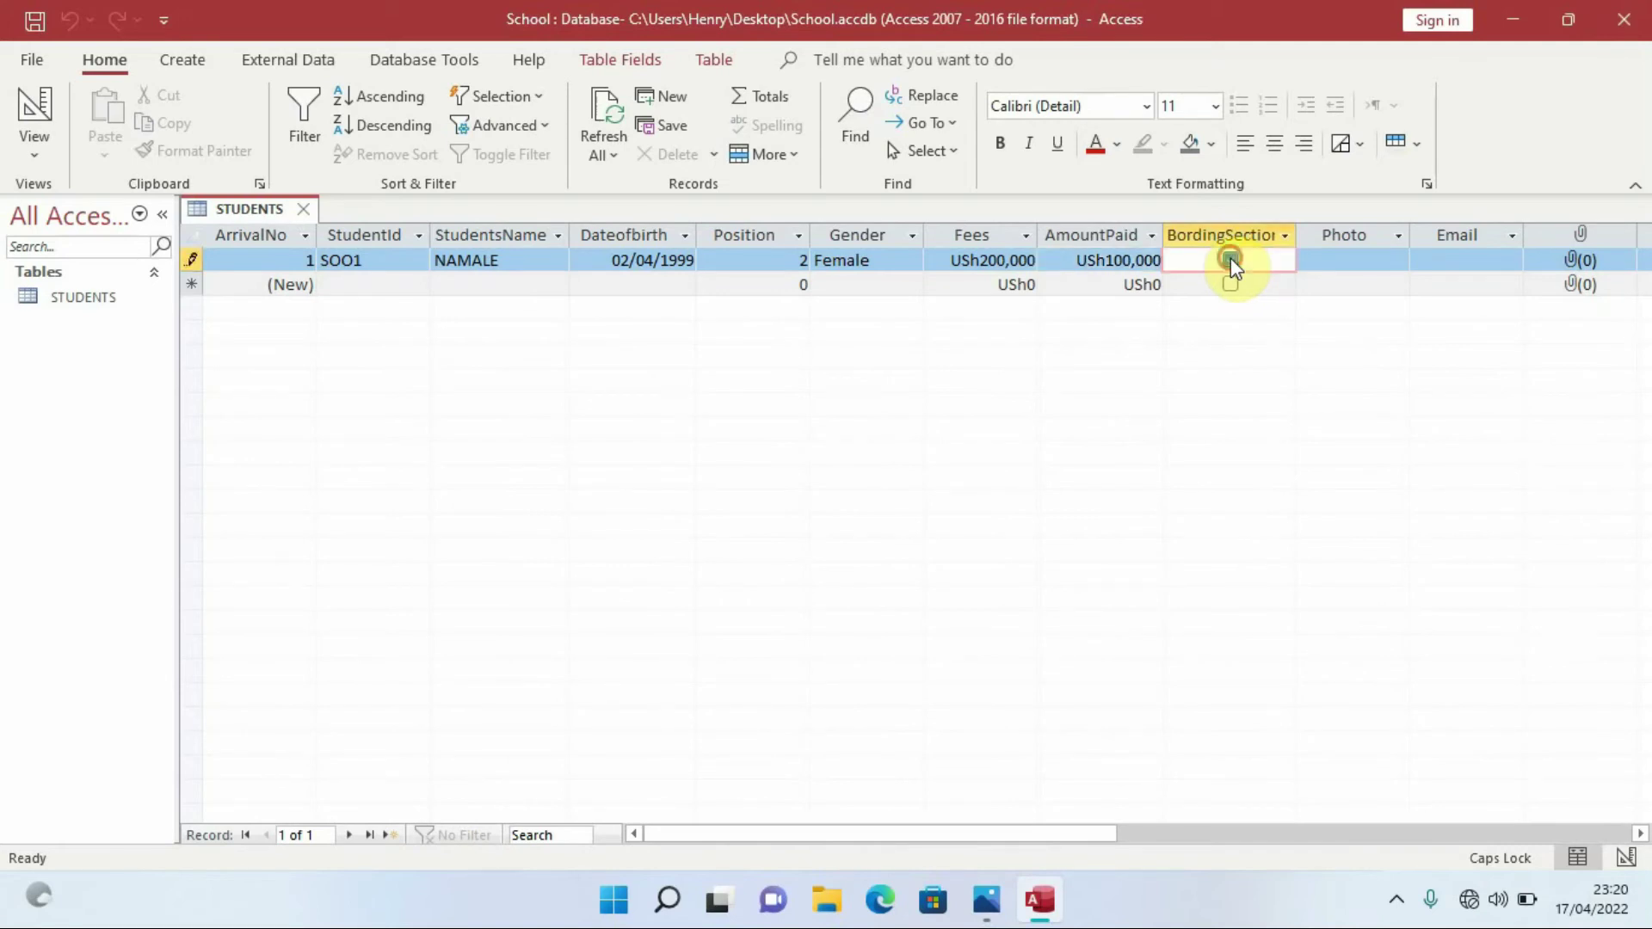
pyautogui.click(1361, 262)
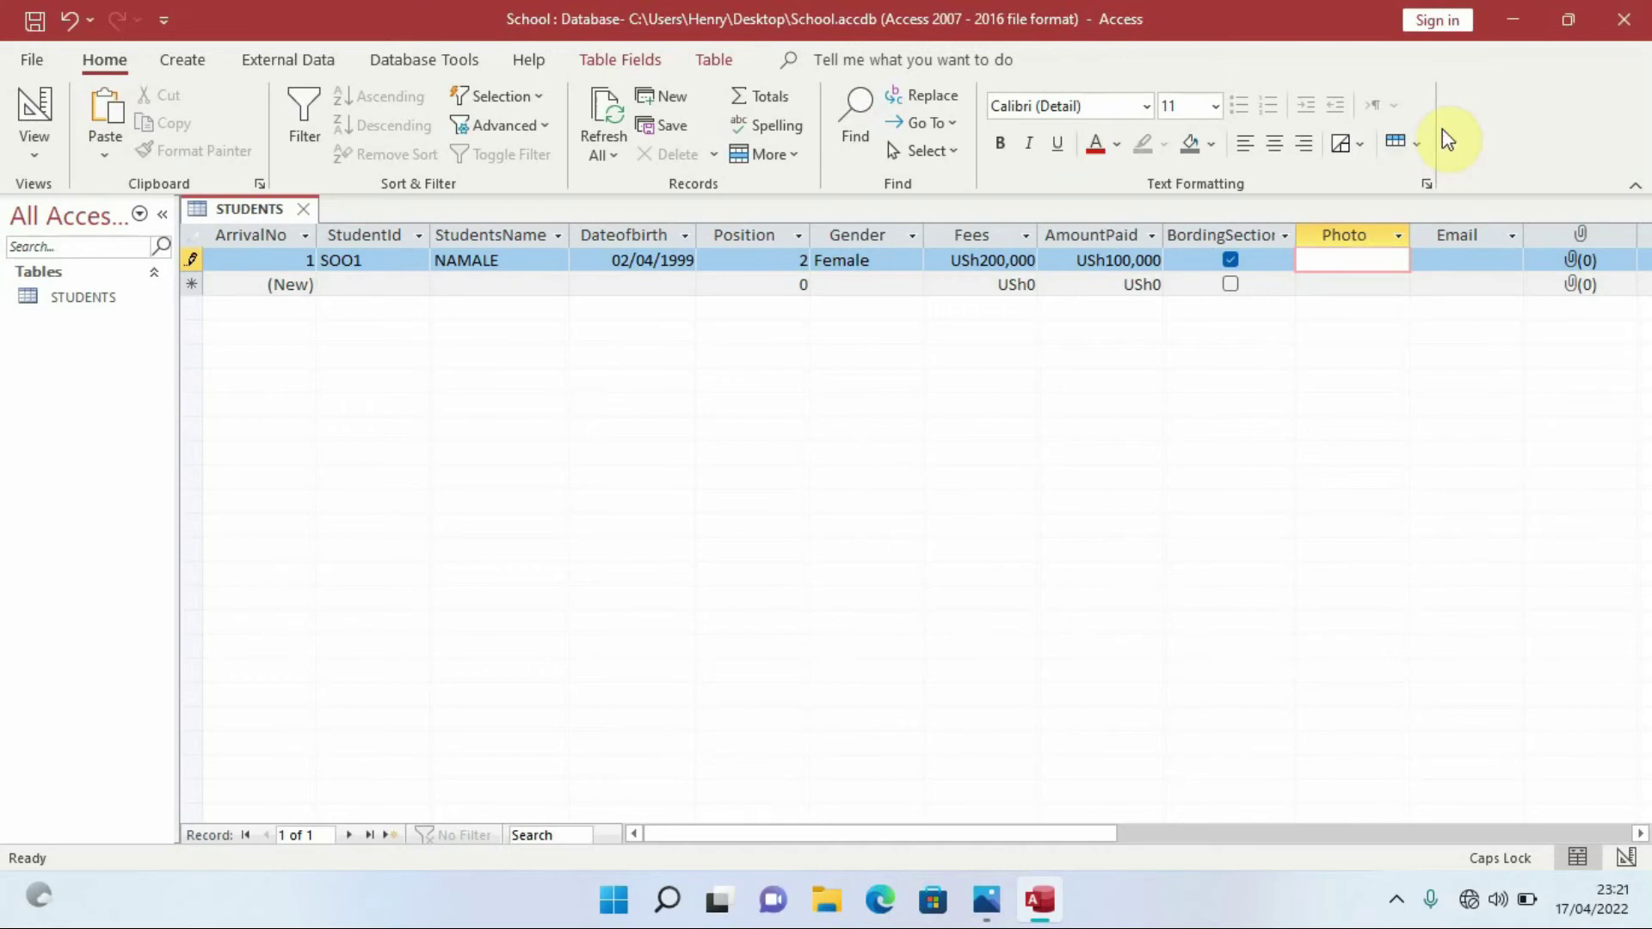
# Copy HAMIDAH.jpg from the desktop ereg folder, then bring Access back up
pyautogui.click(1513, 24)
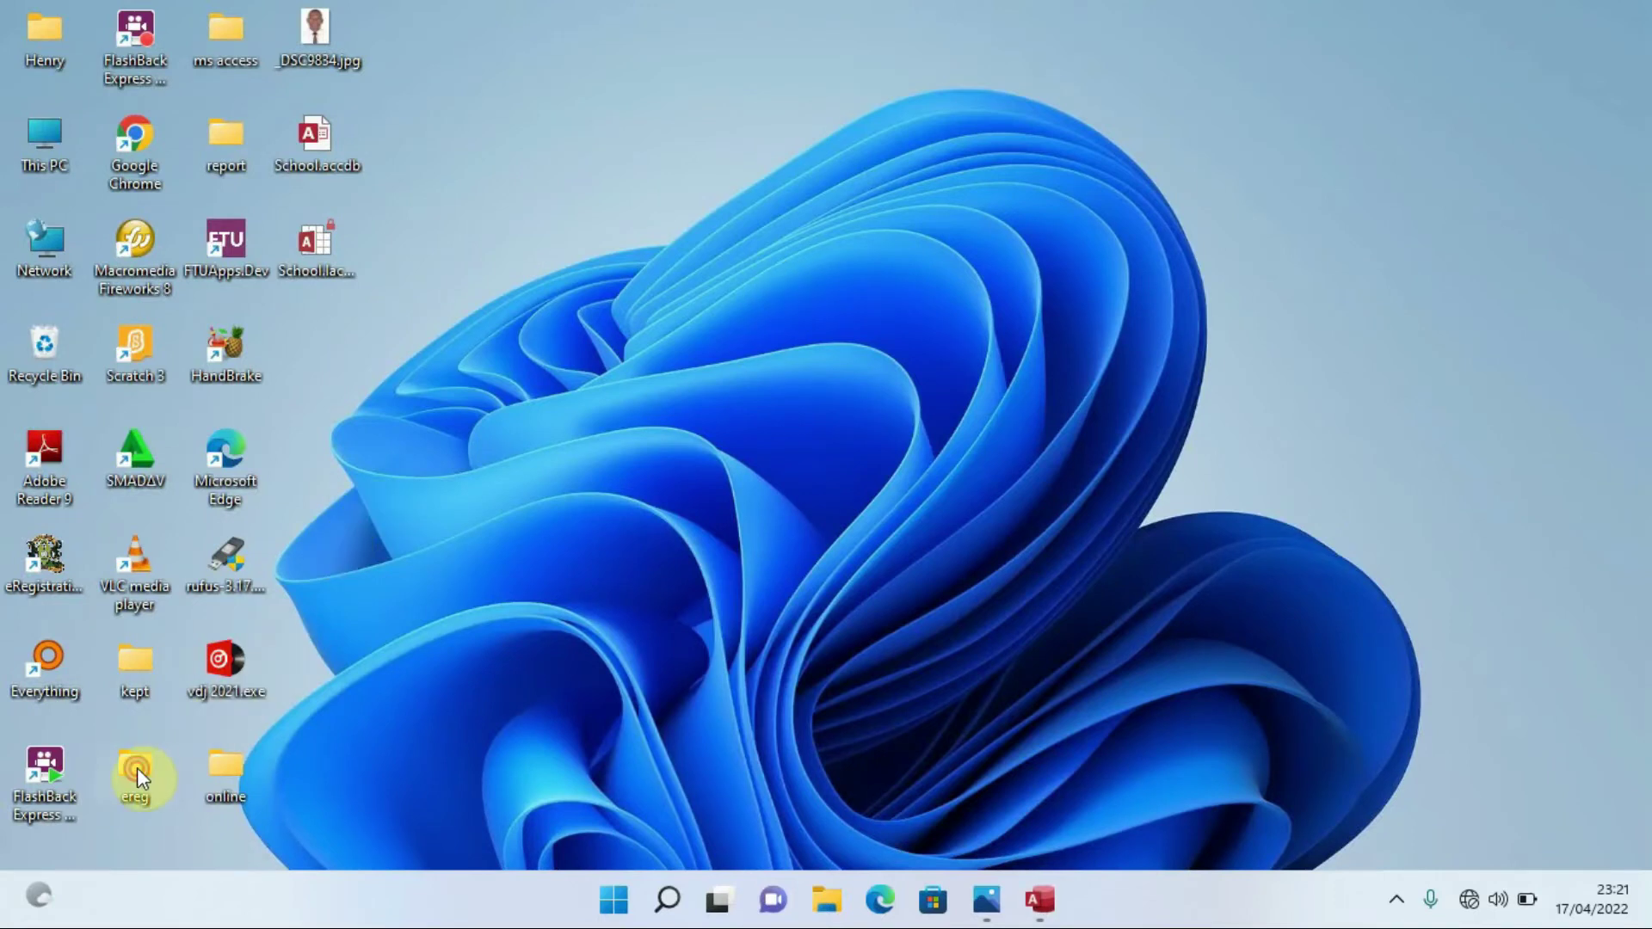
pyautogui.doubleClick(135, 767)
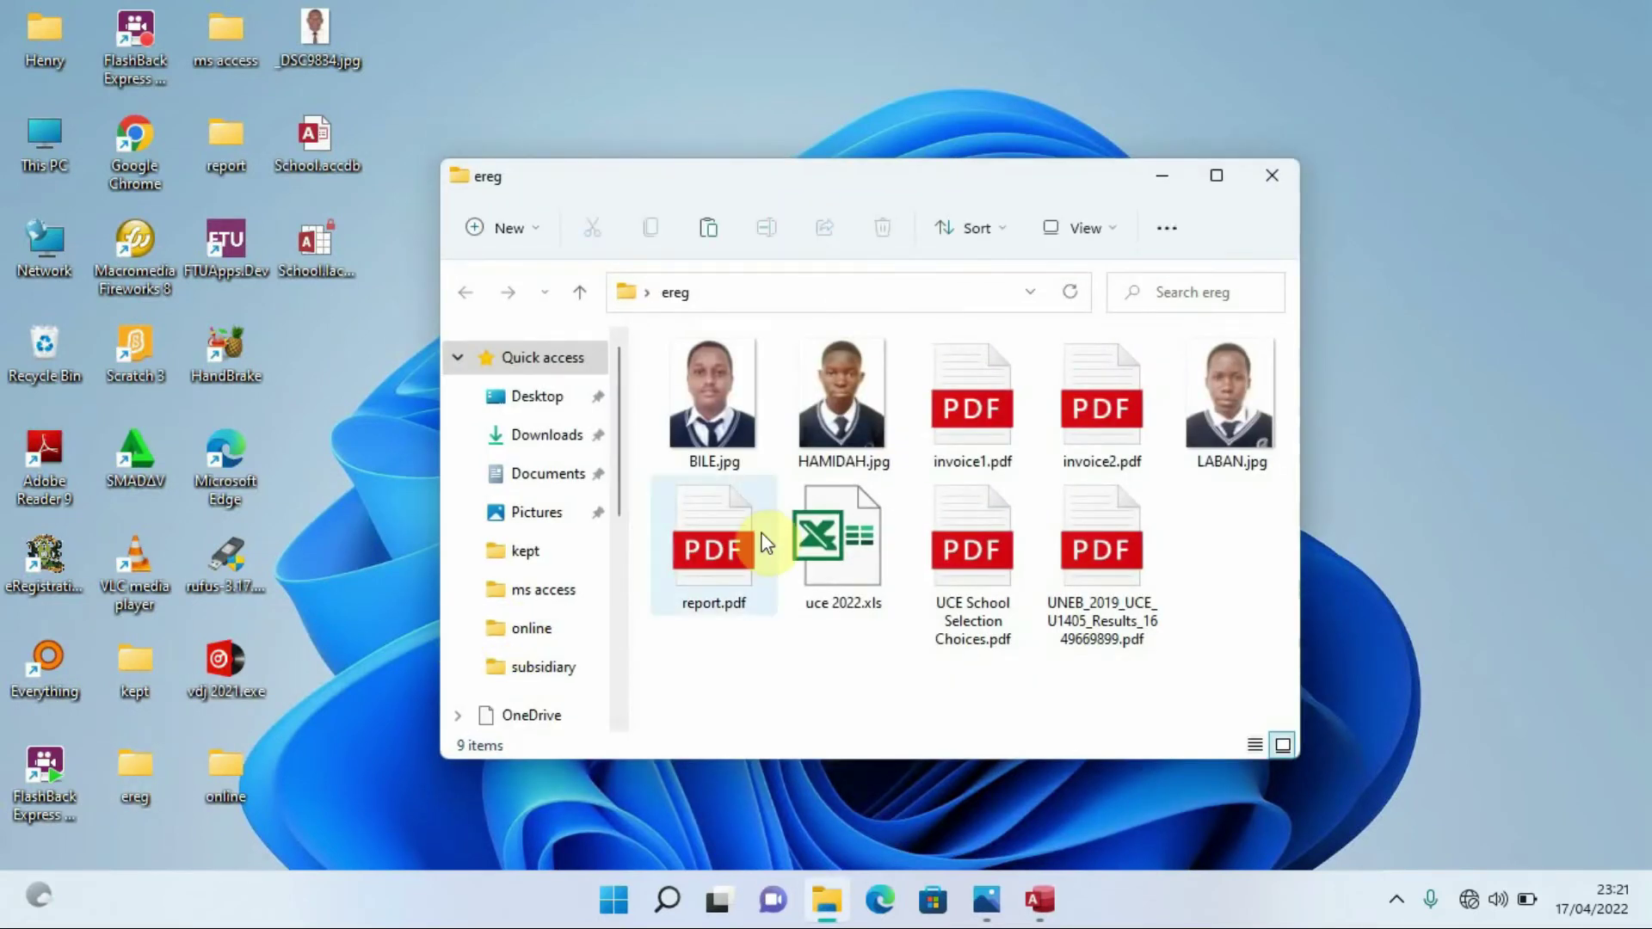
pyautogui.doubleClick(842, 394)
pyautogui.rightClick(841, 396)
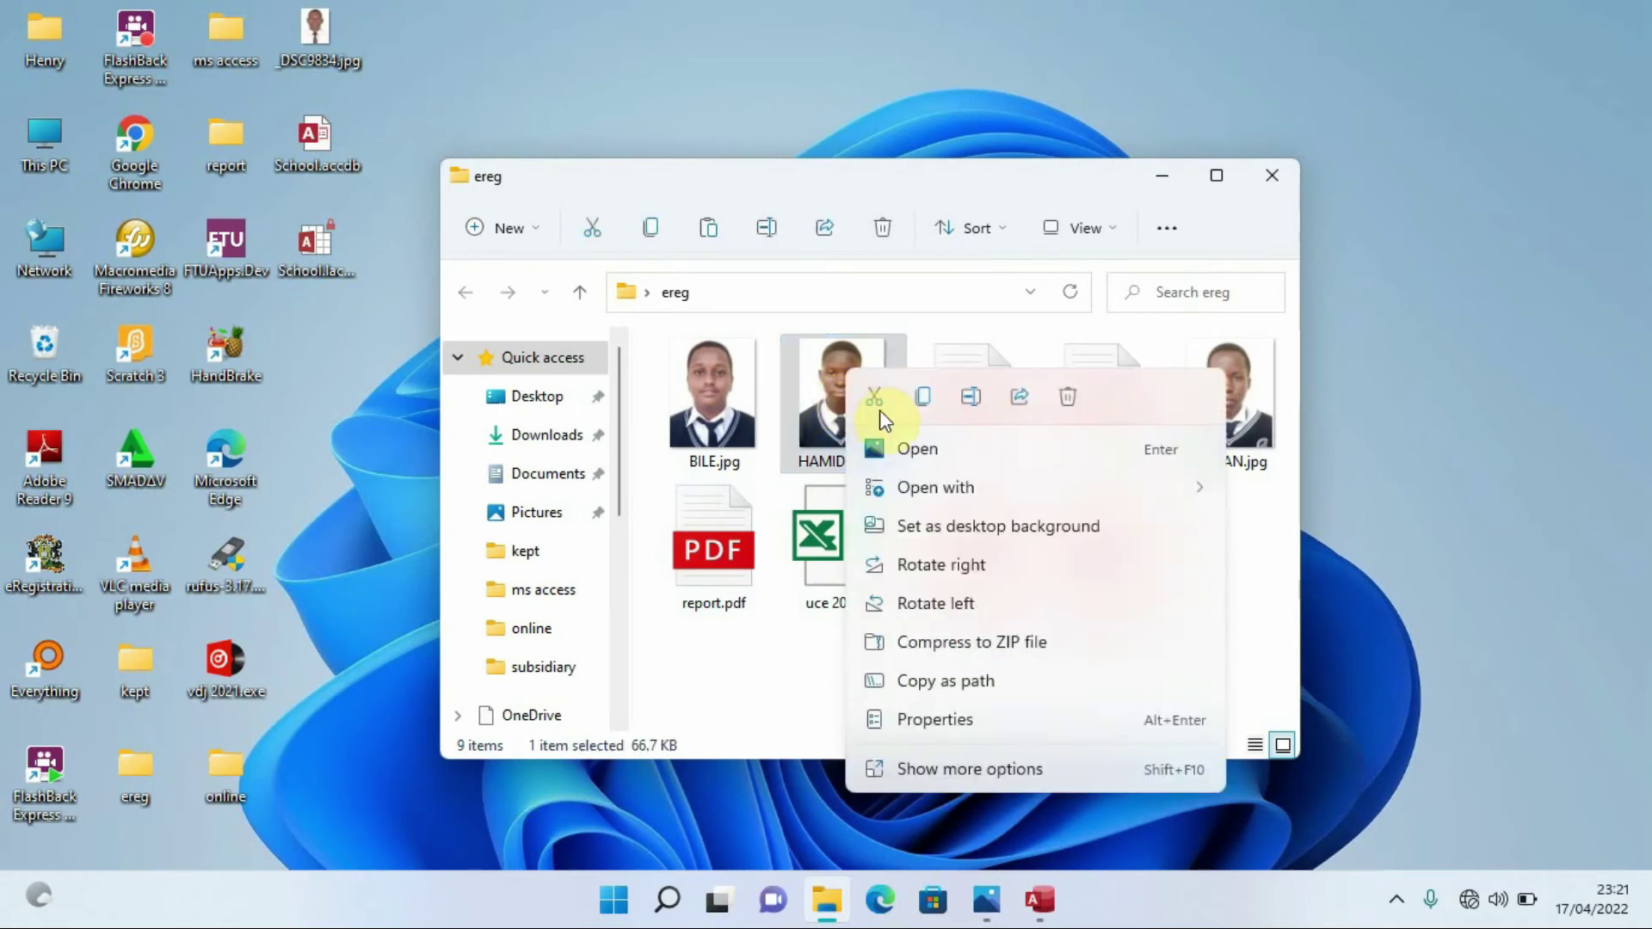
pyautogui.click(942, 774)
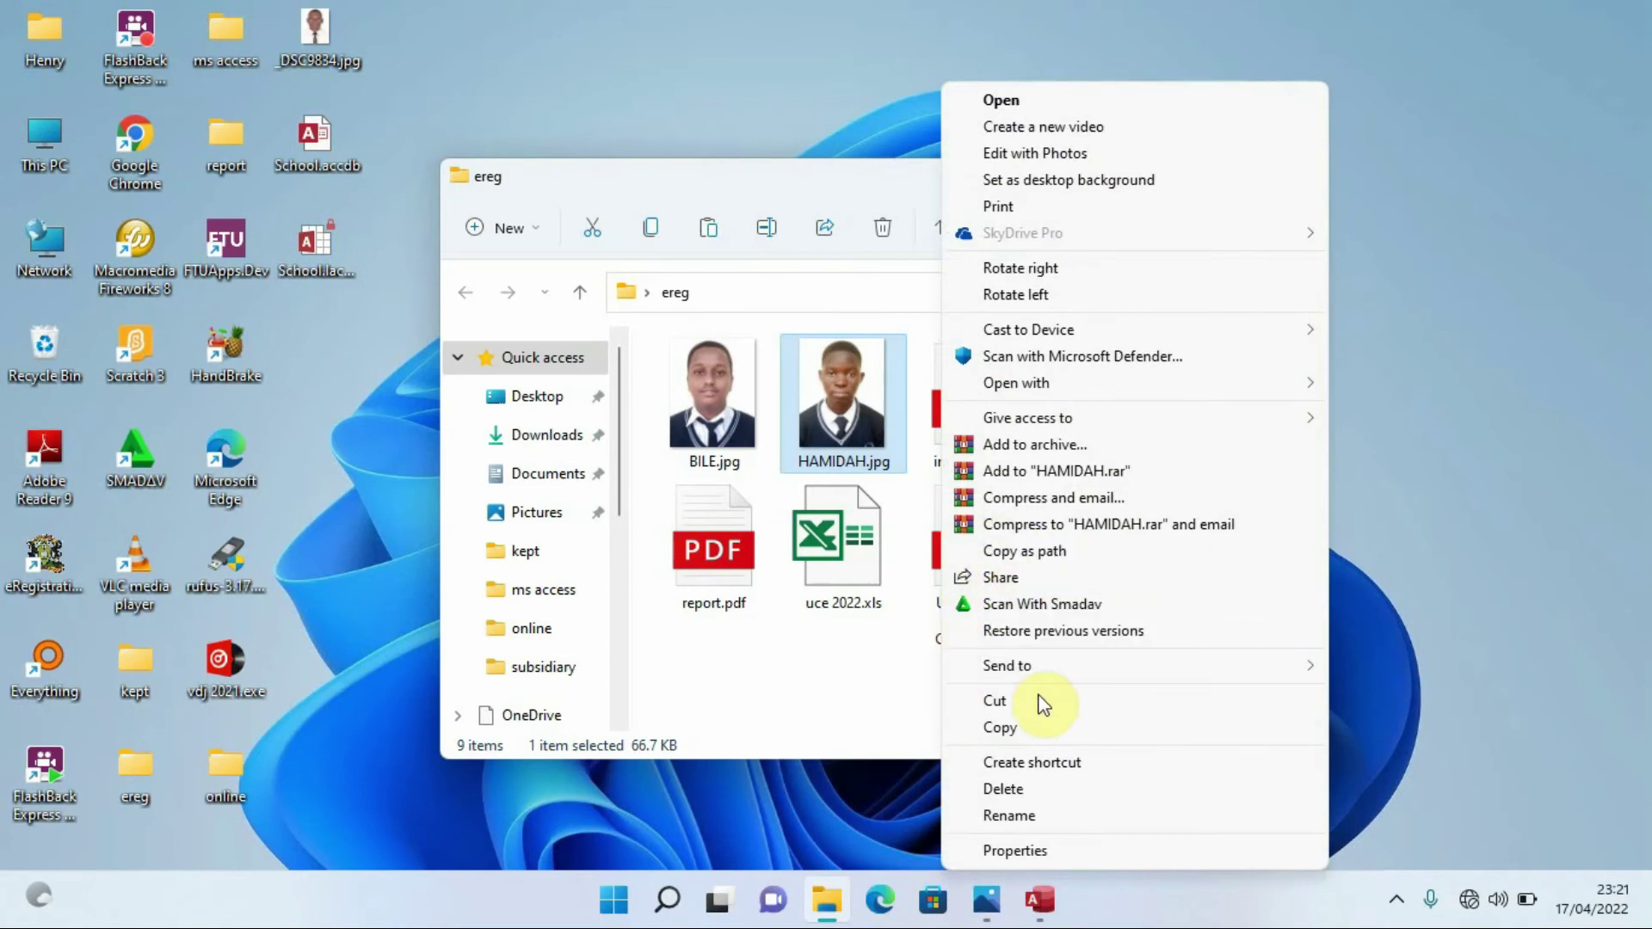
pyautogui.click(1035, 728)
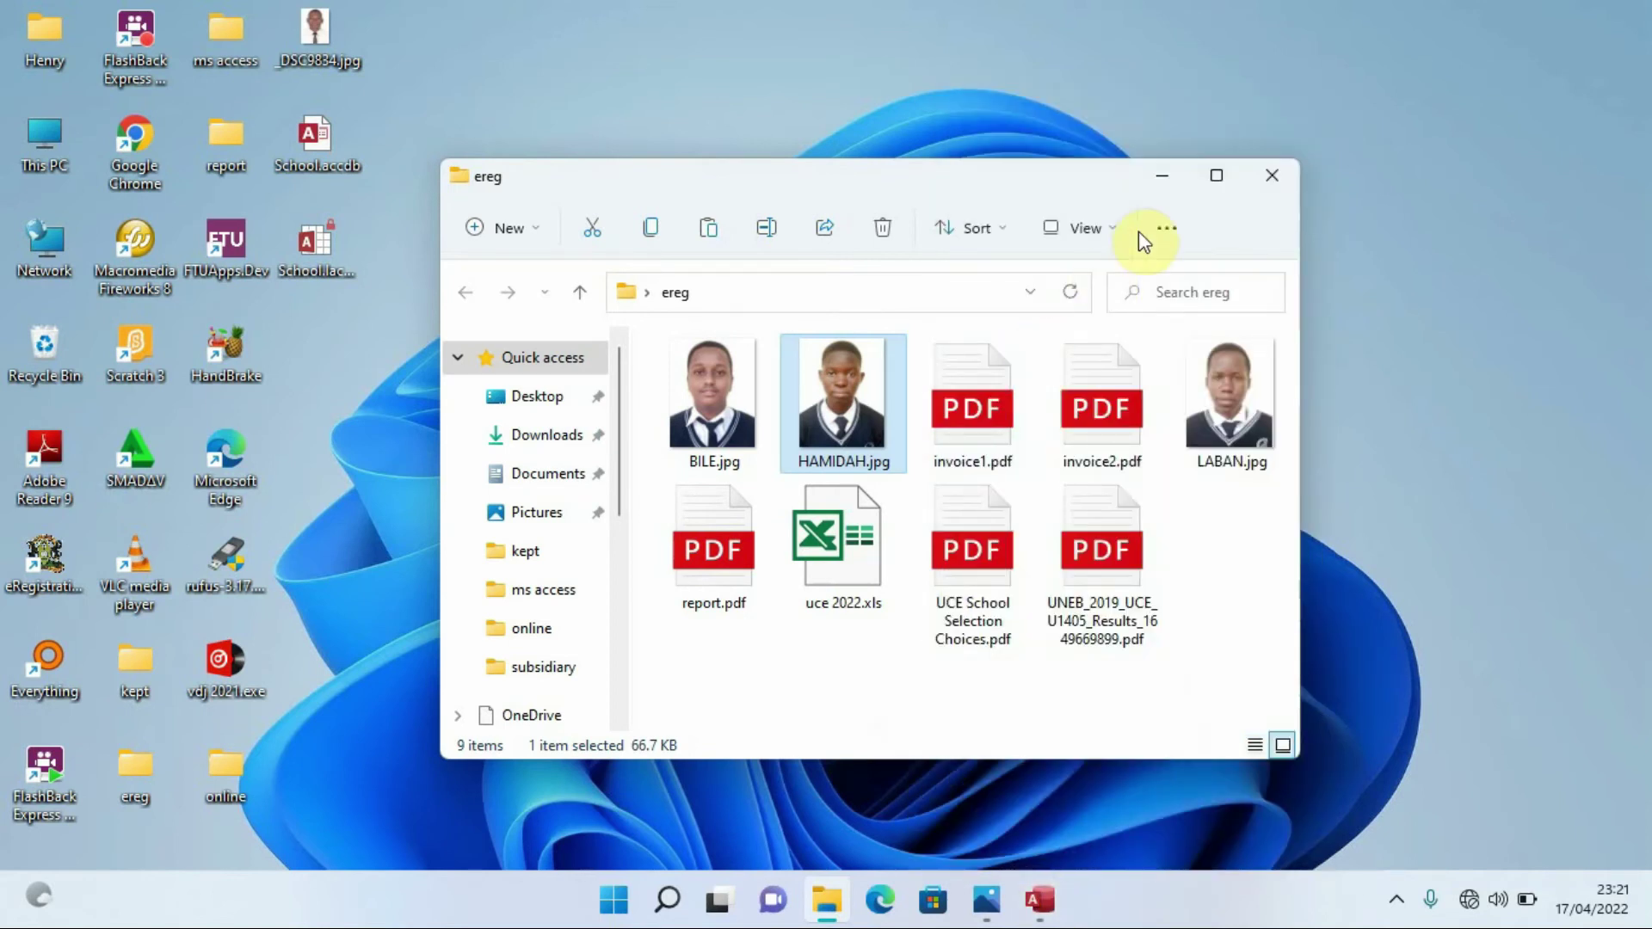
pyautogui.click(1162, 181)
pyautogui.click(1040, 896)
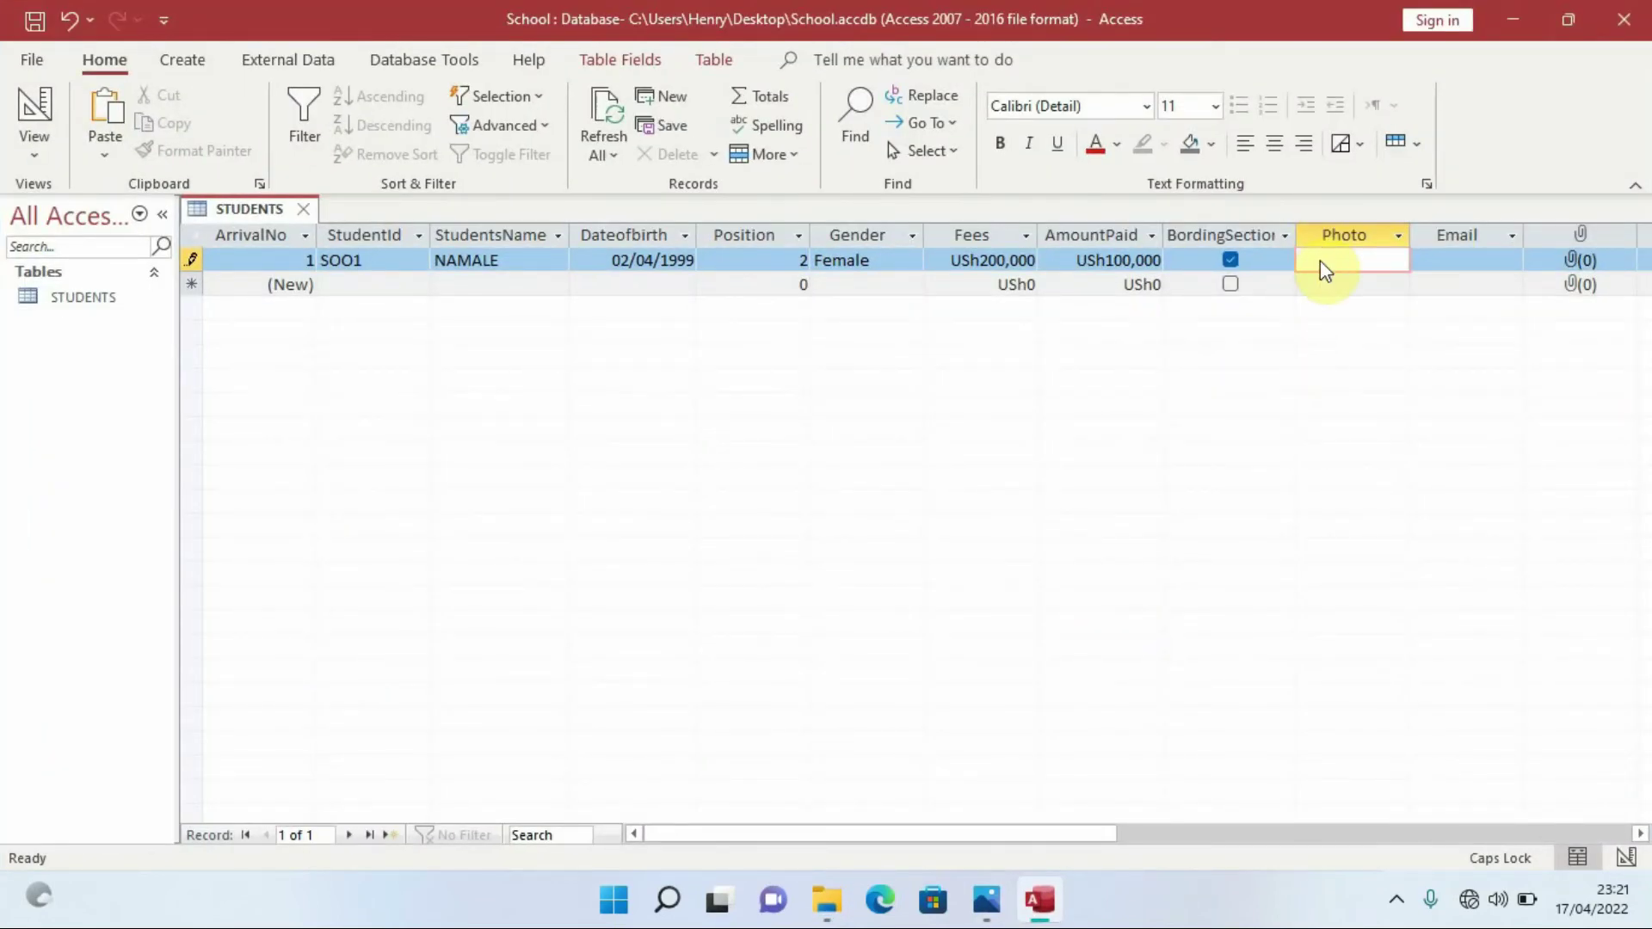
# Paste the HAMIDAH photo into the first record's Photo field and preview it as HAMIDAH (2).jpg
pyautogui.click(1320, 260)
pyautogui.hotkey('ctrl', 'v')
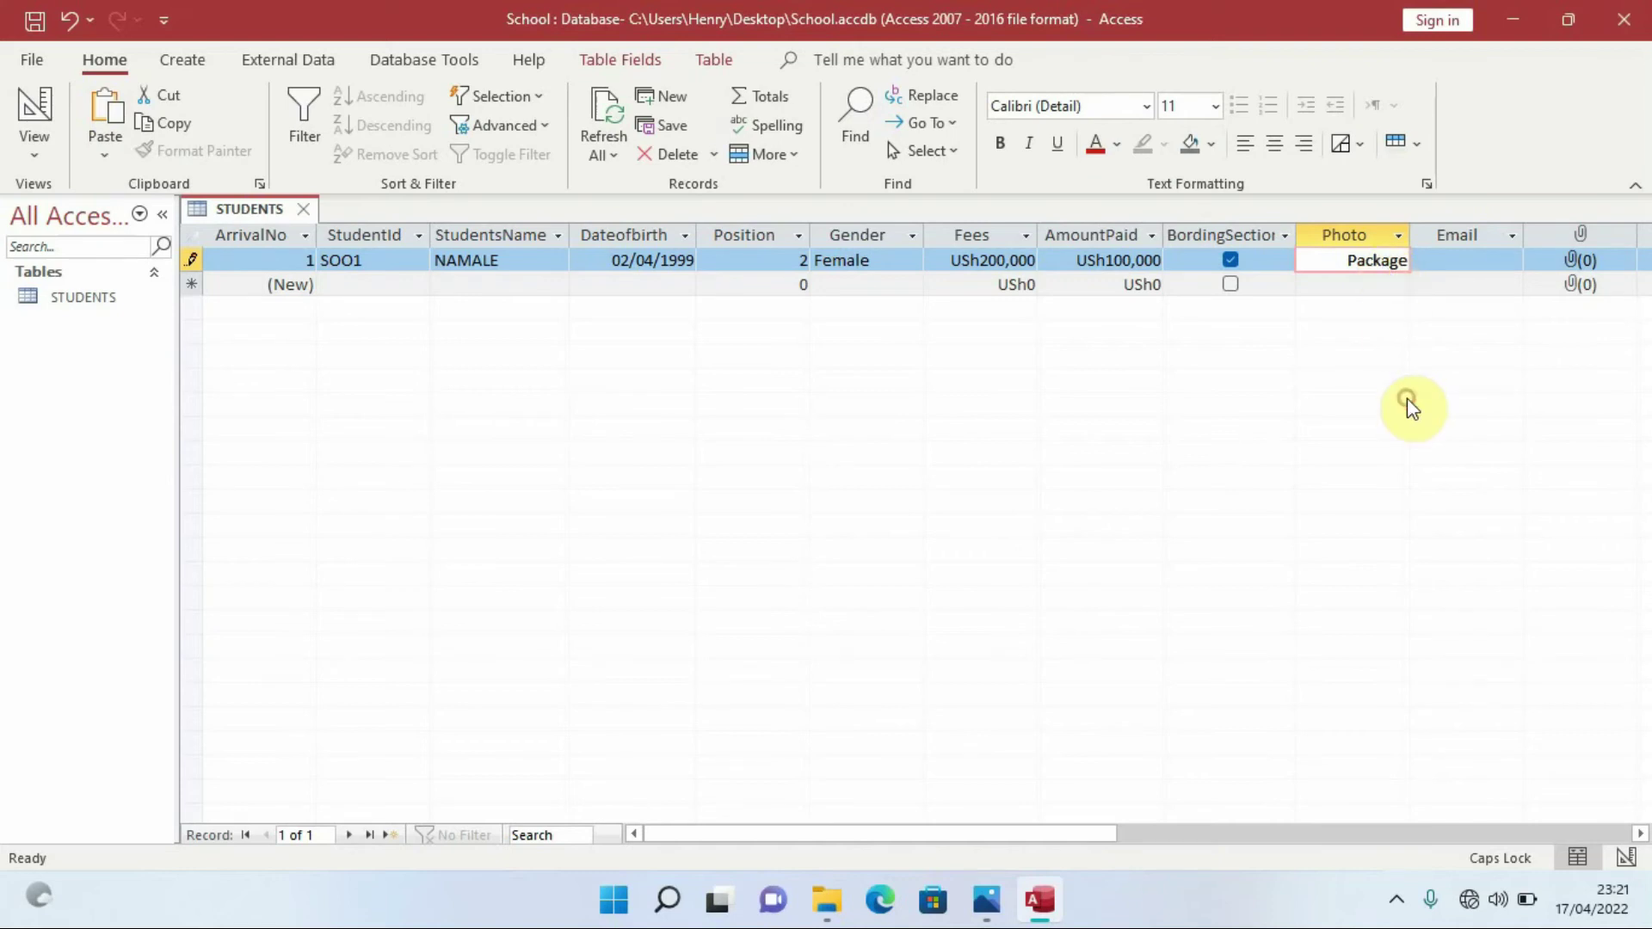
pyautogui.click(1452, 258)
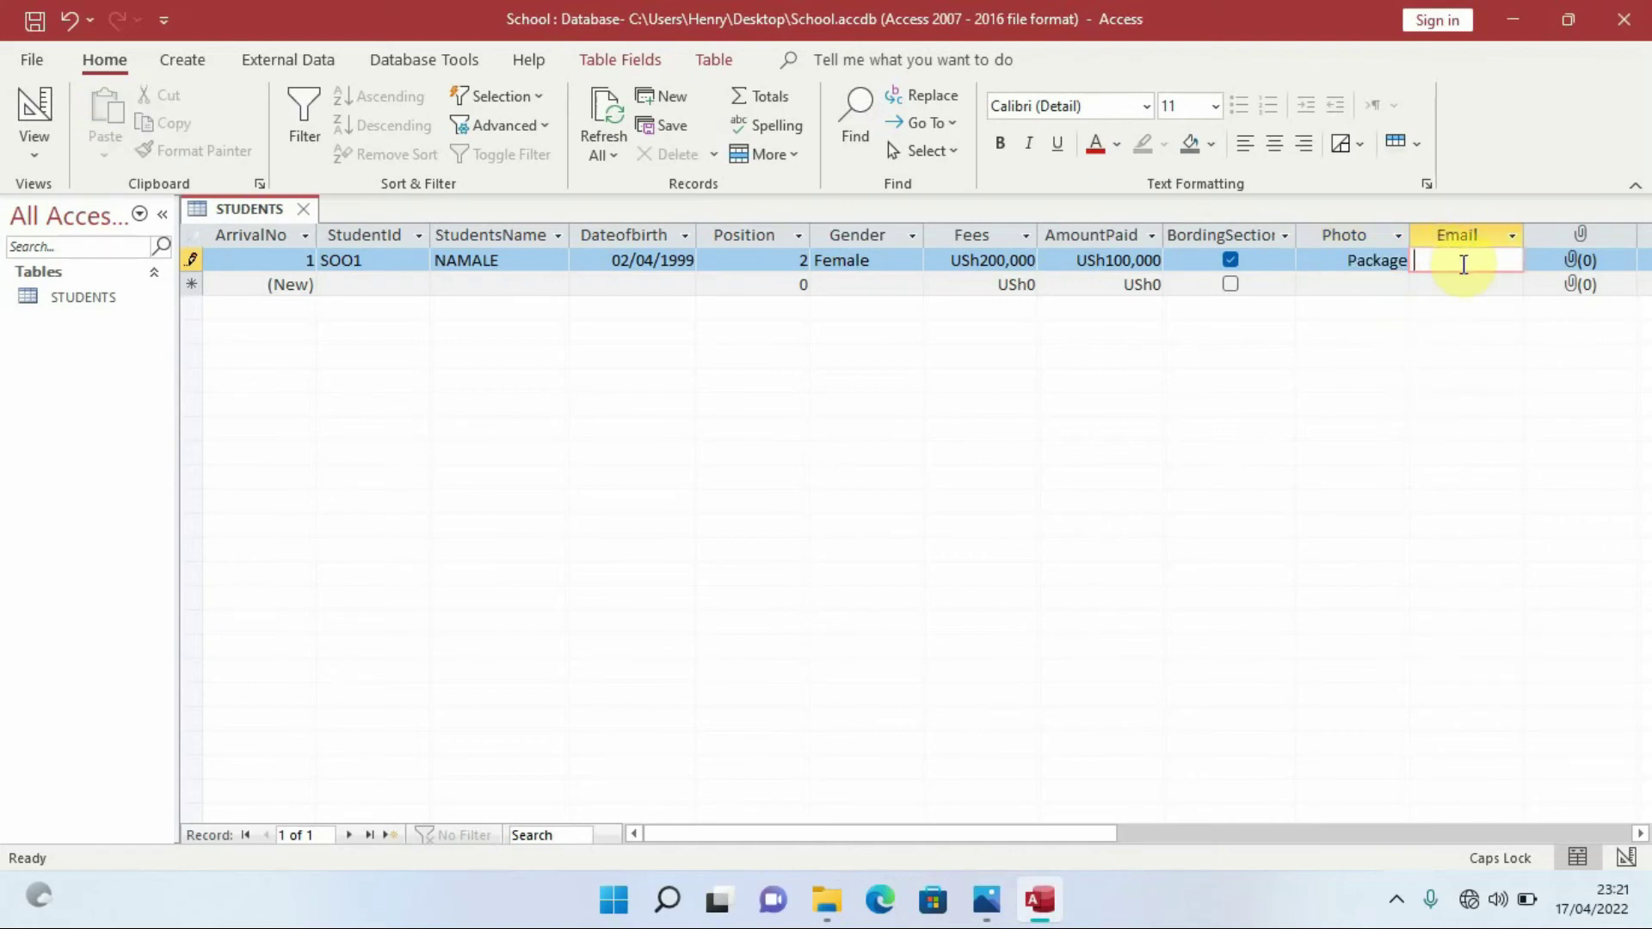
pyautogui.doubleClick(1368, 260)
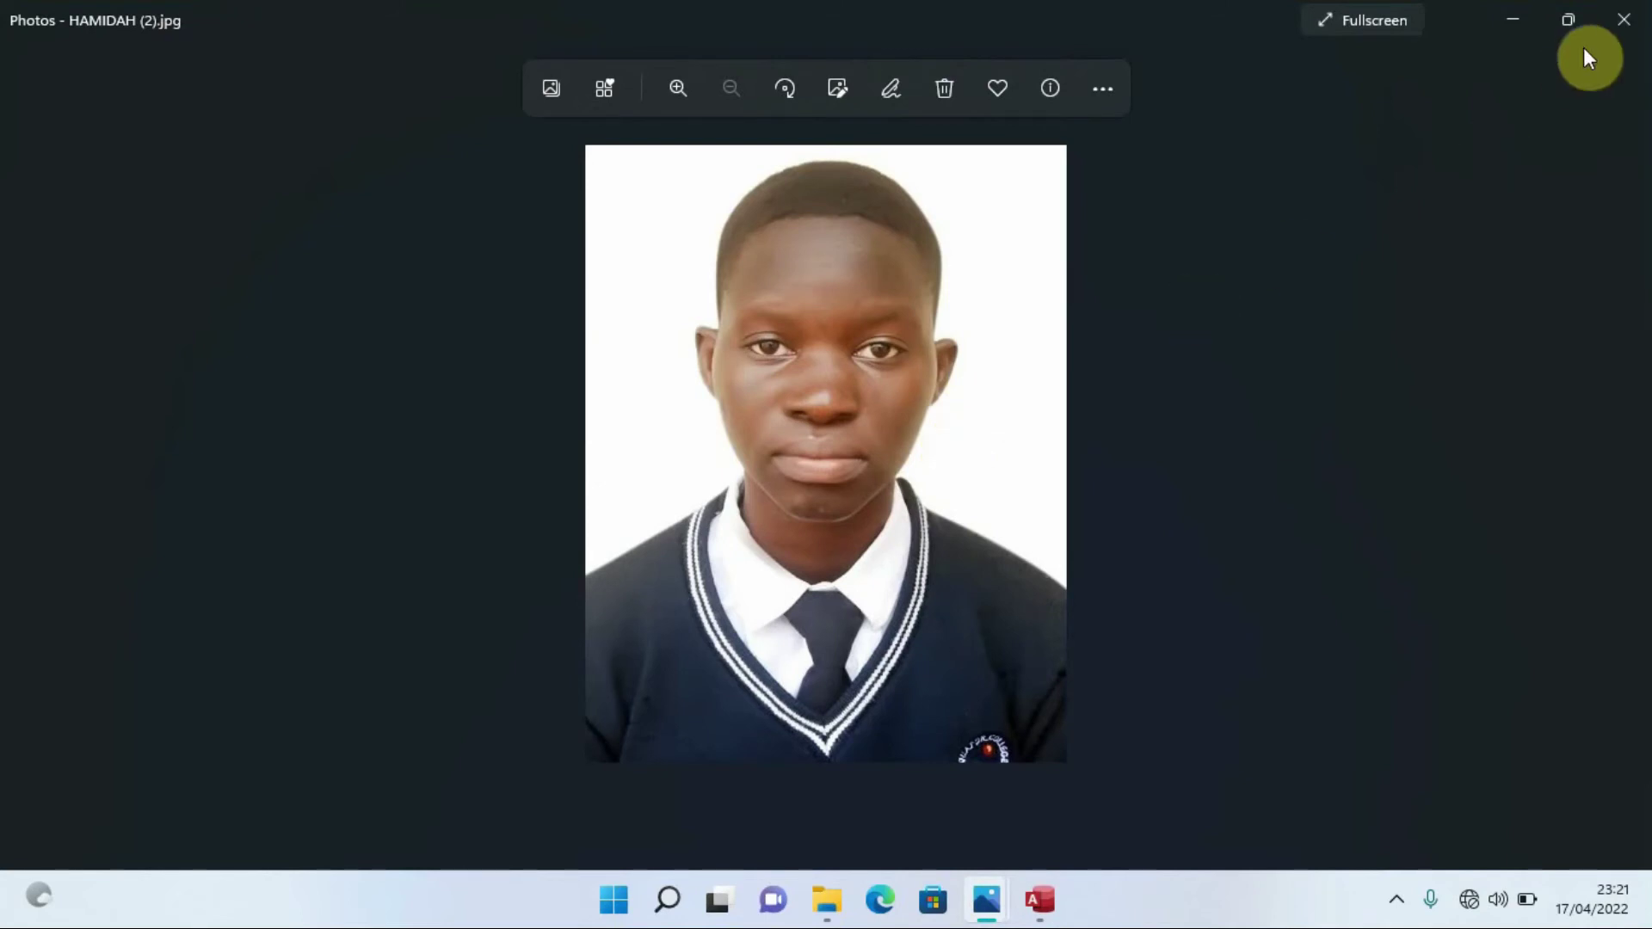
pyautogui.click(1619, 24)
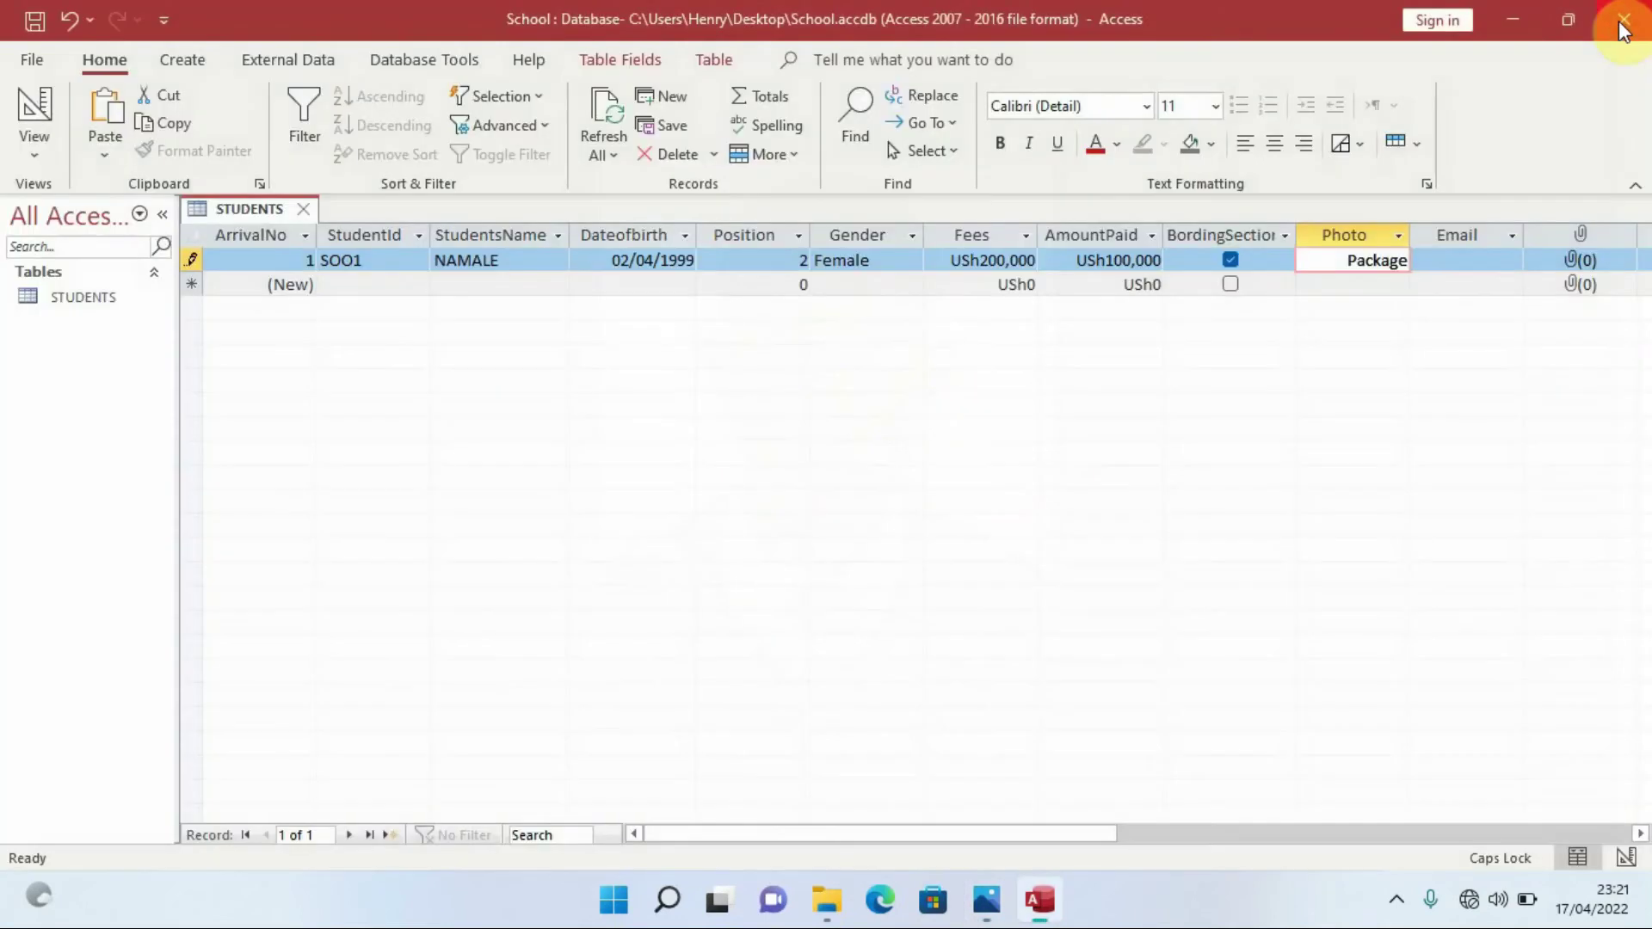
# Type the student's Gmail address into the first record's Email field and widen the Email column
pyautogui.click(1464, 262)
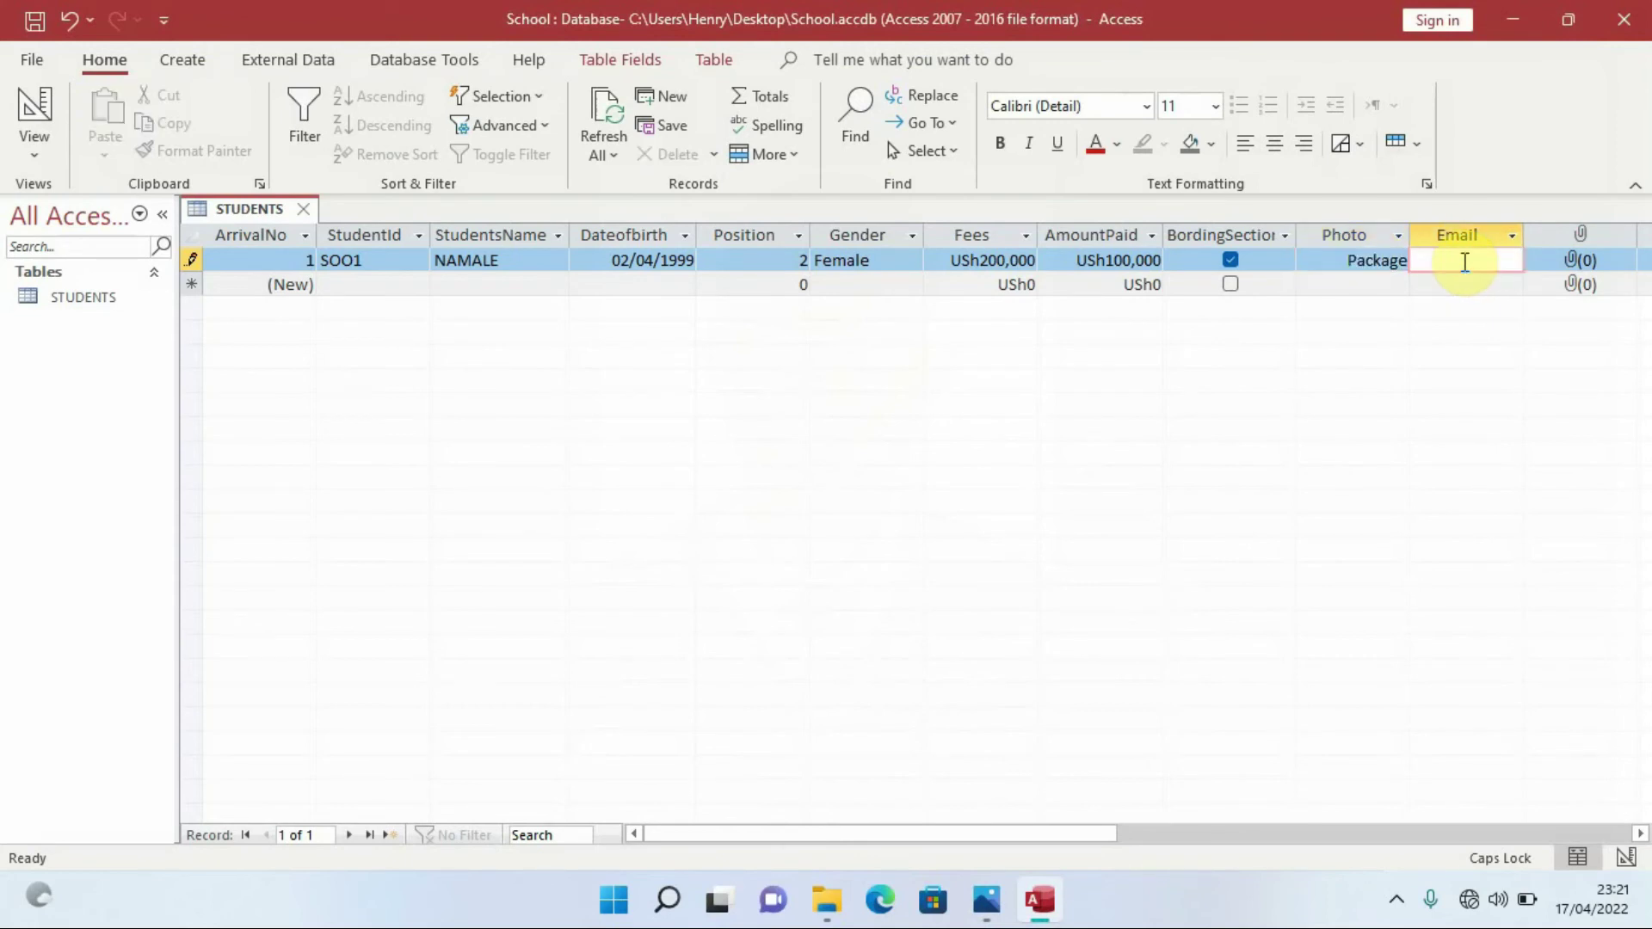
pyautogui.press('capslock')
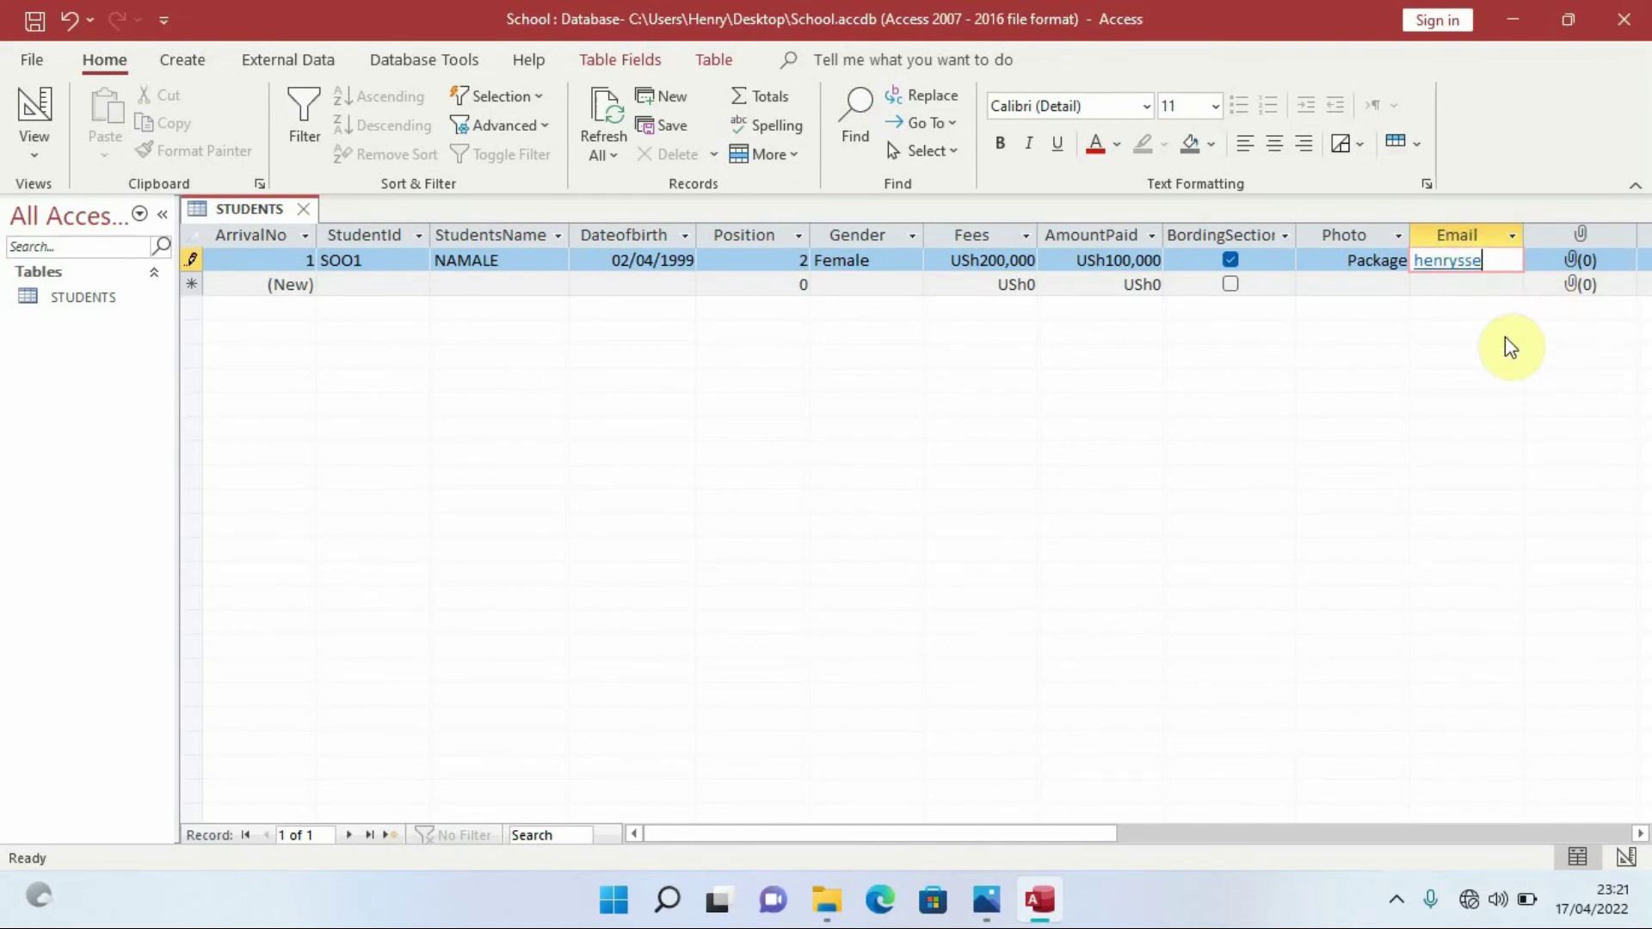
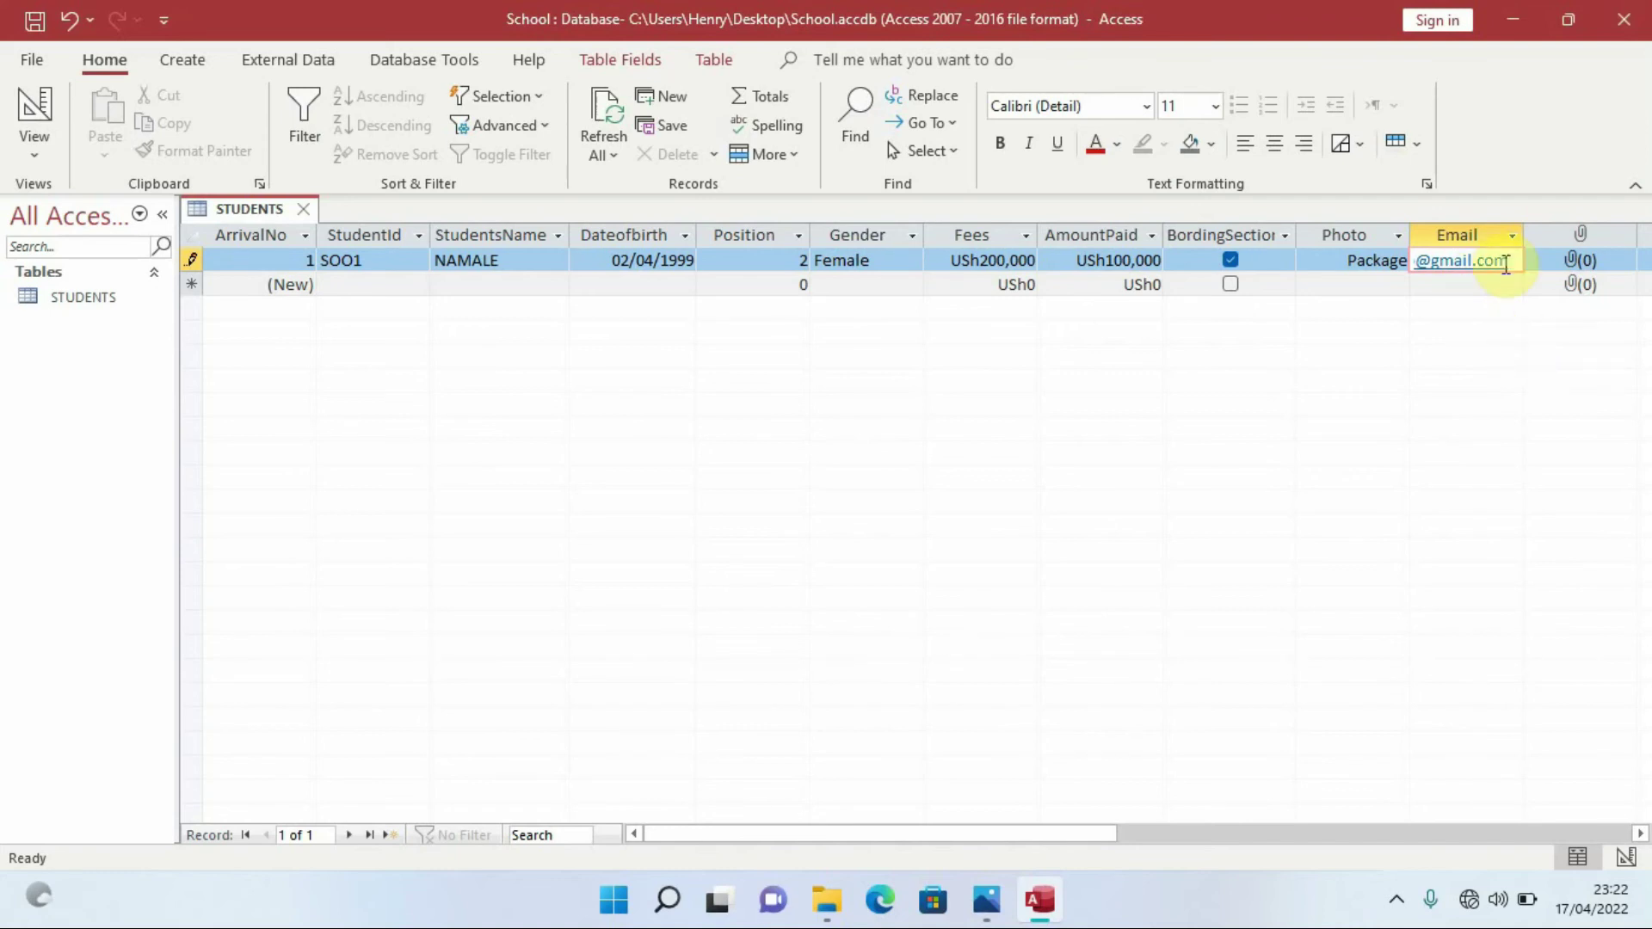
pyautogui.moveTo(1526, 234); pyautogui.dragTo(1566, 233)
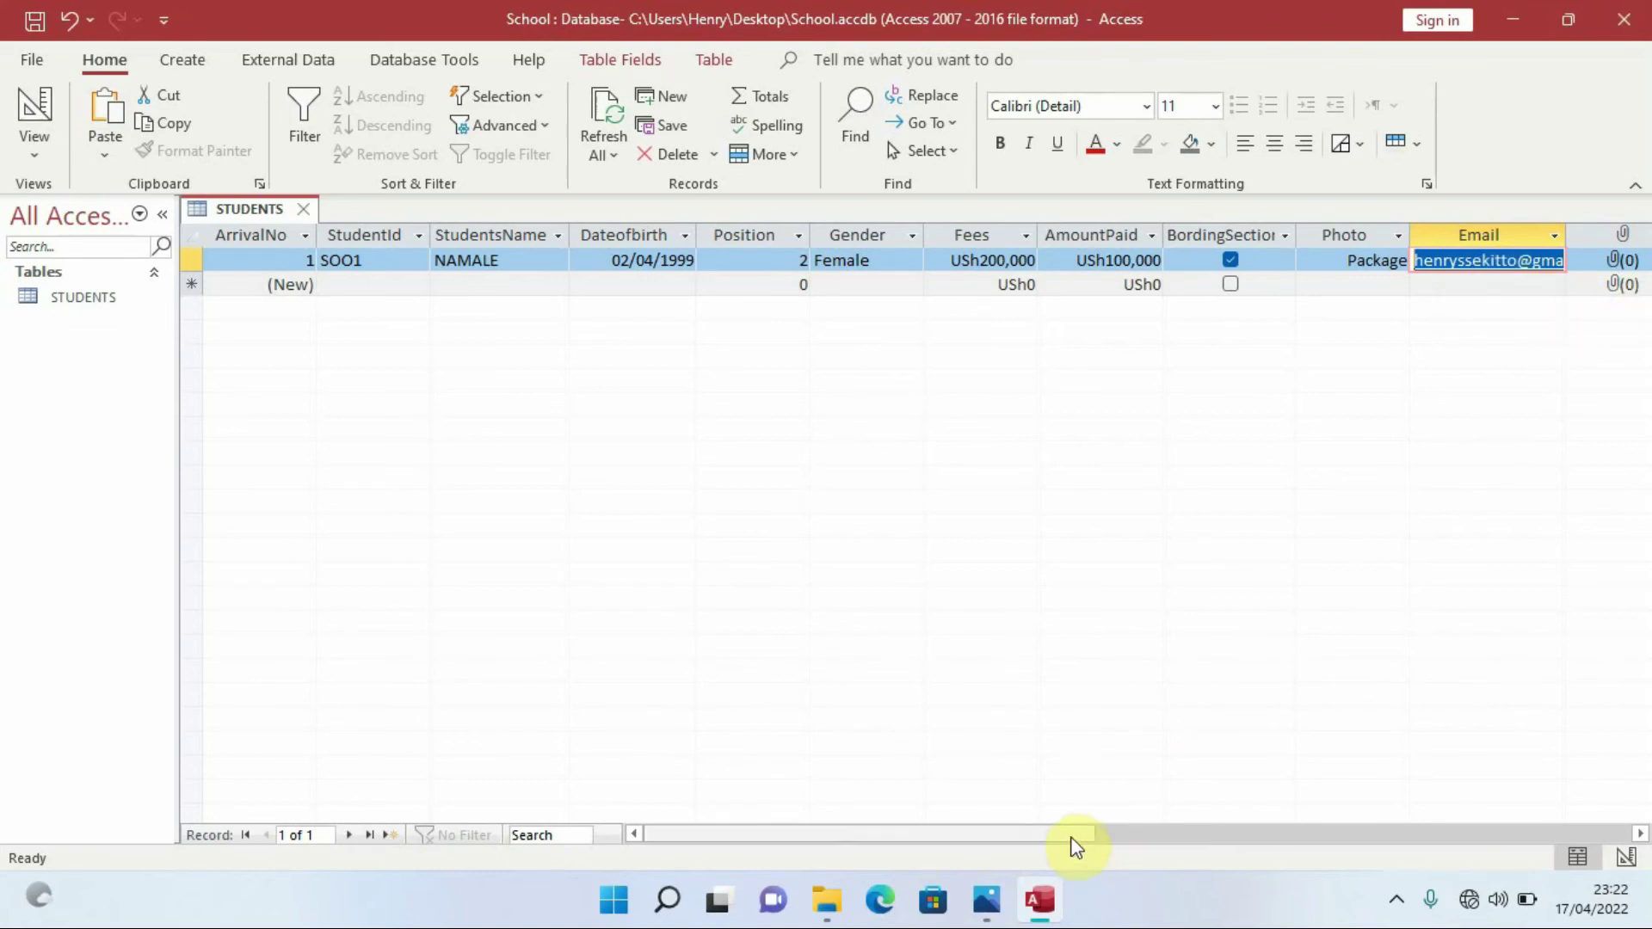
pyautogui.moveTo(1069, 835); pyautogui.dragTo(1149, 835)
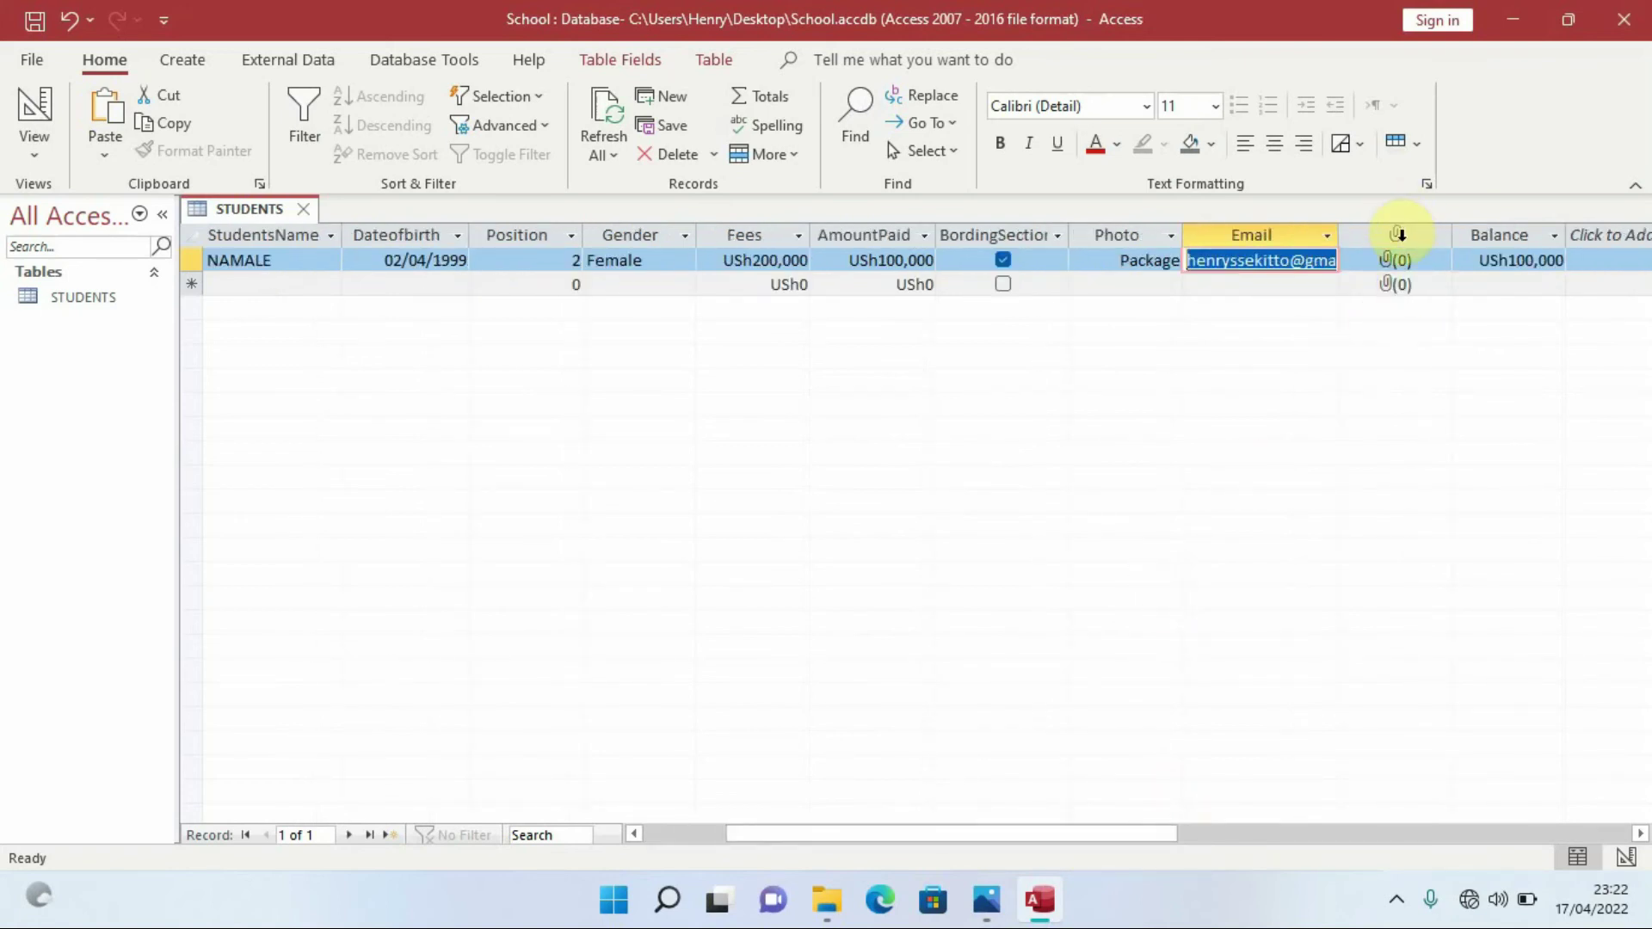
pyautogui.click(1396, 234)
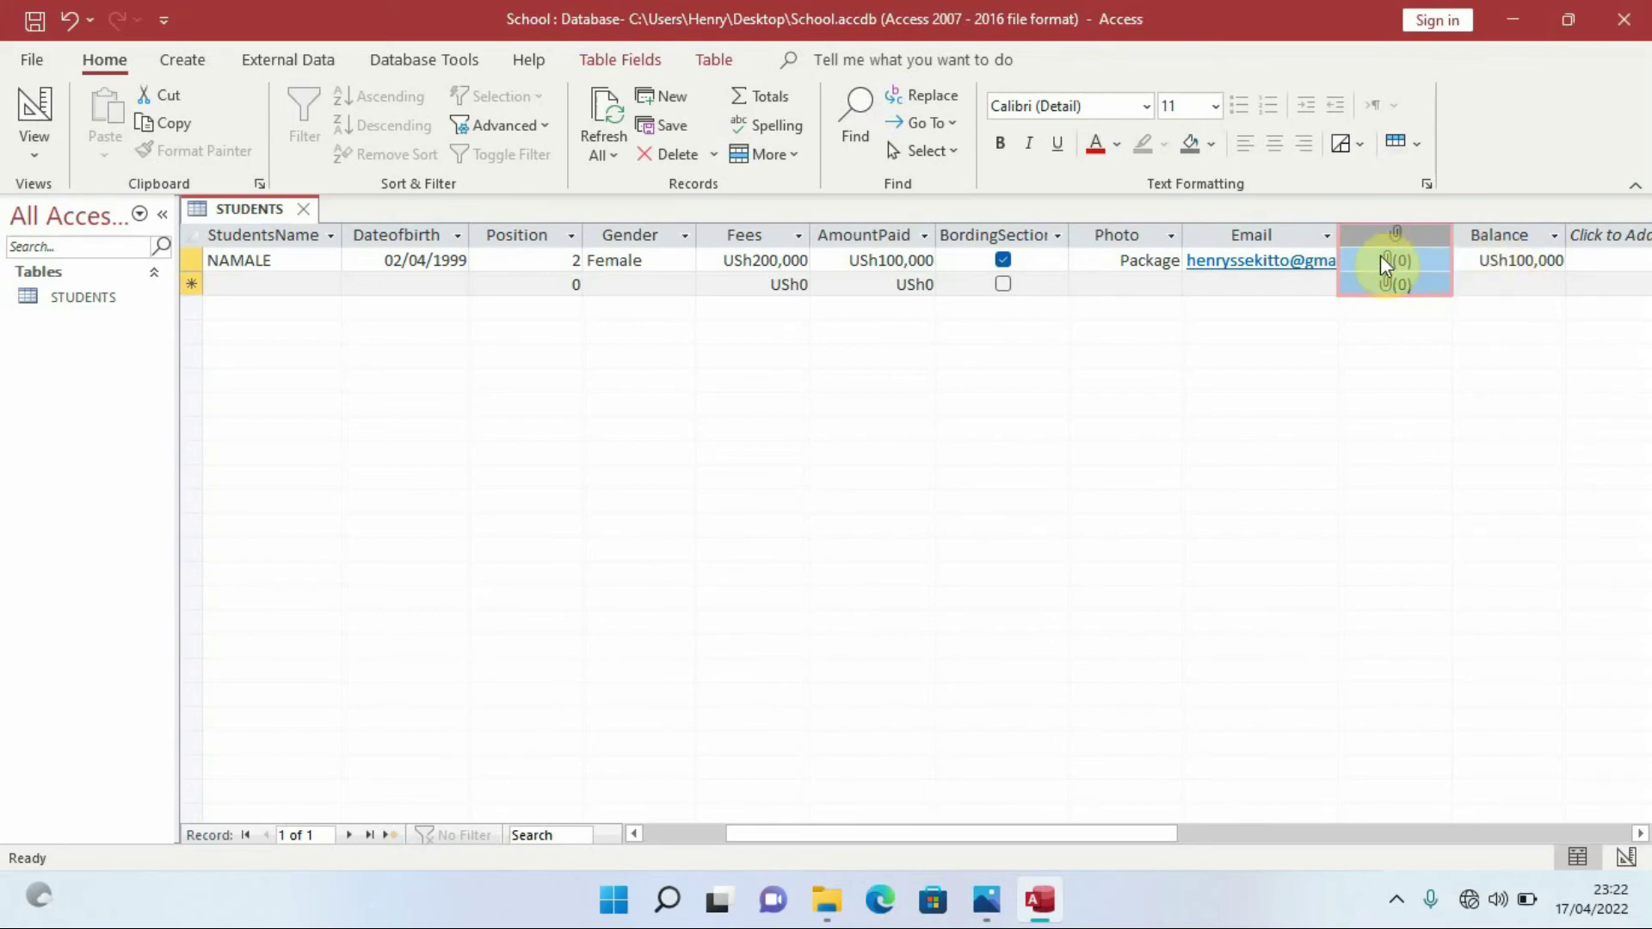
pyautogui.click(35, 156)
pyautogui.click(50, 260)
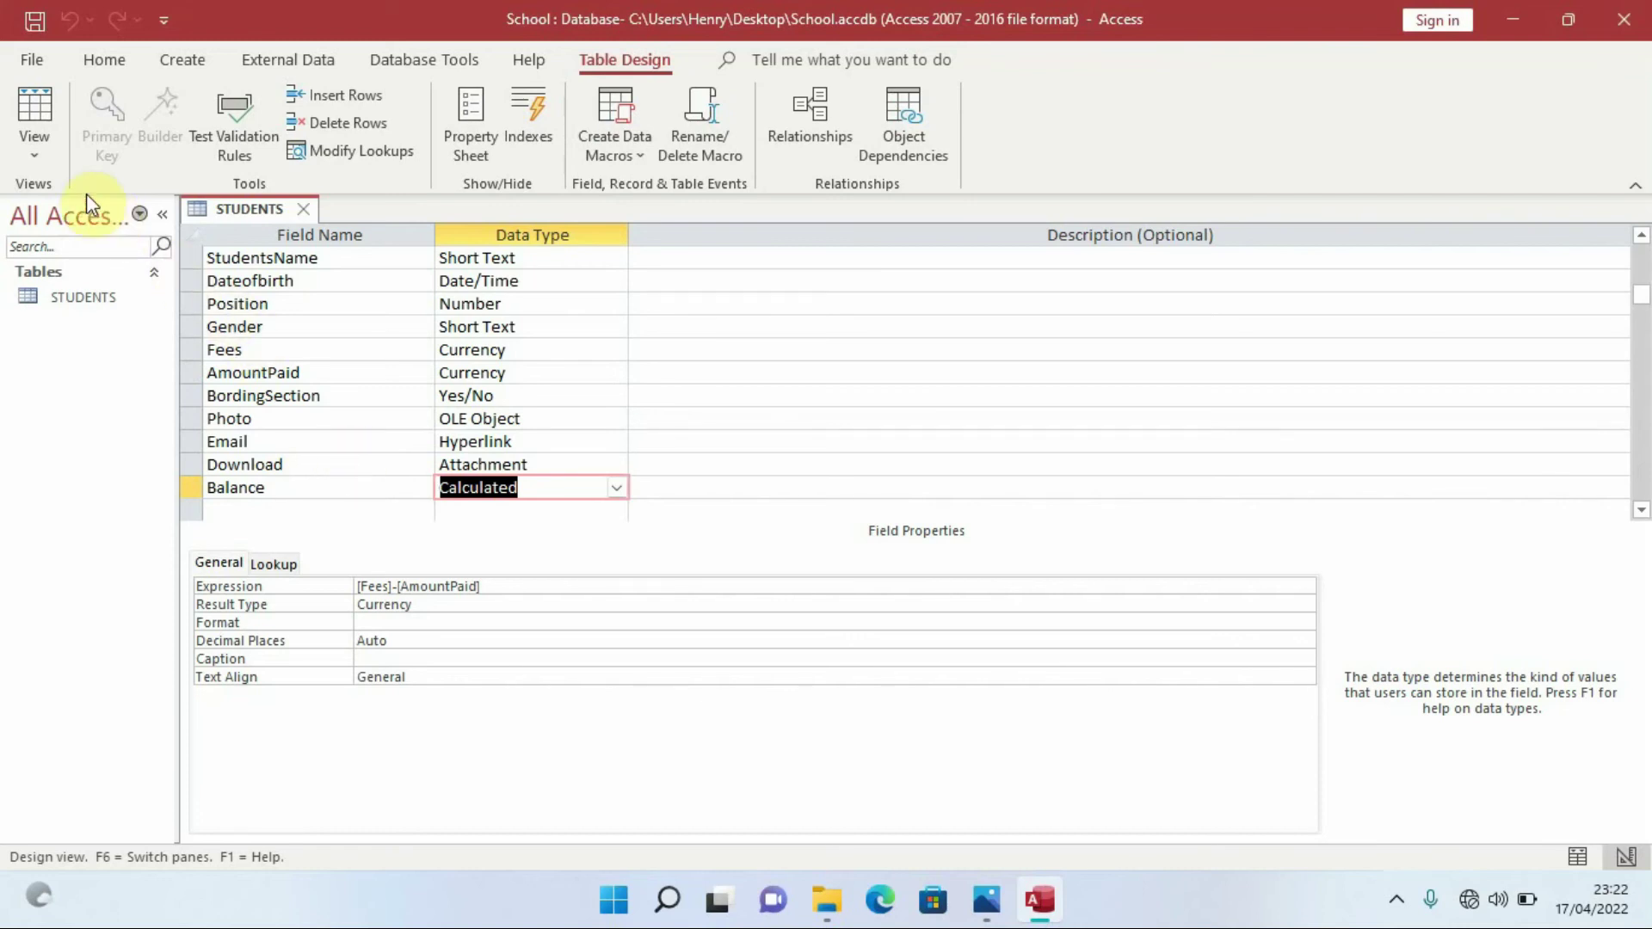
pyautogui.click(34, 151)
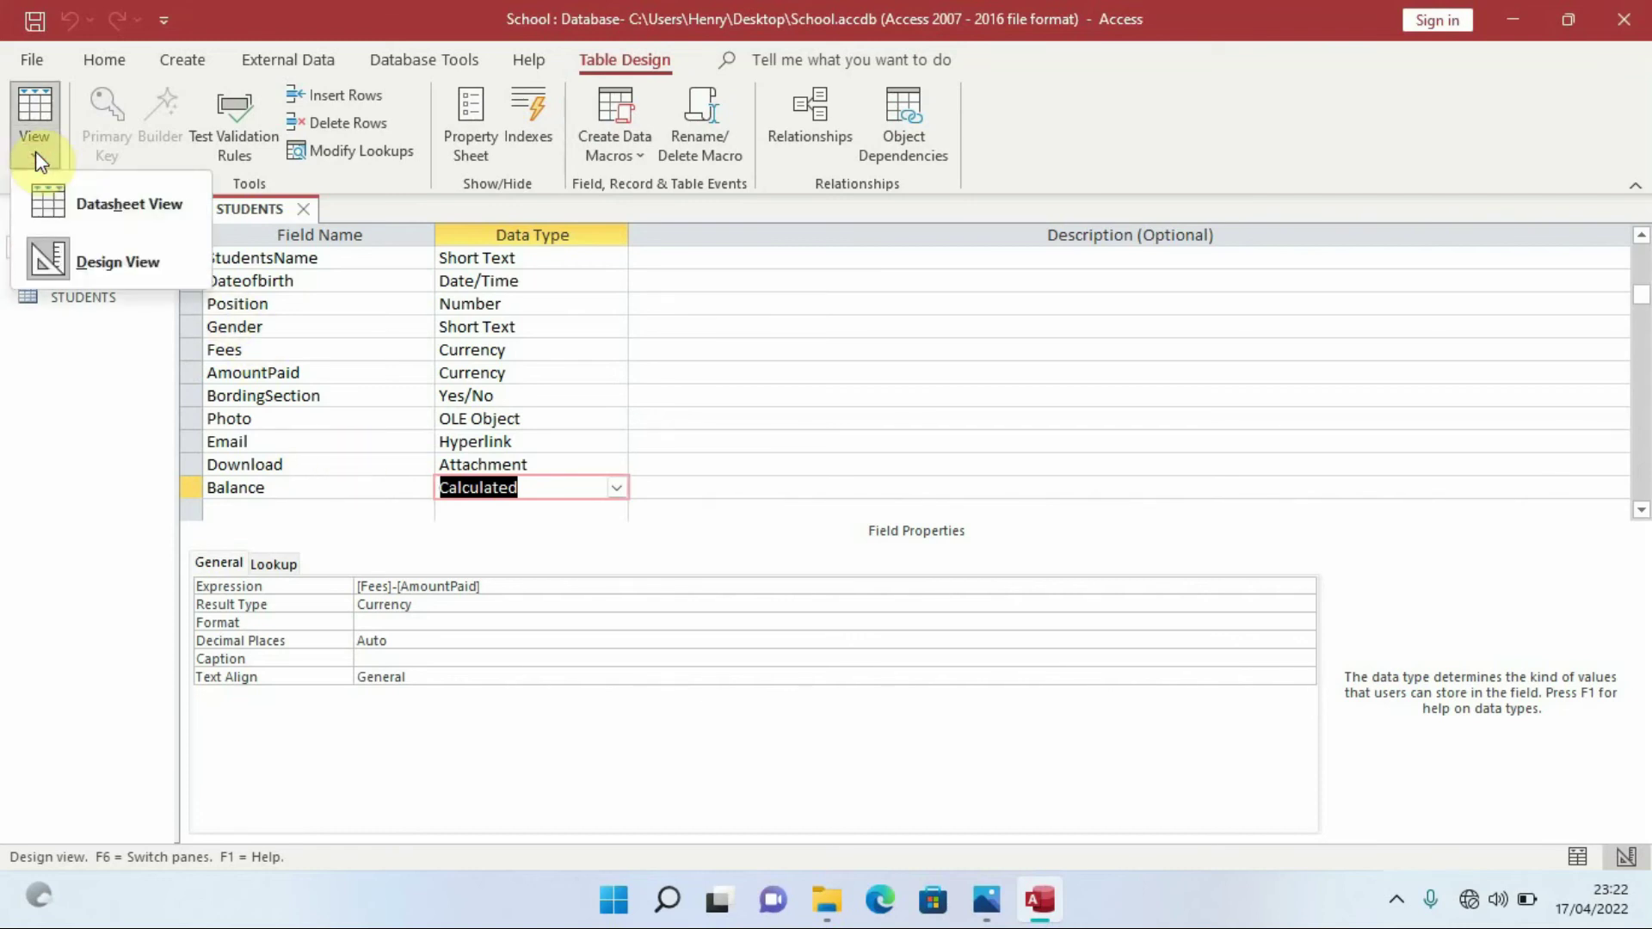
pyautogui.click(82, 203)
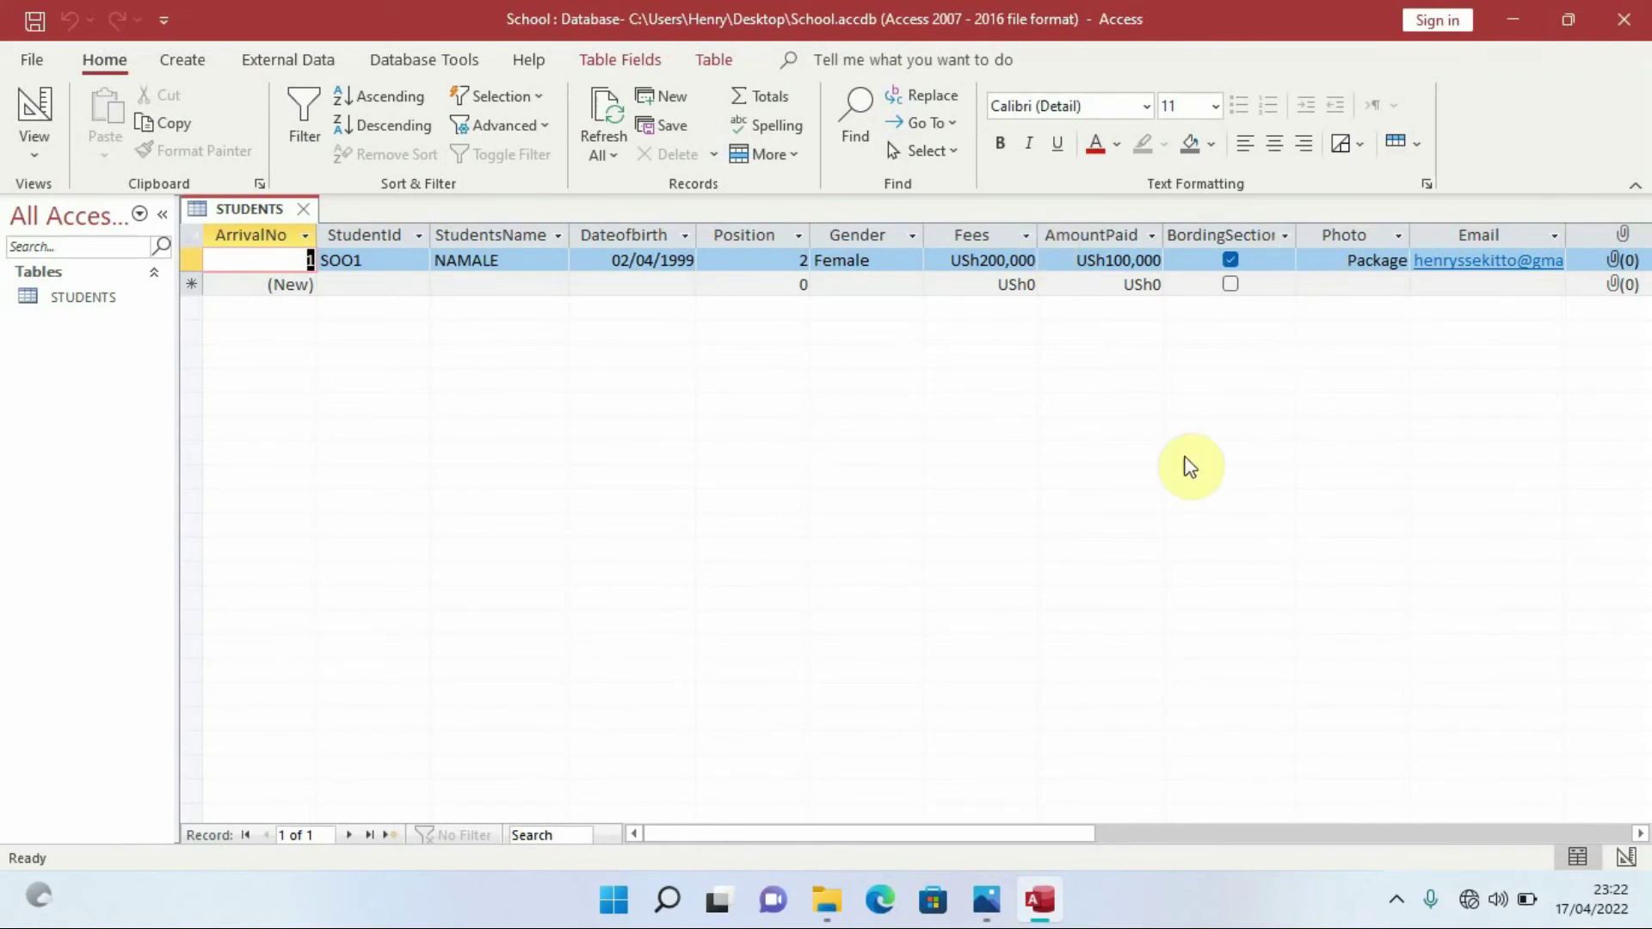
# Attach invoice1.pdf from Desktop > ereg to the first record's attachment field
pyautogui.moveTo(965, 835); pyautogui.dragTo(1009, 834)
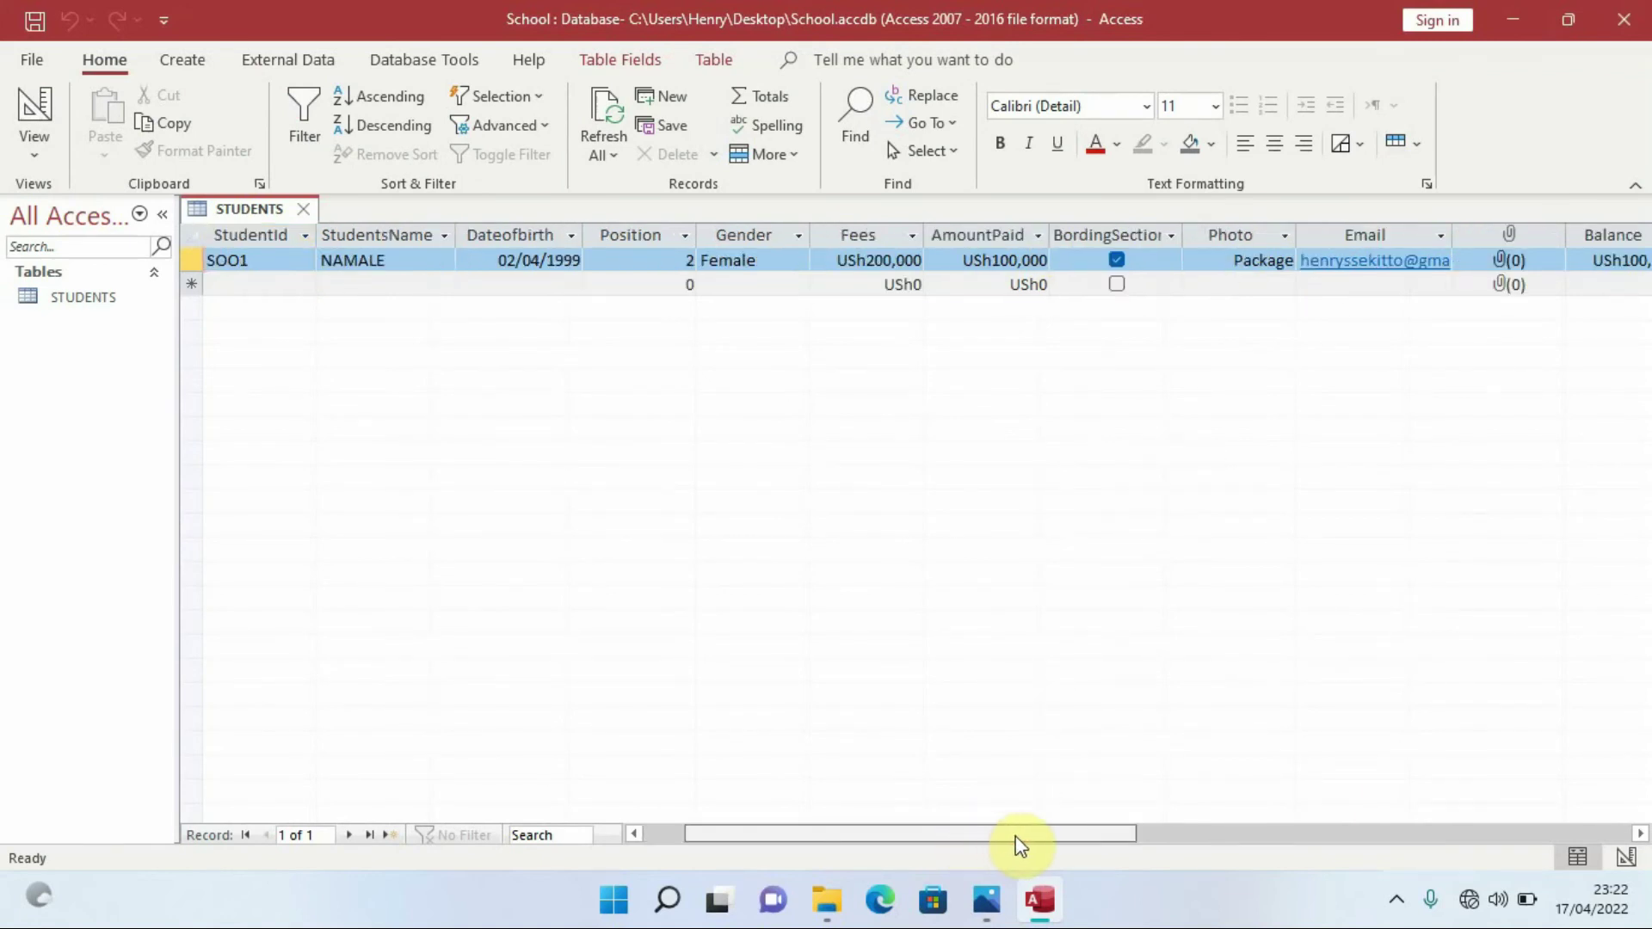
pyautogui.click(1511, 260)
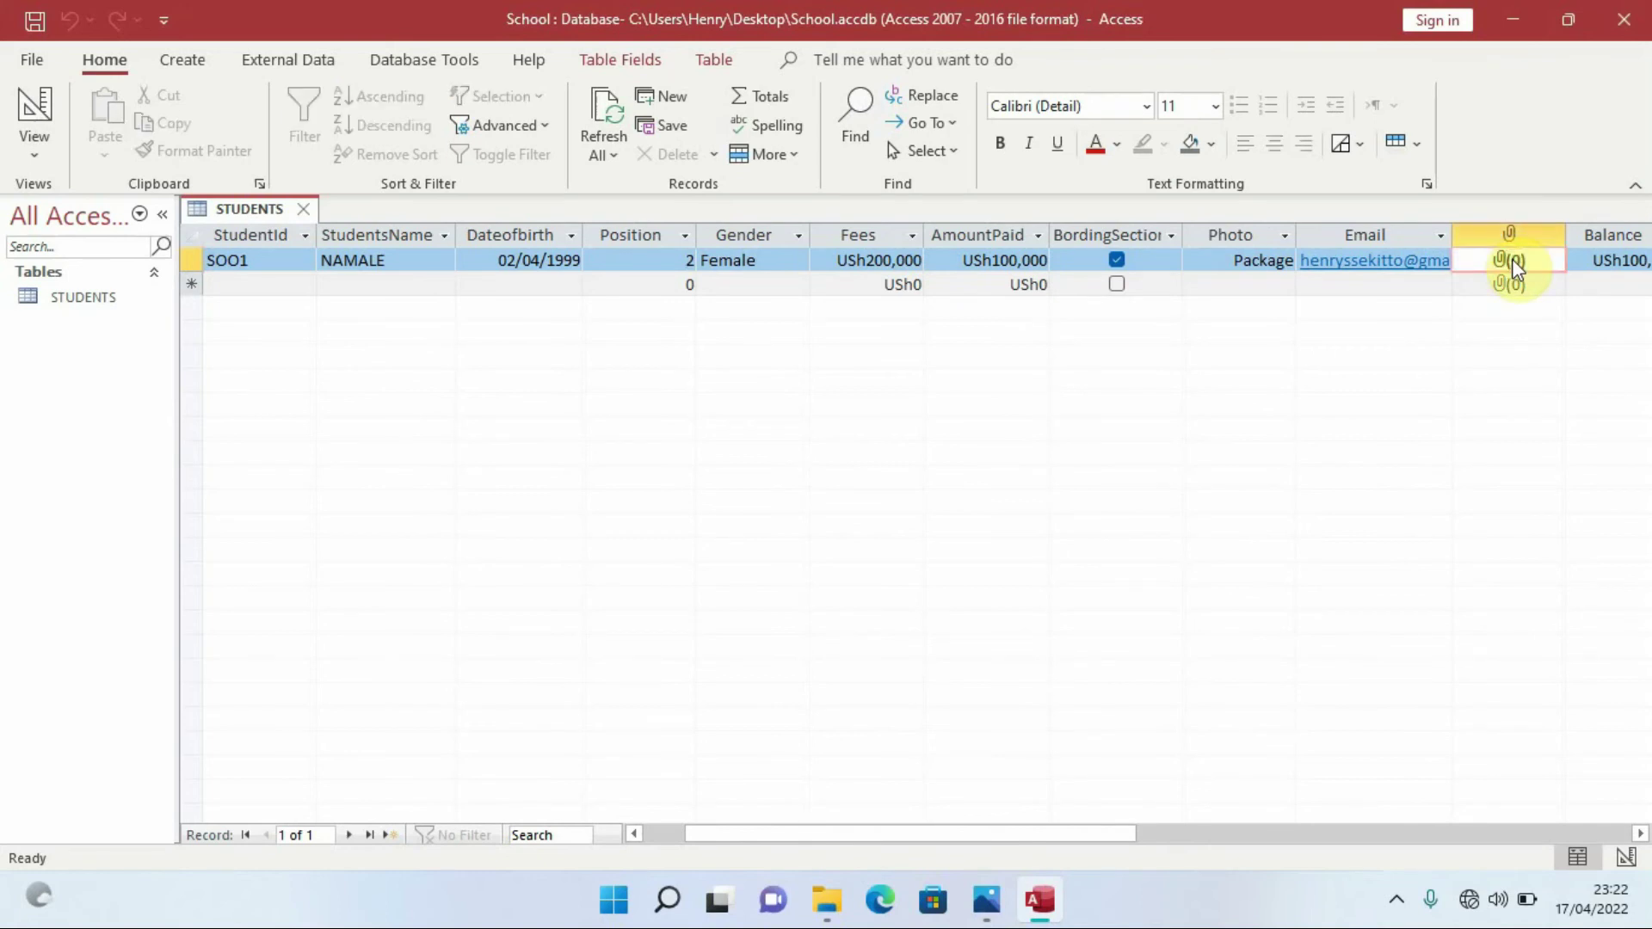
pyautogui.doubleClick(1531, 263)
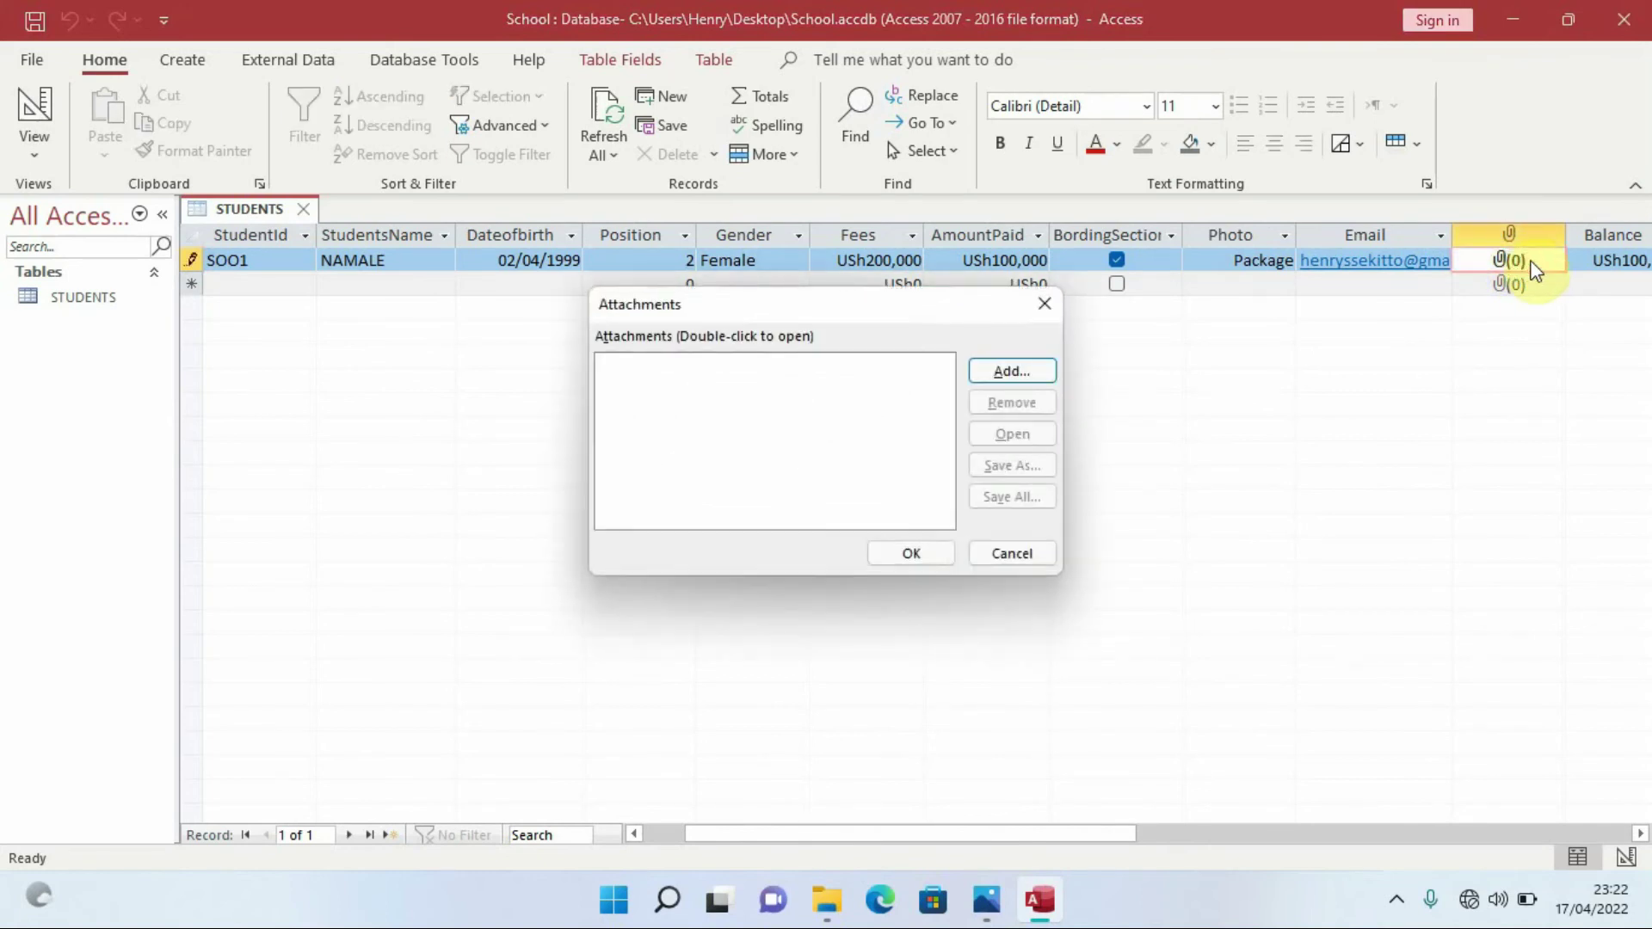
pyautogui.click(1011, 374)
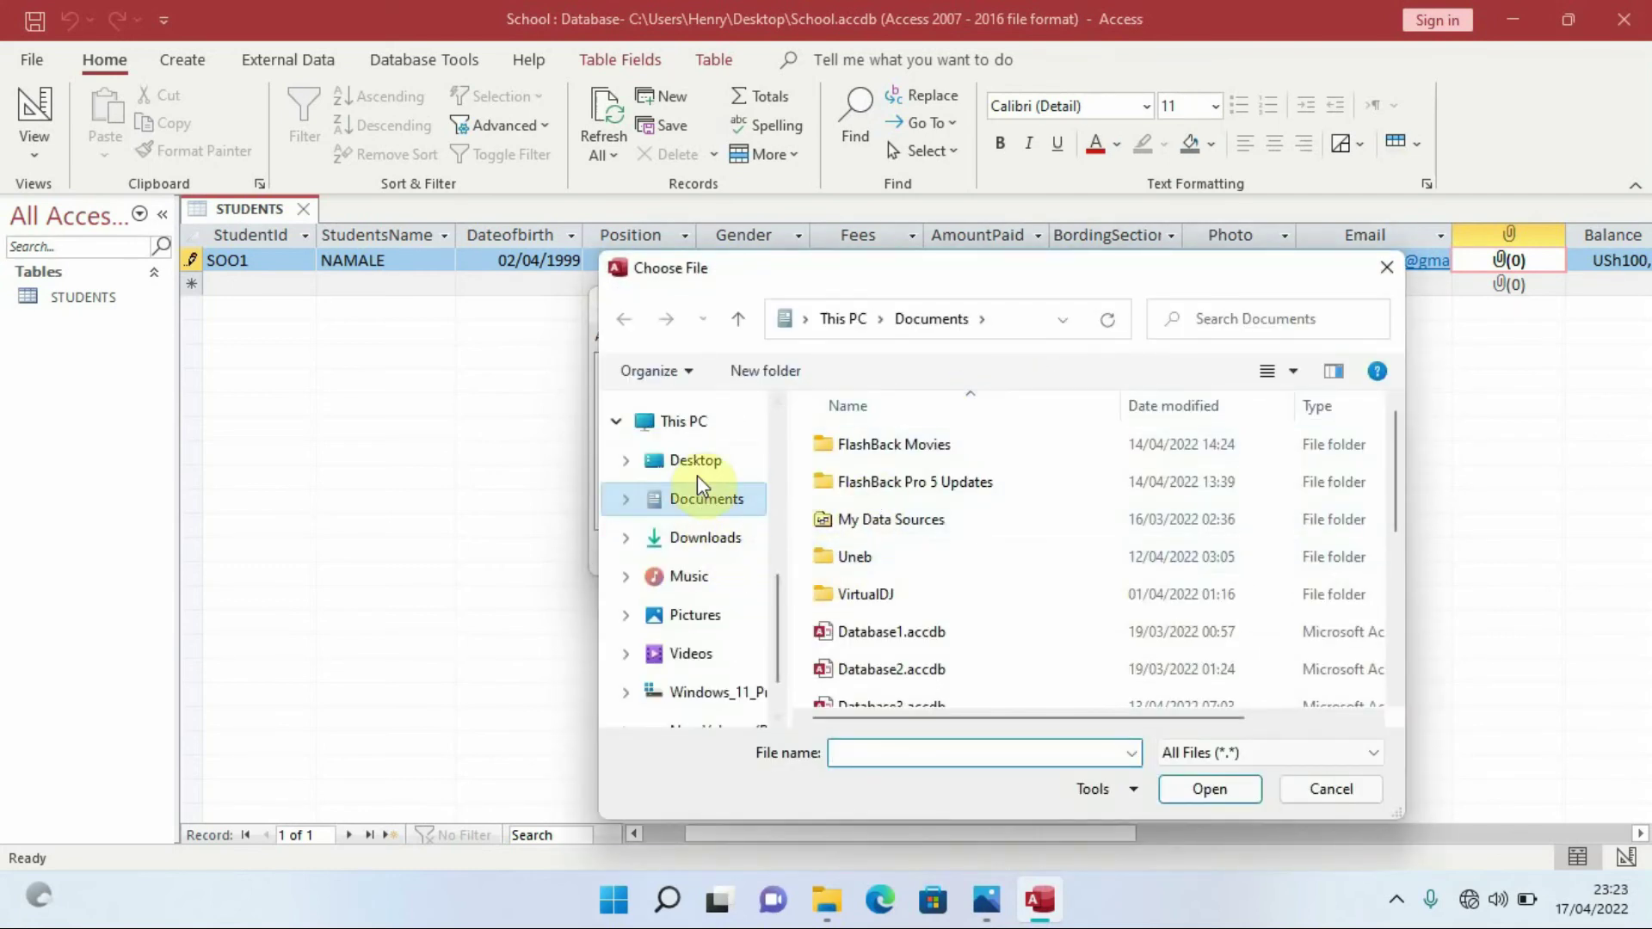
pyautogui.click(697, 465)
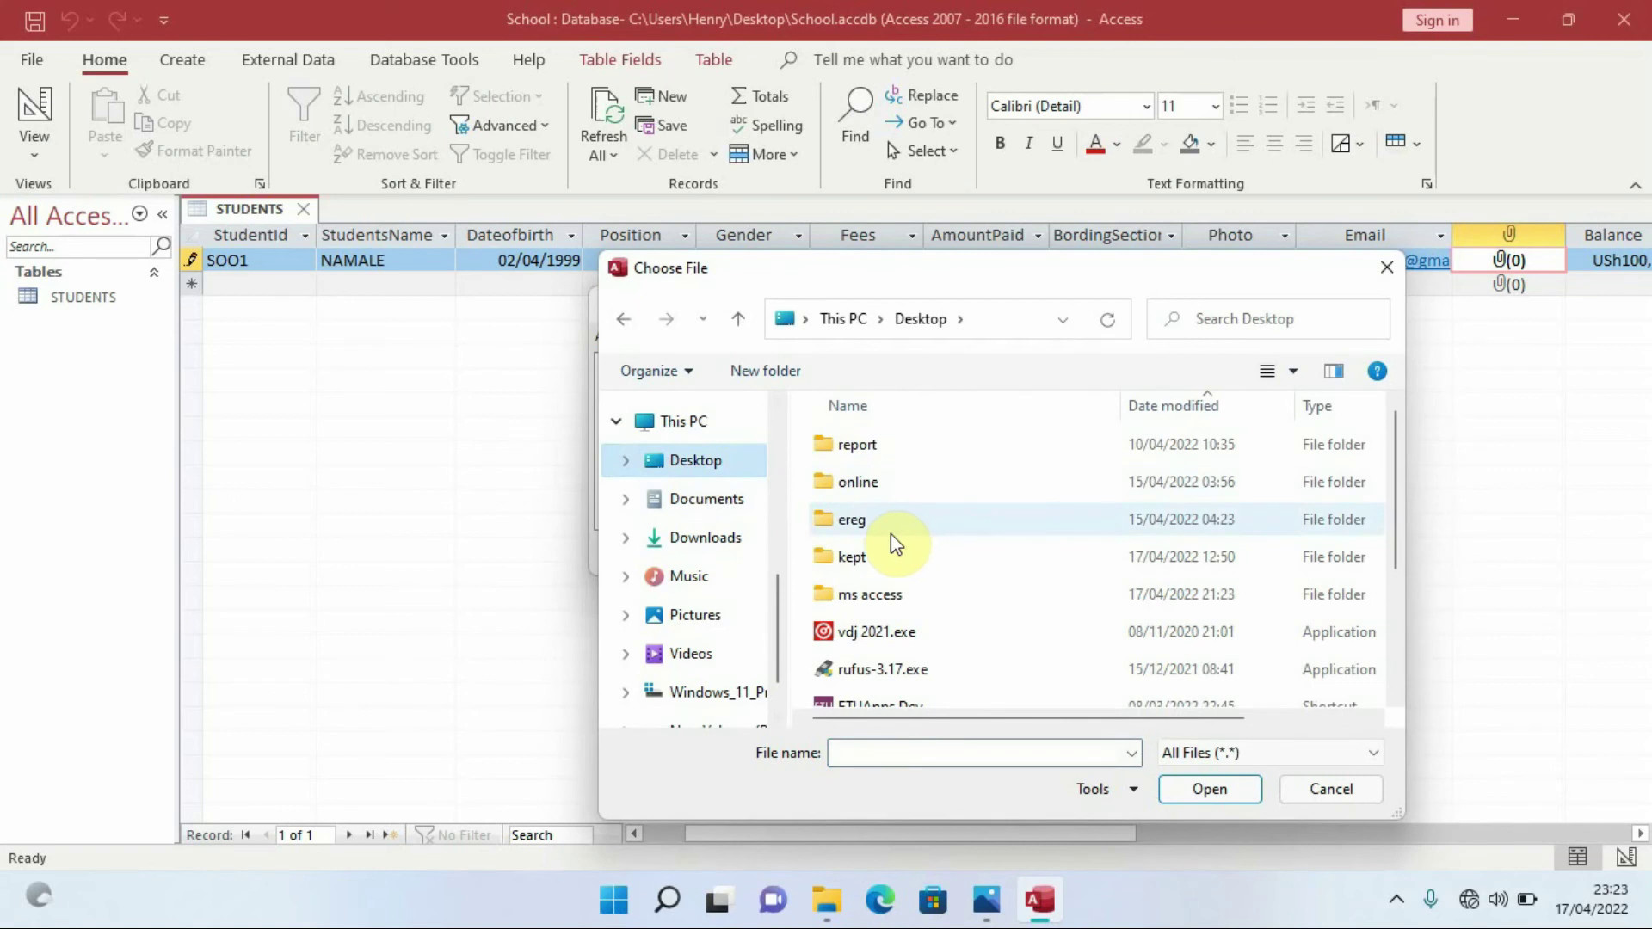
pyautogui.scroll(3, 887, 532)
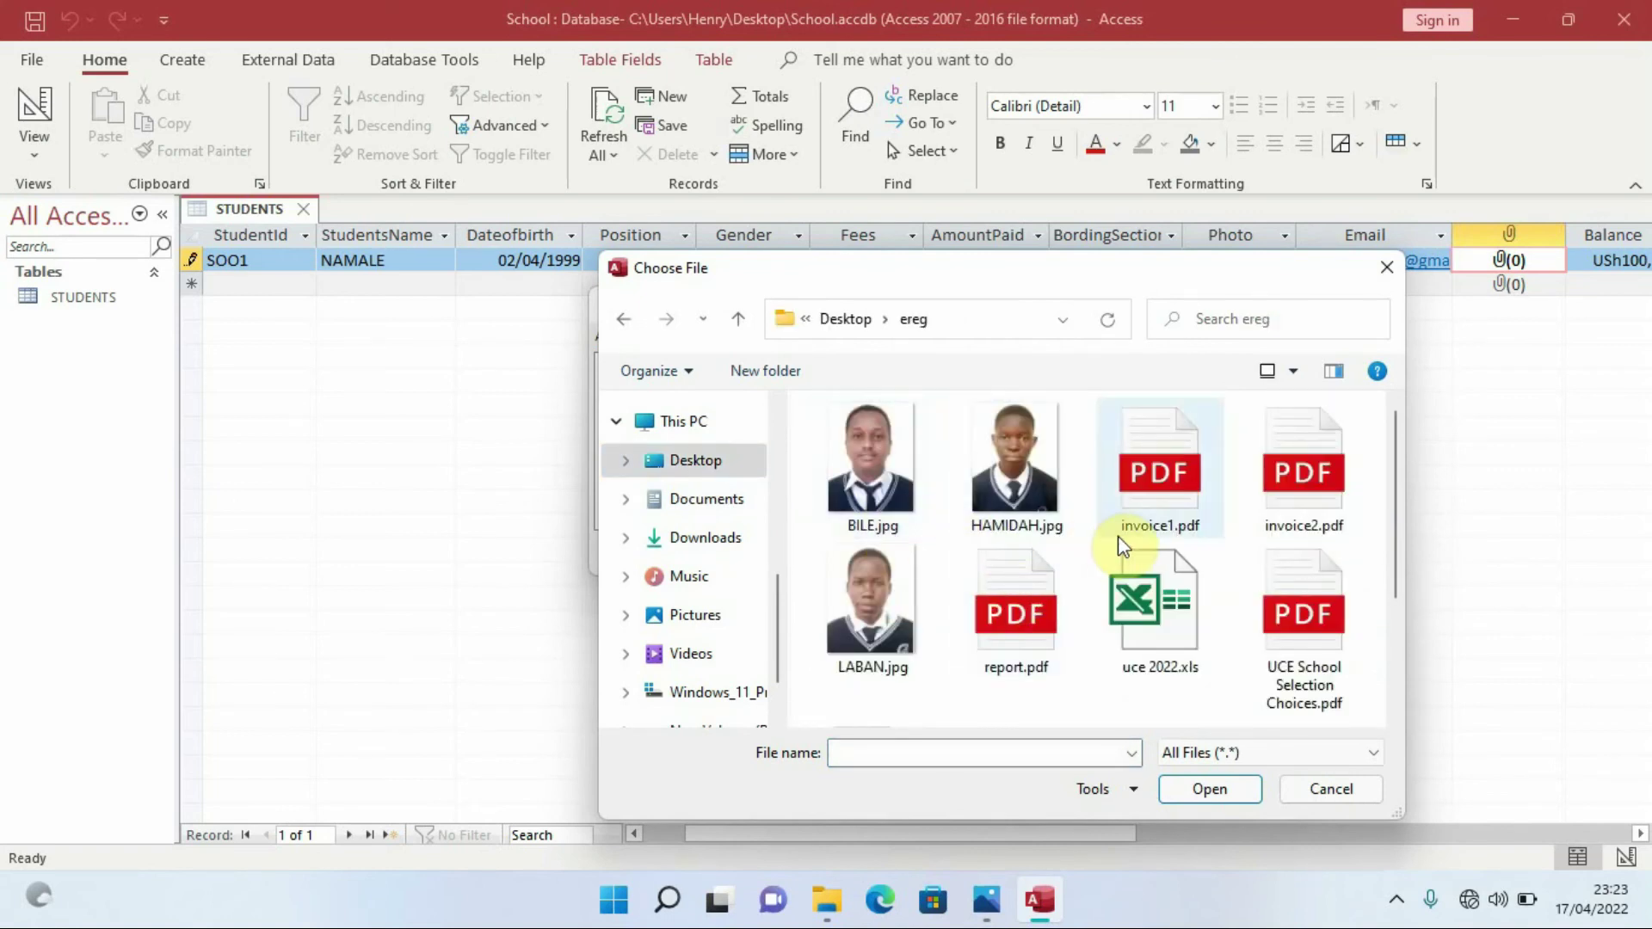
pyautogui.click(1171, 490)
pyautogui.click(1211, 789)
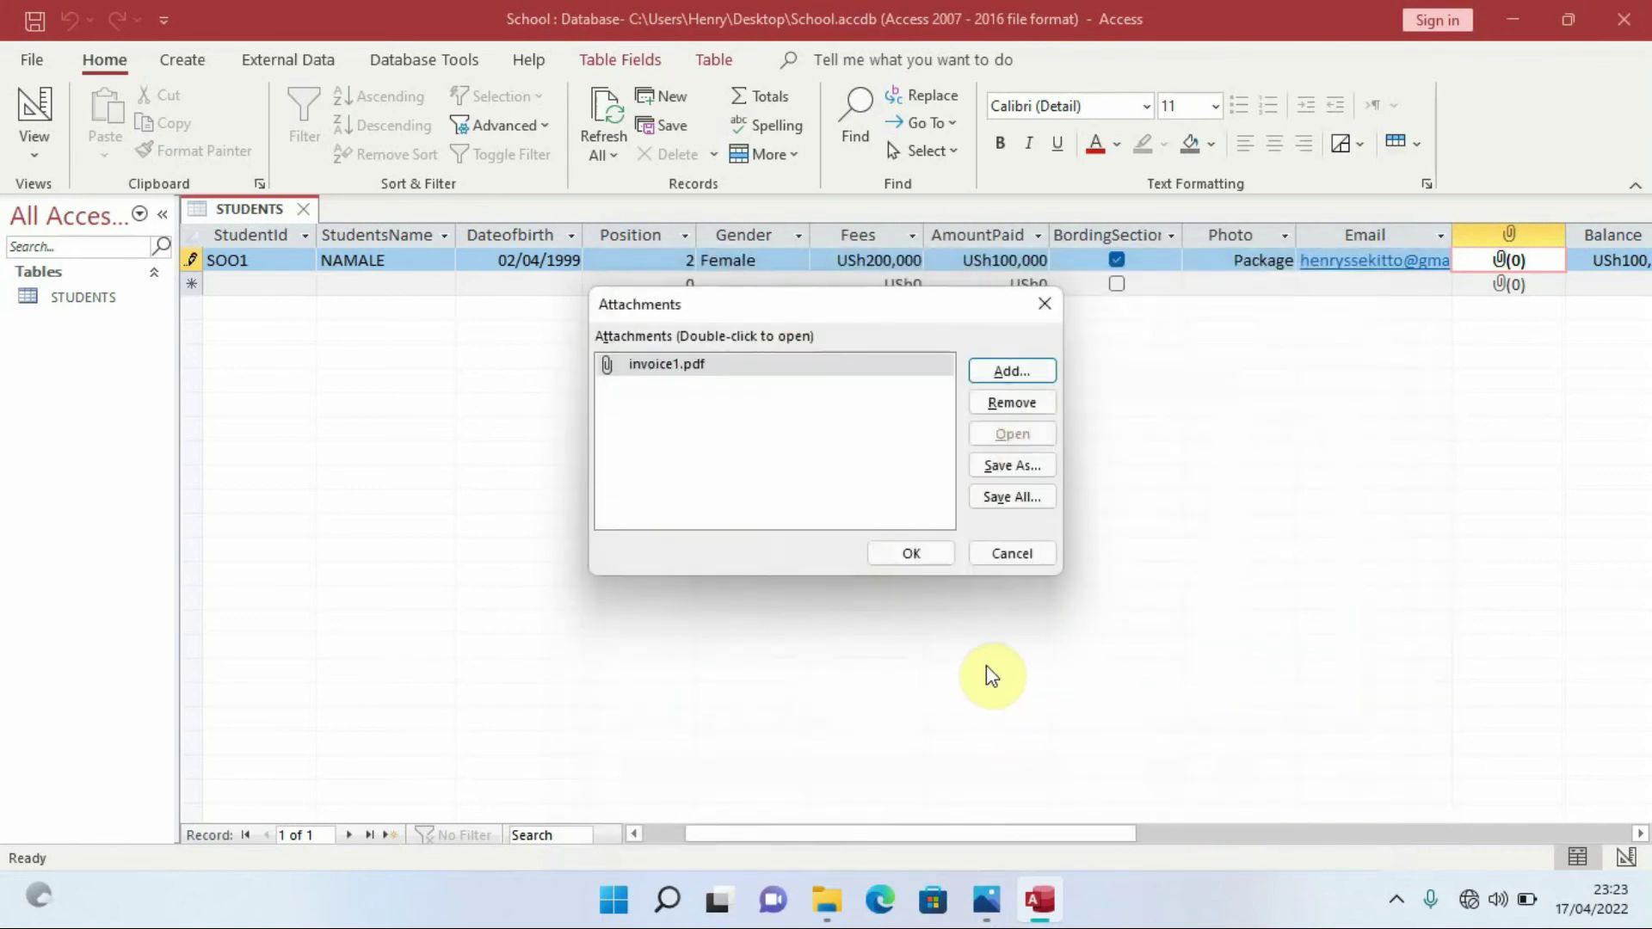
pyautogui.click(910, 554)
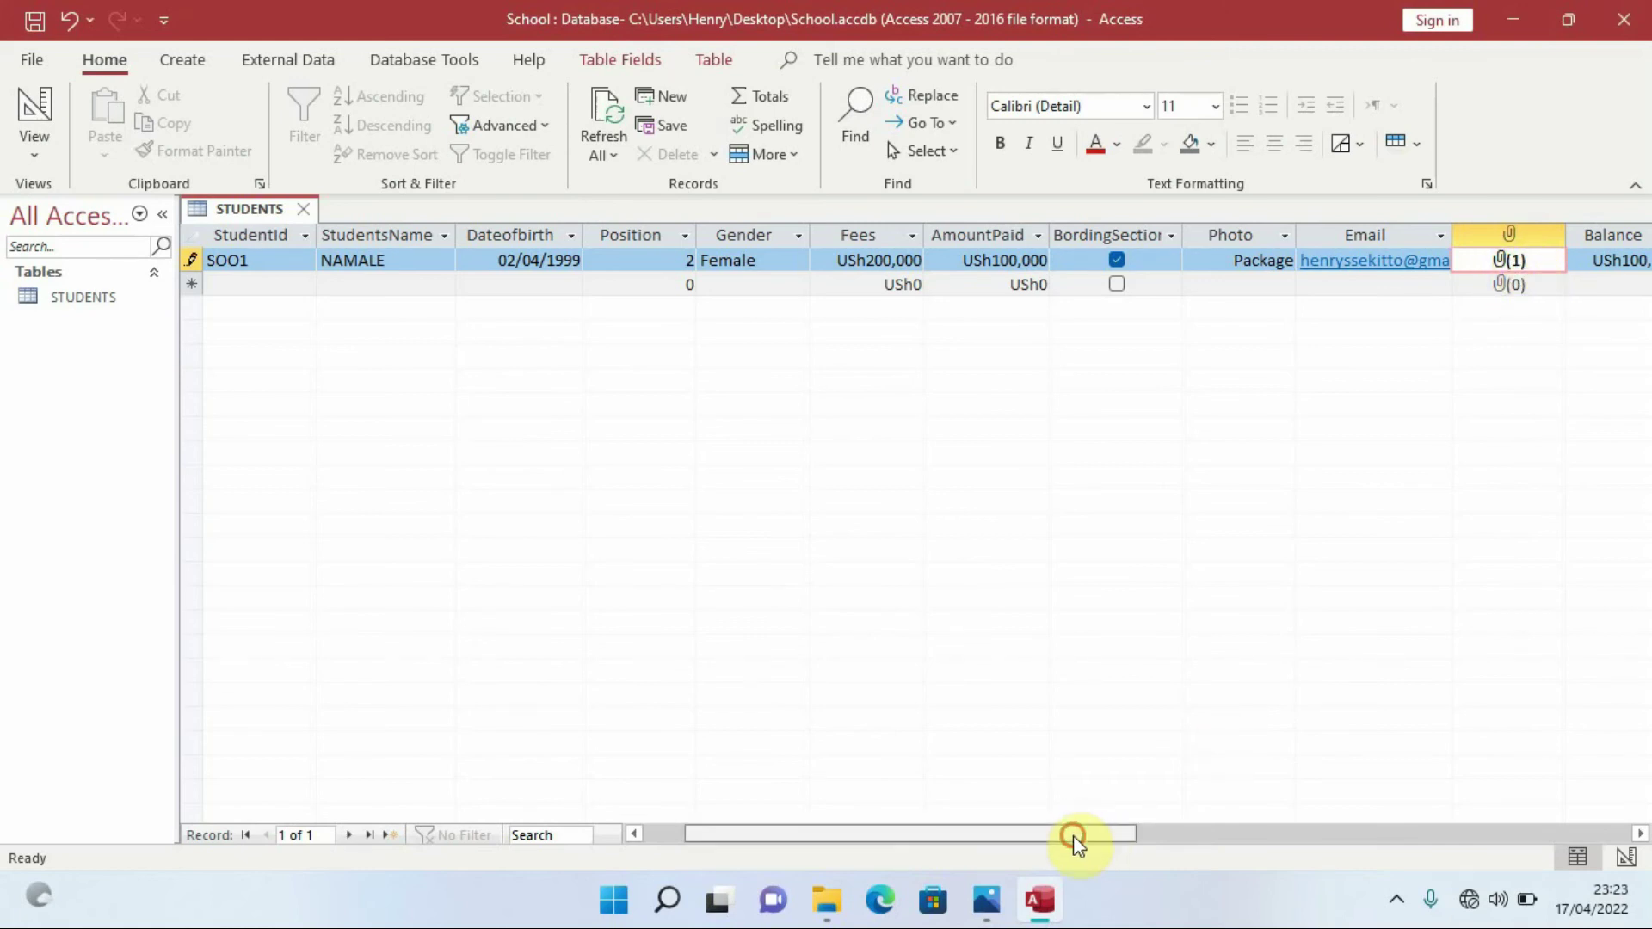
pyautogui.moveTo(1072, 834); pyautogui.dragTo(926, 852)
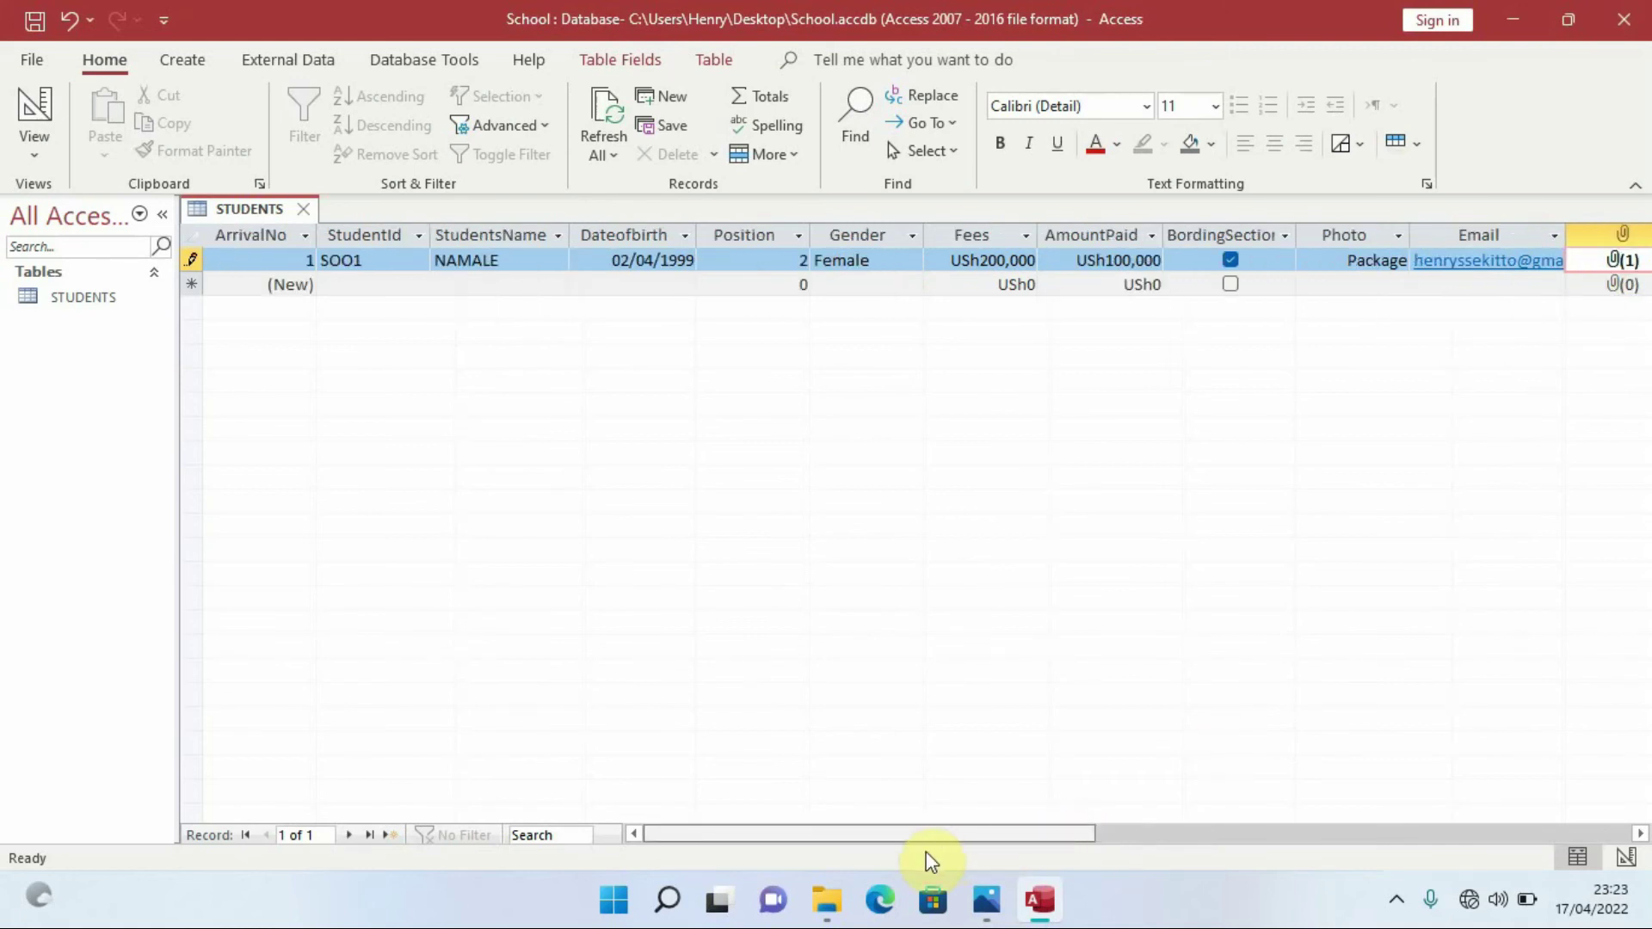
pyautogui.click(380, 280)
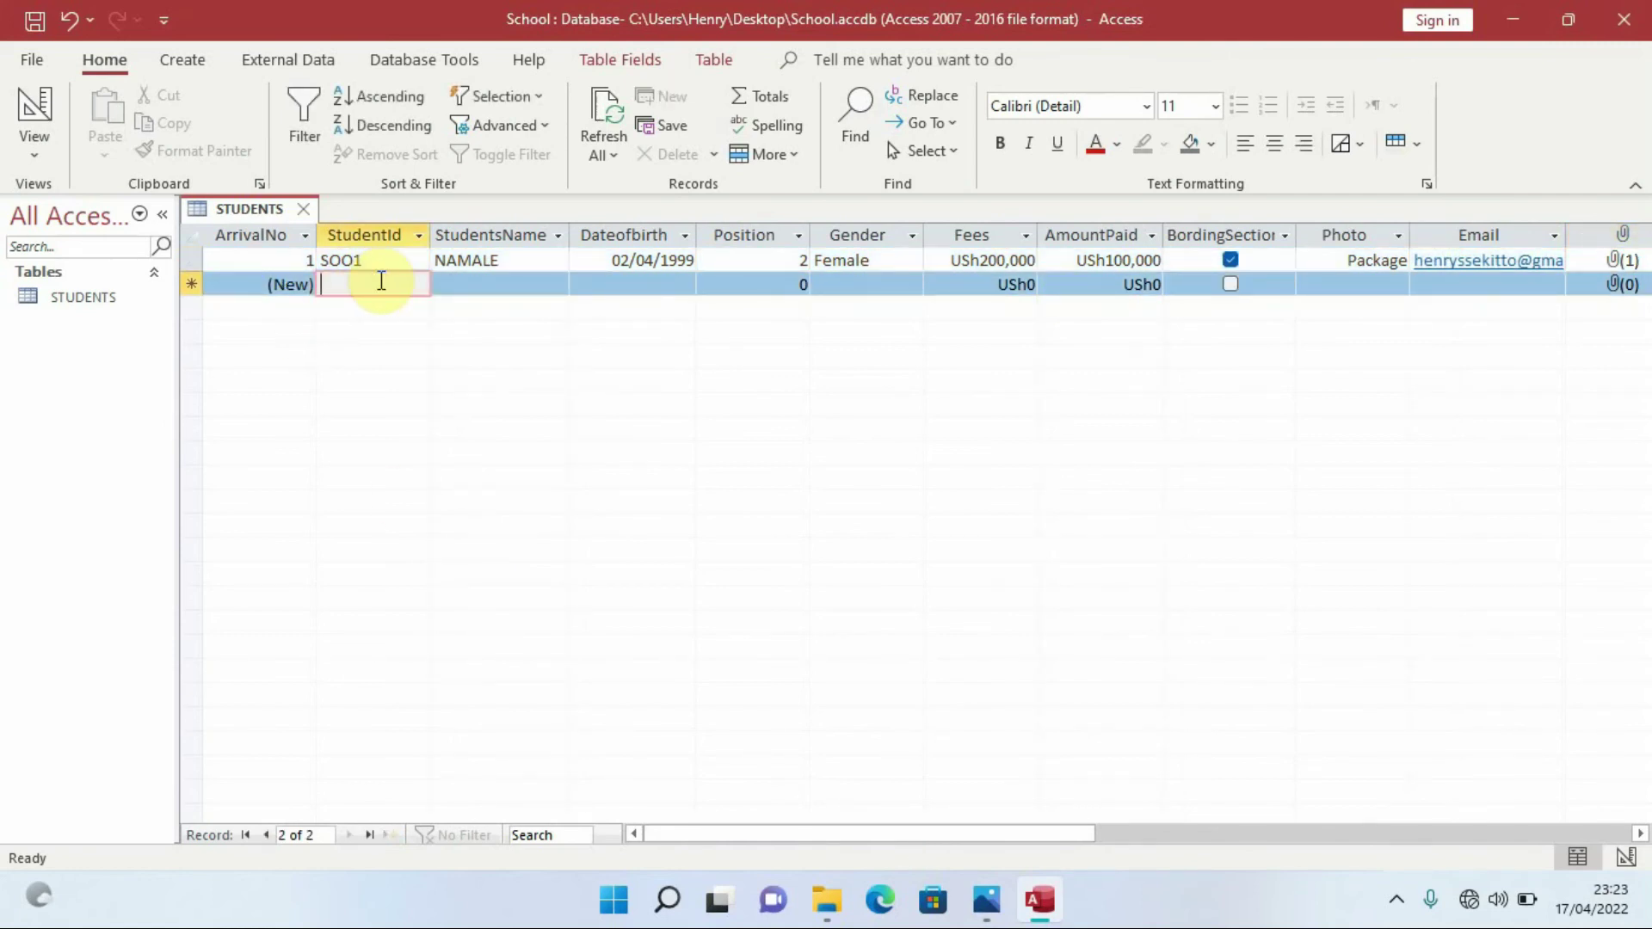
pyautogui.write('s')
pyautogui.press('capslock')
pyautogui.write('SOO')
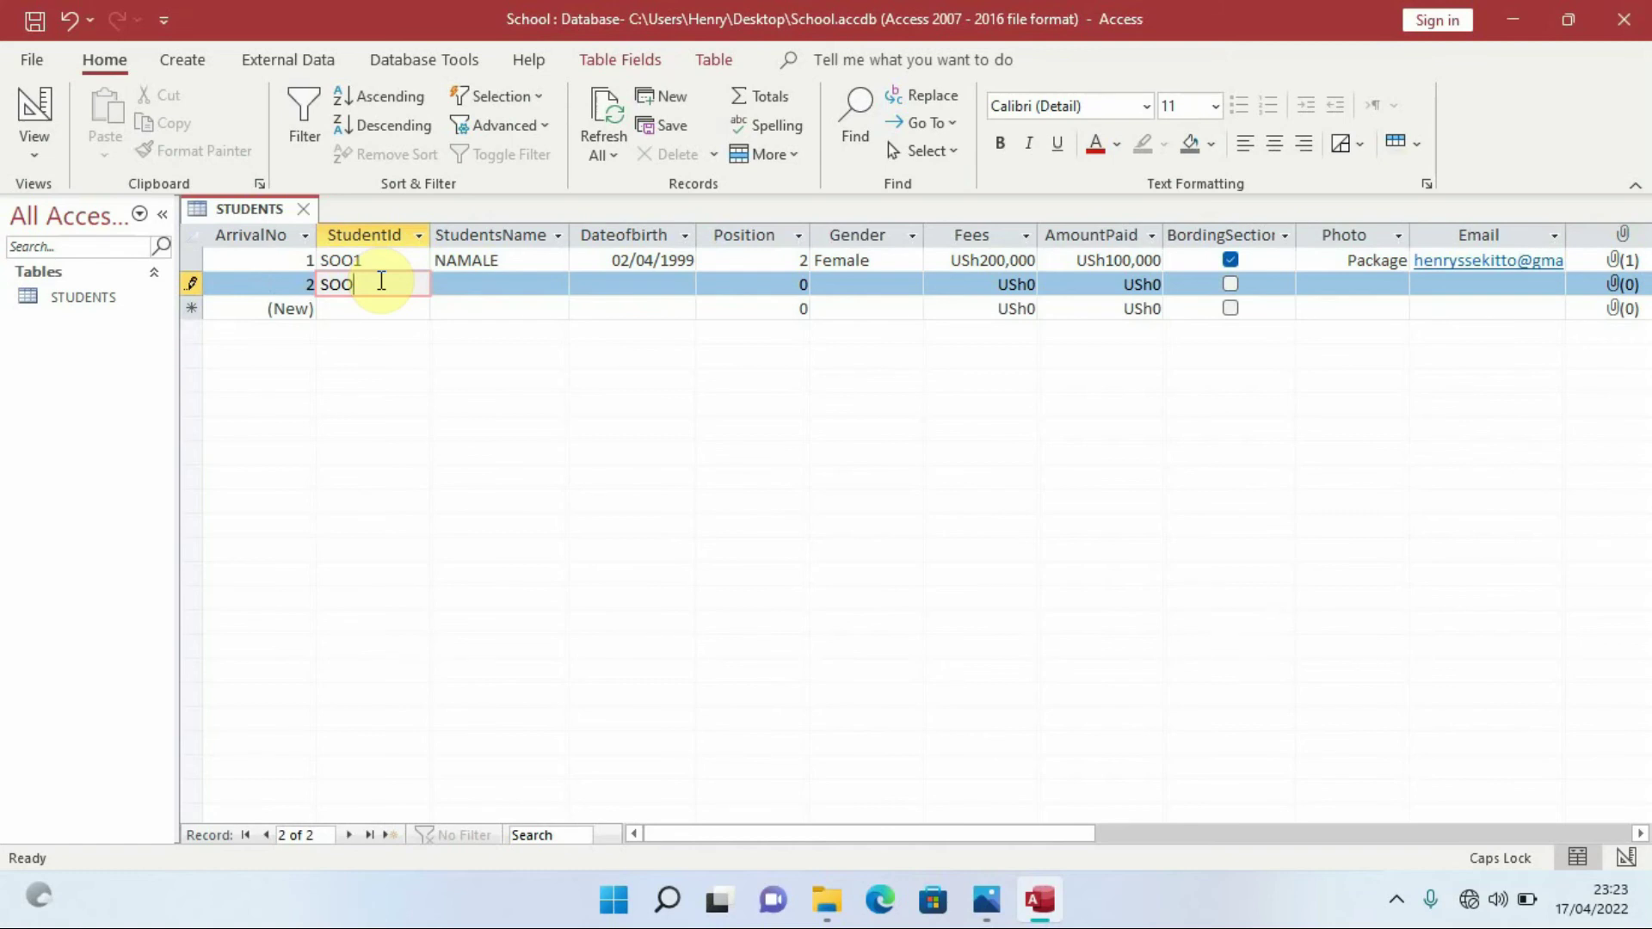
pyautogui.write('2')
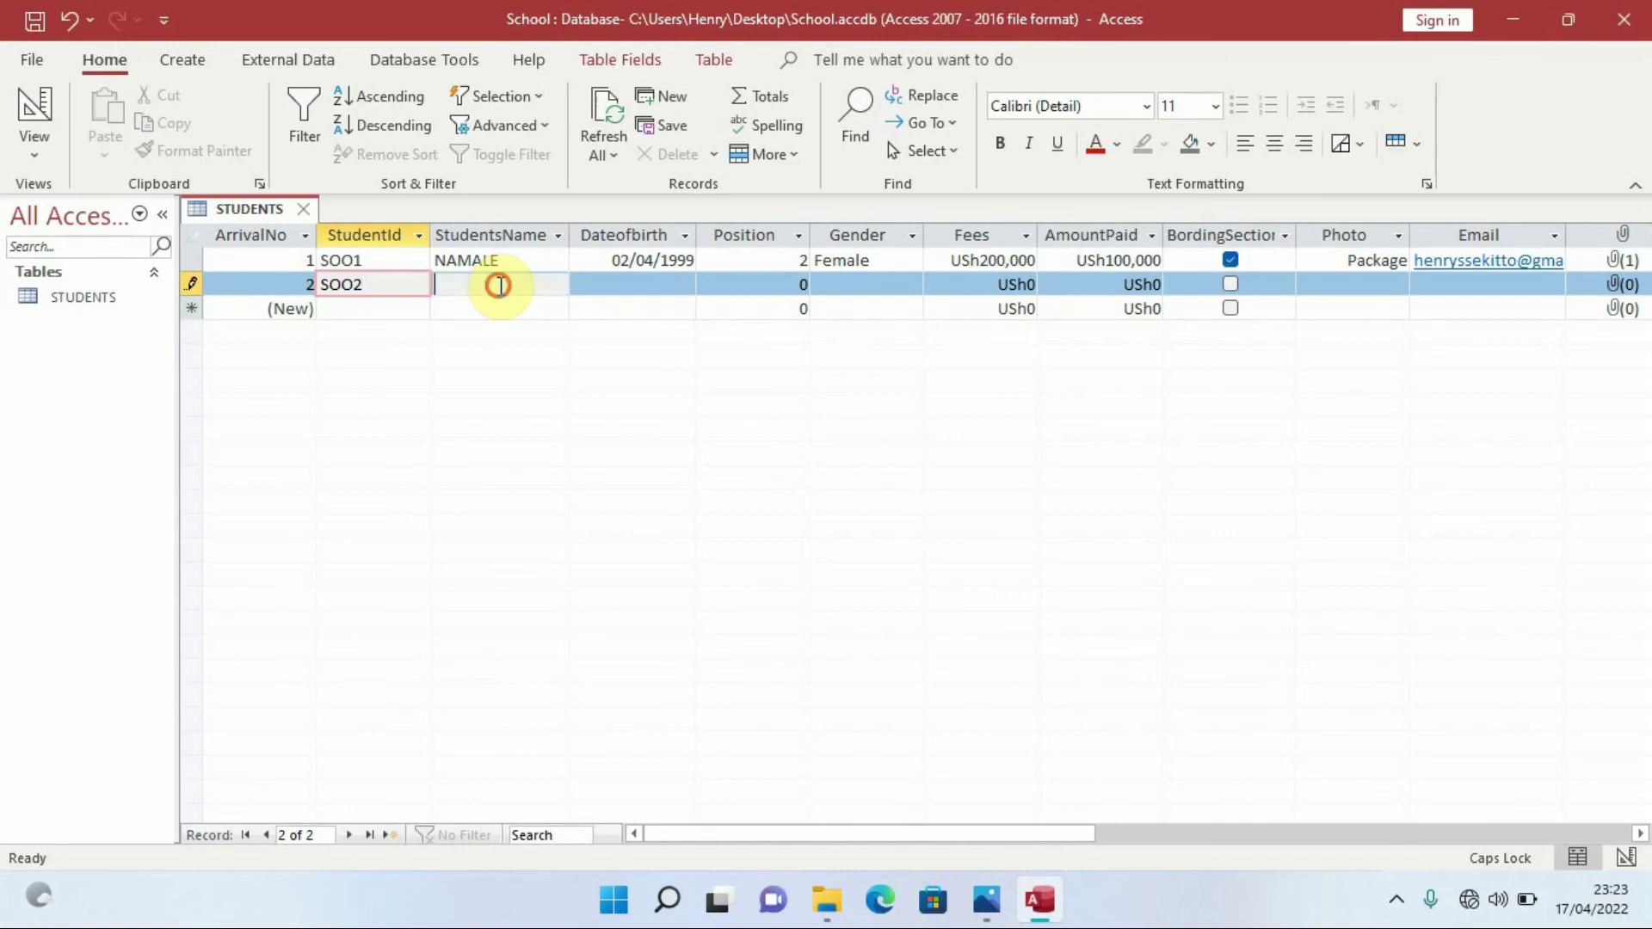
pyautogui.click(501, 286)
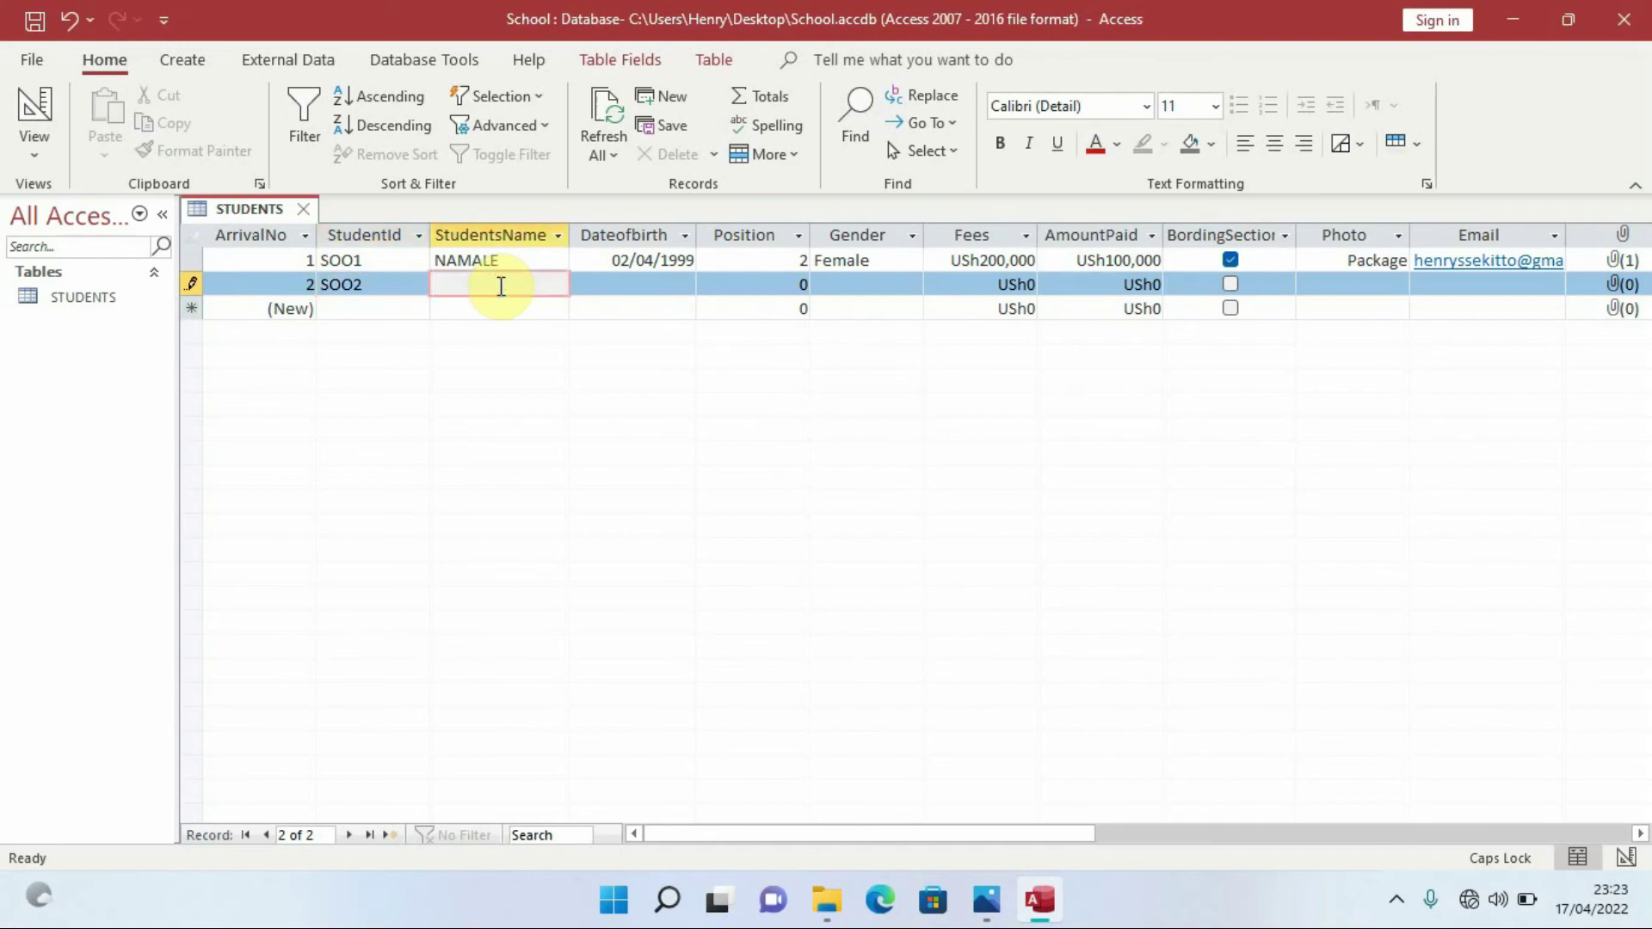
pyautogui.write('JOHN')
pyautogui.click(659, 285)
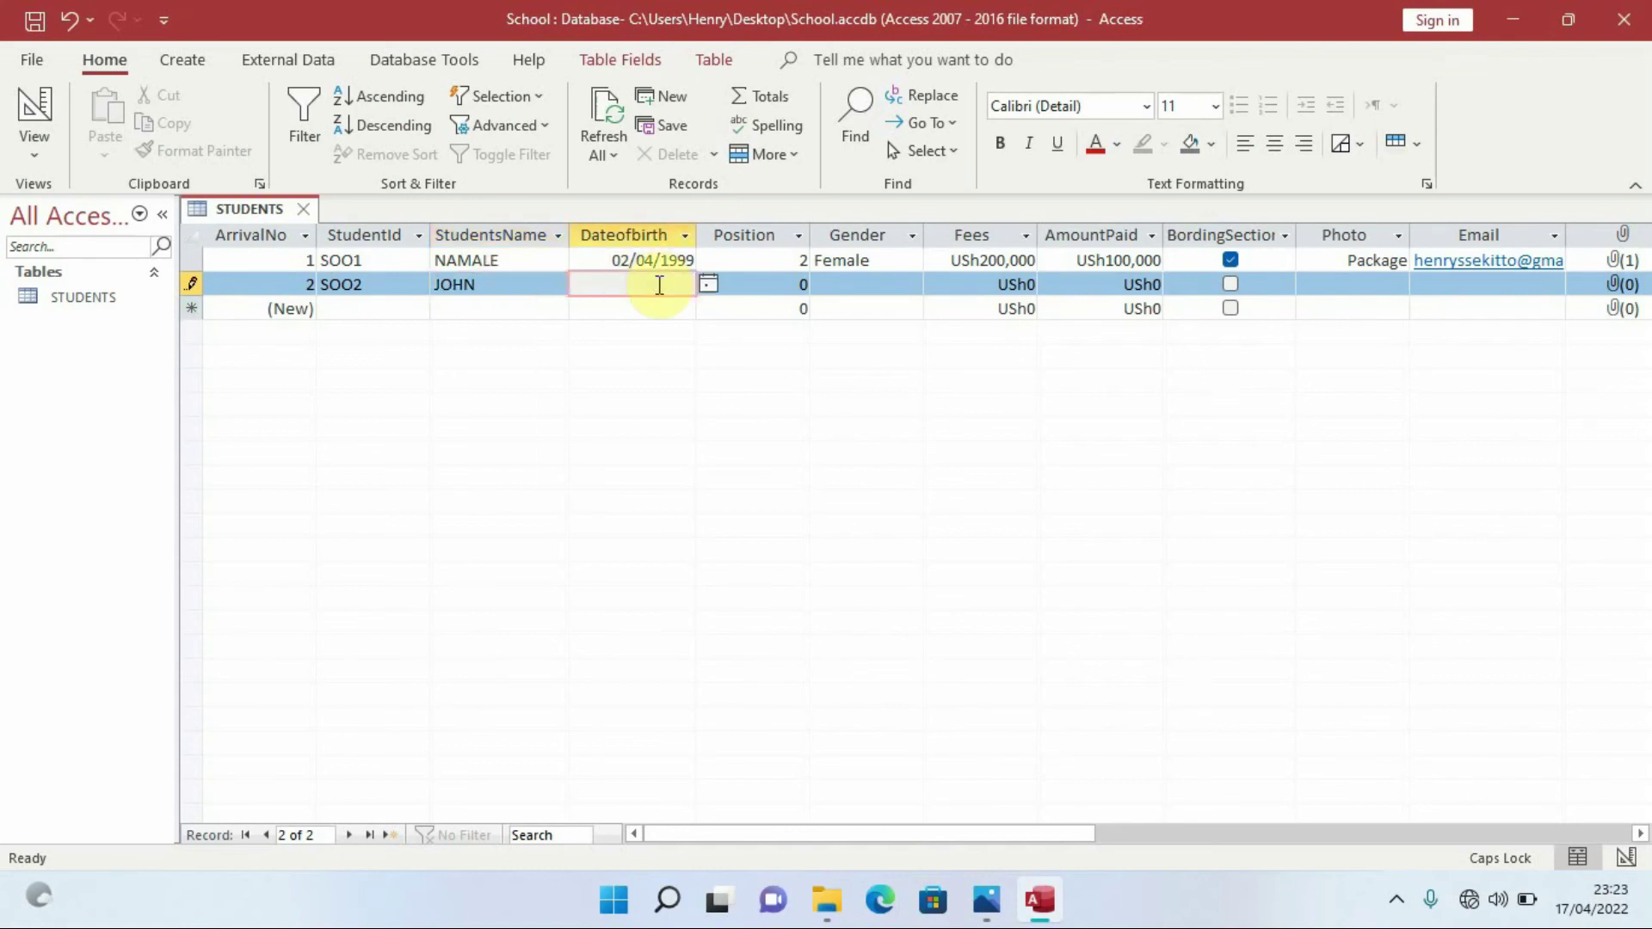
pyautogui.write('03/05/1995')
# Set the second student's Position to 1 and Gender to Male
pyautogui.click(796, 287)
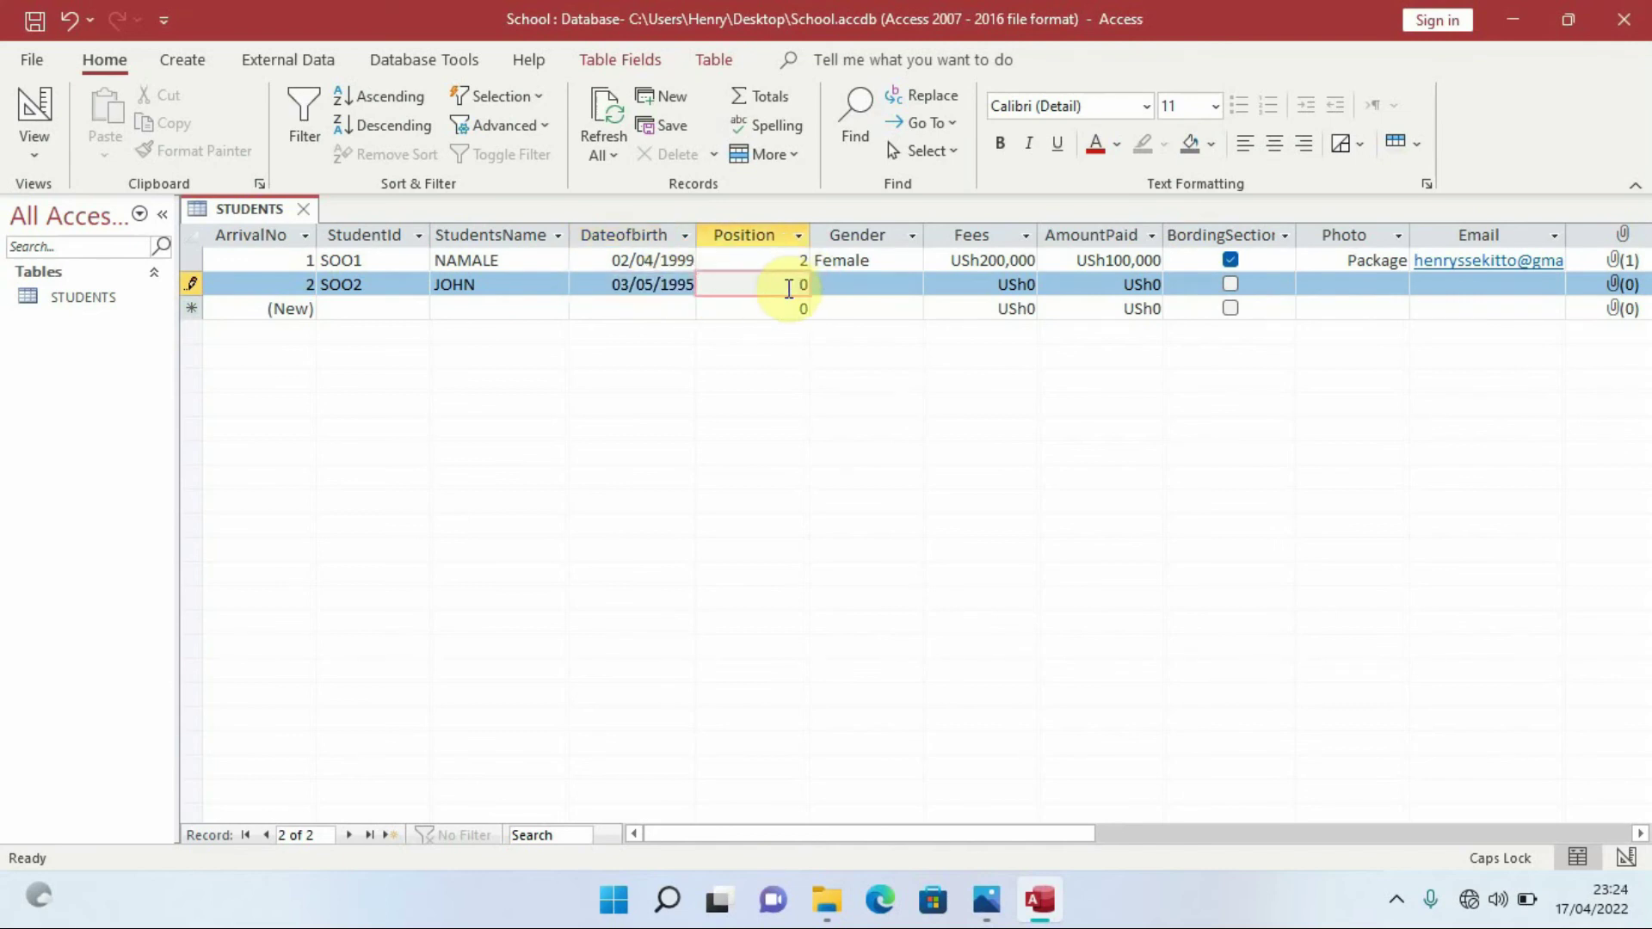
pyautogui.press('Delete')
pyautogui.write('1')
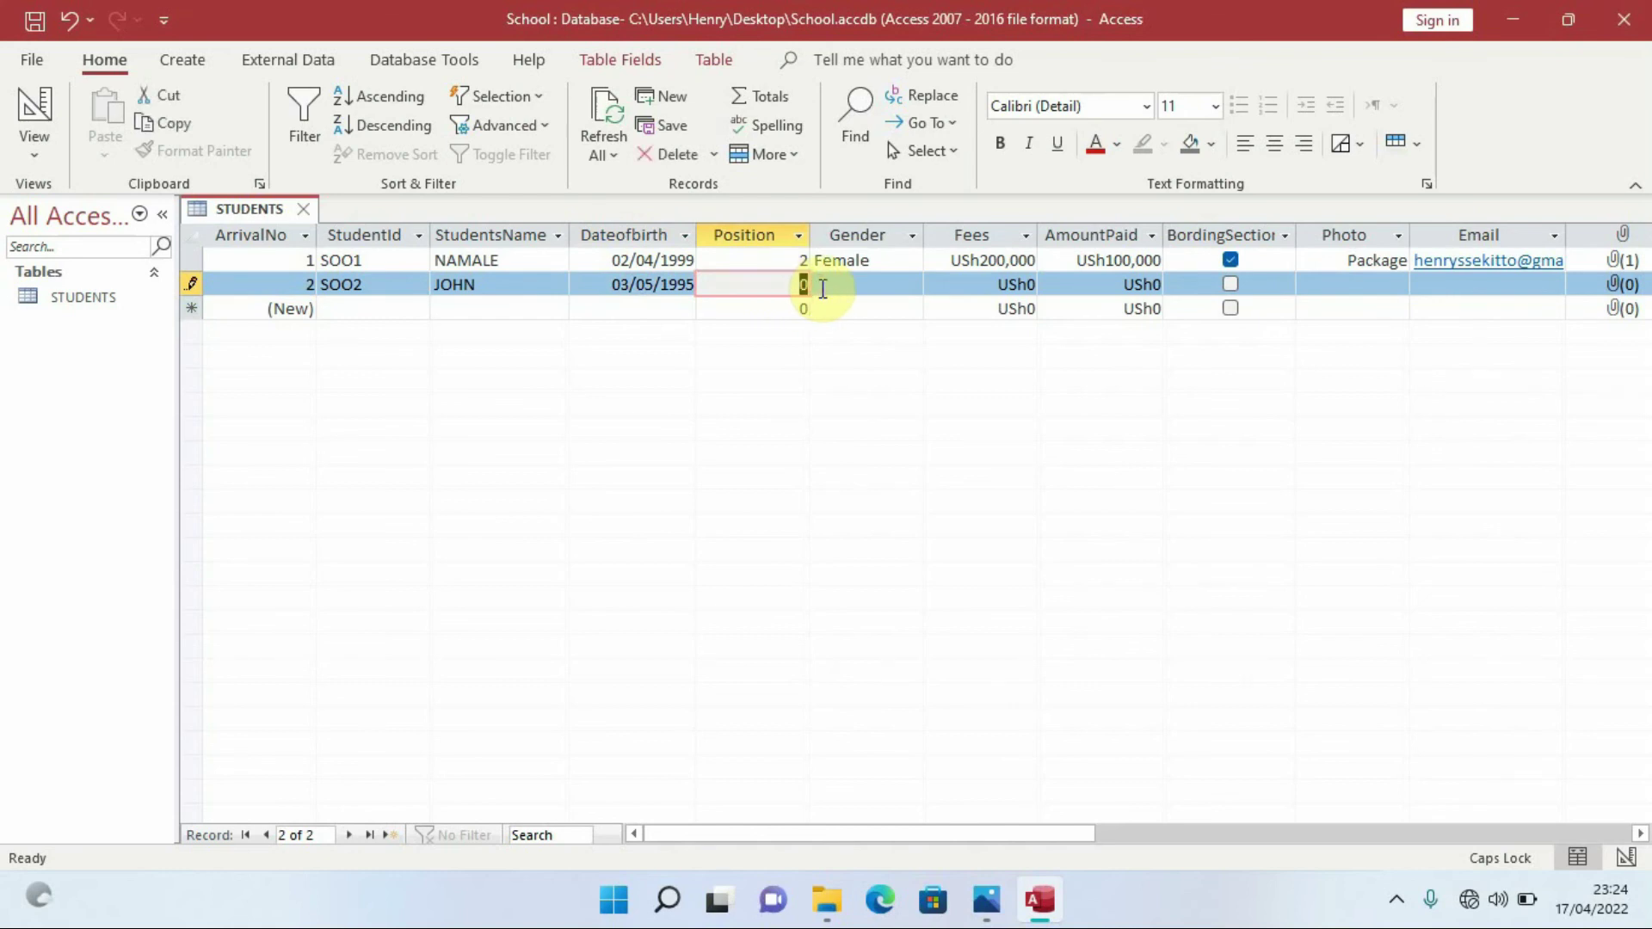
pyautogui.click(860, 285)
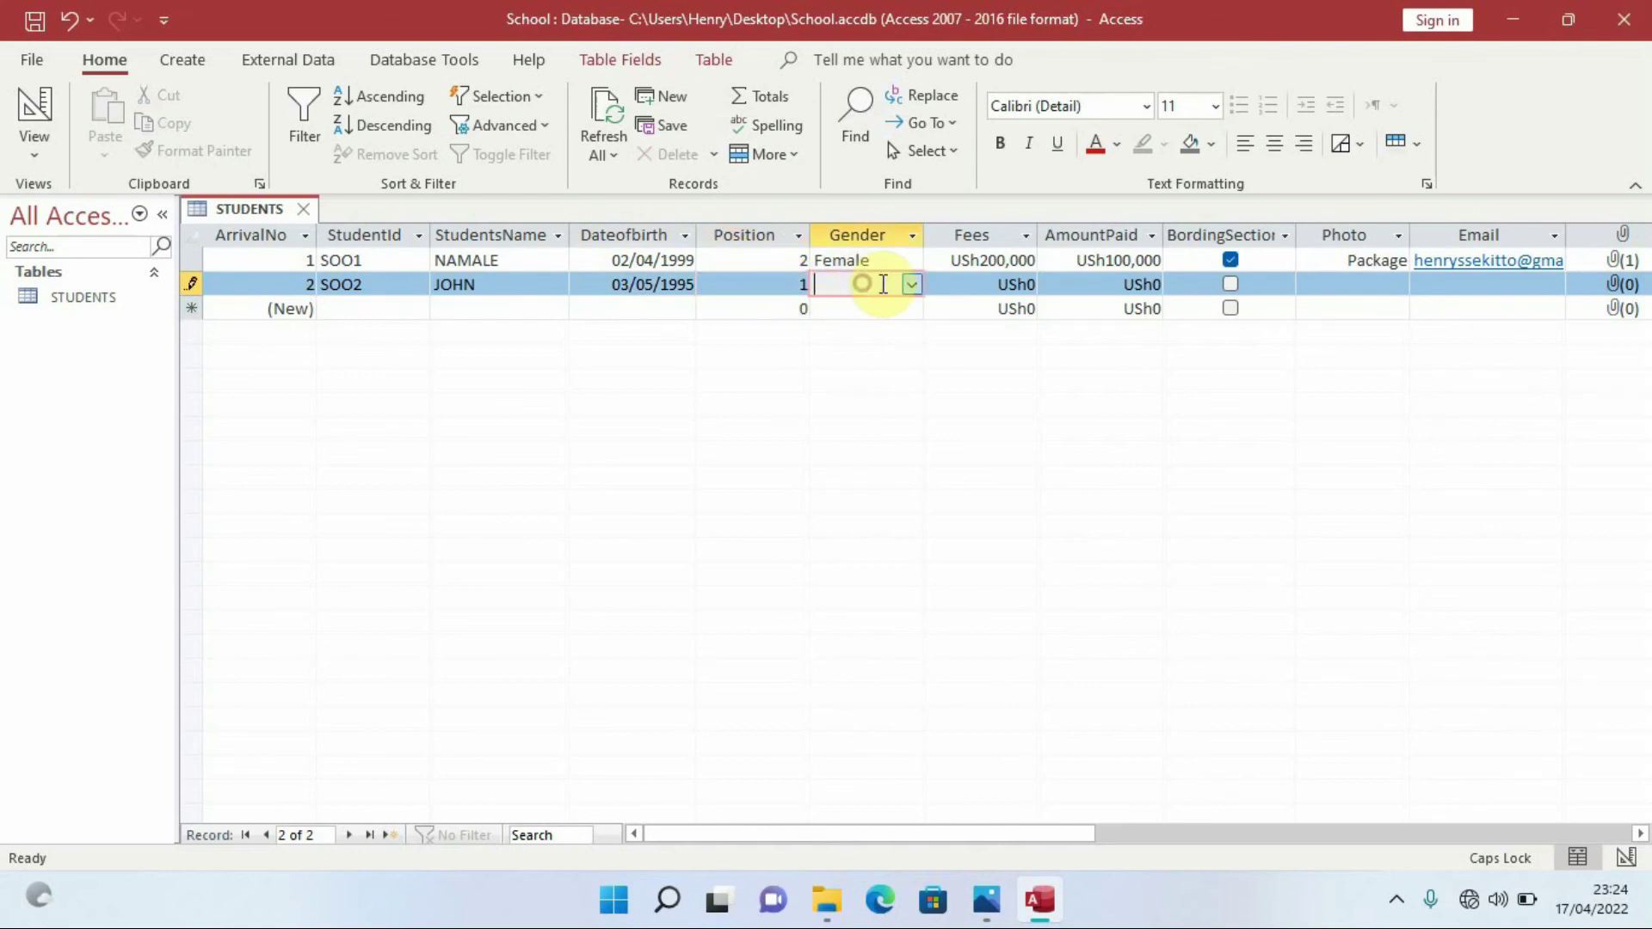
pyautogui.click(911, 285)
pyautogui.click(868, 326)
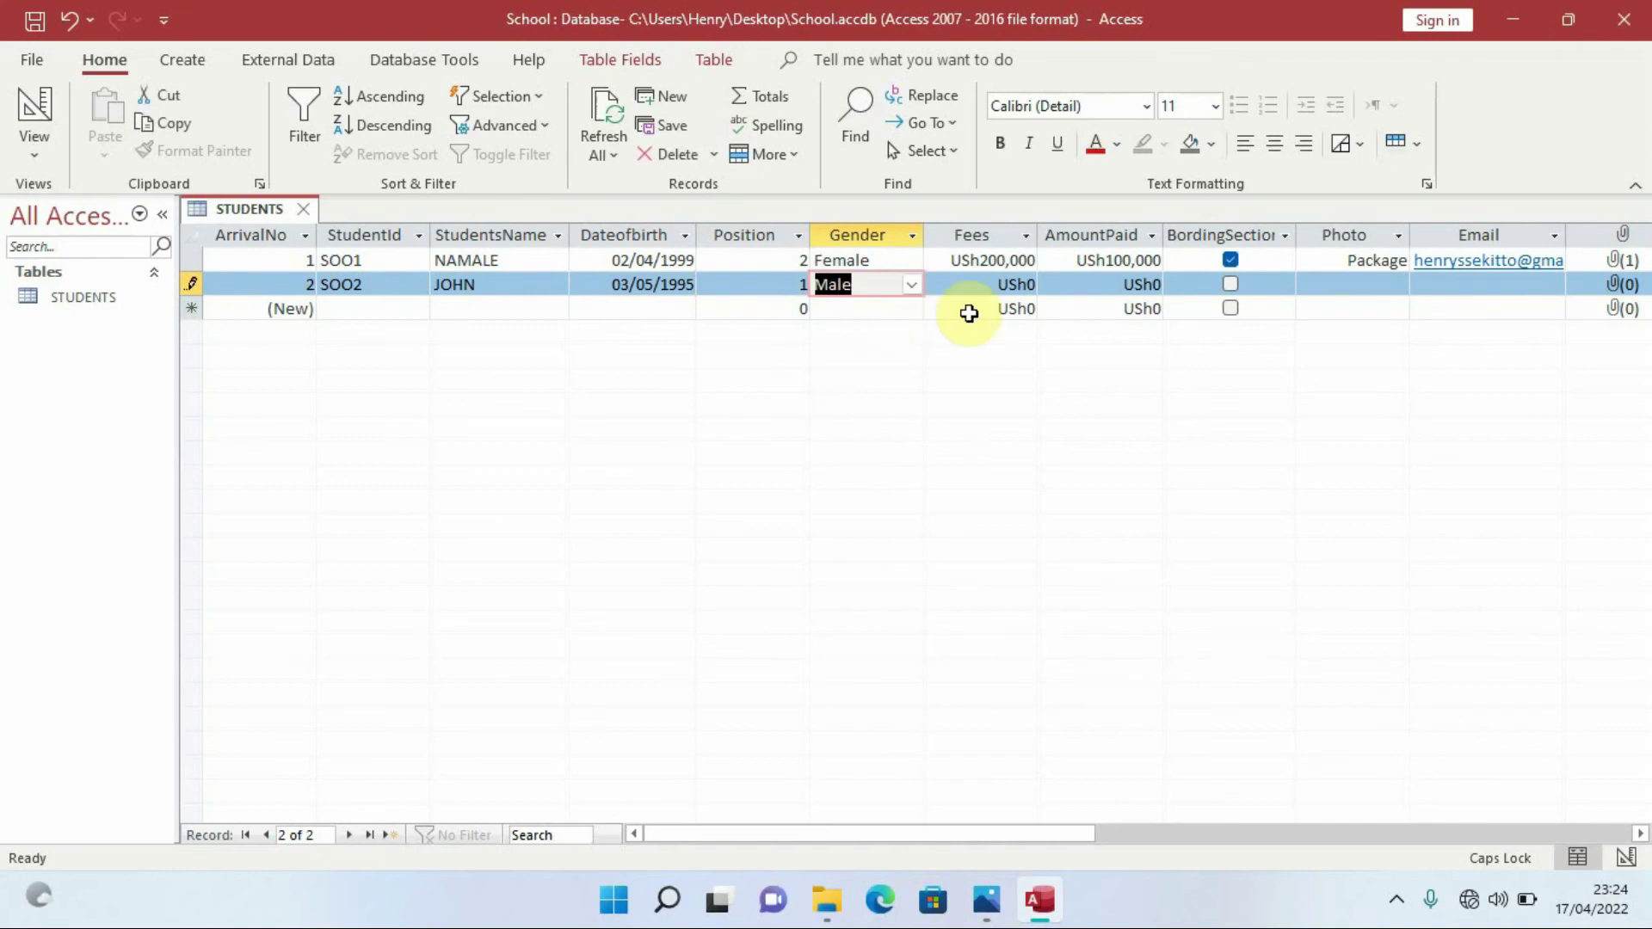
# Enter Fees of 150000 and AmountPaid of 100000 for the second student
pyautogui.click(997, 285)
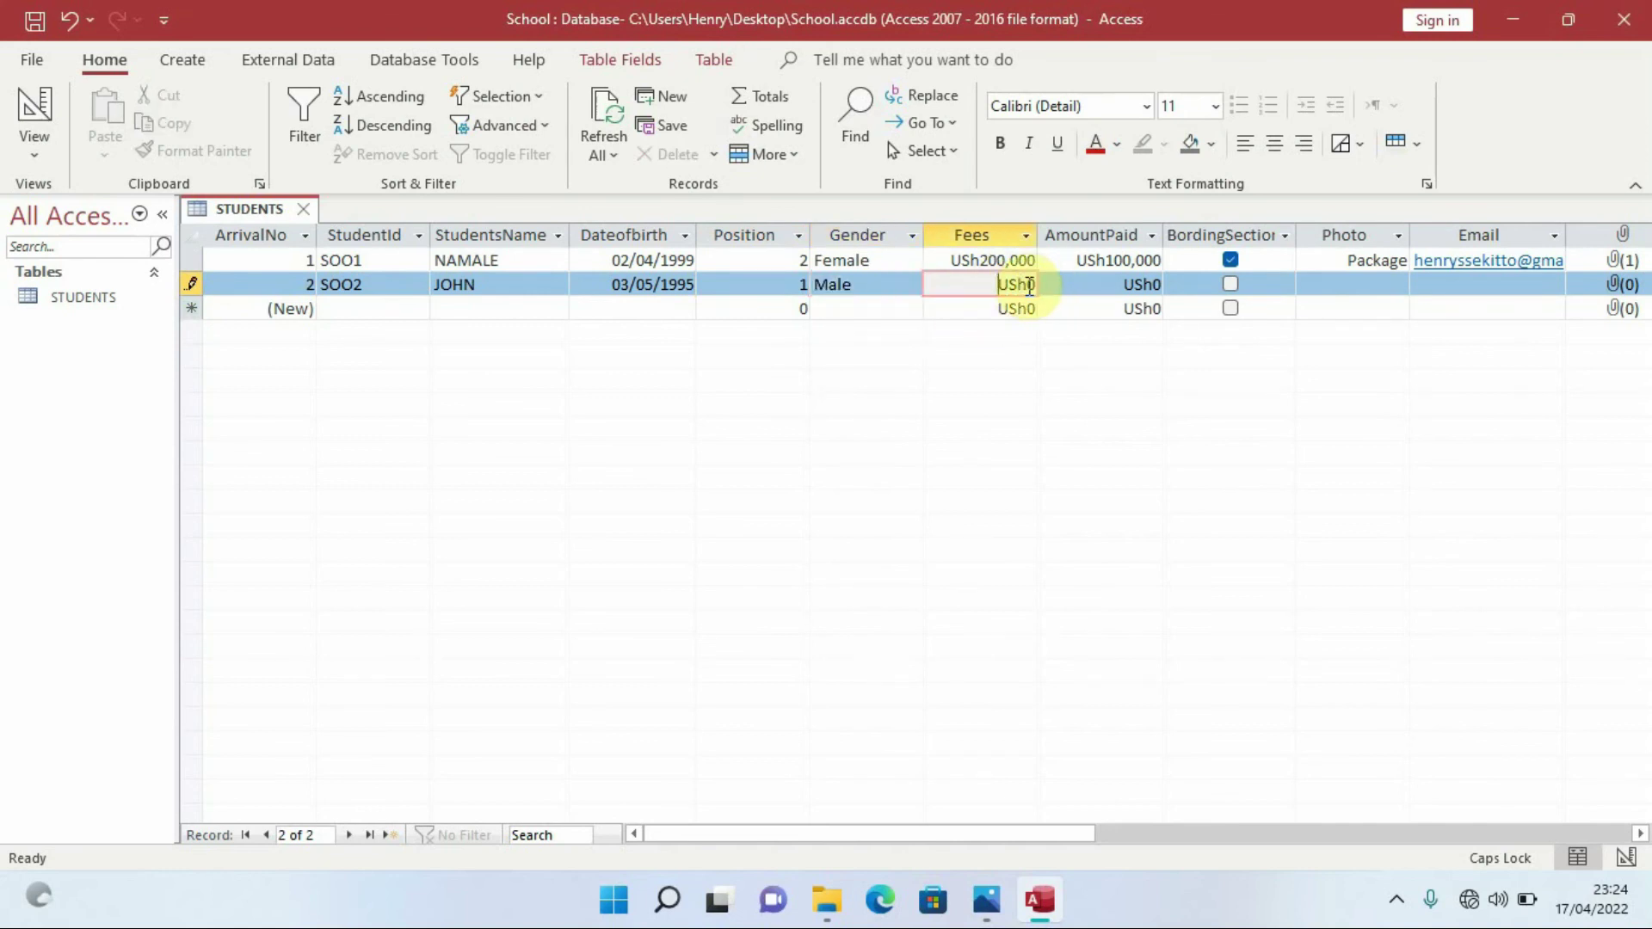
pyautogui.click(1029, 285)
pyautogui.press('BackSpace')
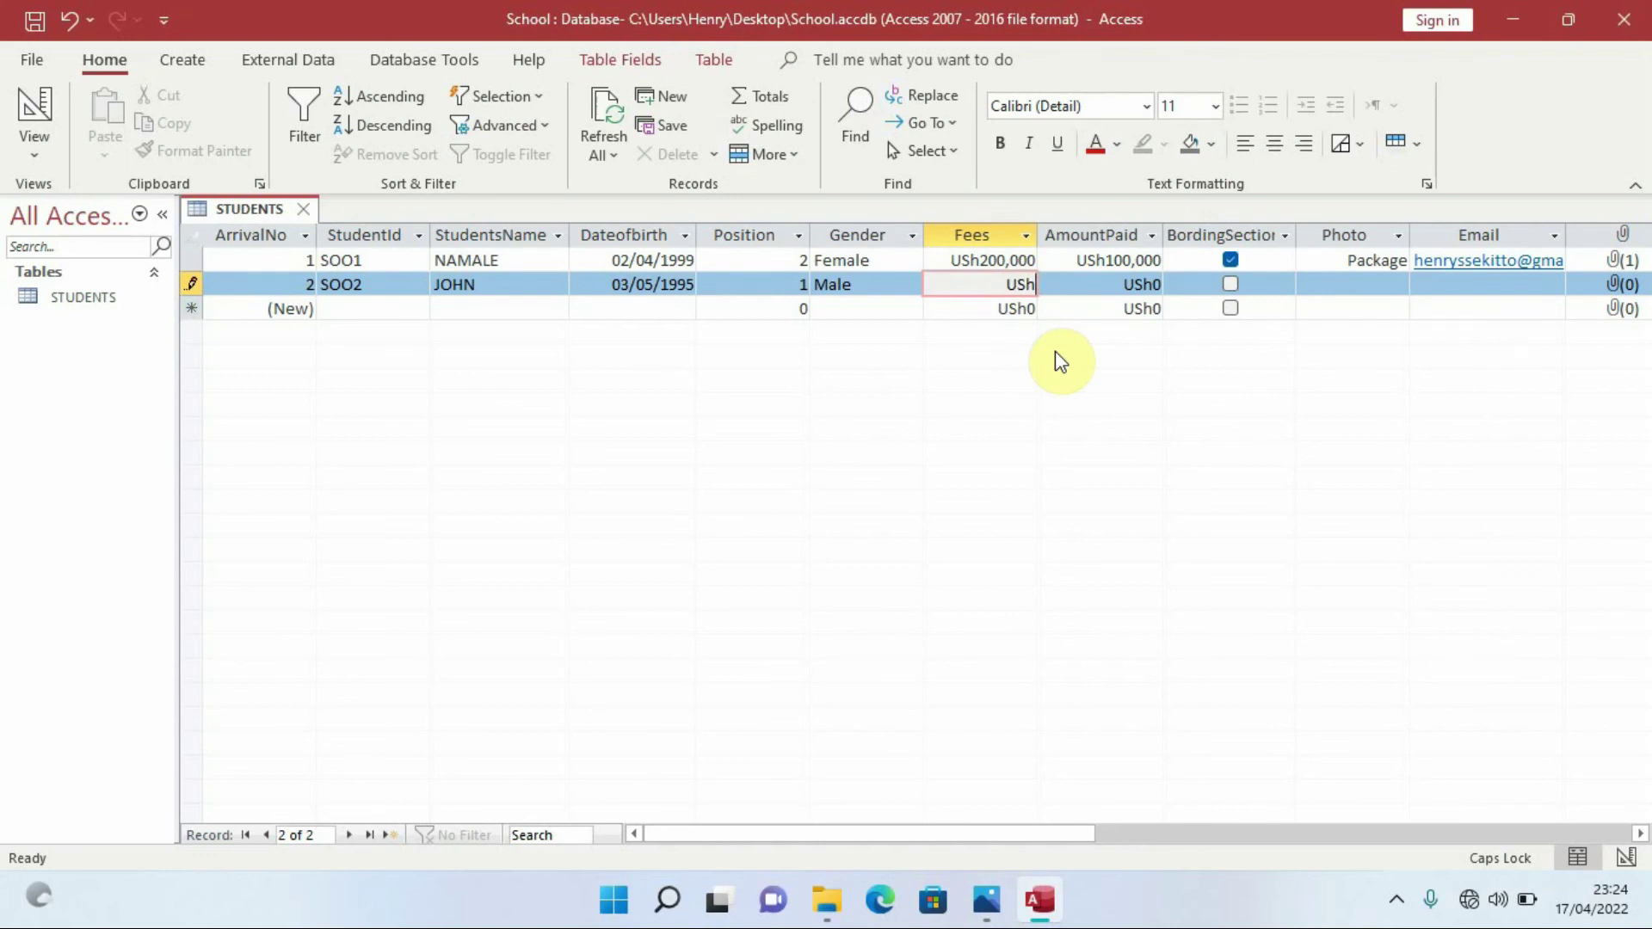
pyautogui.write('150000')
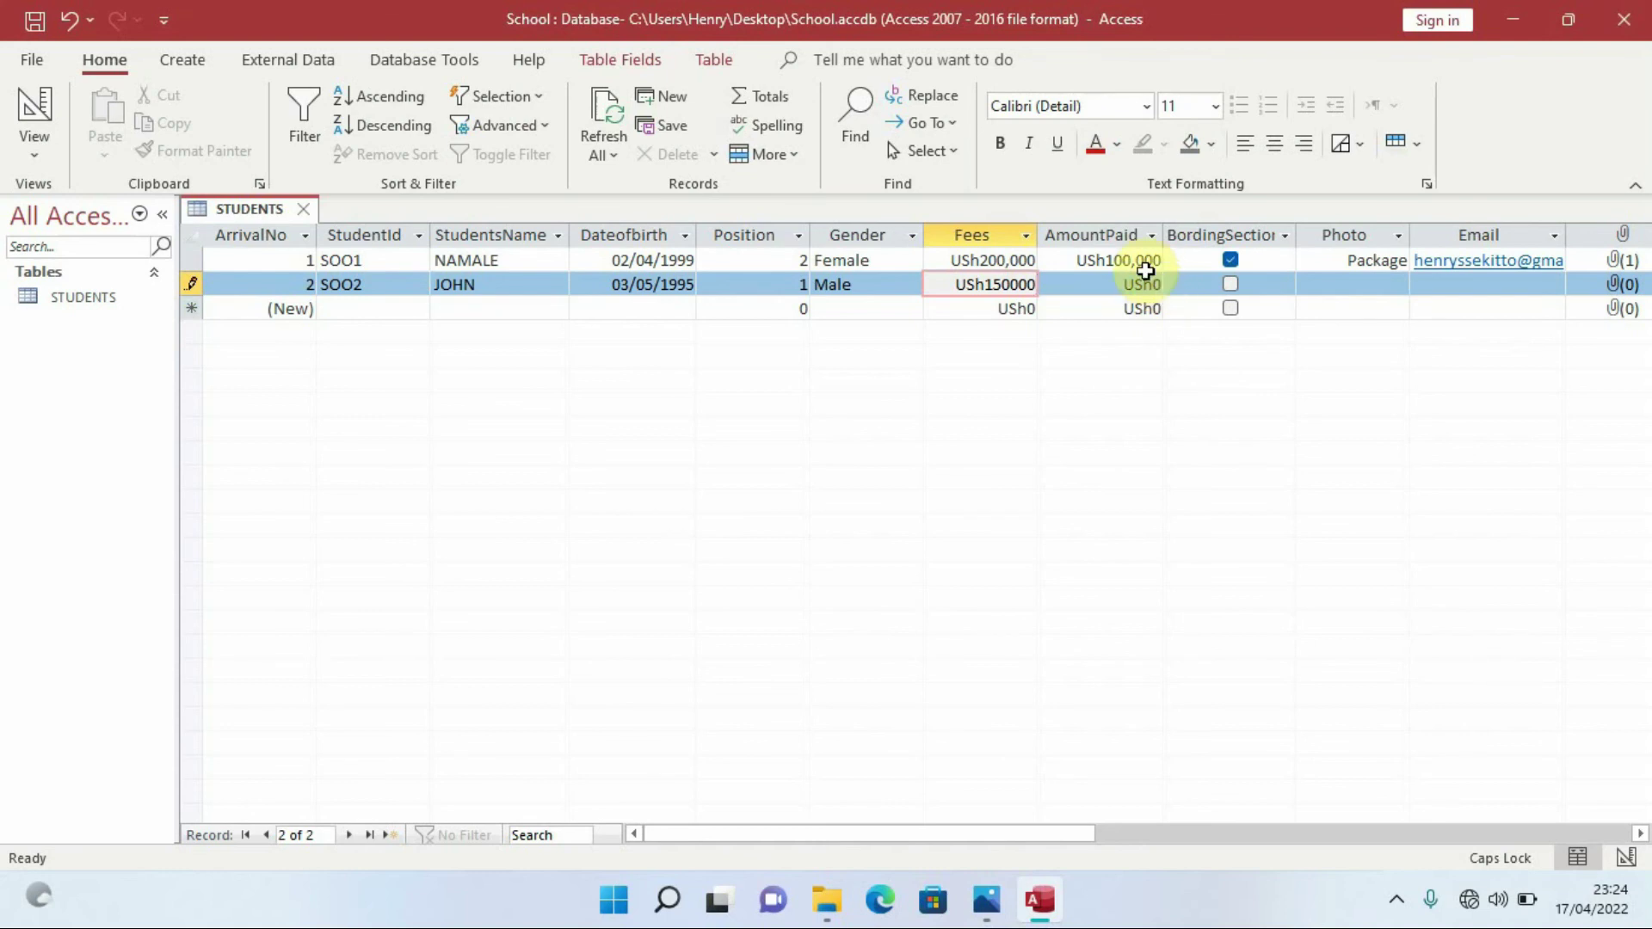
pyautogui.click(1144, 268)
pyautogui.click(1145, 284)
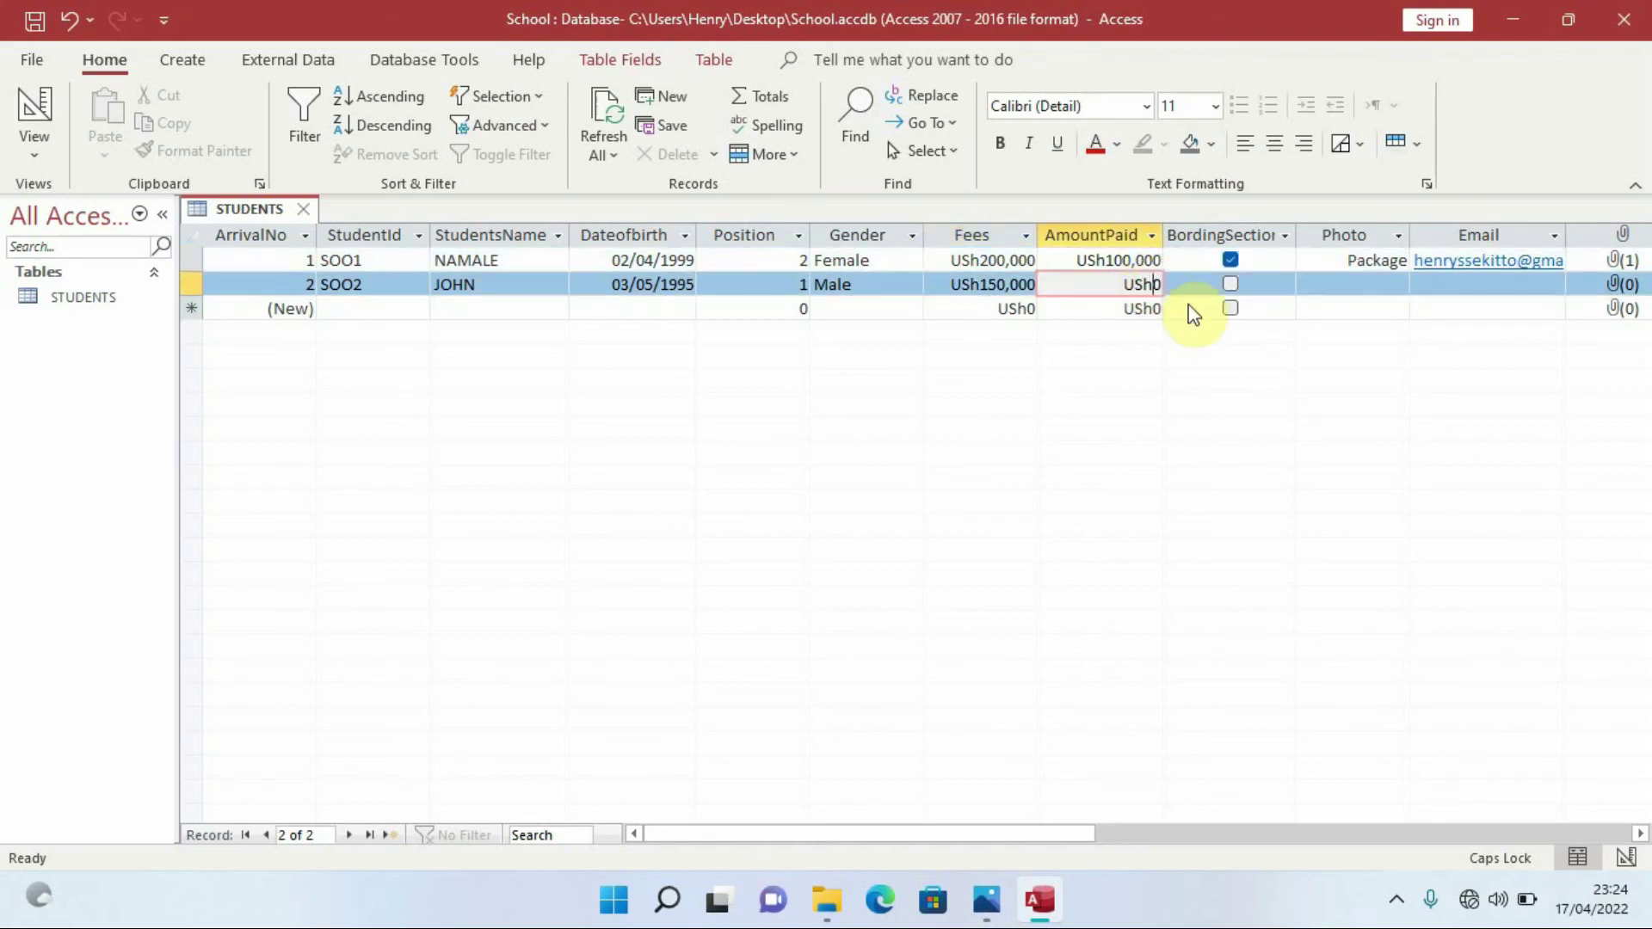
pyautogui.write('100')
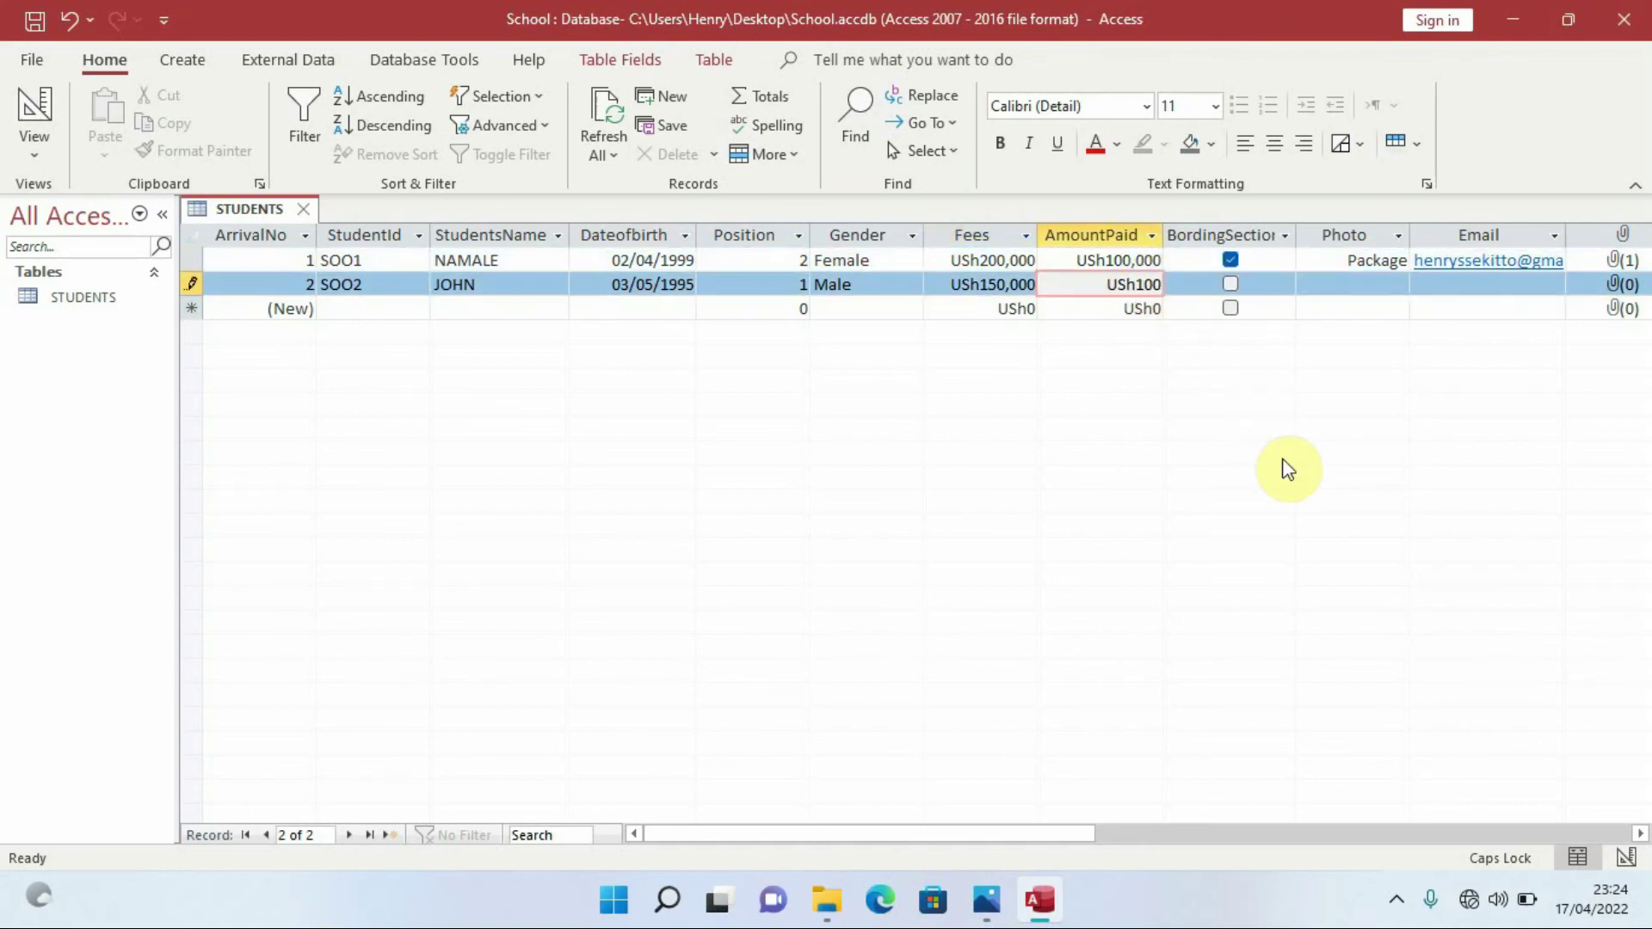
pyautogui.write('00')
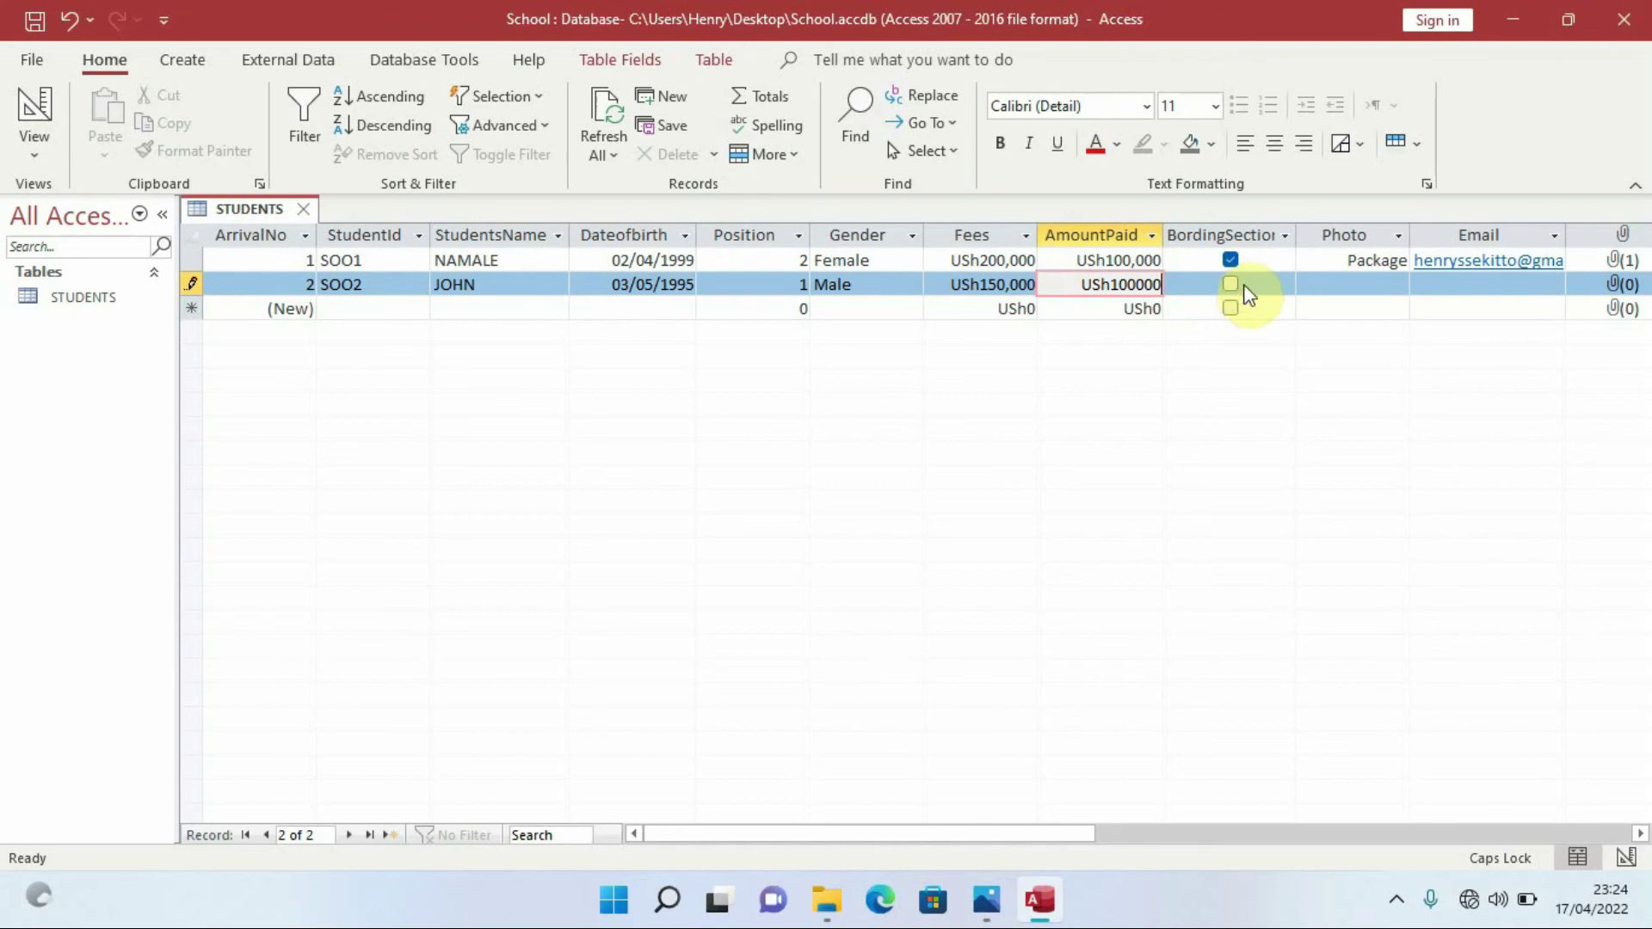
pyautogui.click(1366, 288)
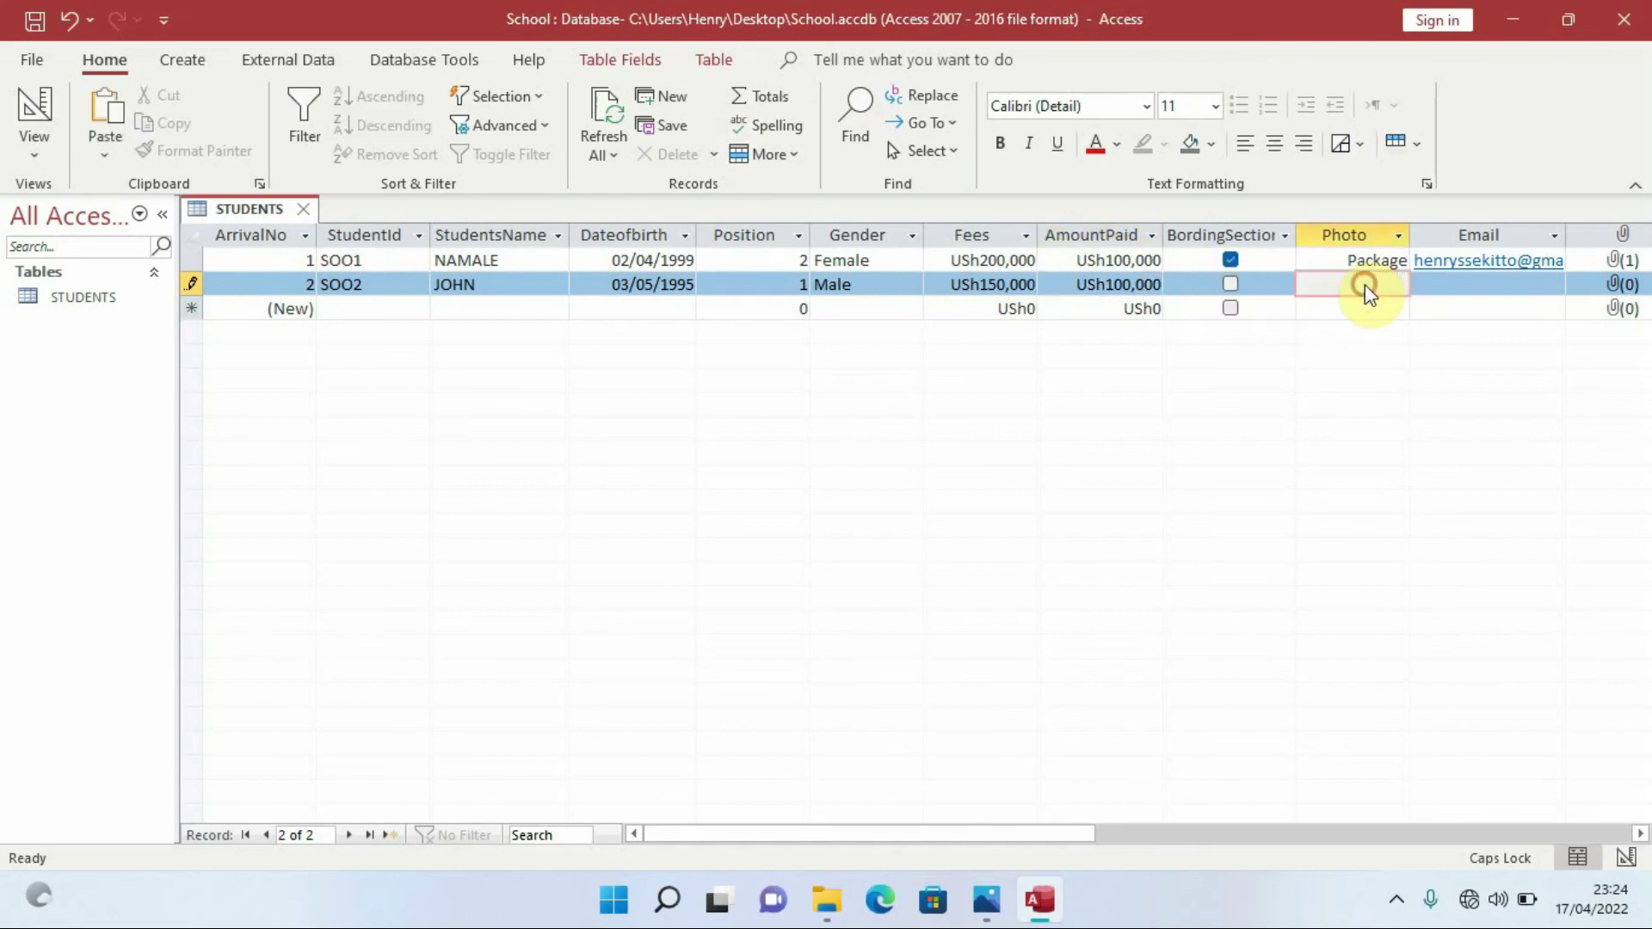
# Copy the desktop photo _DSC9834.jpg and return to the Access database
pyautogui.click(1516, 18)
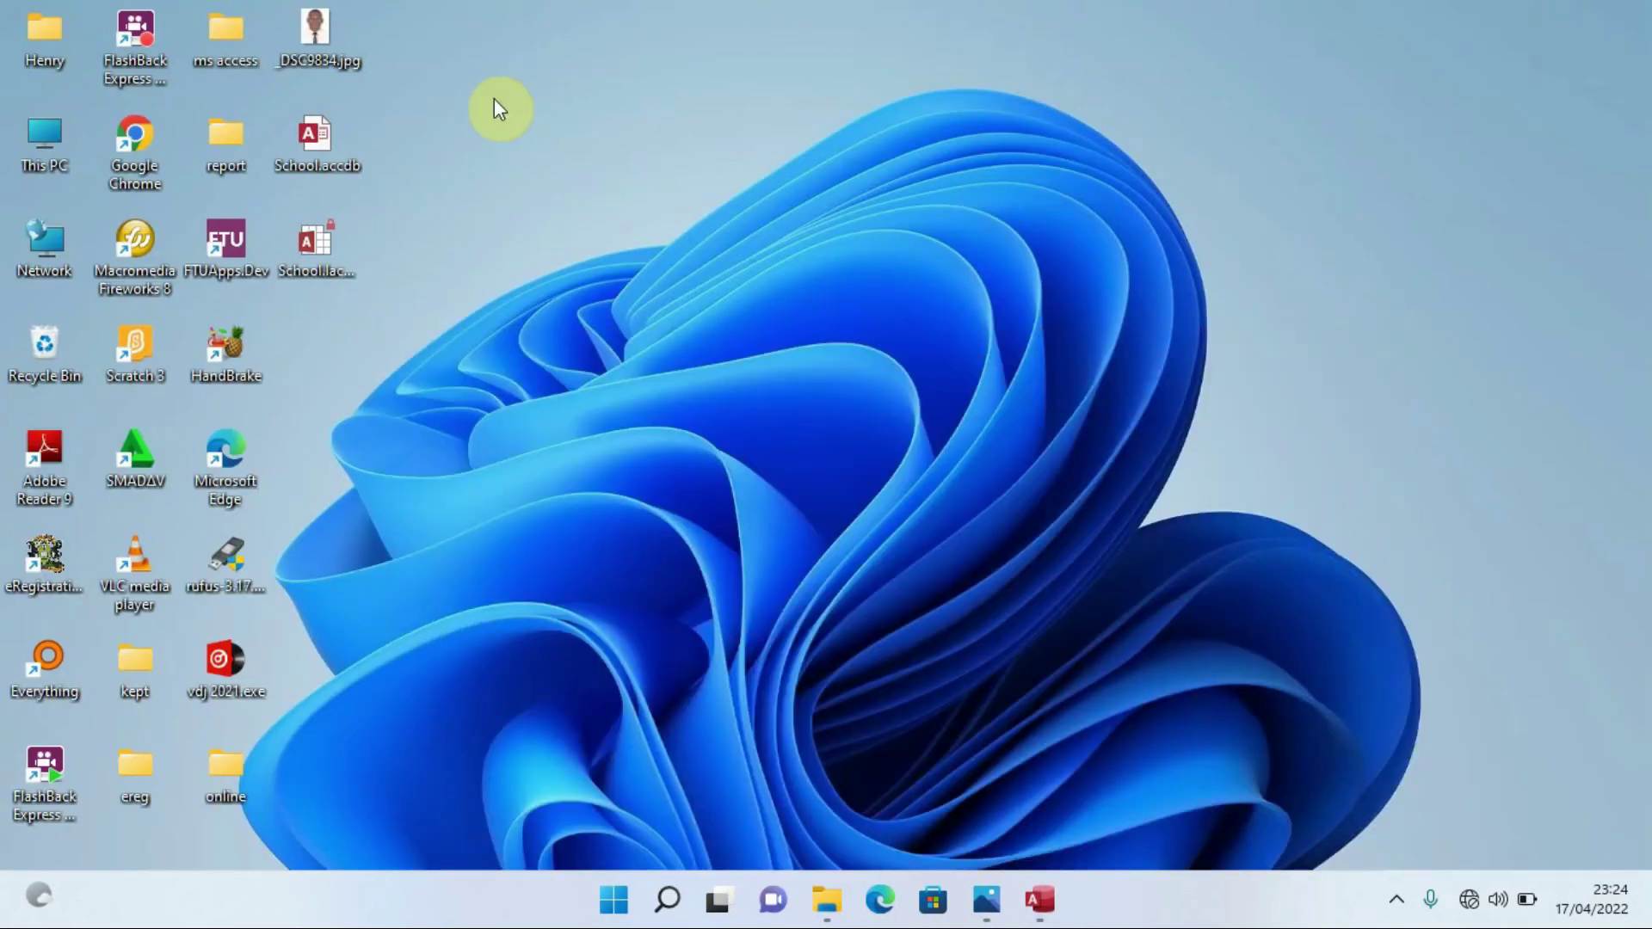
pyautogui.rightClick(319, 33)
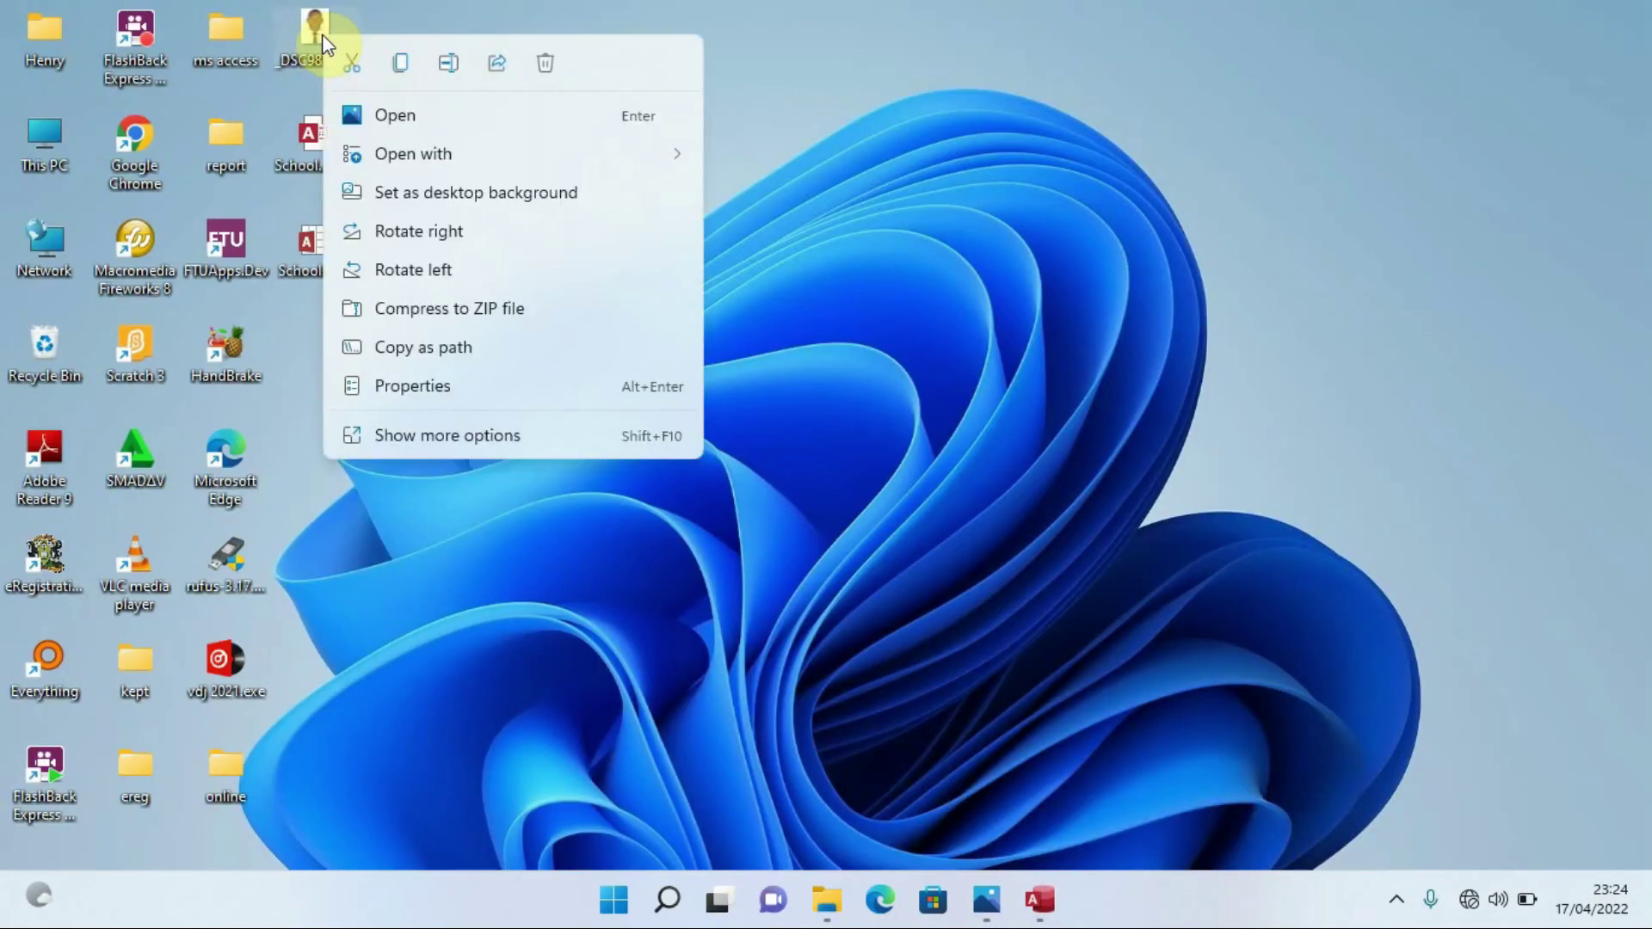
pyautogui.click(432, 435)
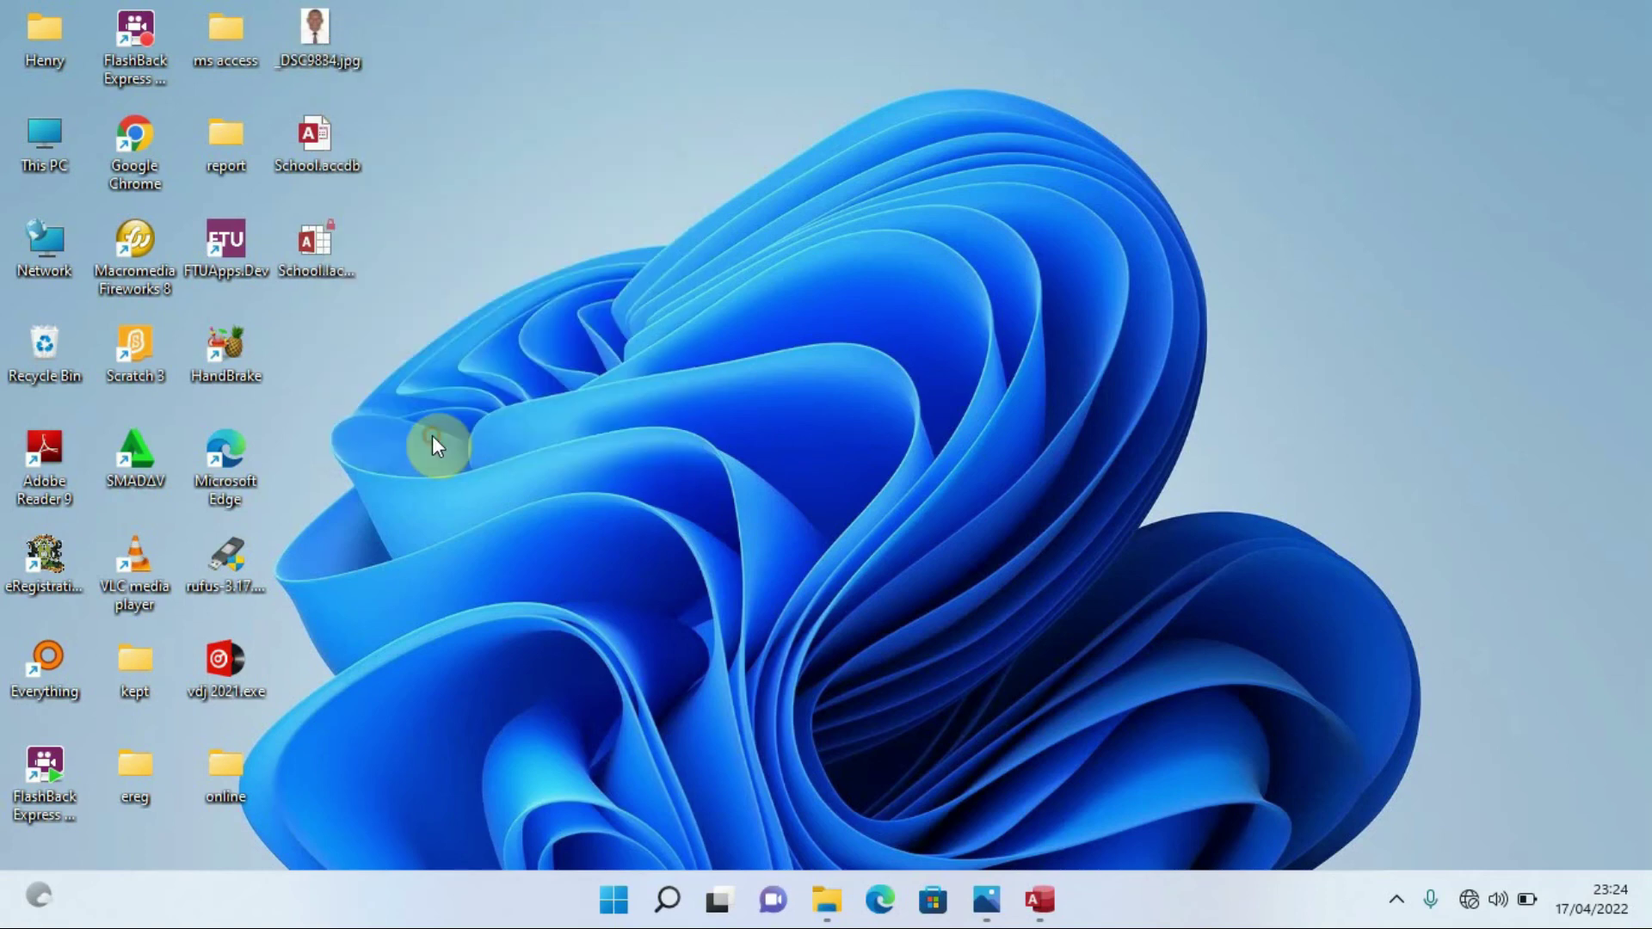
pyautogui.click(519, 727)
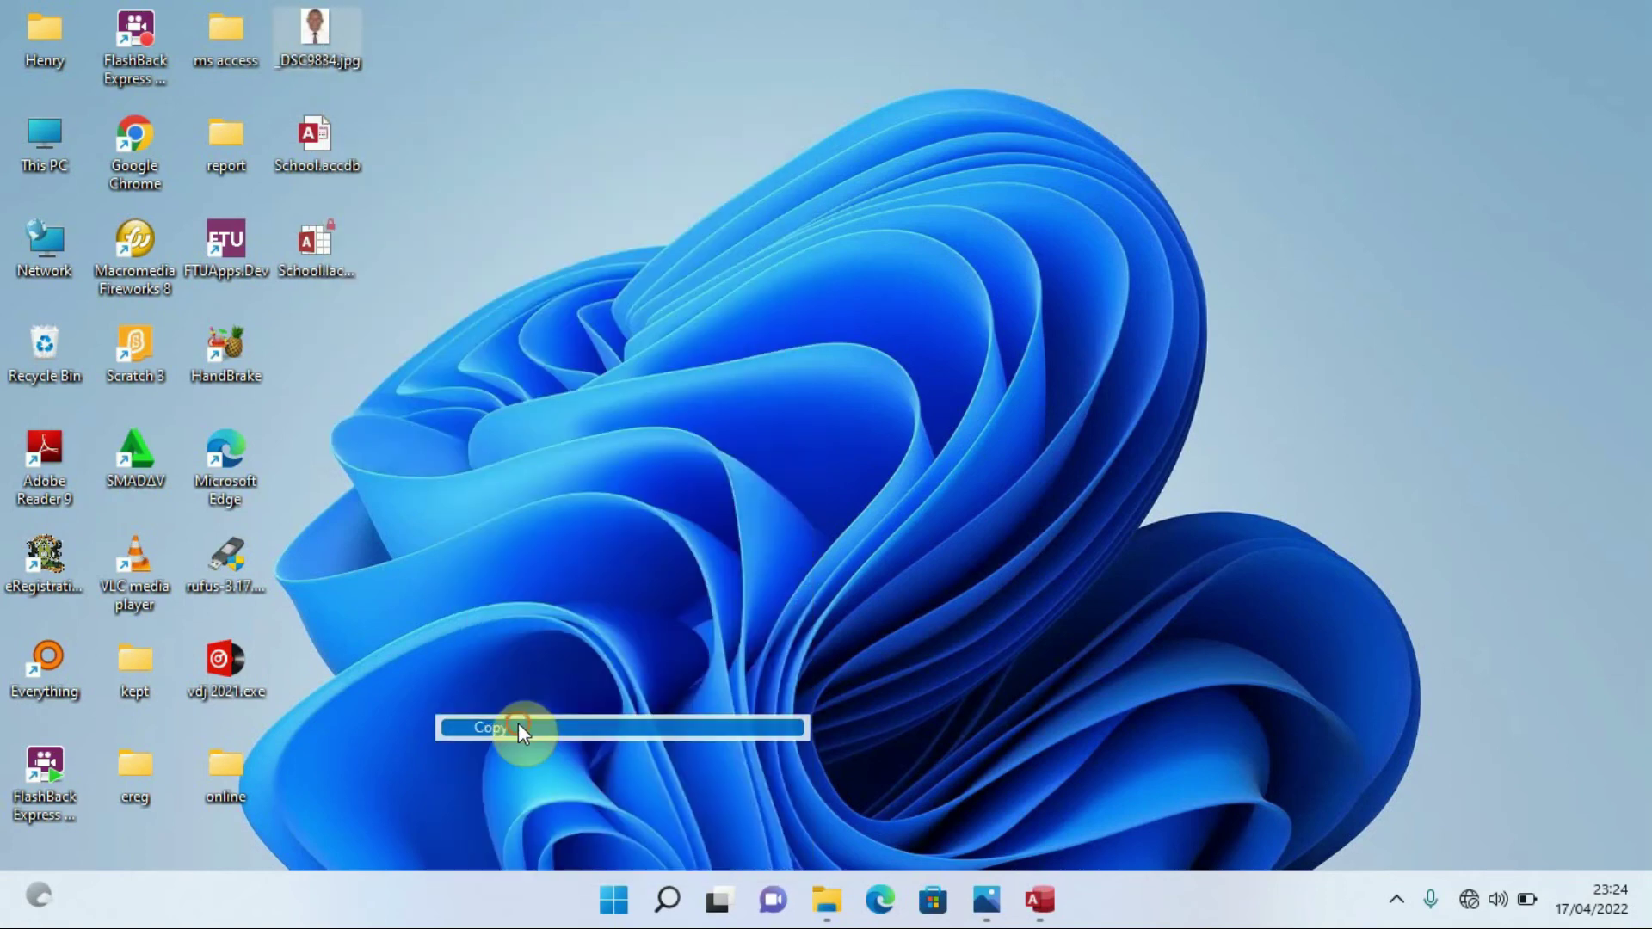
pyautogui.click(1042, 899)
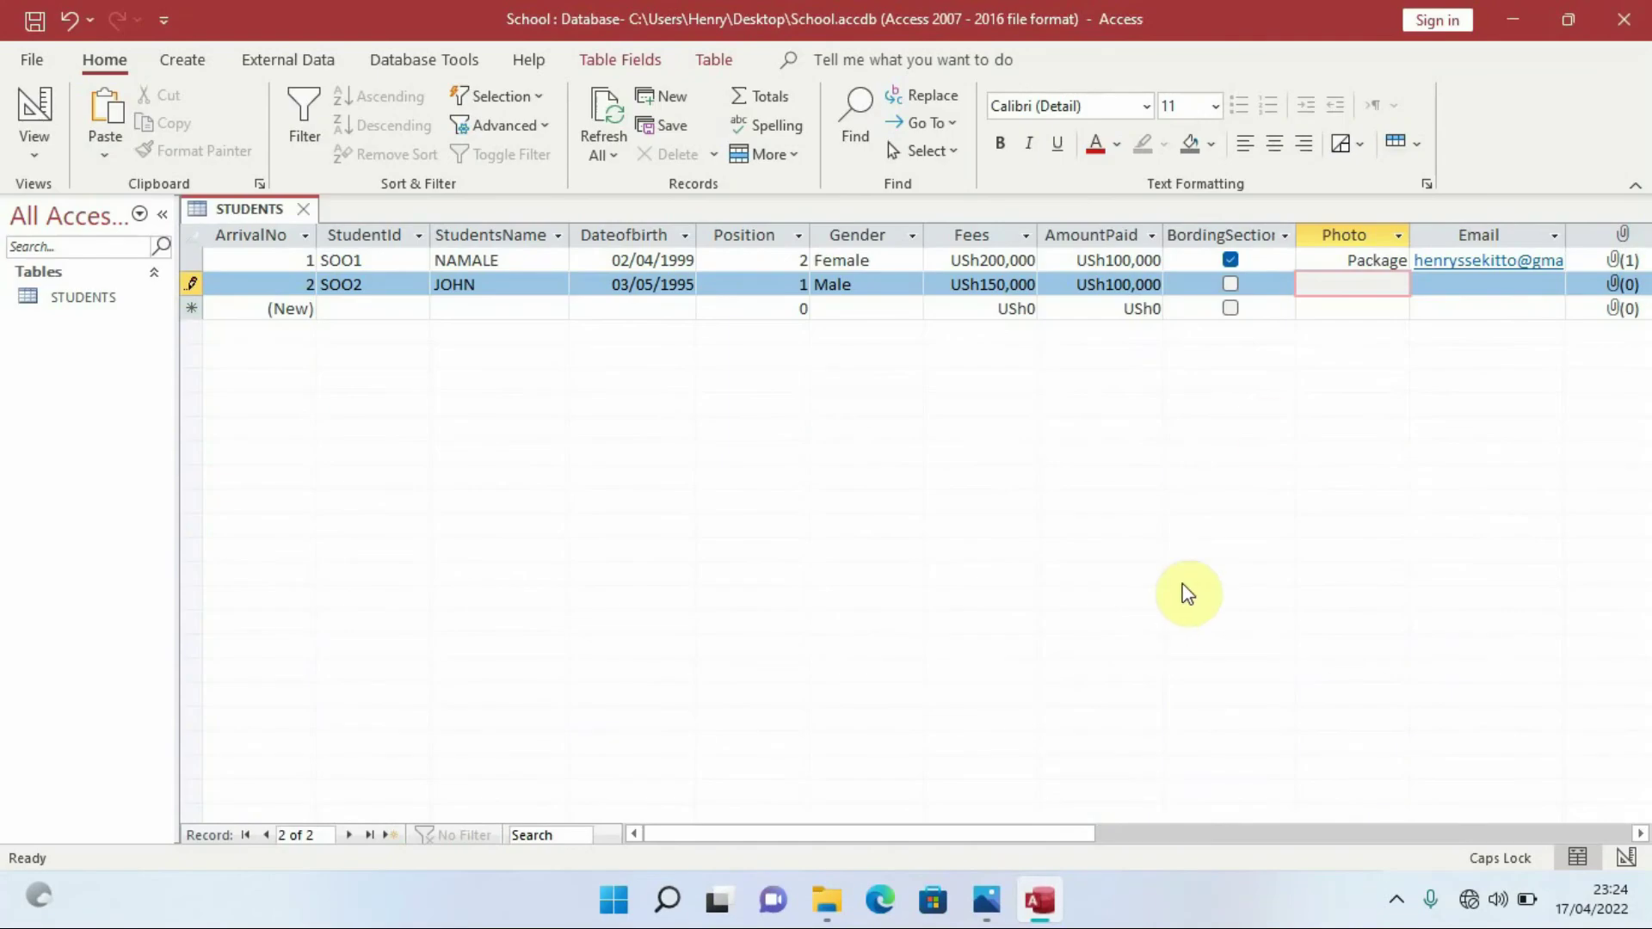
# Paste the photo into the second record's Photo field and type the student's Hotmail address in Email
pyautogui.hotkey('ctrl', 'v')
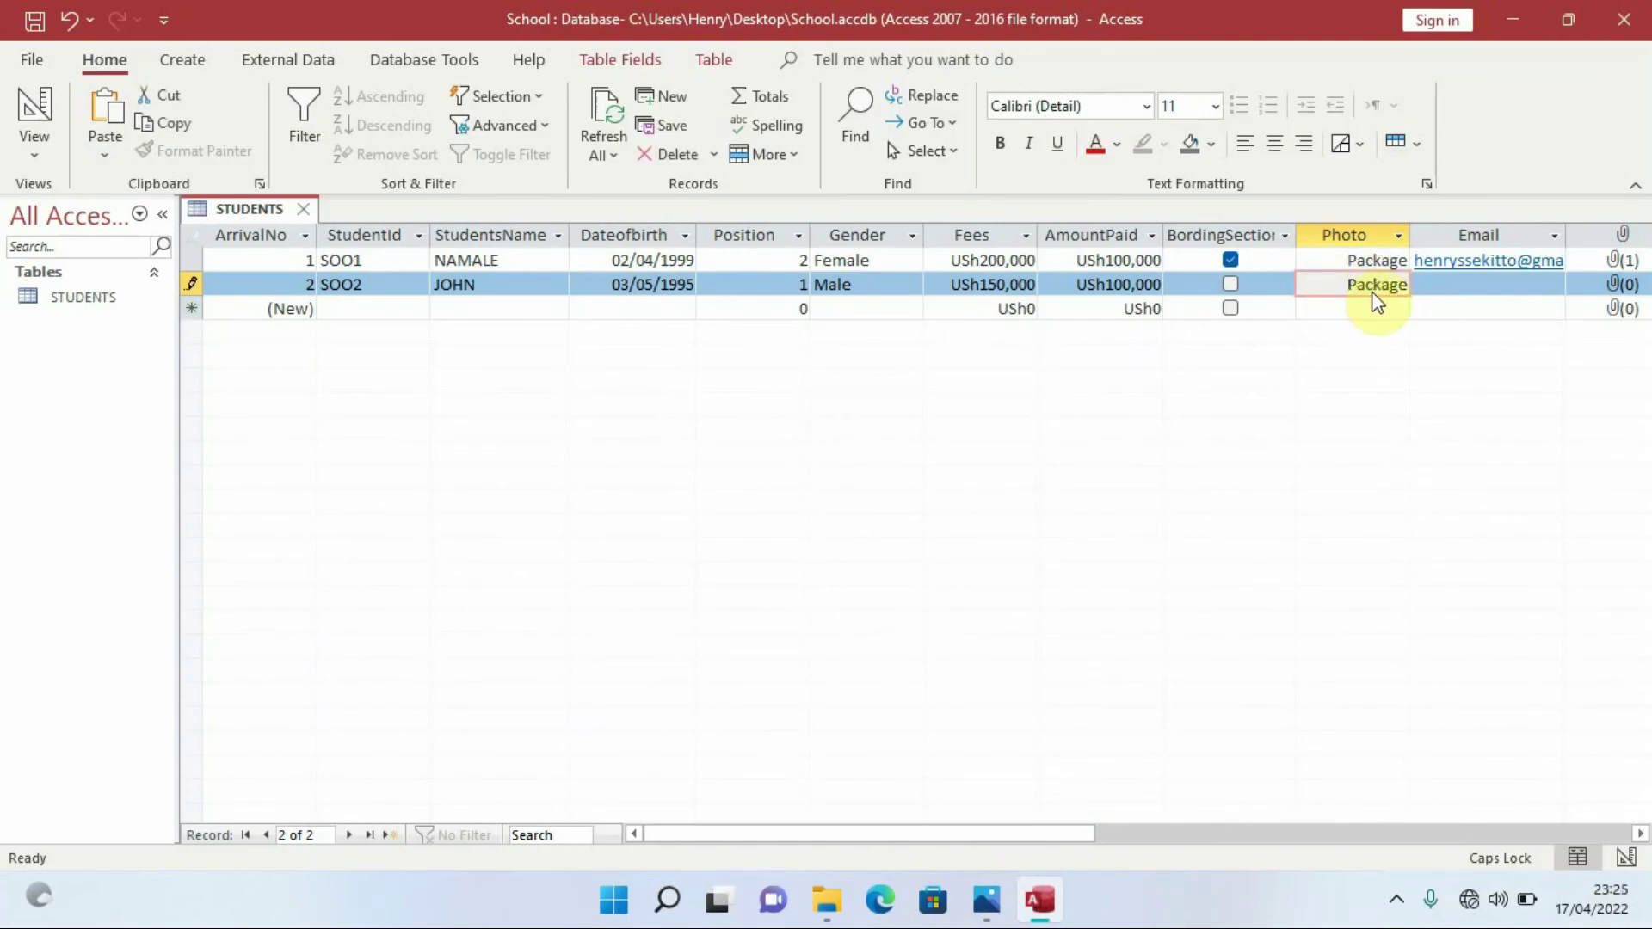
pyautogui.click(1443, 289)
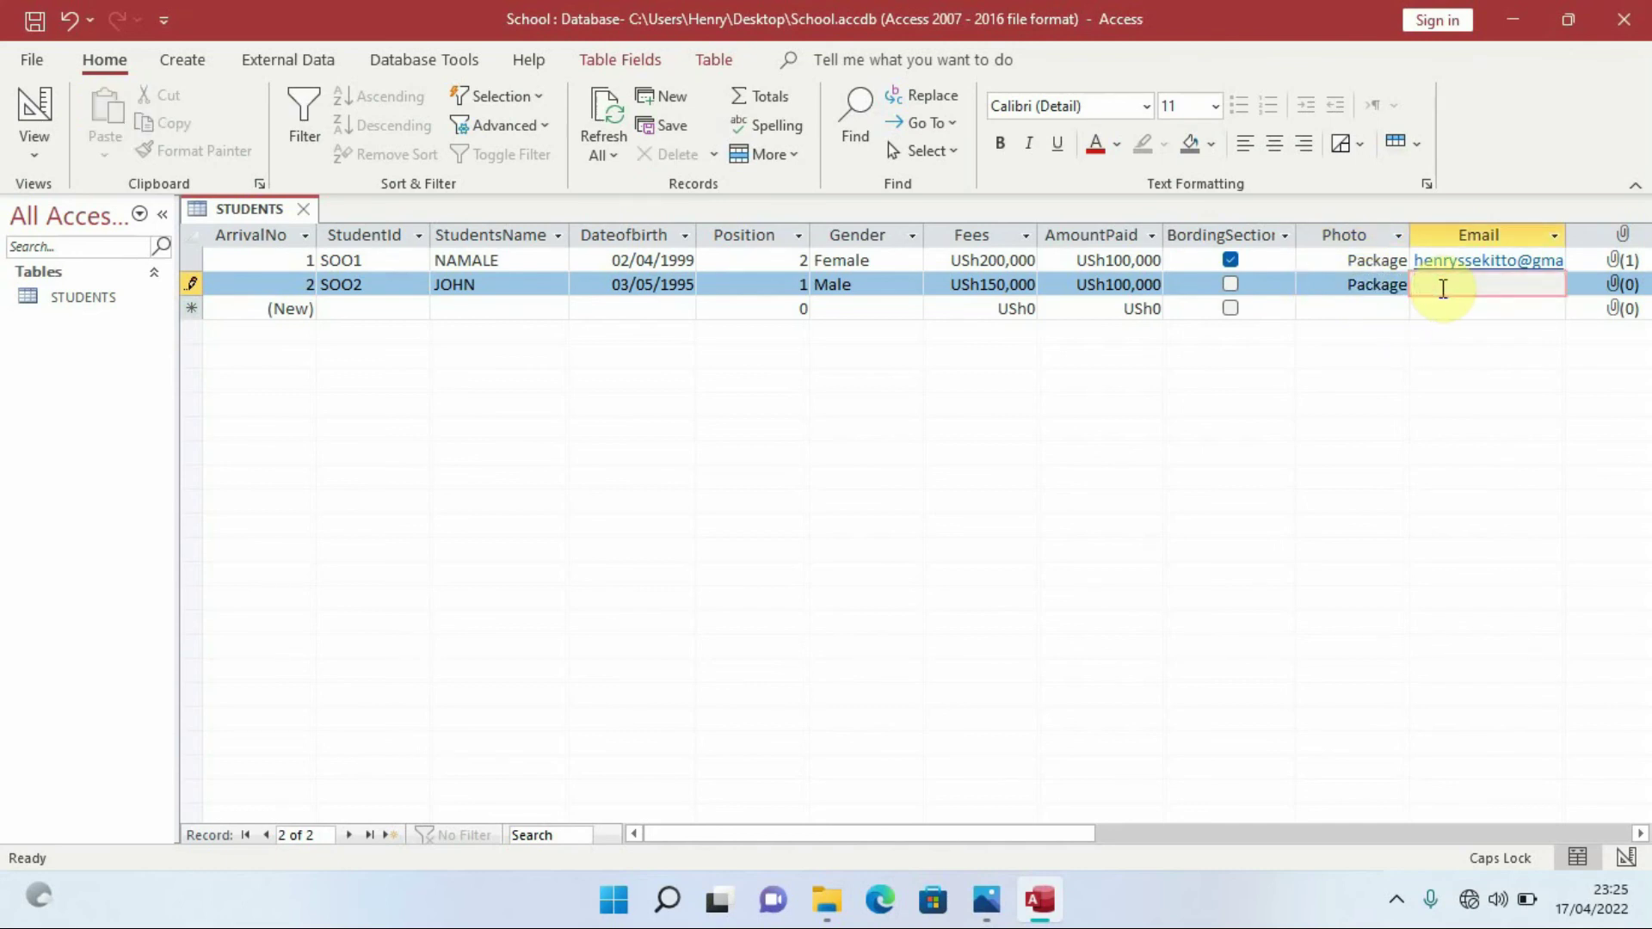
pyautogui.write('H')
pyautogui.press('capslock')
pyautogui.press('BackSpace')
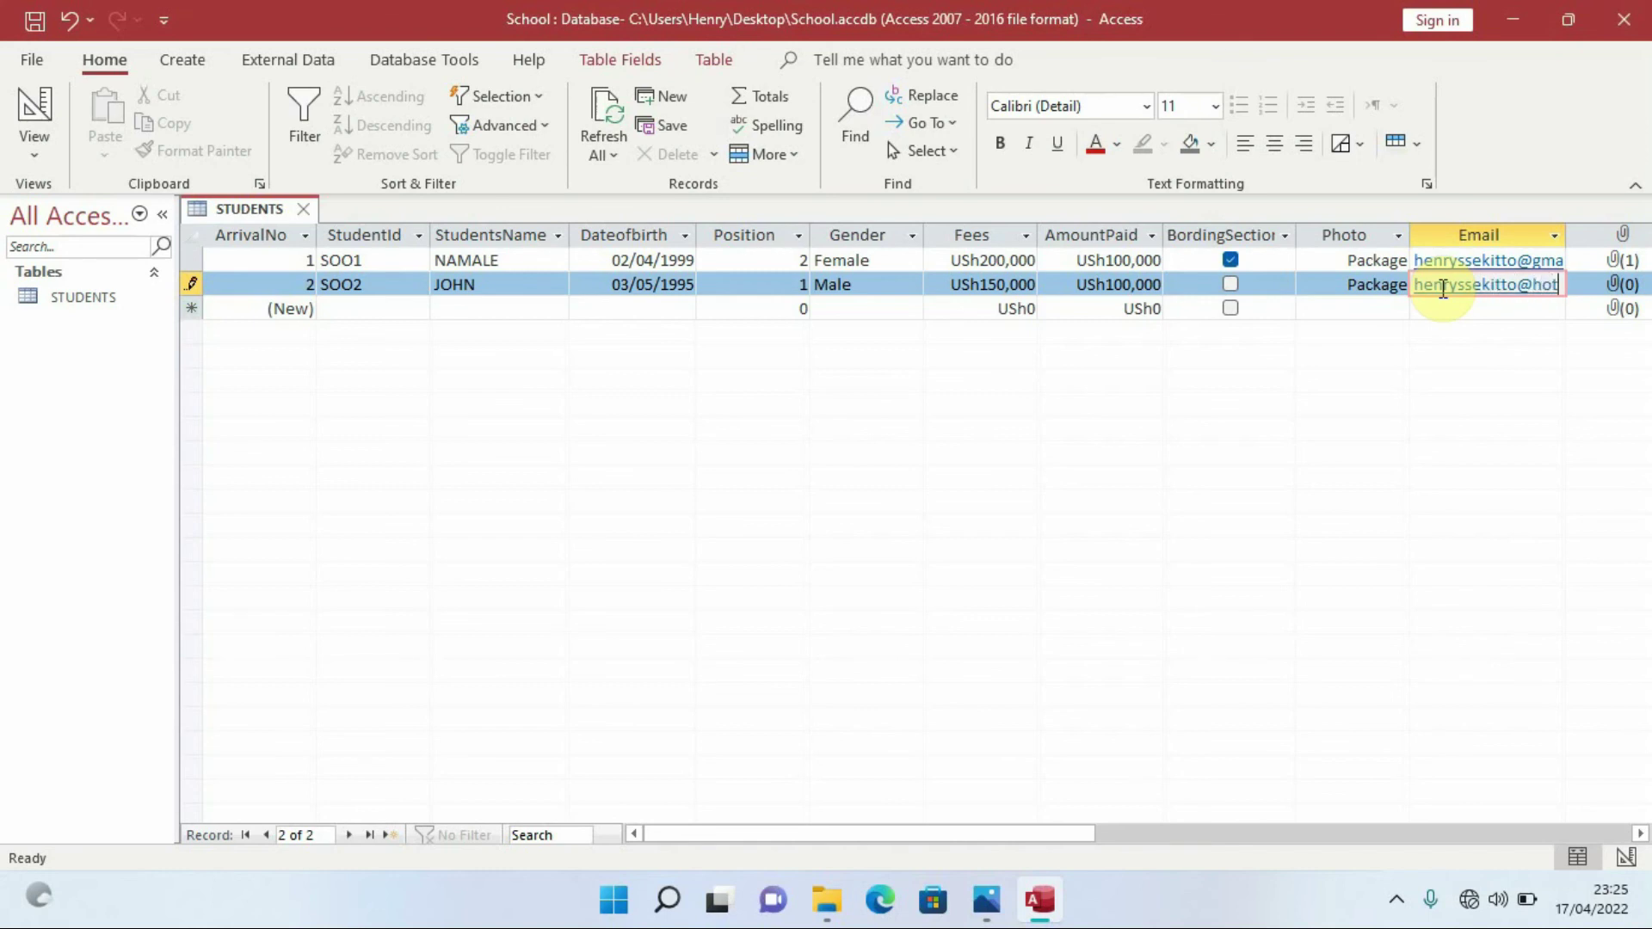
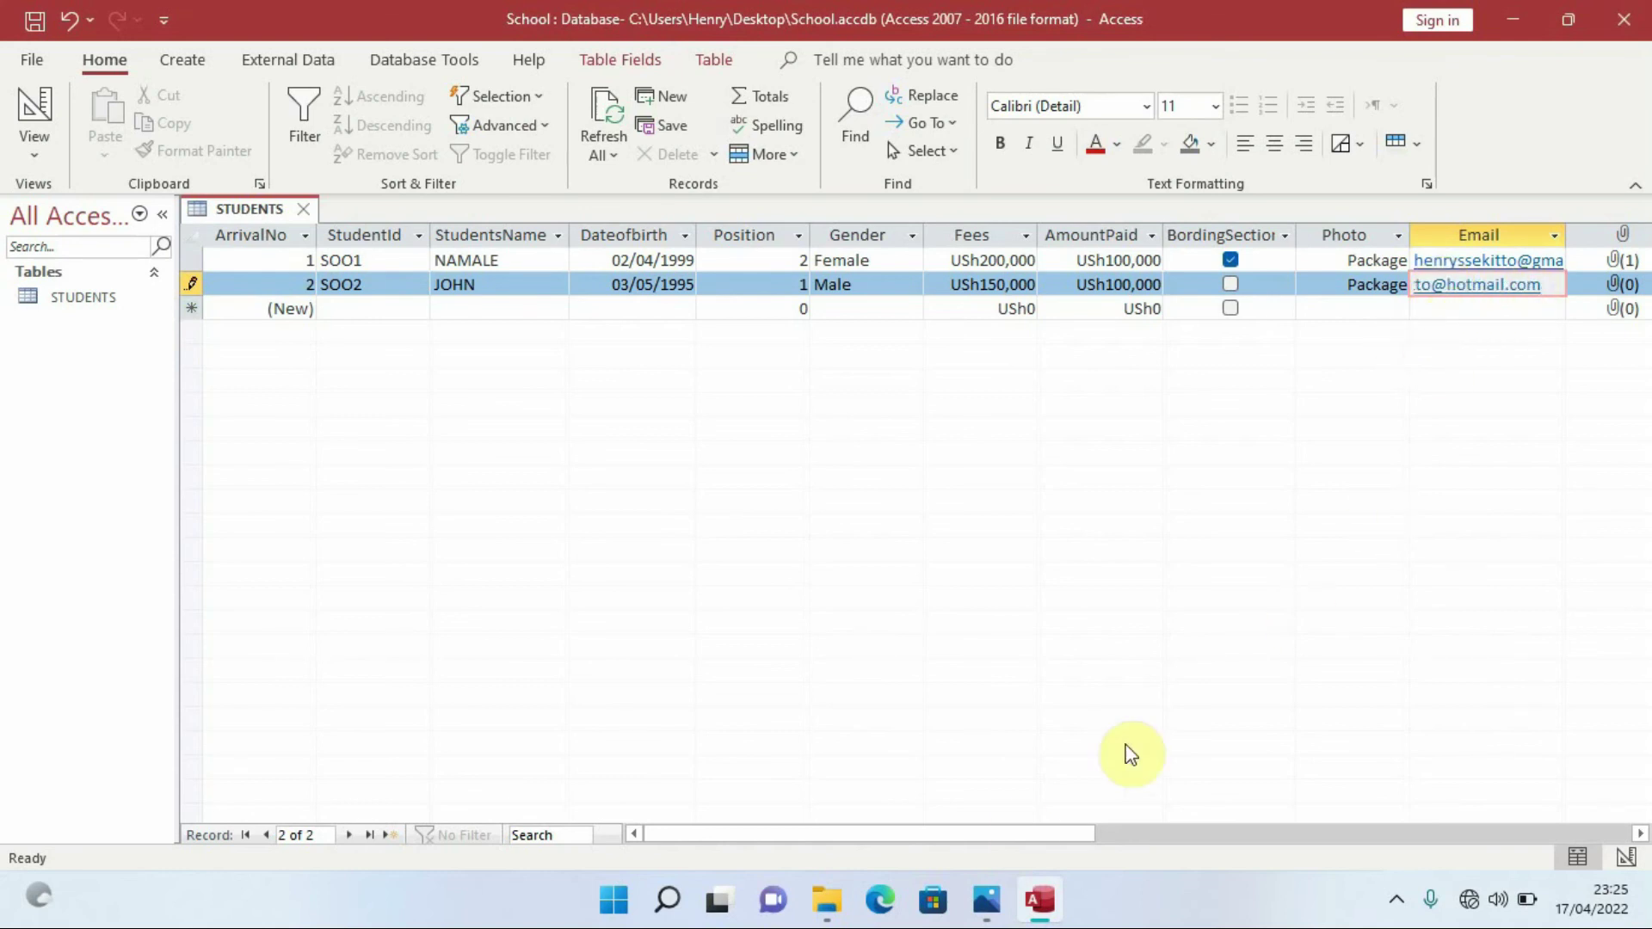
# Add invoice2.pdf from the ereg folder to record SOO2's attachment field
pyautogui.moveTo(1020, 838); pyautogui.dragTo(1093, 825)
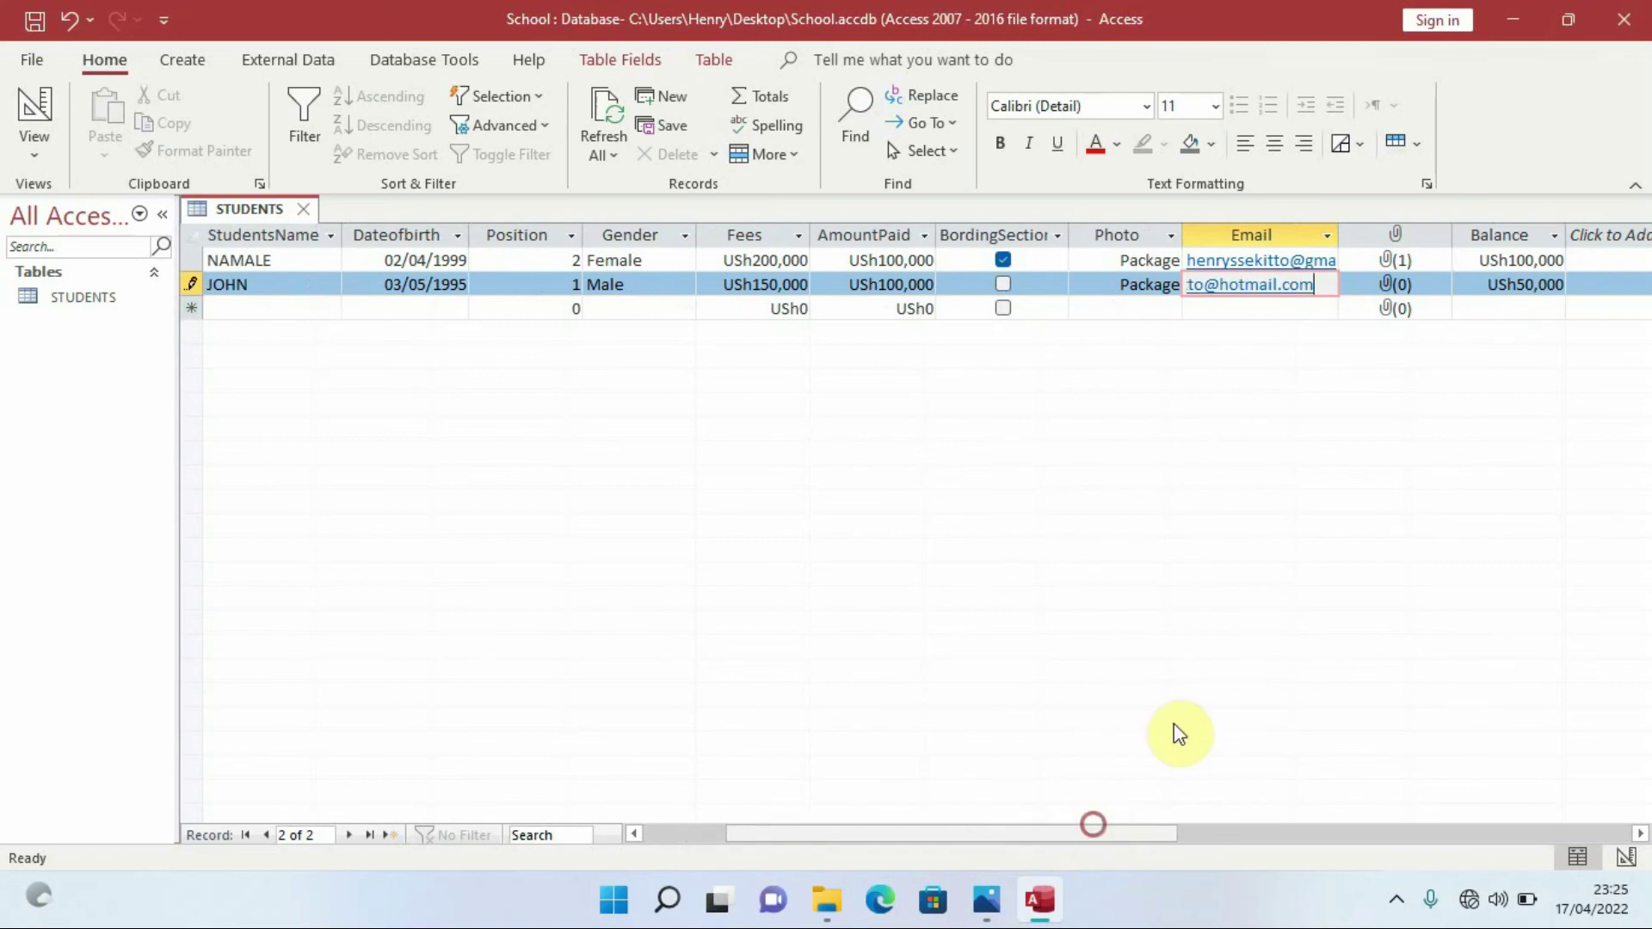
pyautogui.doubleClick(1400, 291)
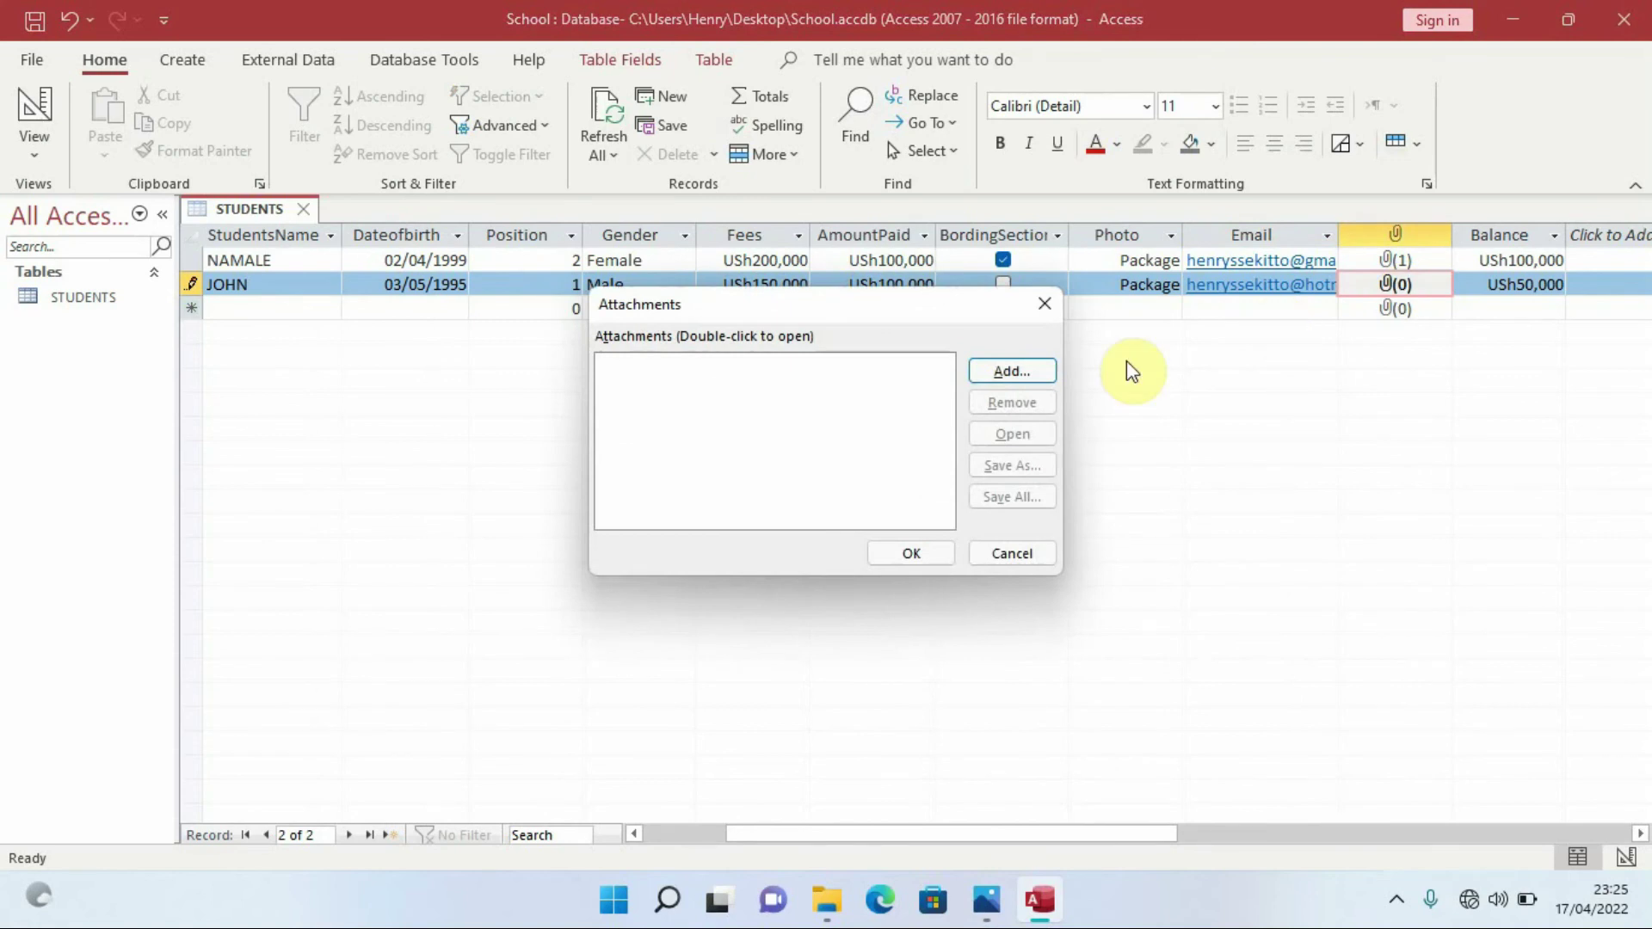
pyautogui.click(1011, 371)
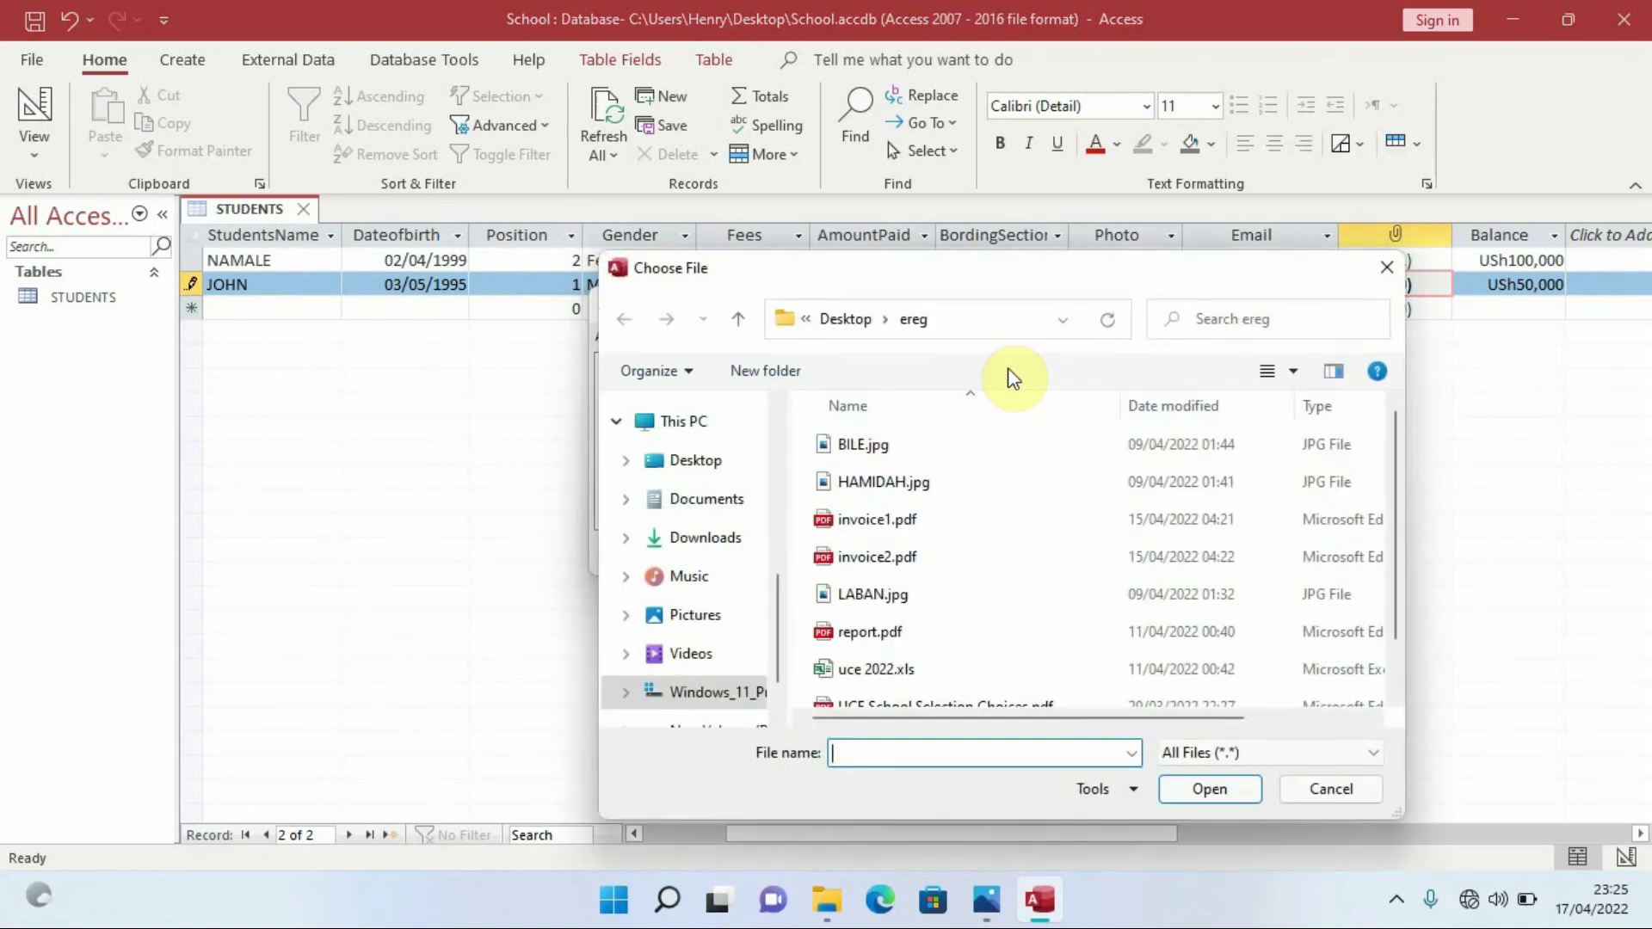
pyautogui.click(884, 556)
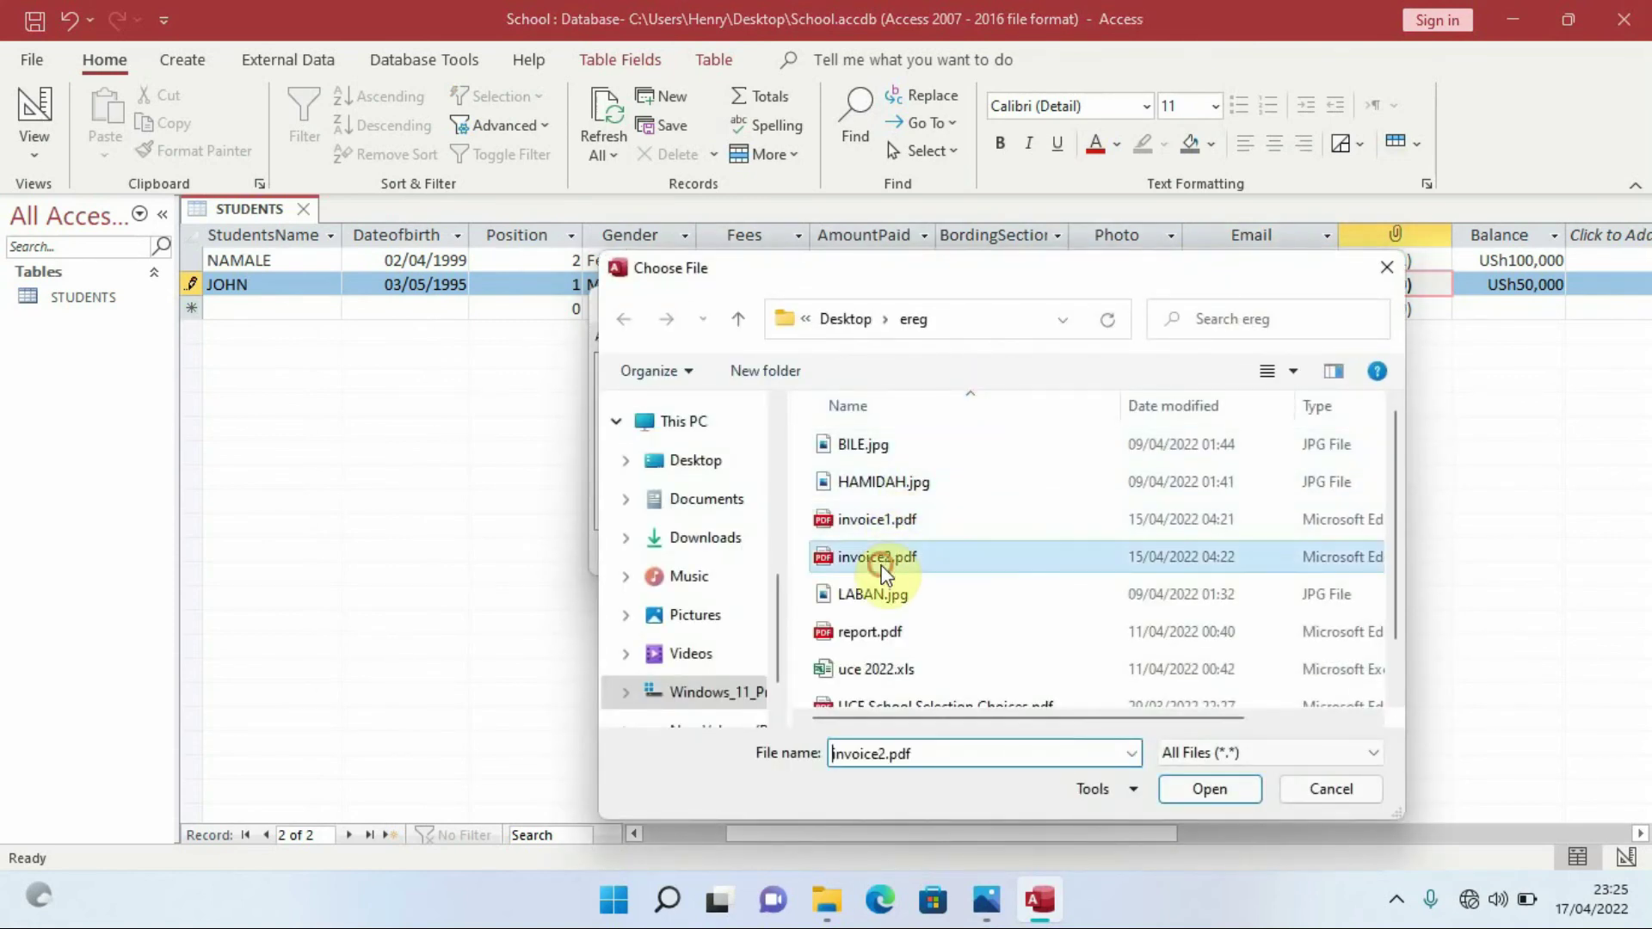
pyautogui.click(1209, 788)
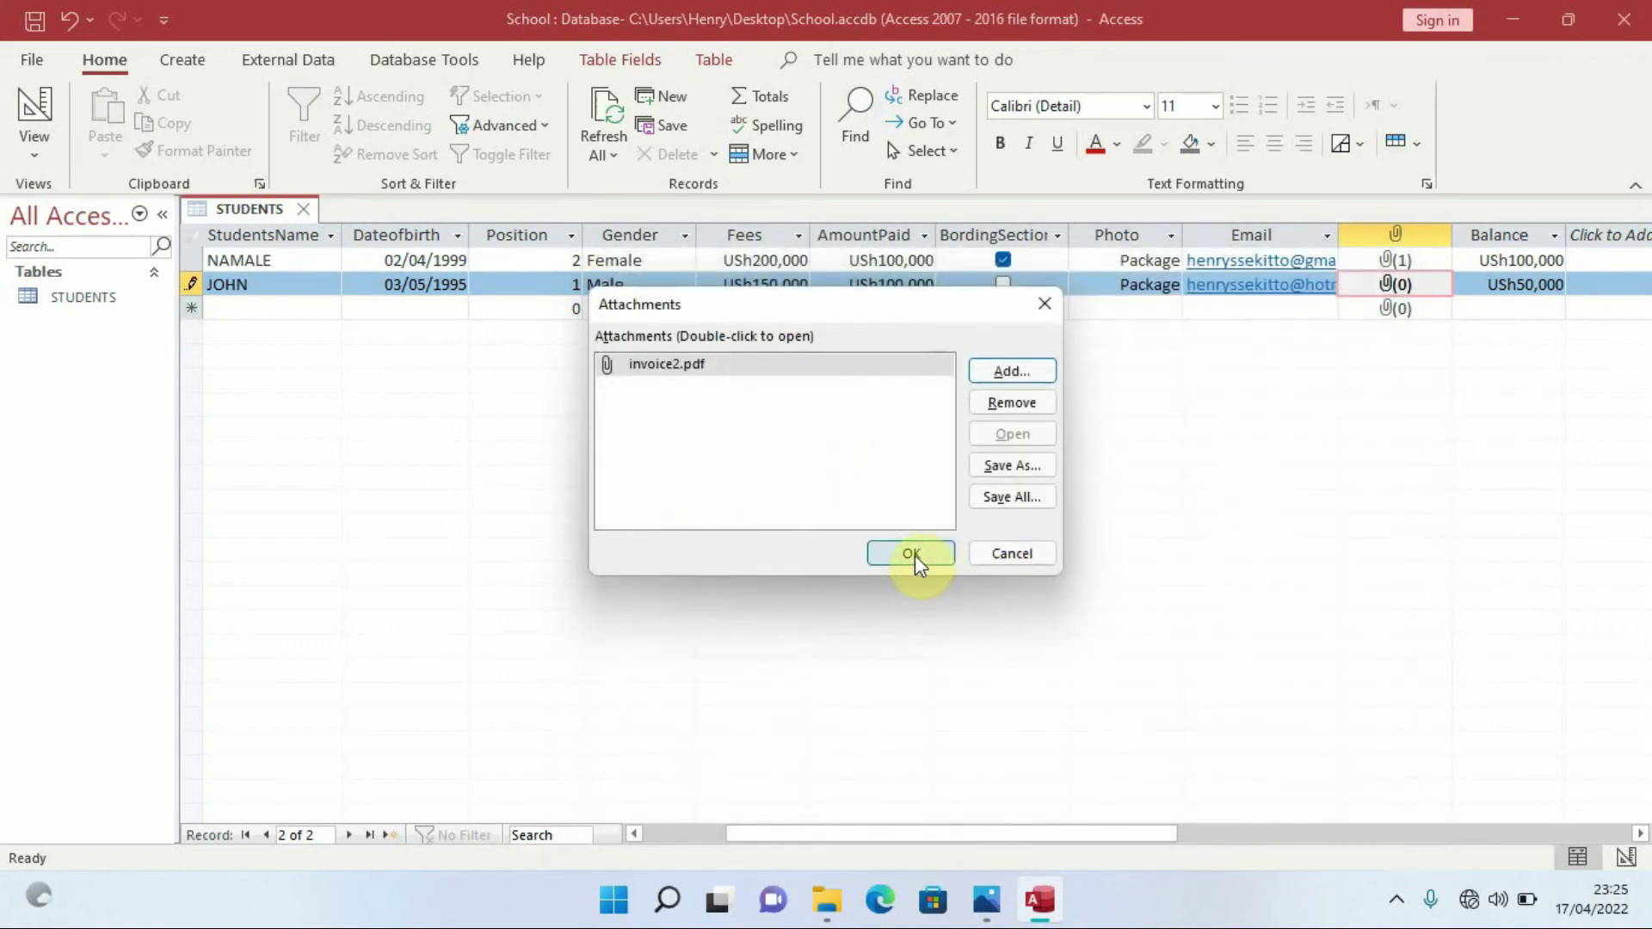
pyautogui.click(912, 553)
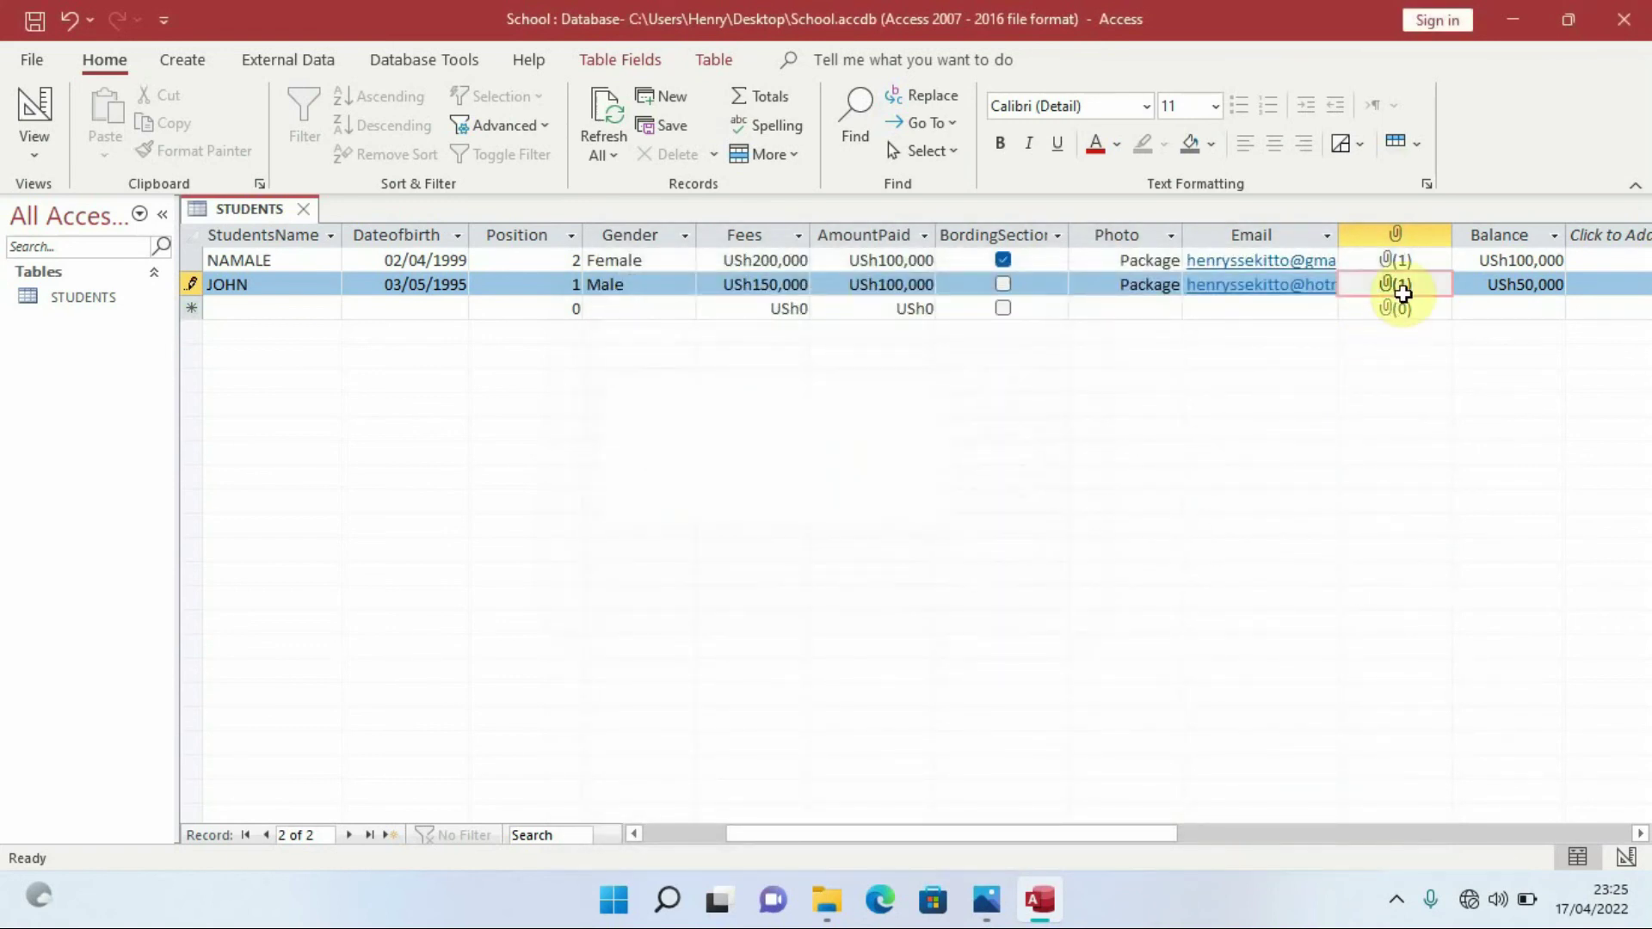